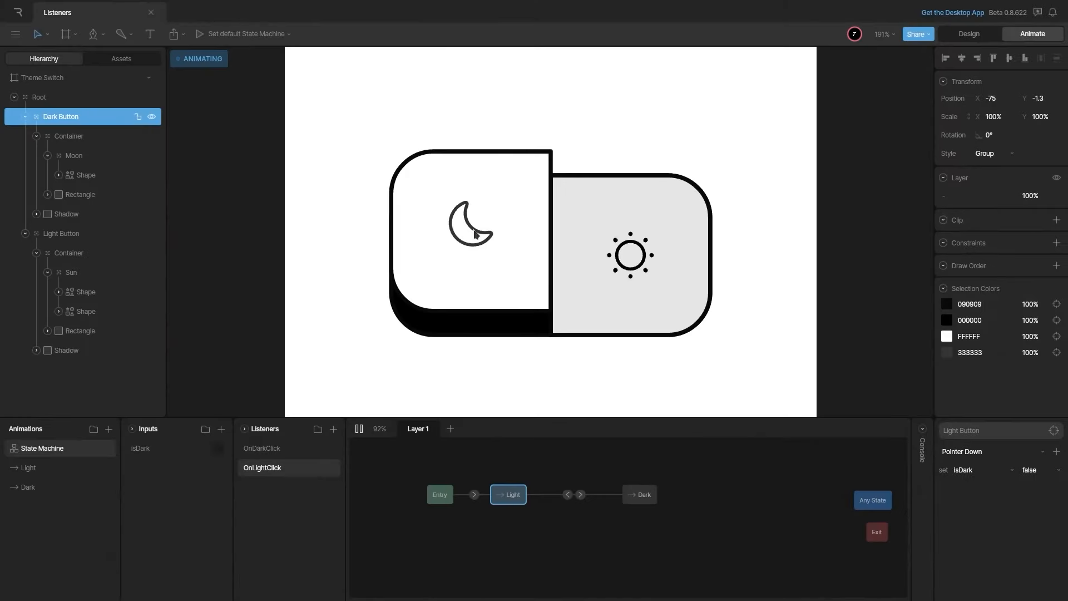
- Test the theme switch by activating its dark button and its light button
left_click(474, 234)
left_click(661, 249)
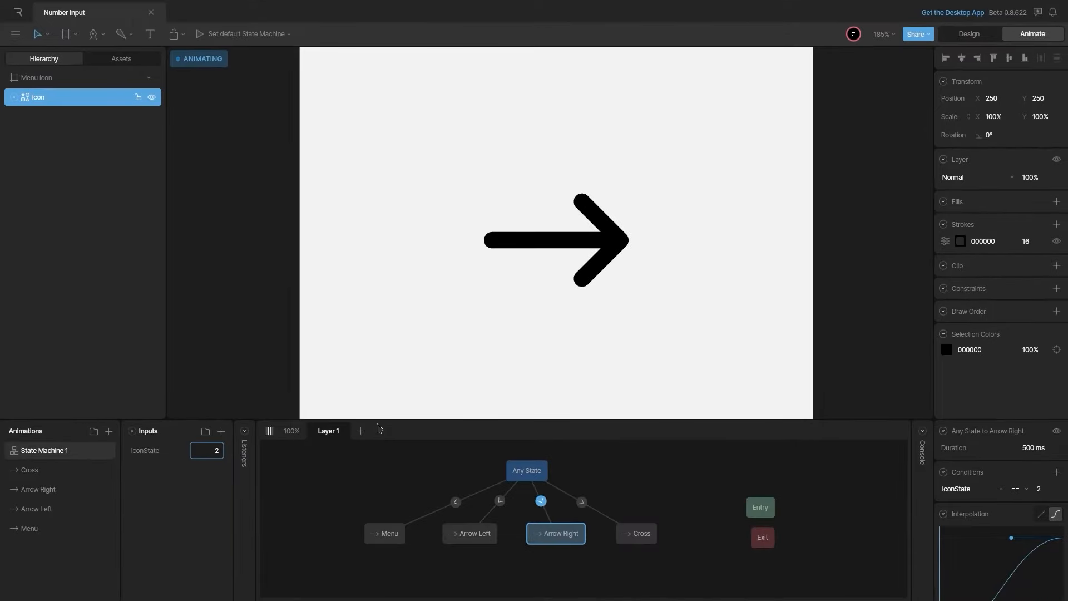
- Lower the IconState input to 0 and raise it again to preview the icon transitions
key("Down")
key("Down")
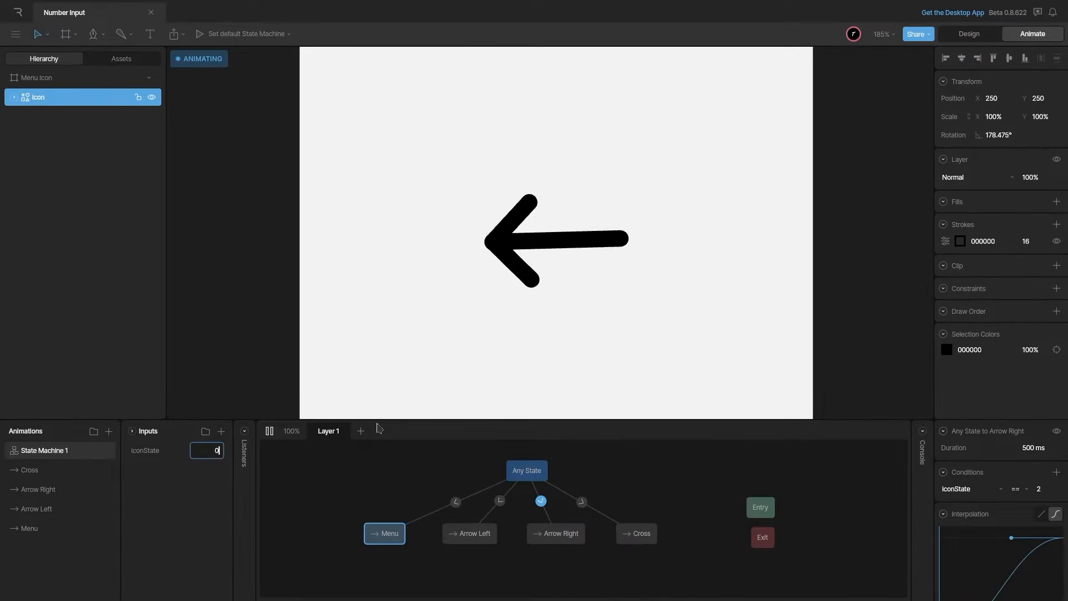
key("Up")
key("Up")
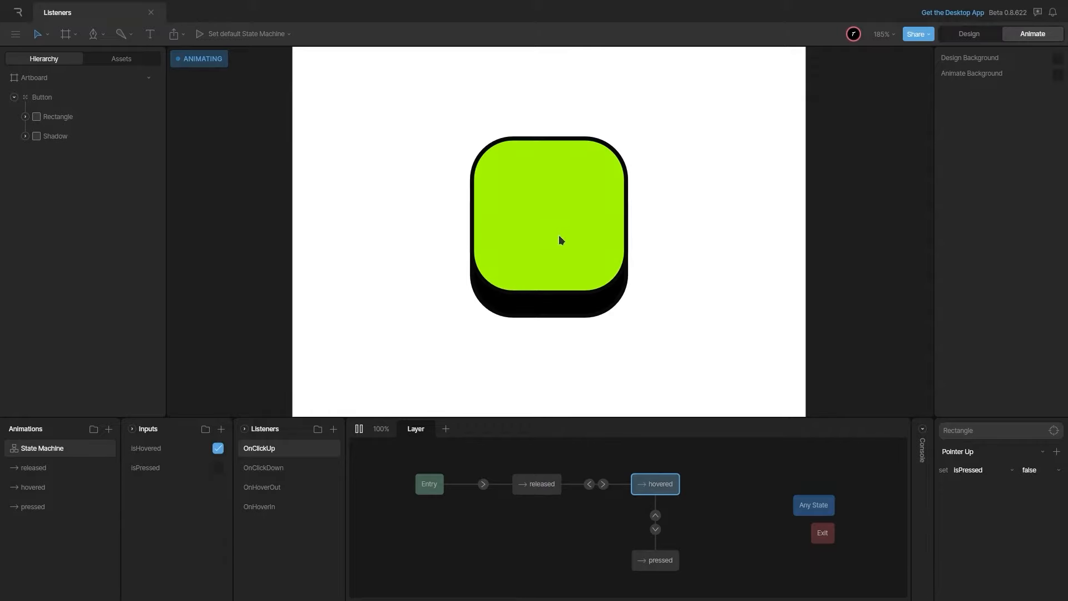
- Test the green button's pressed state on the artboard
left_click(593, 233)
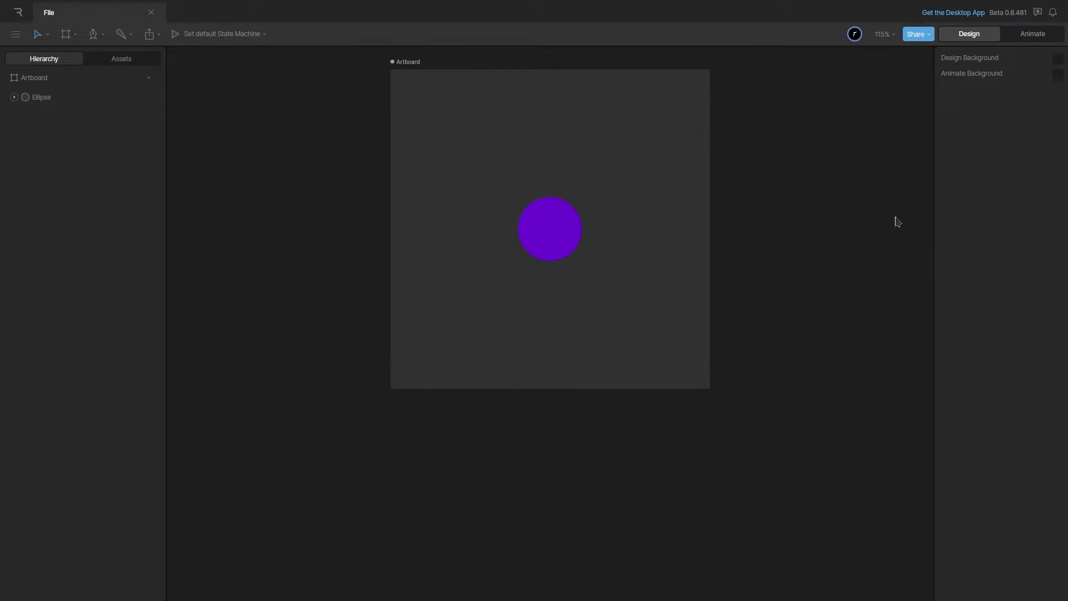
- Toggle between Design and Animate modes, ending in Animate mode
key("Tab")
key("Tab")
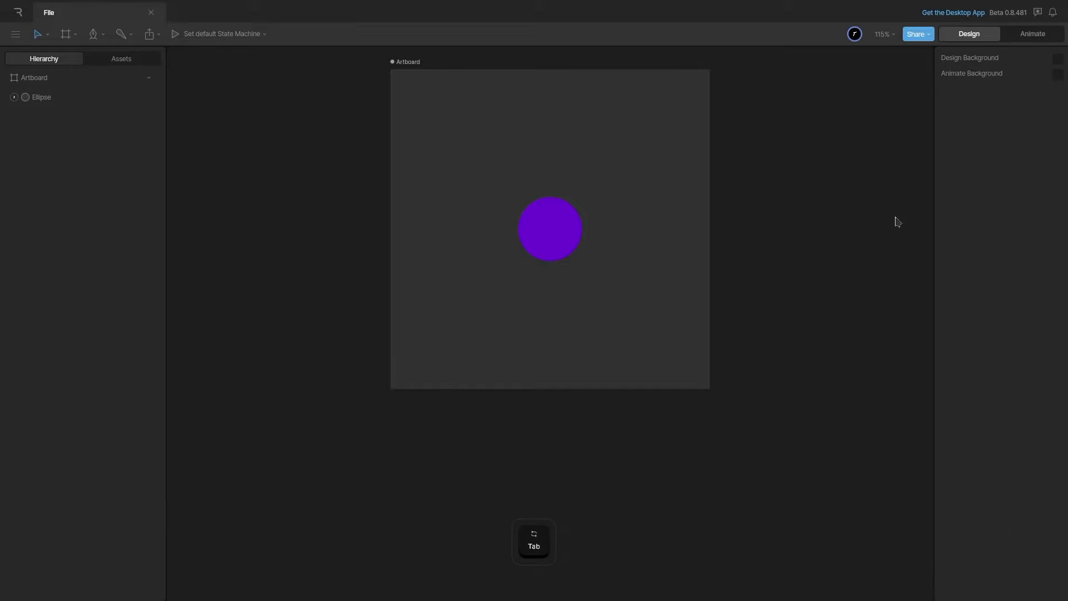
key("Tab")
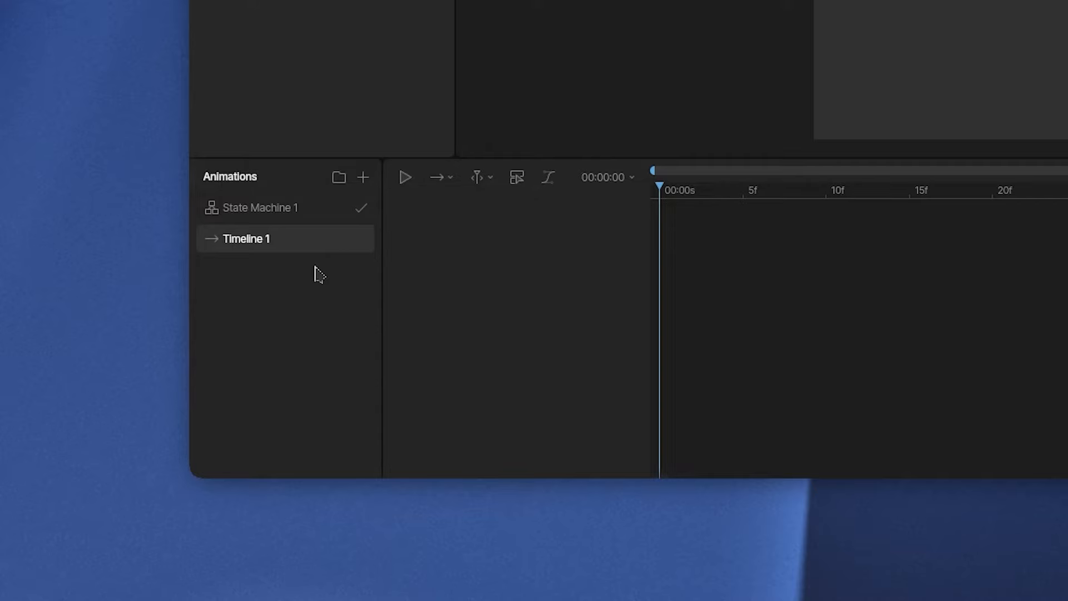
left_click(364, 178)
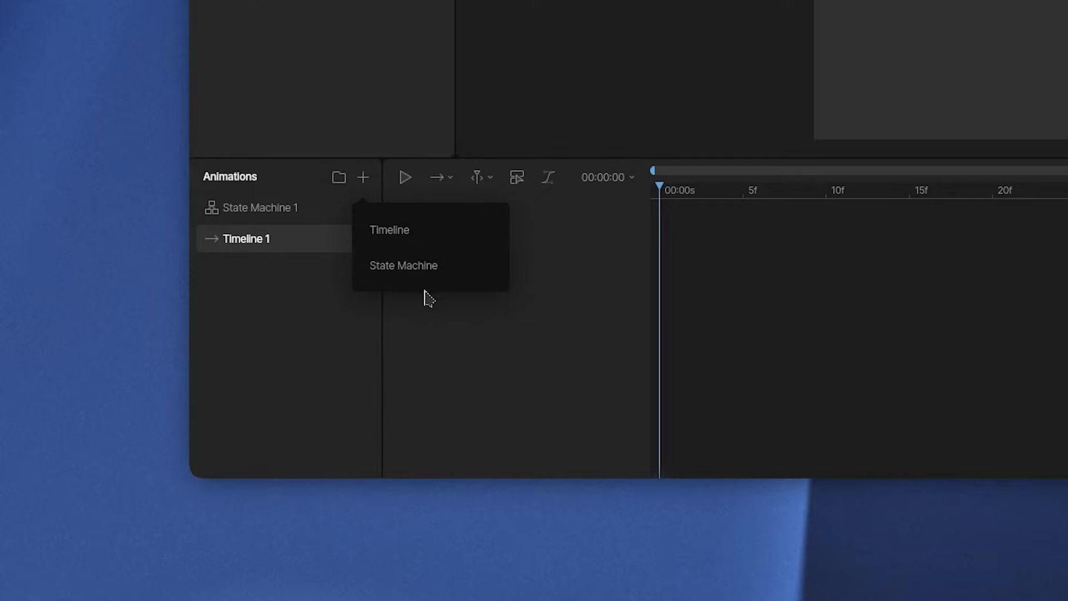
left_click(327, 299)
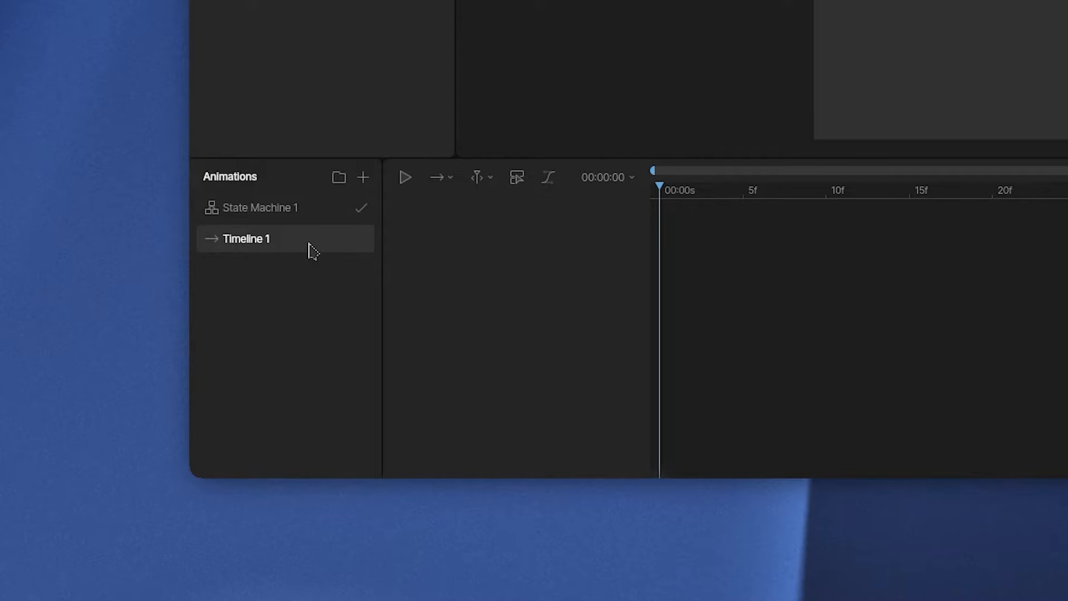
- Rename the Timeline 1 animation to "Animation"
double_click(272, 240)
type("Animation")
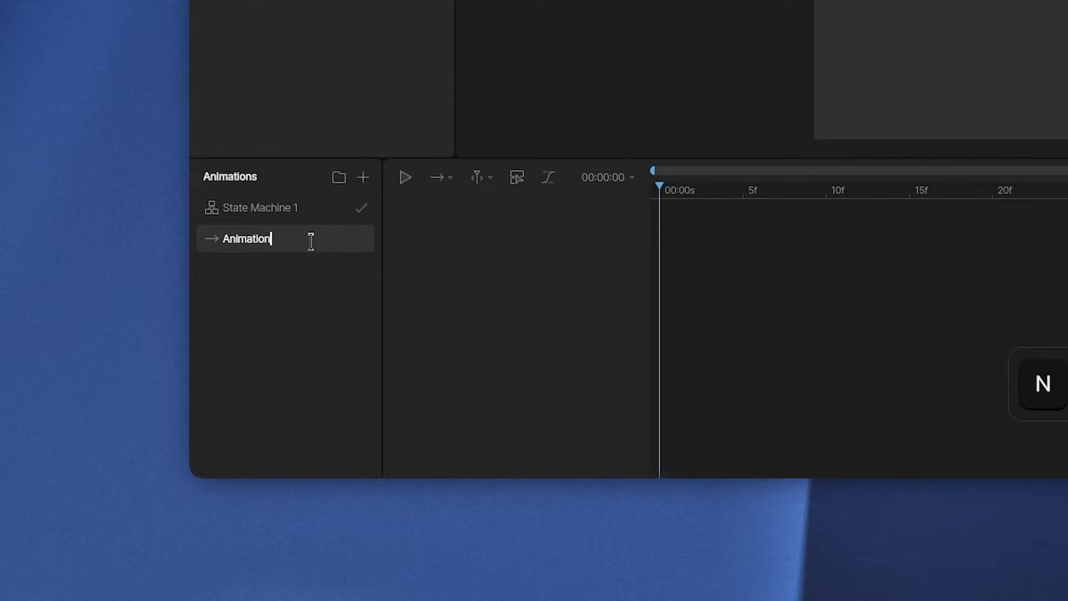
key("Return")
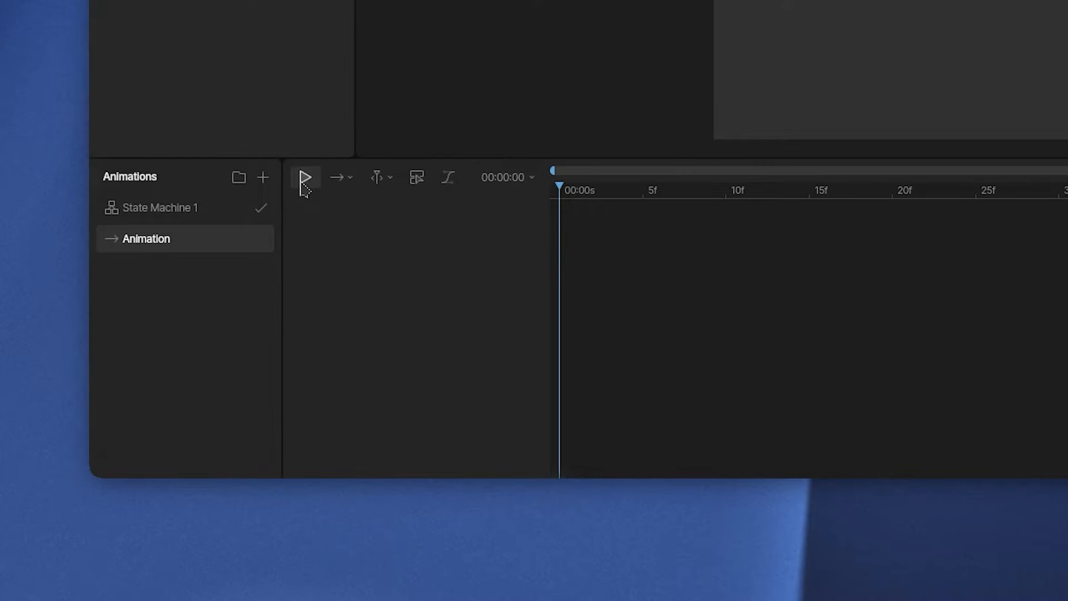
- Play and pause the Animation timeline several times
left_click(302, 183)
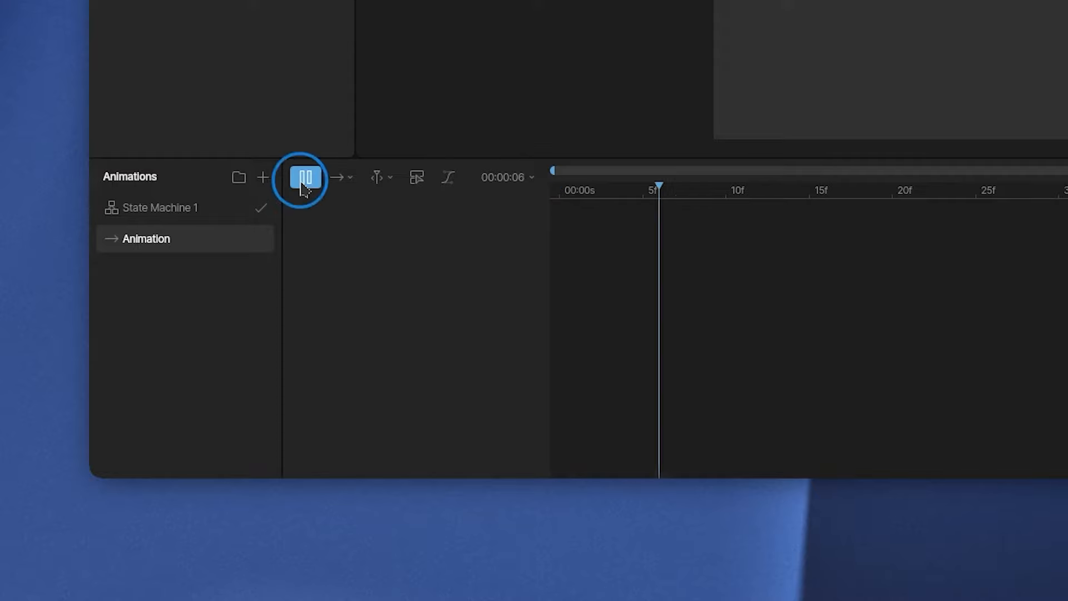
left_click(302, 183)
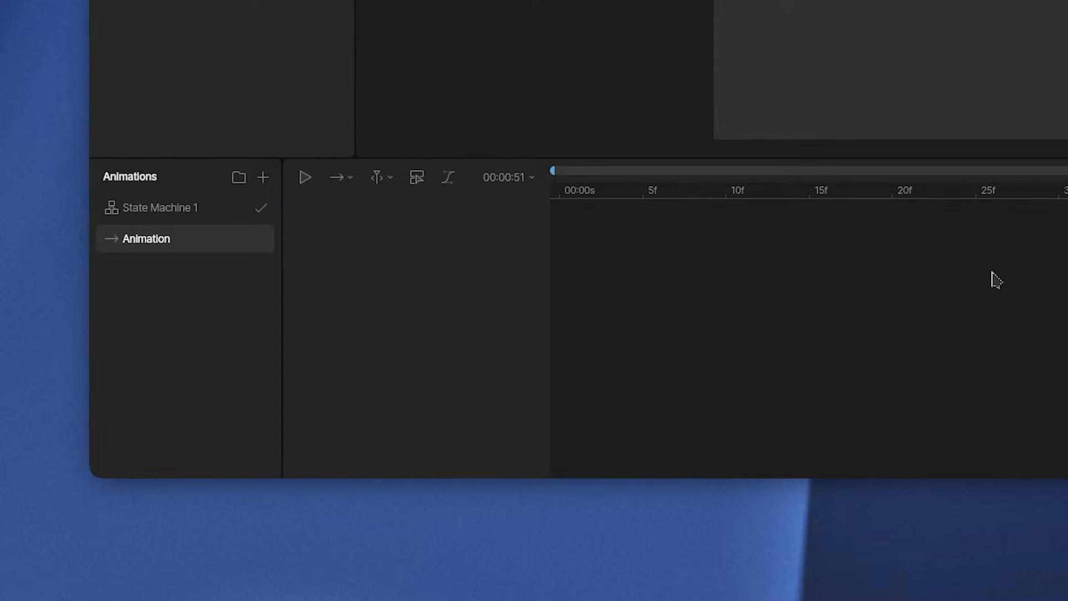
key("space")
key("space")
key("space")
key("space")
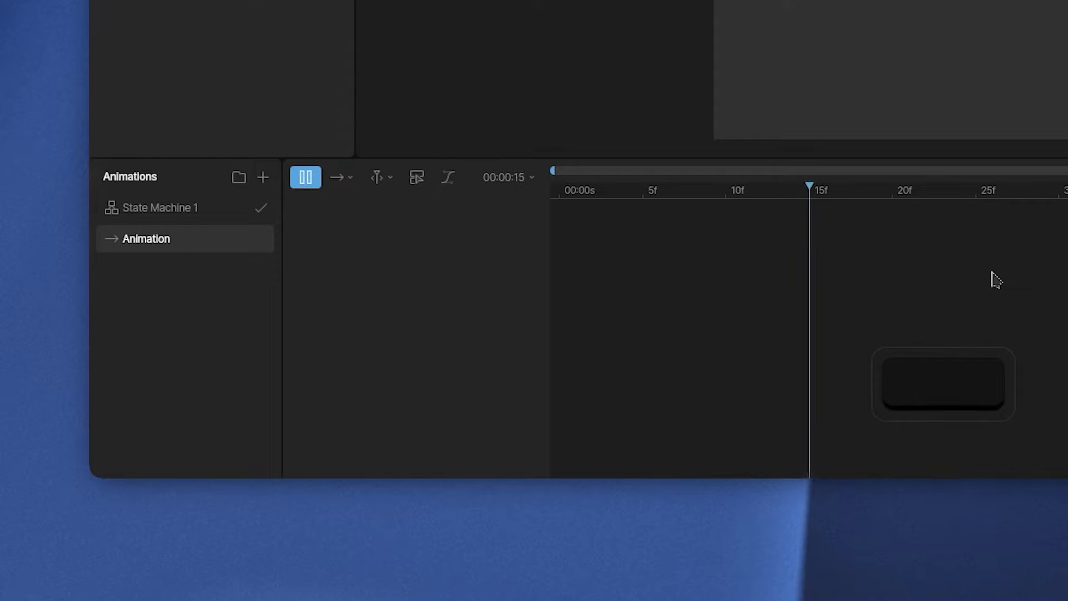
key("space")
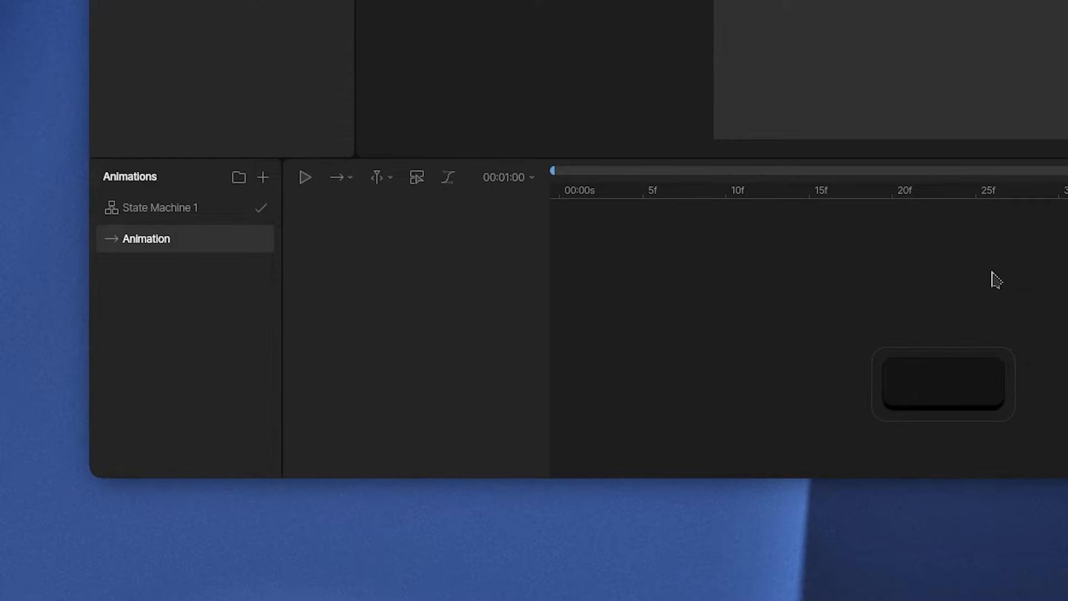
- Examine the timeline's playback types, key navigation options and interpolation graph view
left_click(349, 187)
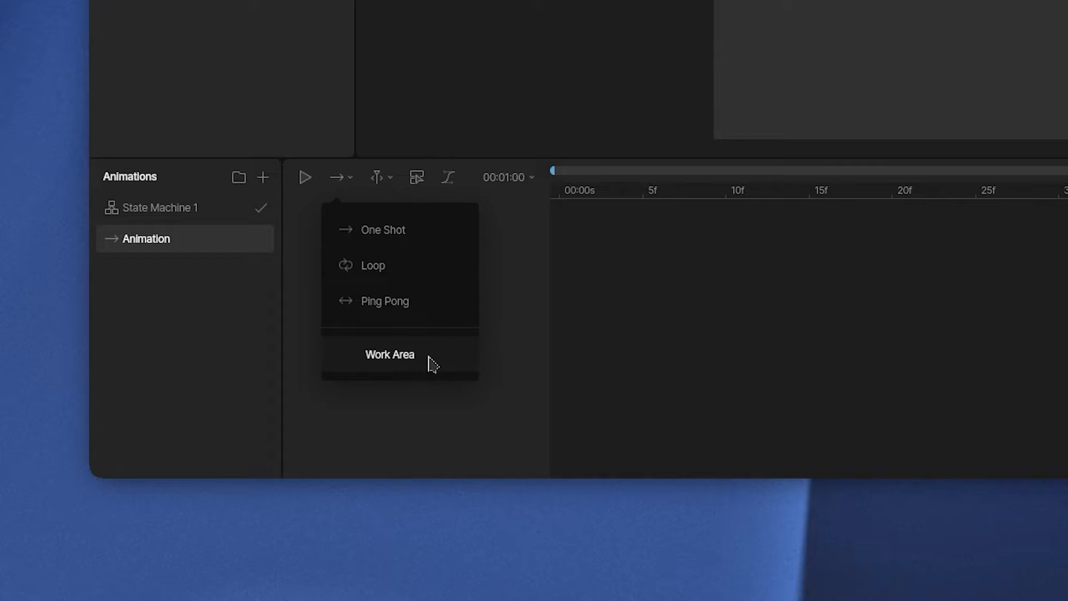
left_click(516, 245)
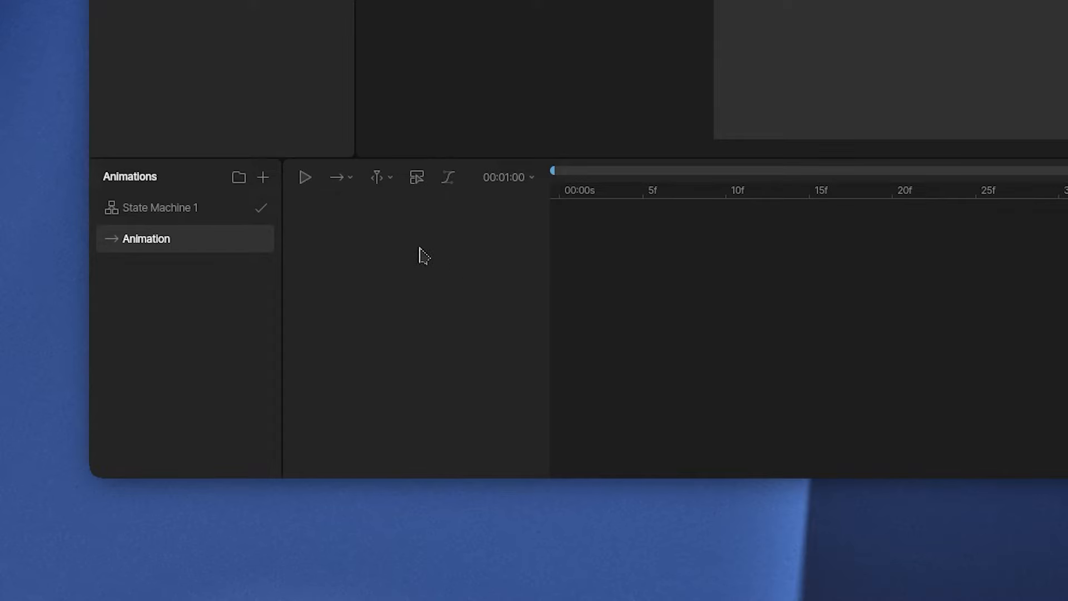
left_click(377, 177)
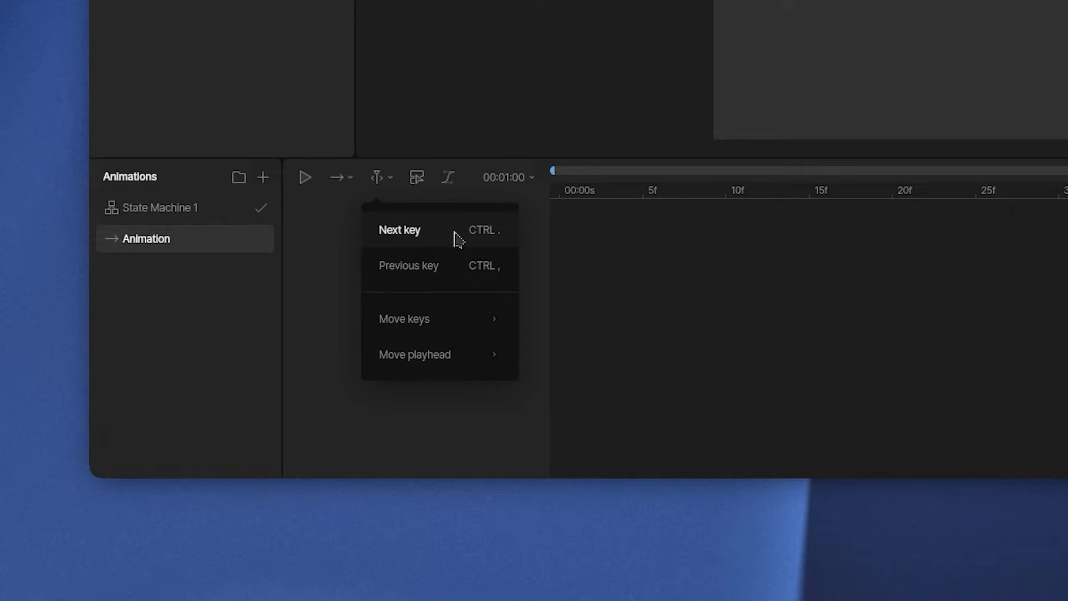
left_click(422, 186)
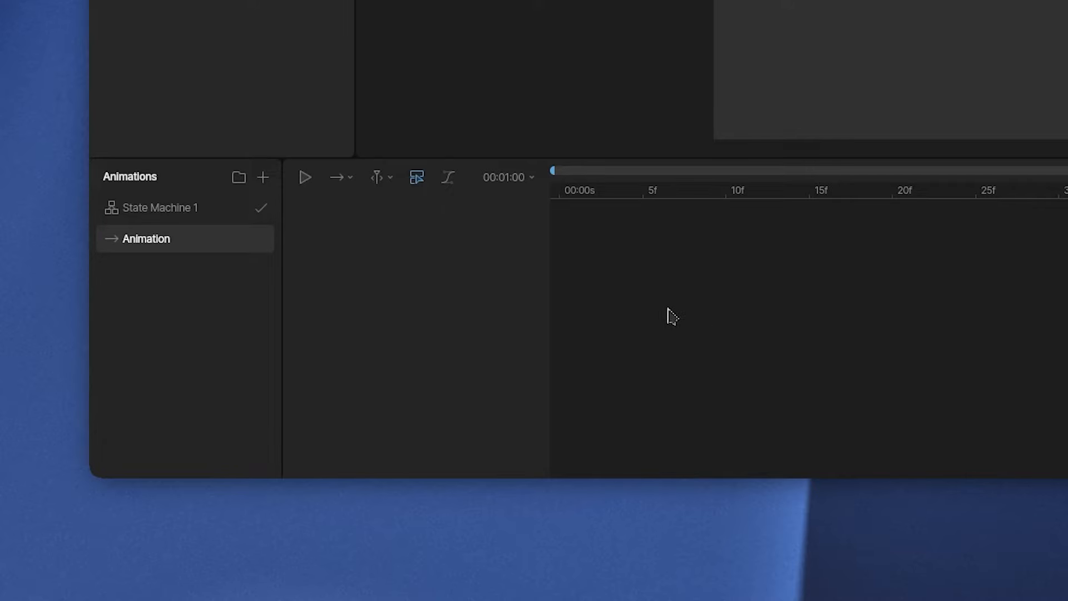
left_click(419, 187)
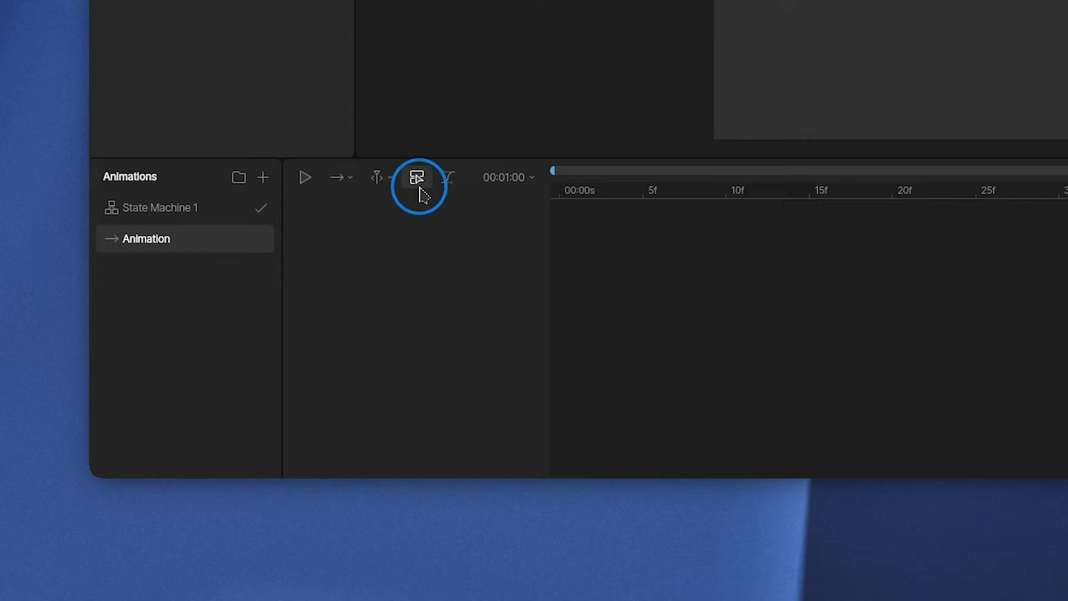
left_click(455, 188)
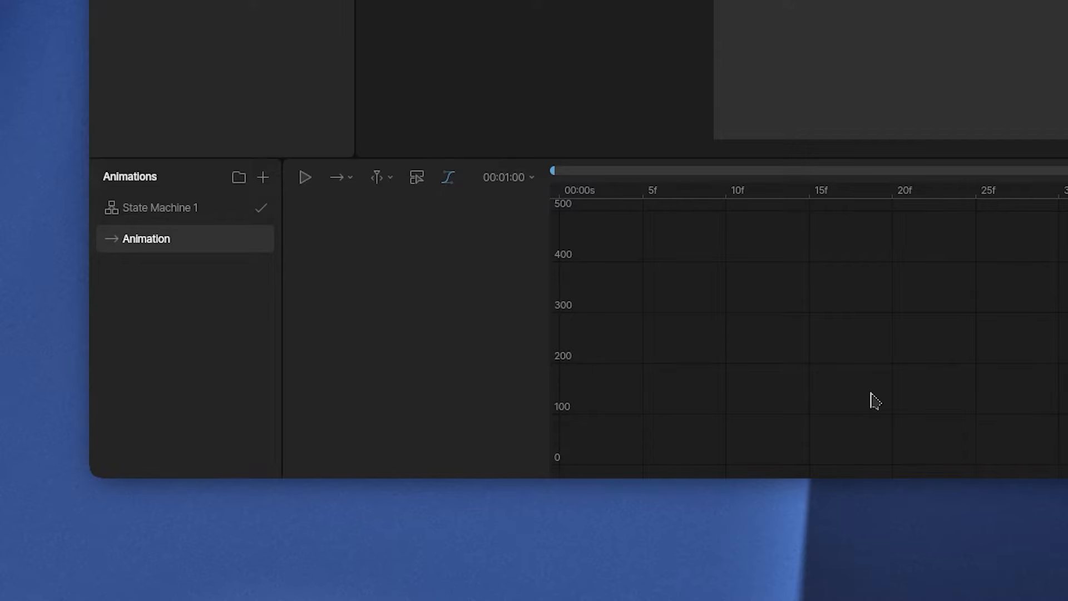
left_click(452, 179)
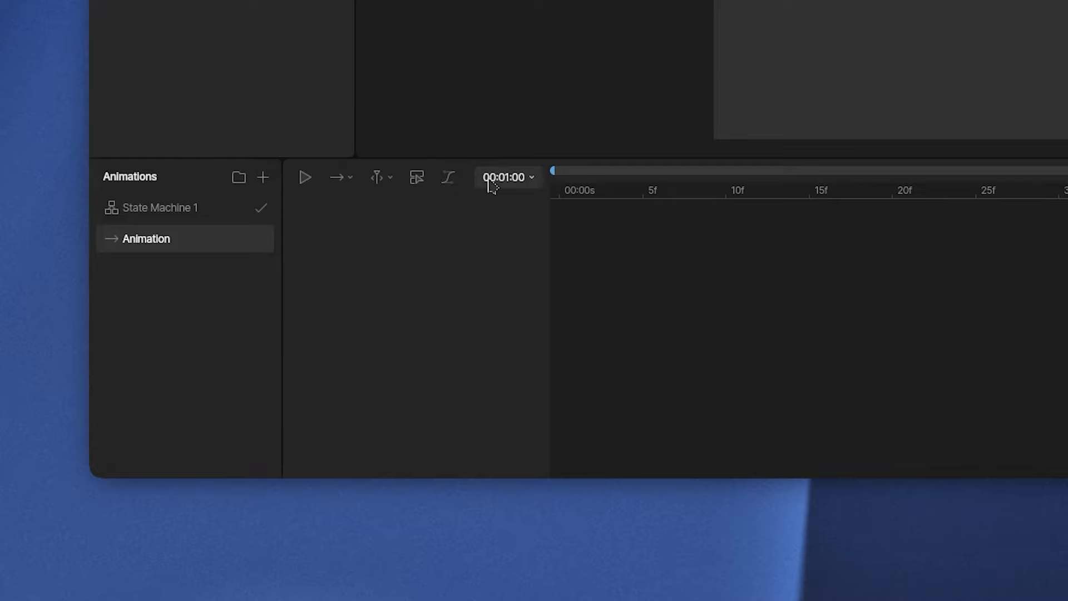
- Set the timeline's current time to 00:00:59
left_click(533, 181)
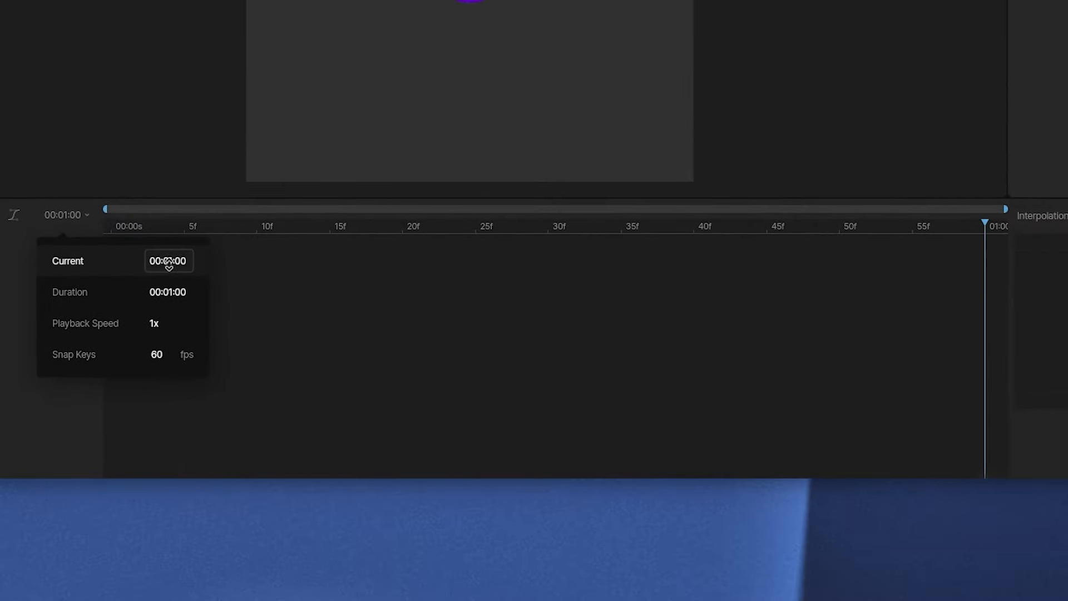
mouse_move(176, 259)
left_mouse_down()
mouse_move(175, 298)
mouse_move(185, 267)
left_mouse_up()
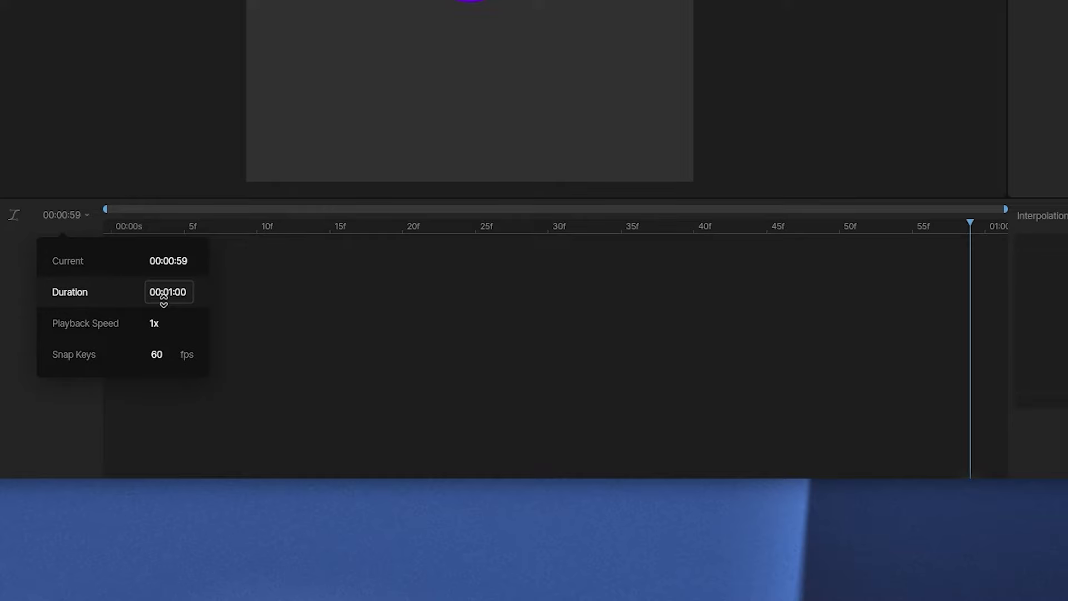
- Open the timeline's Duration value for editing and select its last, middle and first pairs of digits one after another
left_click(186, 292)
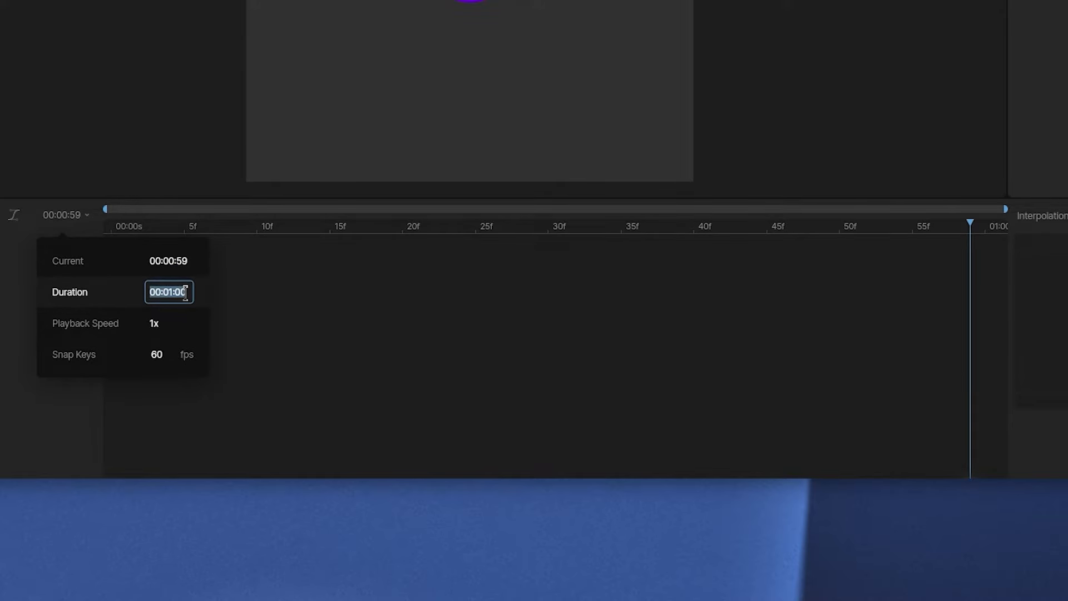
key("Right")
key("shift+Left")
key("shift+Left")
key("Left")
key("Left")
key("shift+Left")
key("shift+Left")
key("Left")
key("Left")
key("shift+Left")
key("shift+Left")
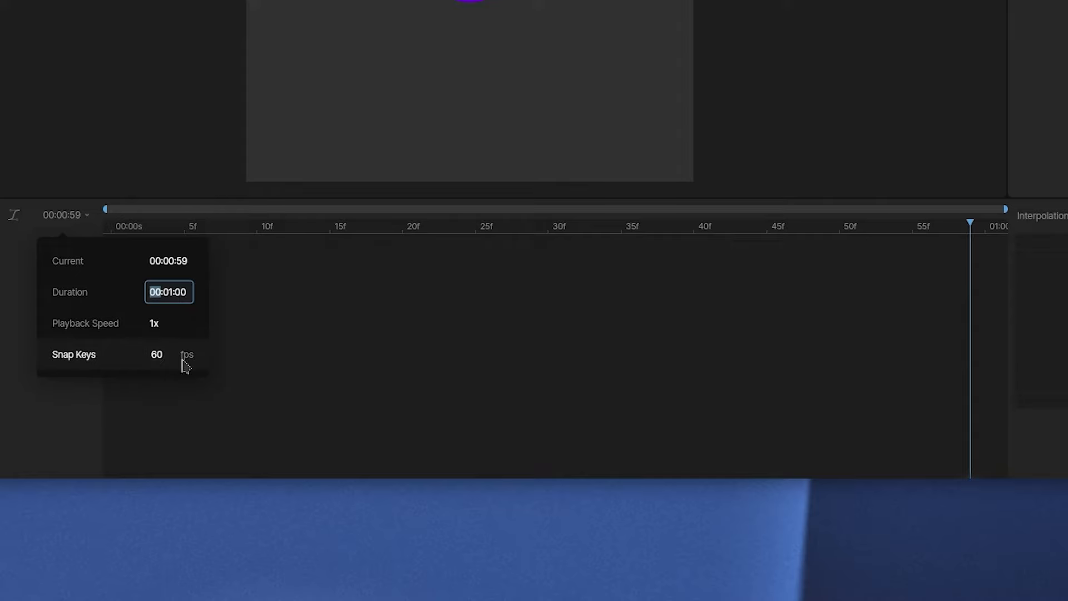
- Try 30 as the last two digits of the timeline's duration and set them back to 00
left_click(189, 293)
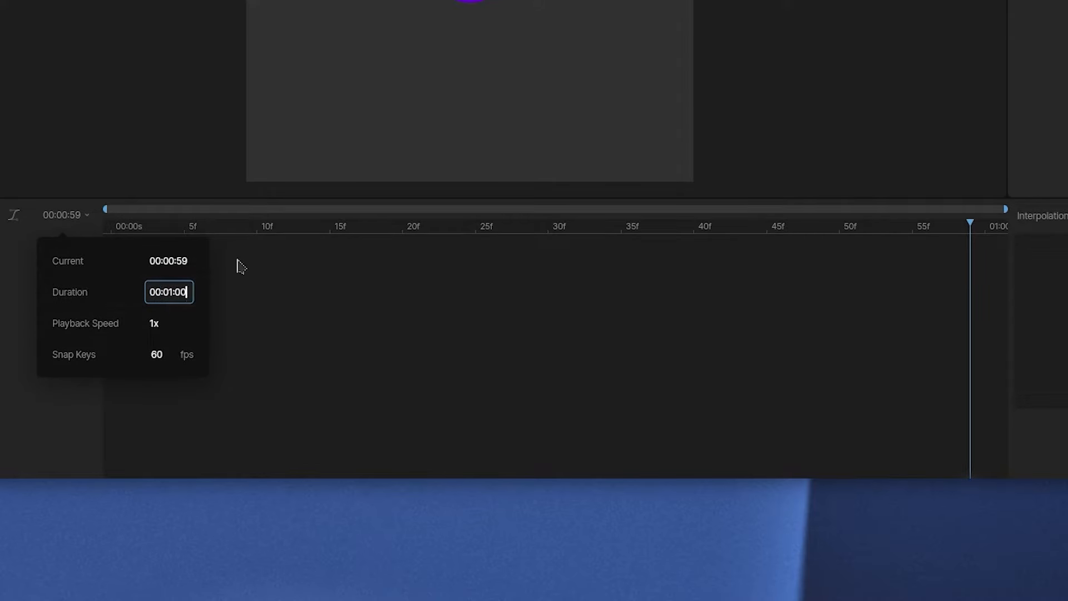
key("BackSpace")
key("BackSpace")
type("30")
key("BackSpace")
key("BackSpace")
type("00")
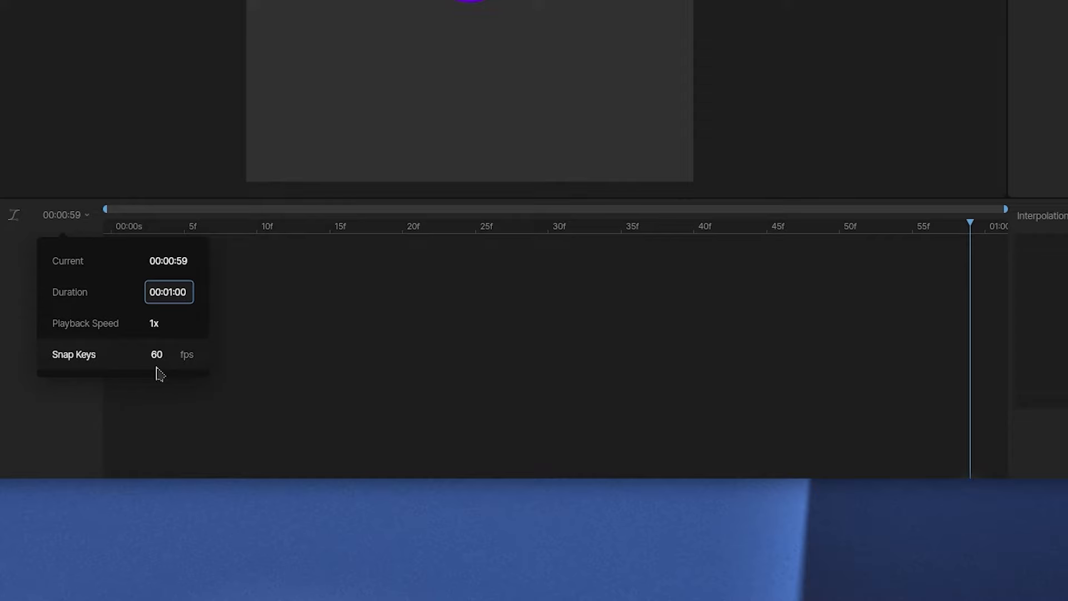
- Try playback speeds of .5 and 2 for the timeline and return the speed to 1
left_click(181, 324)
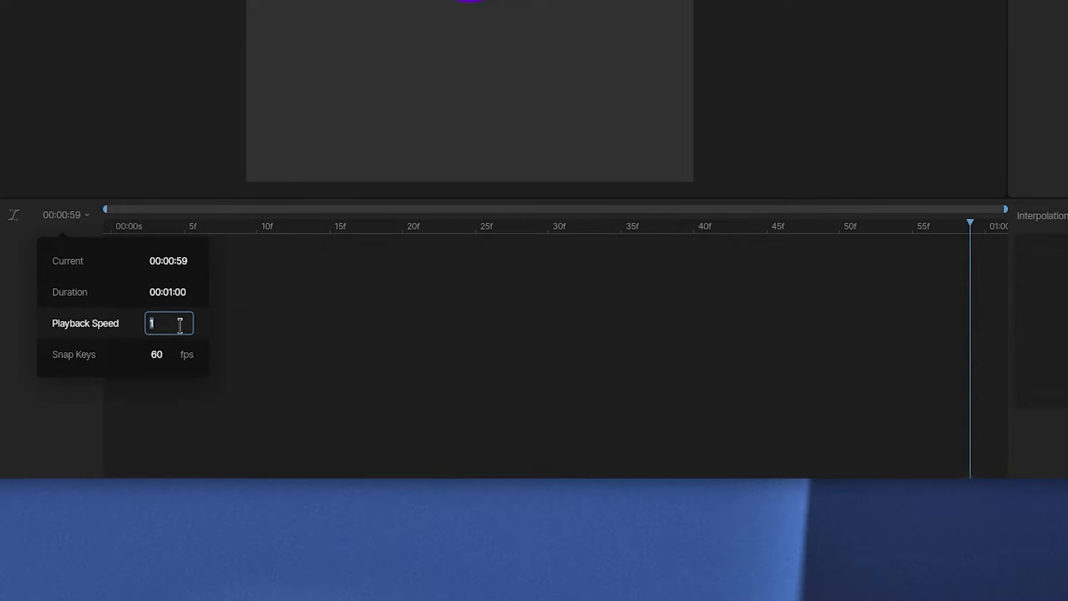
type(".5")
key("BackSpace")
key("BackSpace")
type("2")
key("BackSpace")
type("1")
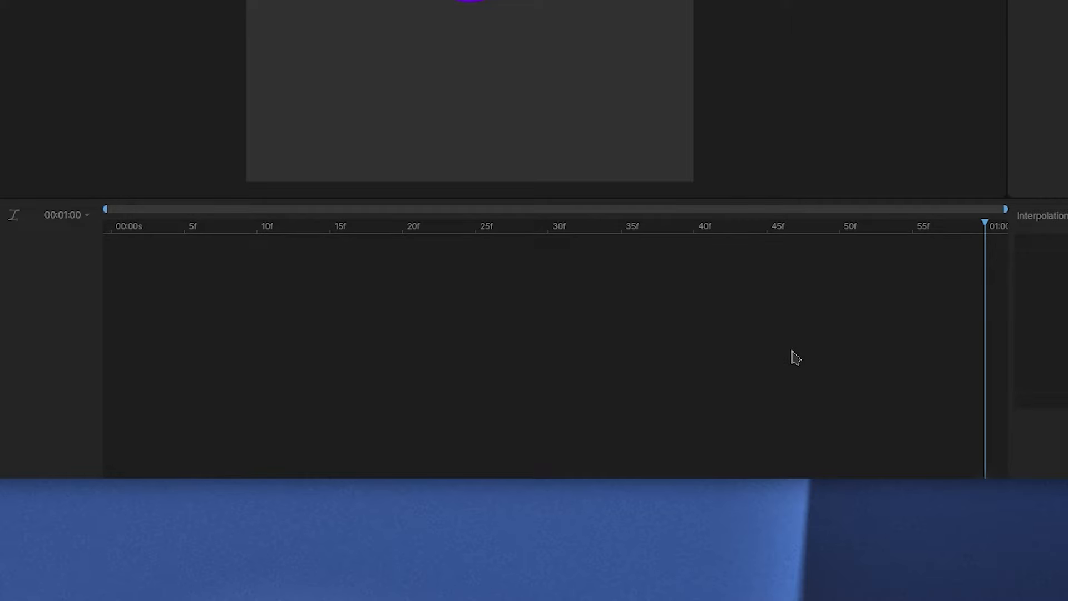
- Move the playhead to 00:00:38 on the timeline
left_click(78, 223)
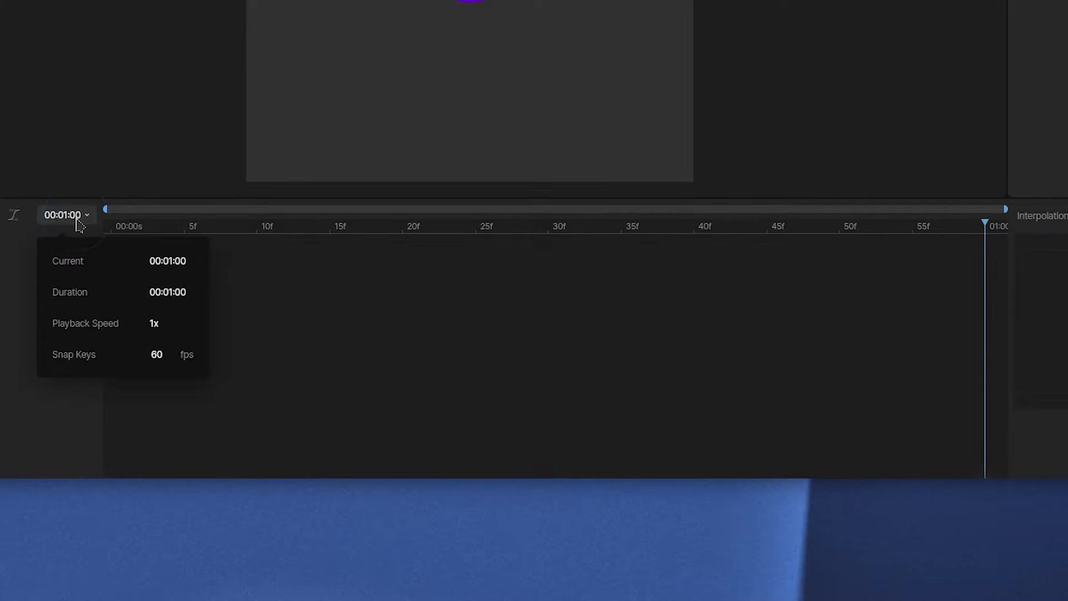
left_click(63, 218)
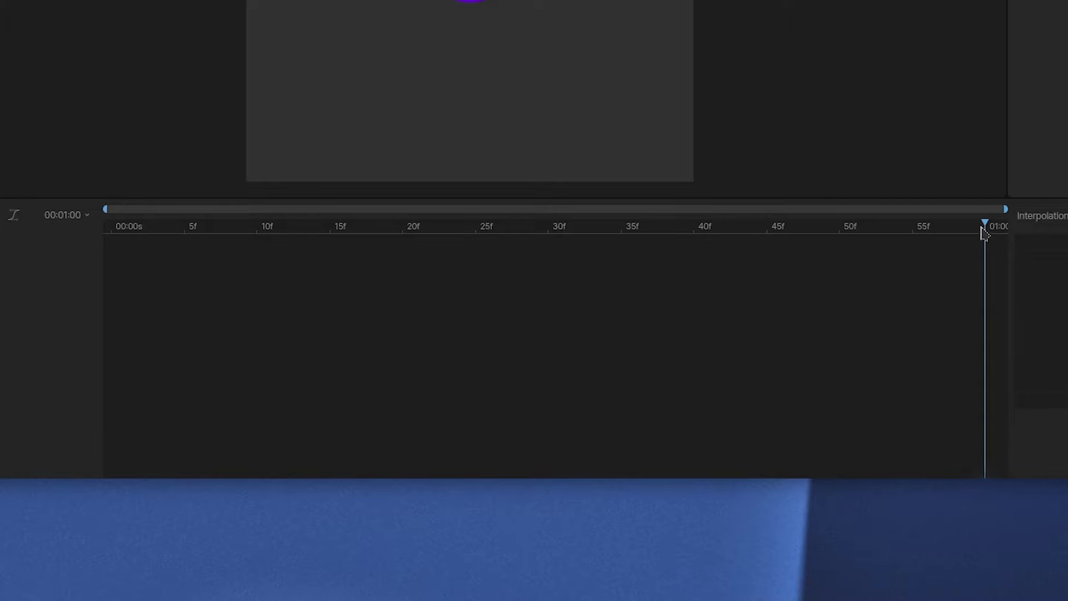
left_click_drag(985, 224, 671, 253)
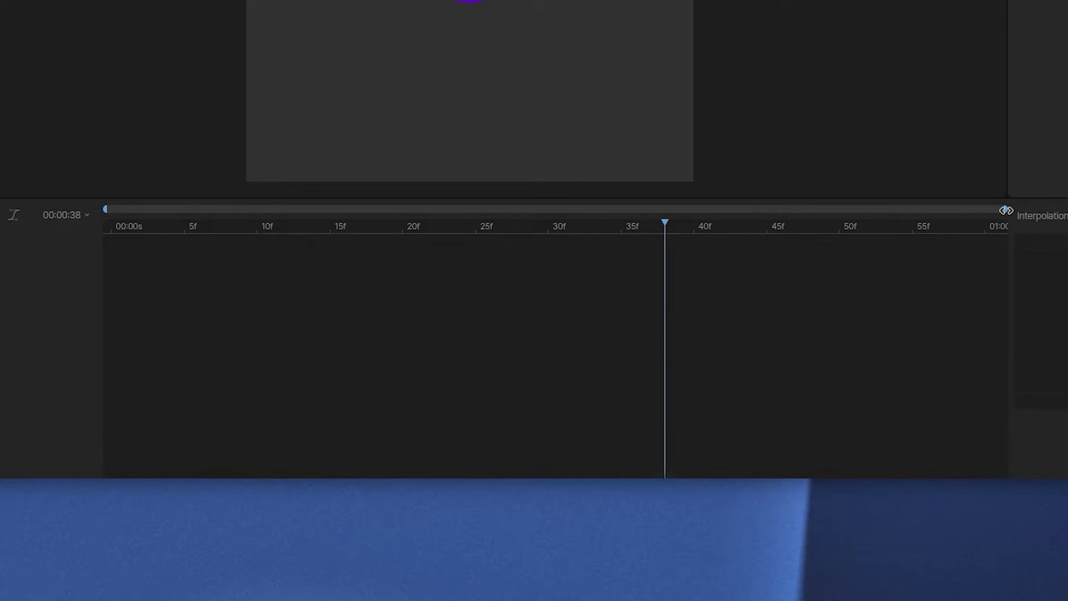
- Zoom the timeline in to a shorter frame range and pan along it to see other frames
left_click_drag(1007, 210, 349, 206)
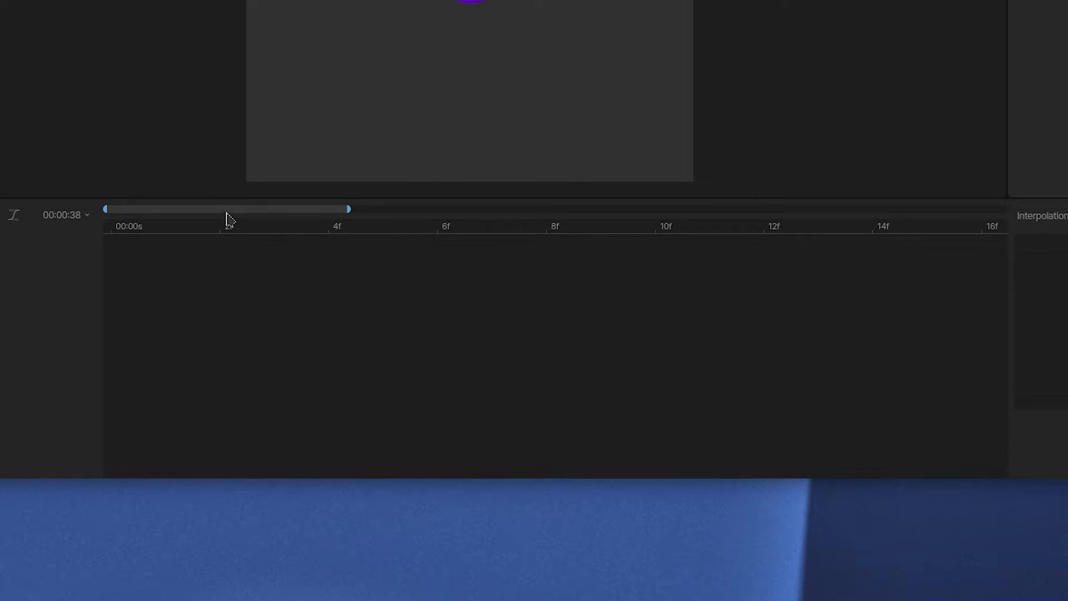
left_click_drag(226, 216, 473, 228)
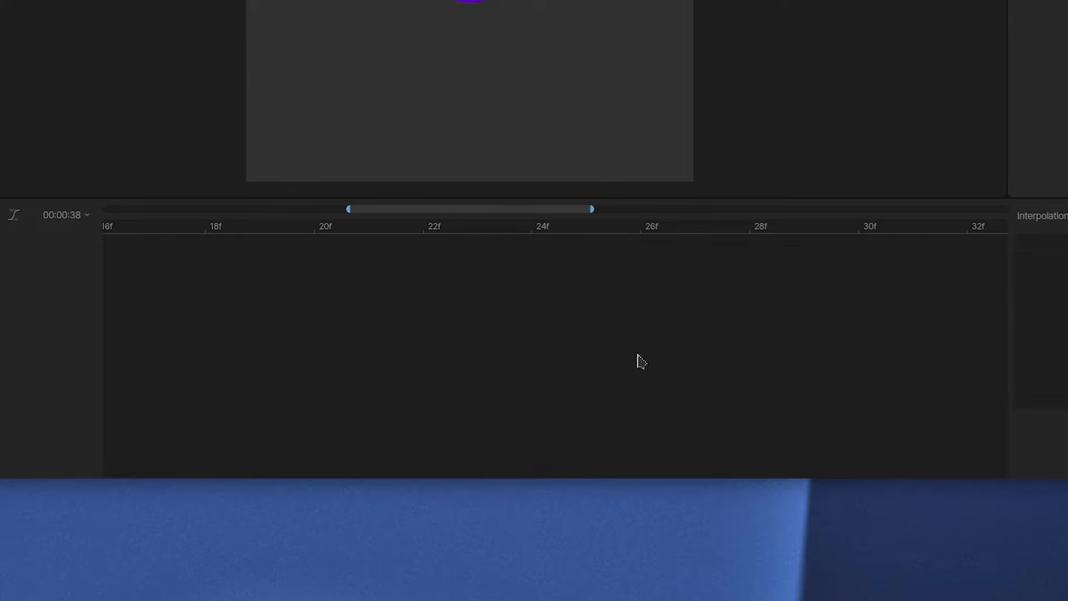
key("space")
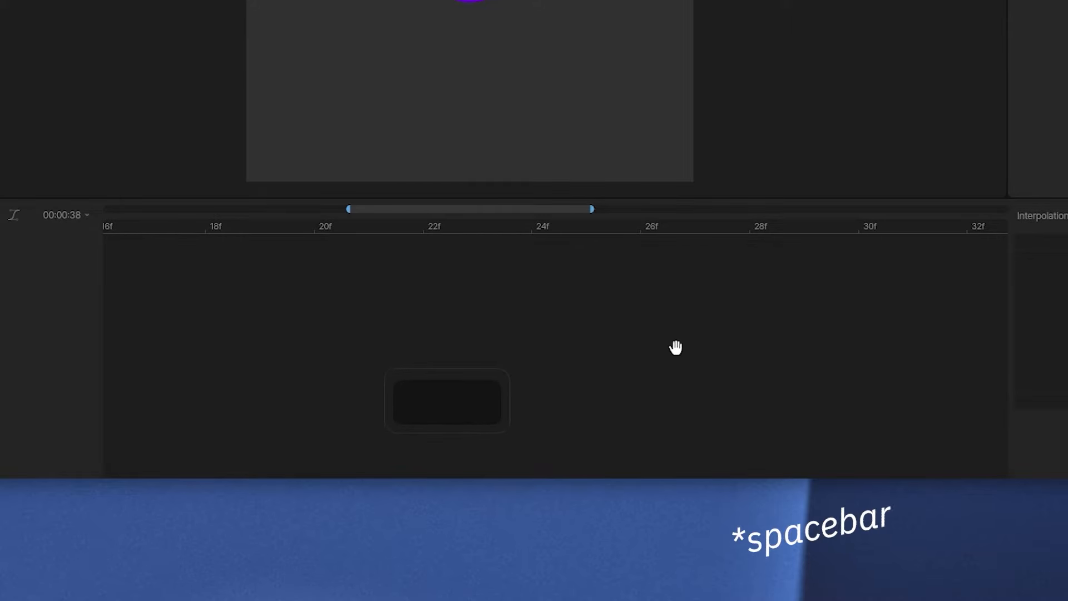
left_click_drag(754, 352, 757, 310)
key("space")
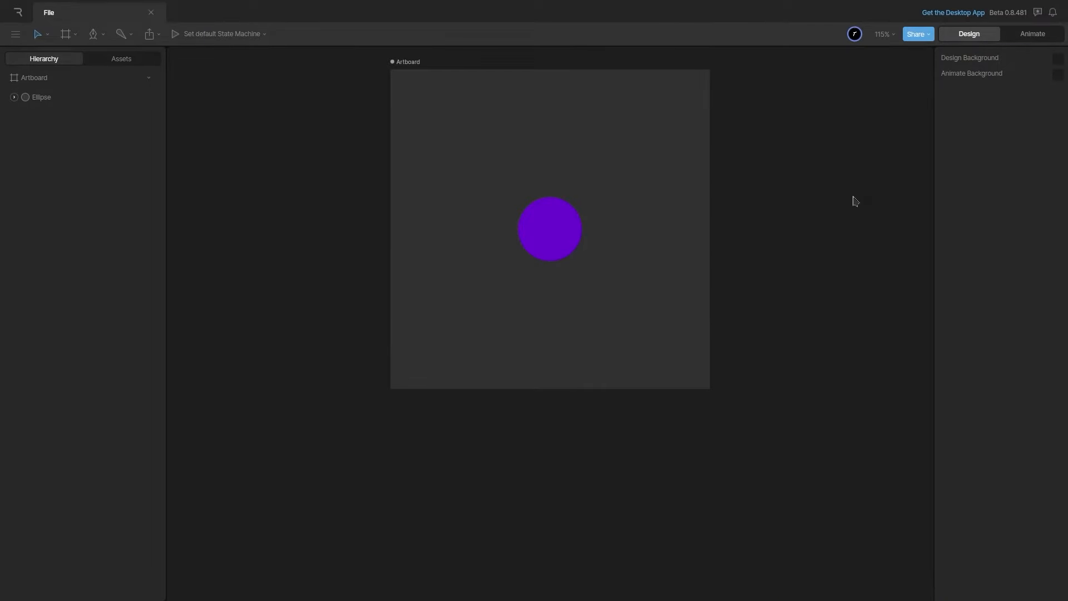
- Try moving the ellipse down to Y 450 in Design mode, and undo the move
left_click(548, 244)
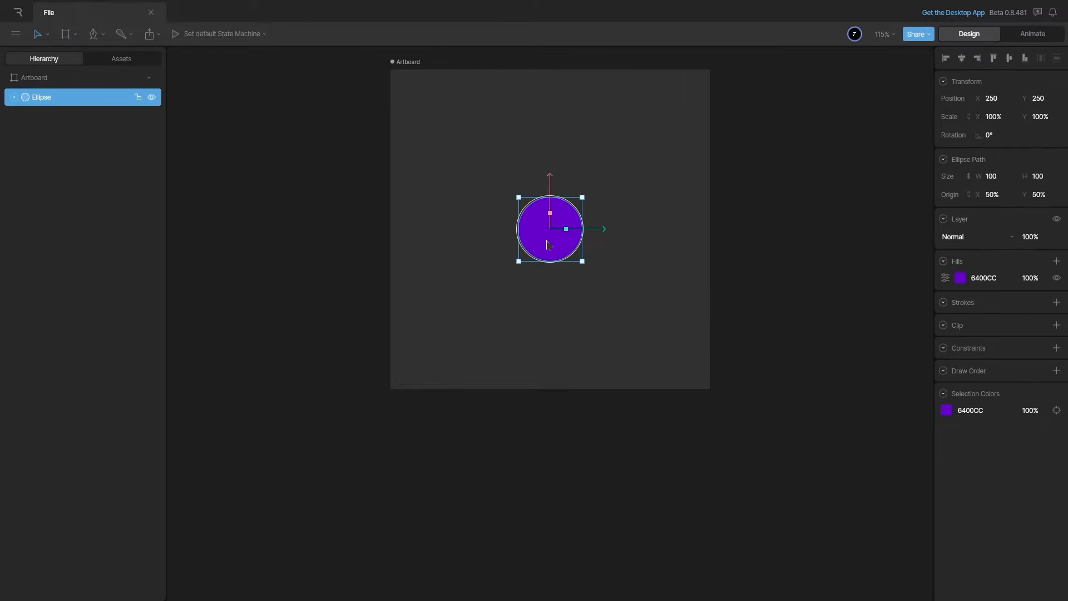
left_click_drag(550, 214, 561, 315)
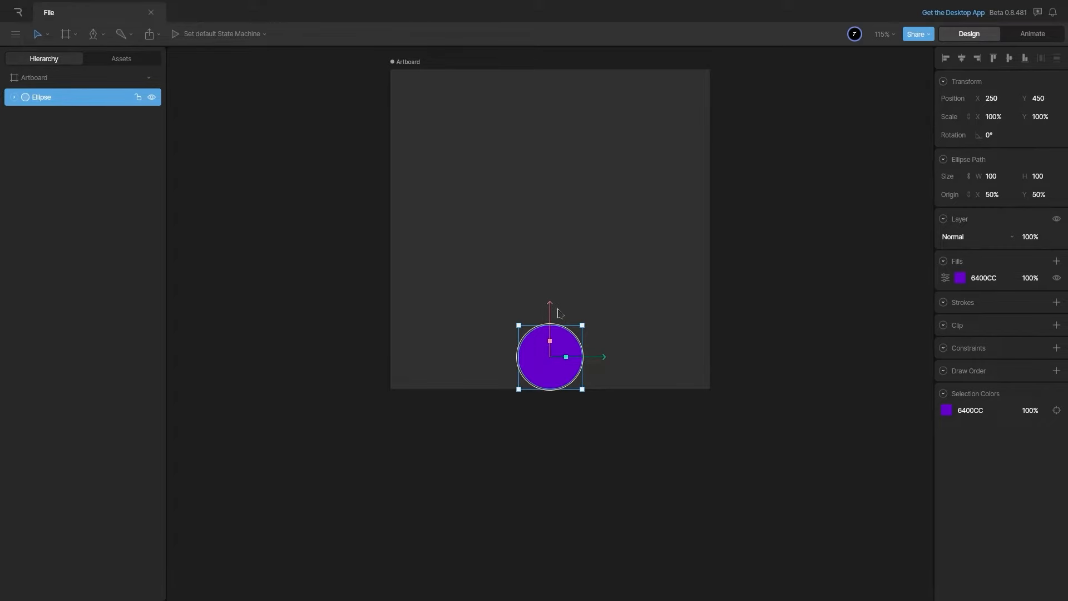
key("ctrl+z")
- Switch to Animate mode and key the ellipse's Y position with the playhead at 00:00:00
key("Tab")
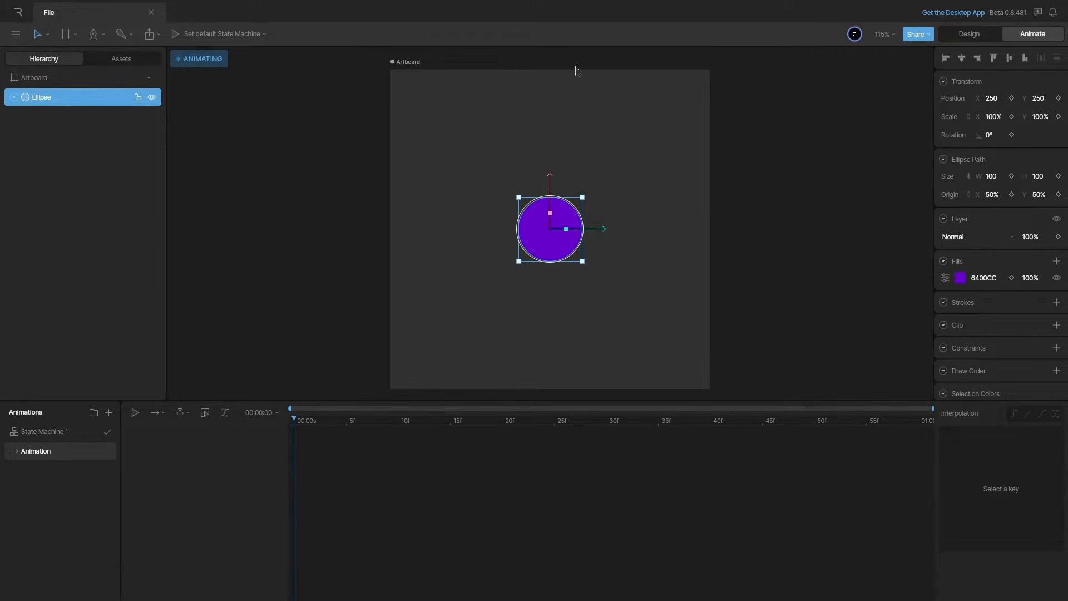
left_click(607, 422)
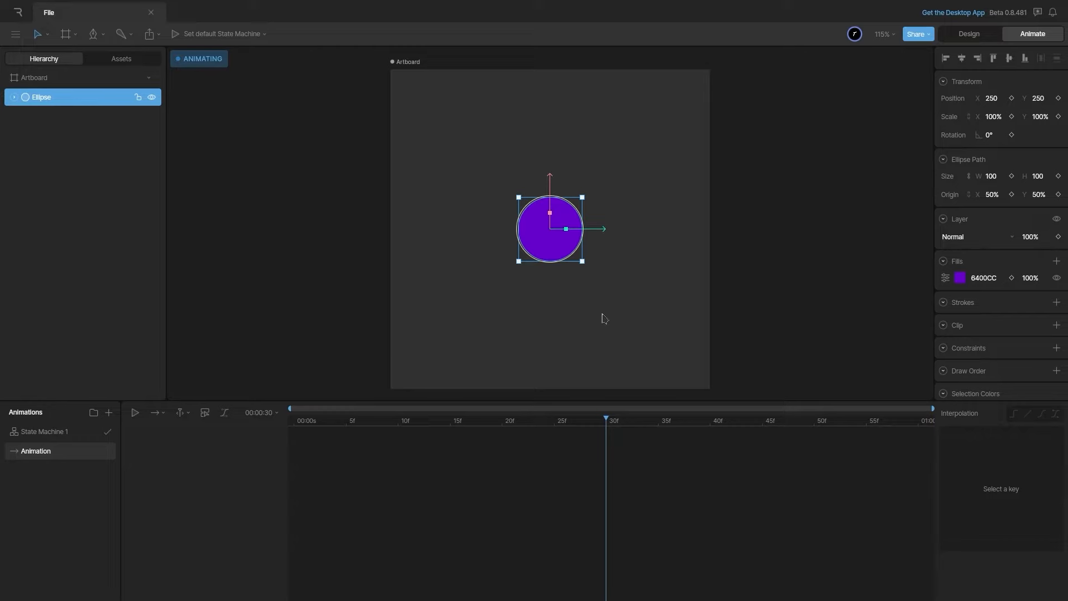
left_click_drag(607, 422, 285, 428)
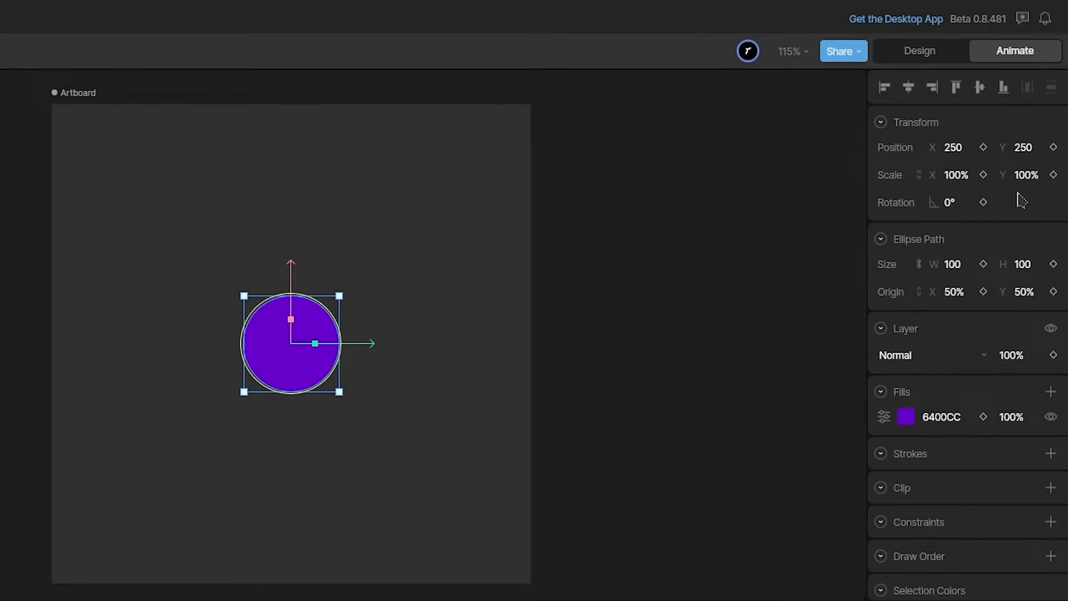
key("Tab")
key("Tab")
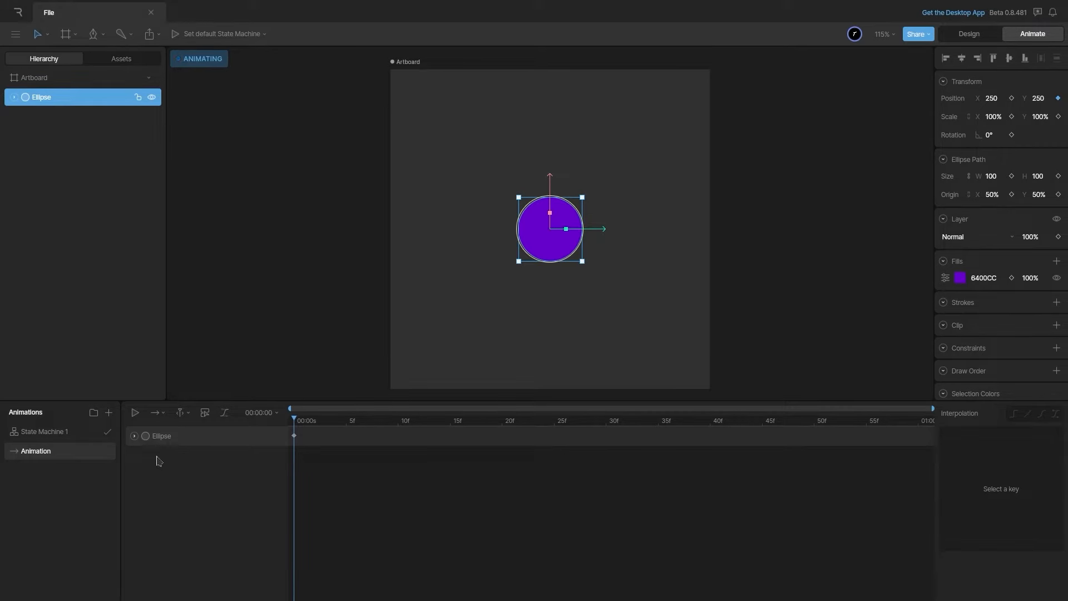
- Expand the ellipse's keyed properties in the timeline and set its Y position at 00:00:00 to 50
left_click(135, 437)
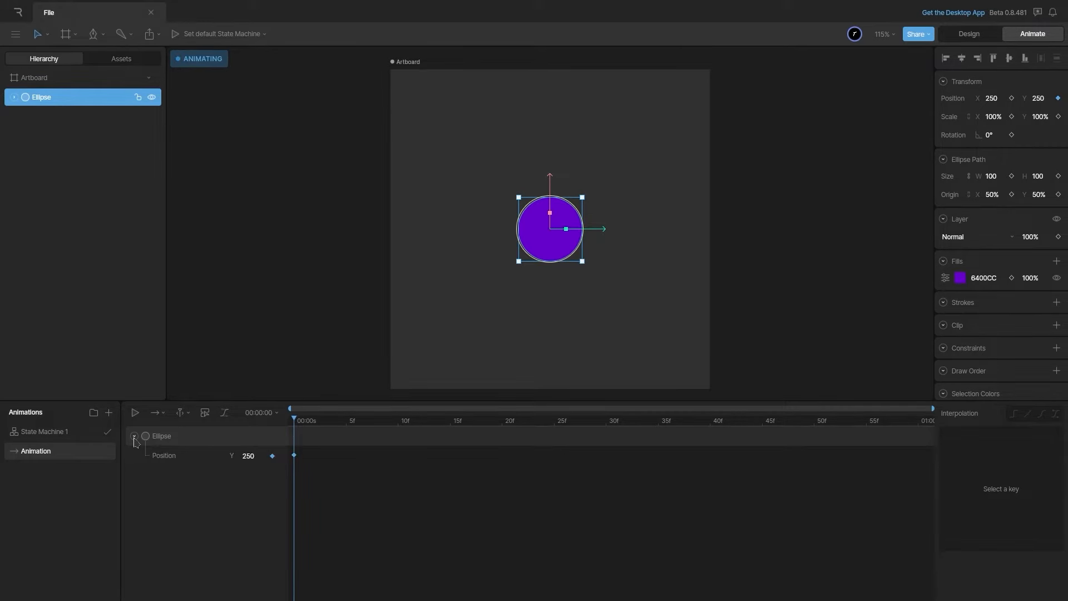
left_click(162, 457)
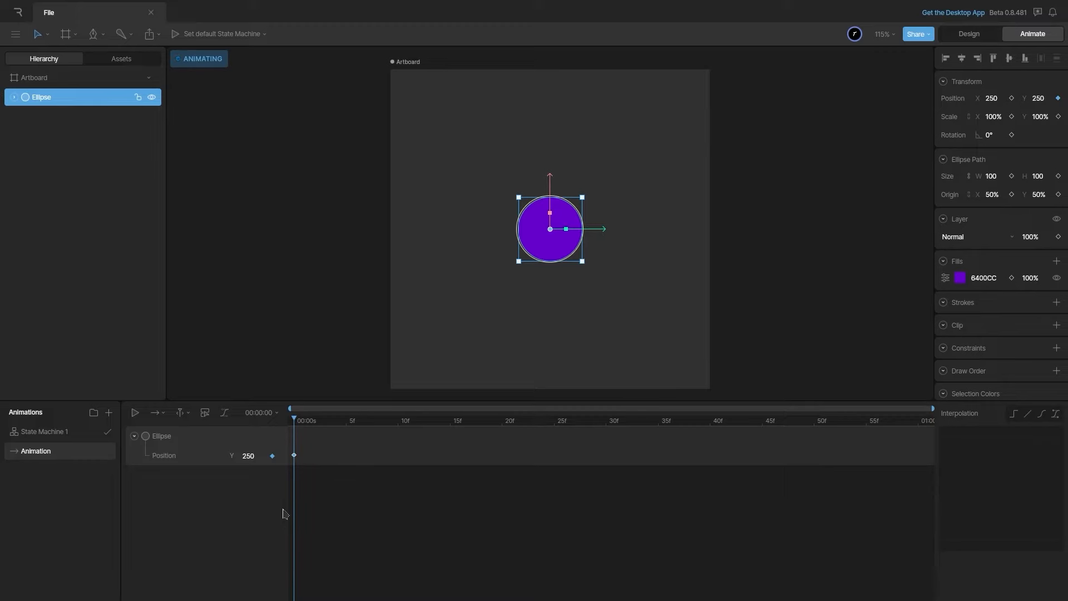
left_click(248, 456)
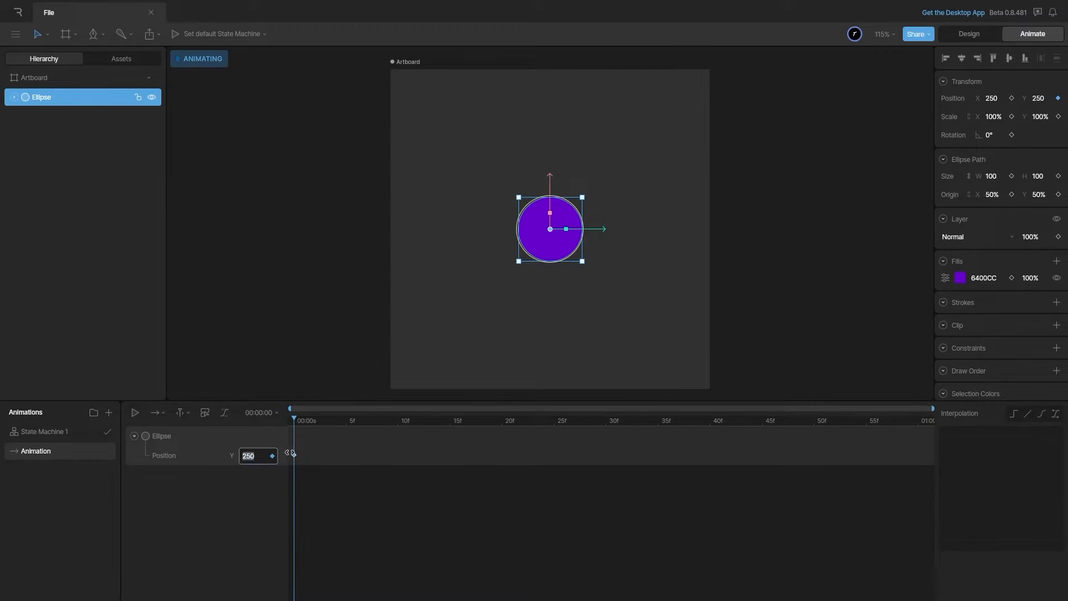
type("50")
key("Return")
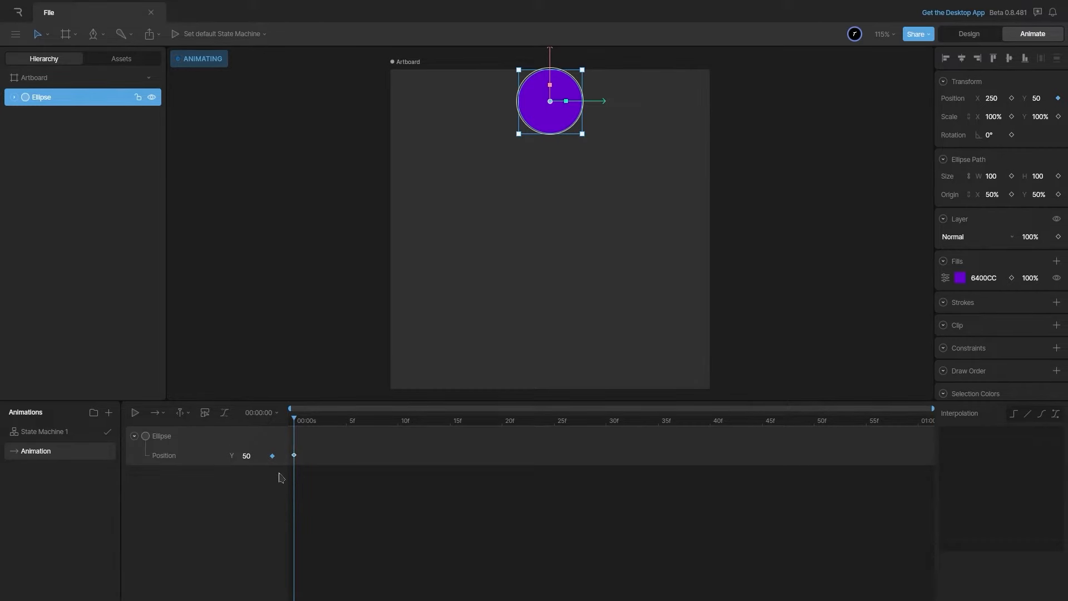
- Move the ellipse down to Y 450 at 00:00:30 to key it, and play the animation from the start
left_click_drag(299, 425, 608, 459)
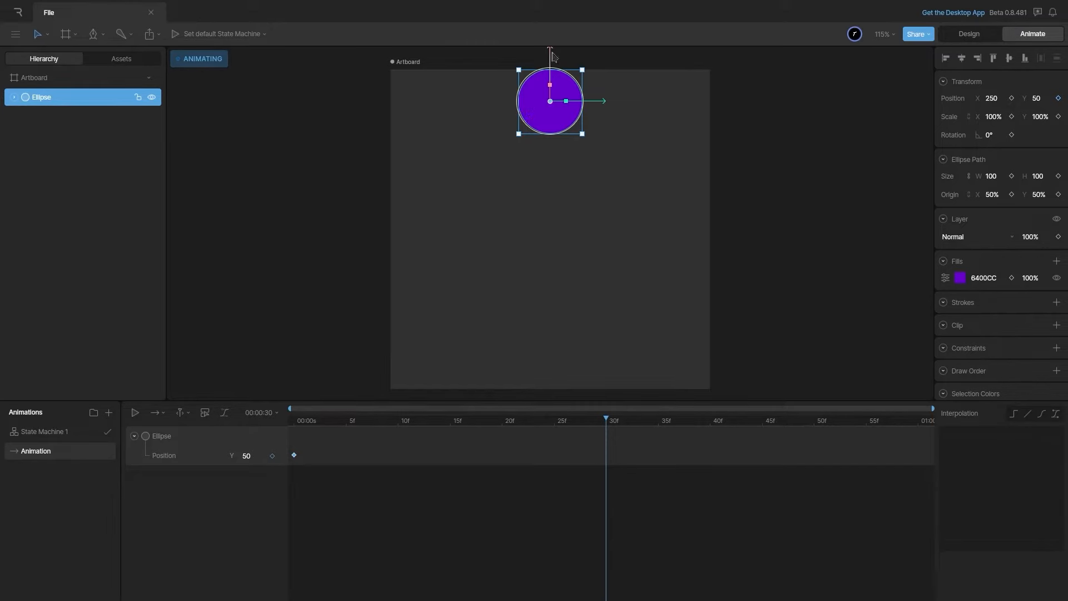
left_click_drag(553, 53, 577, 313)
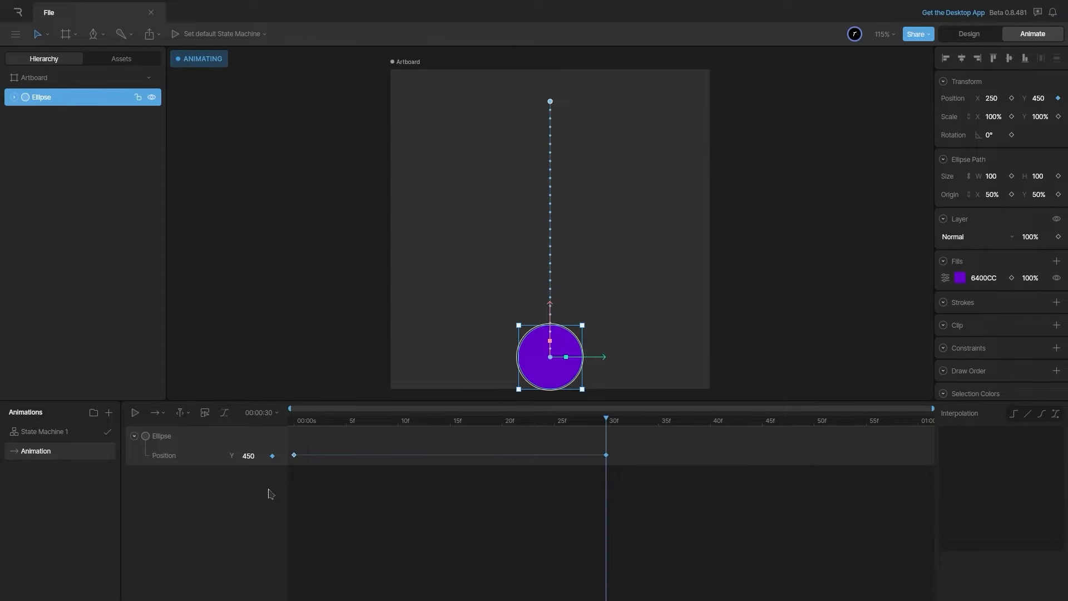
left_click_drag(305, 422, 277, 424)
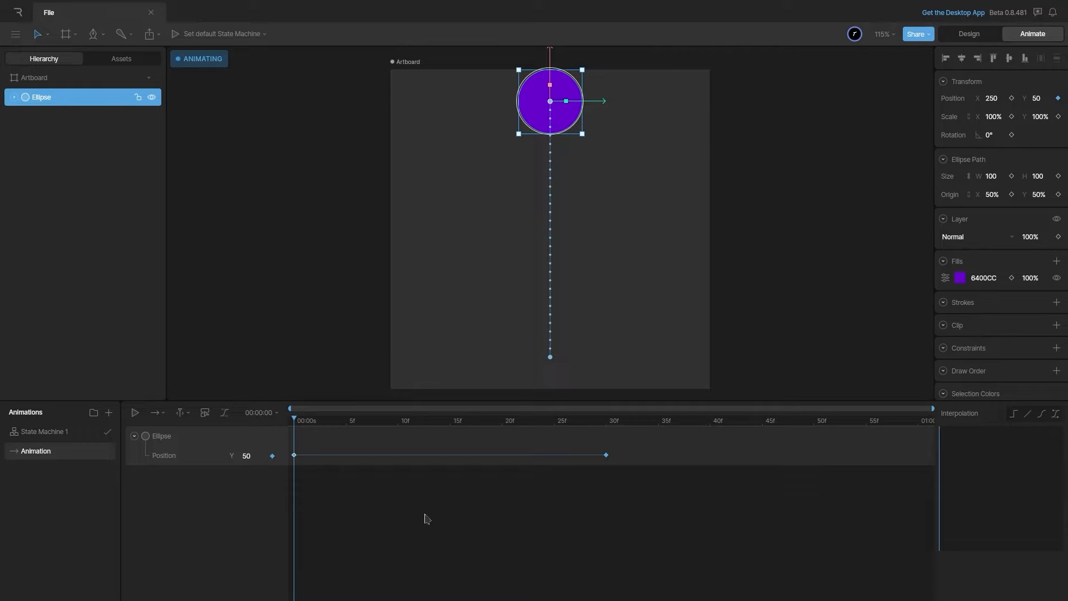
key("space")
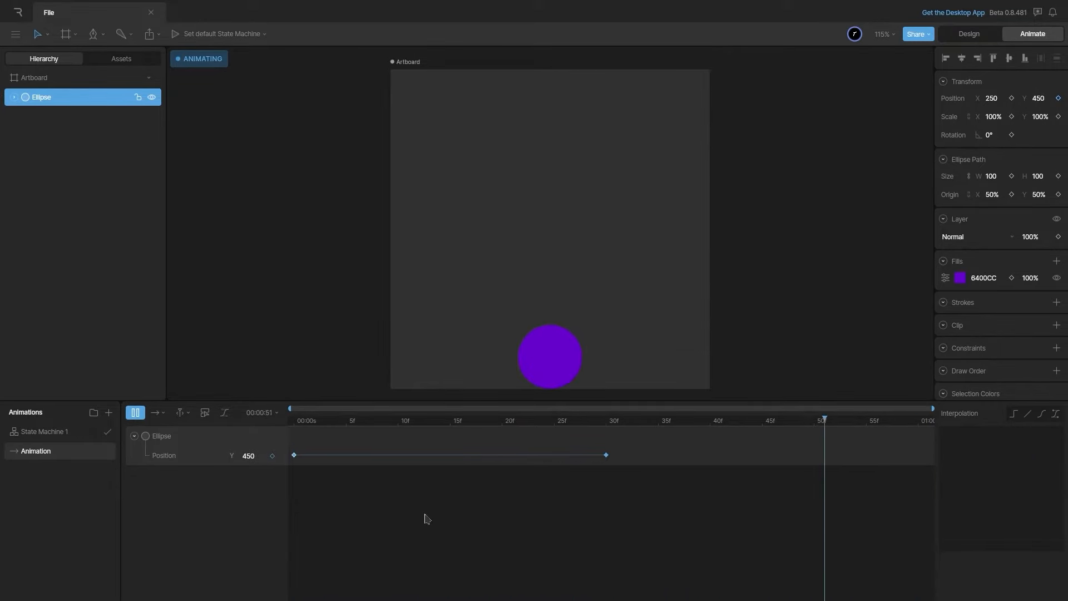
key("space")
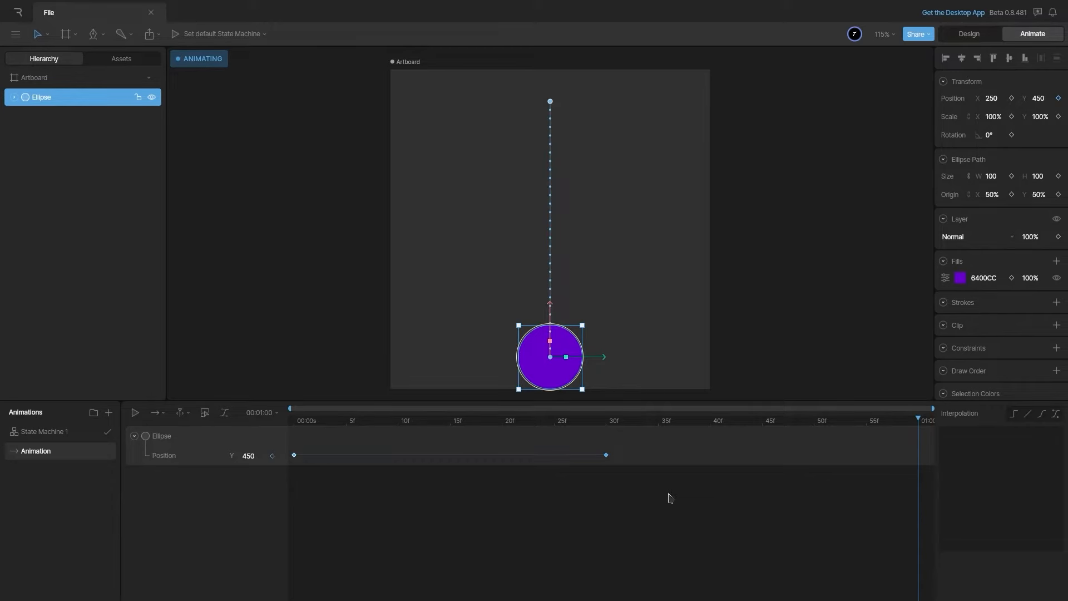
- Move the ellipse's second Y position key to 00:01:00 on the timeline and play the slower motion
left_click_drag(670, 493, 290, 425)
left_click_drag(319, 479, 287, 439)
left_click_drag(689, 499, 936, 475)
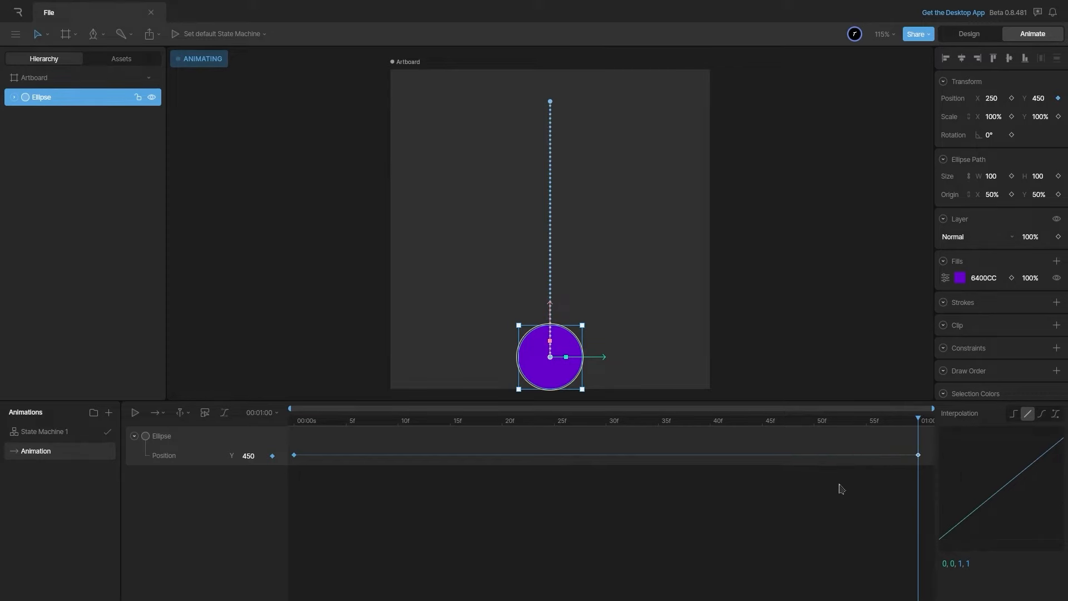
key("space")
- Try the second Y position key at frame 15 and play the faster motion from the start
left_click_drag(919, 456, 441, 456)
key("space")
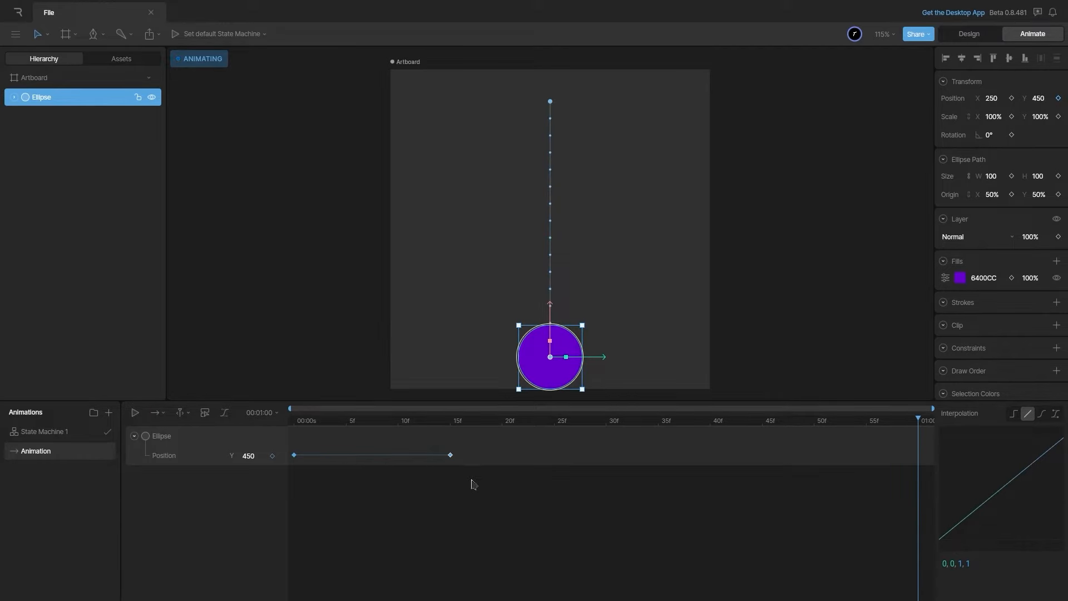
left_click_drag(472, 484, 291, 442)
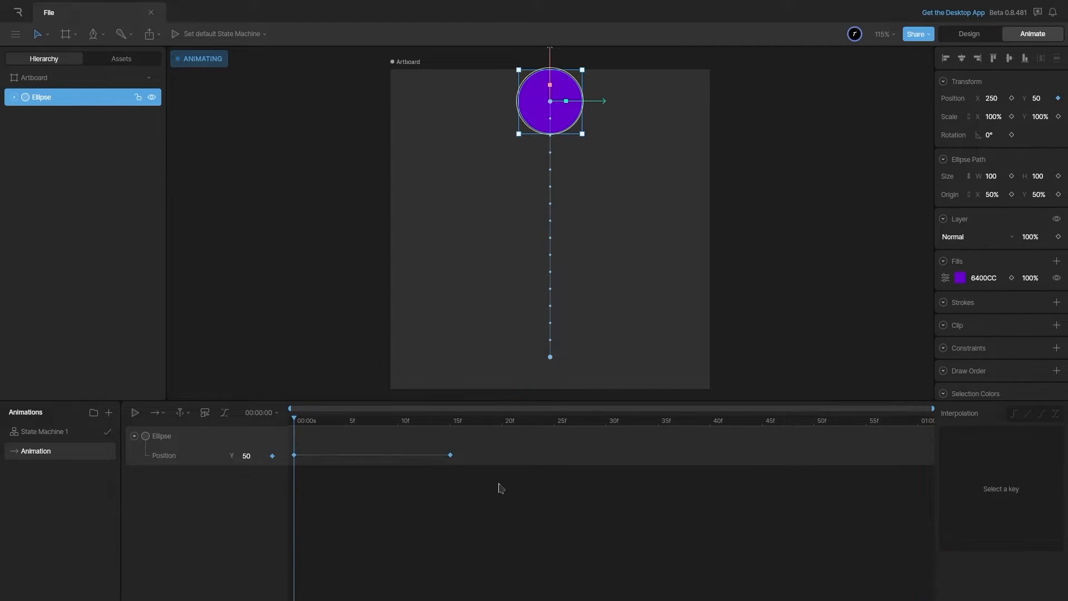
key("space")
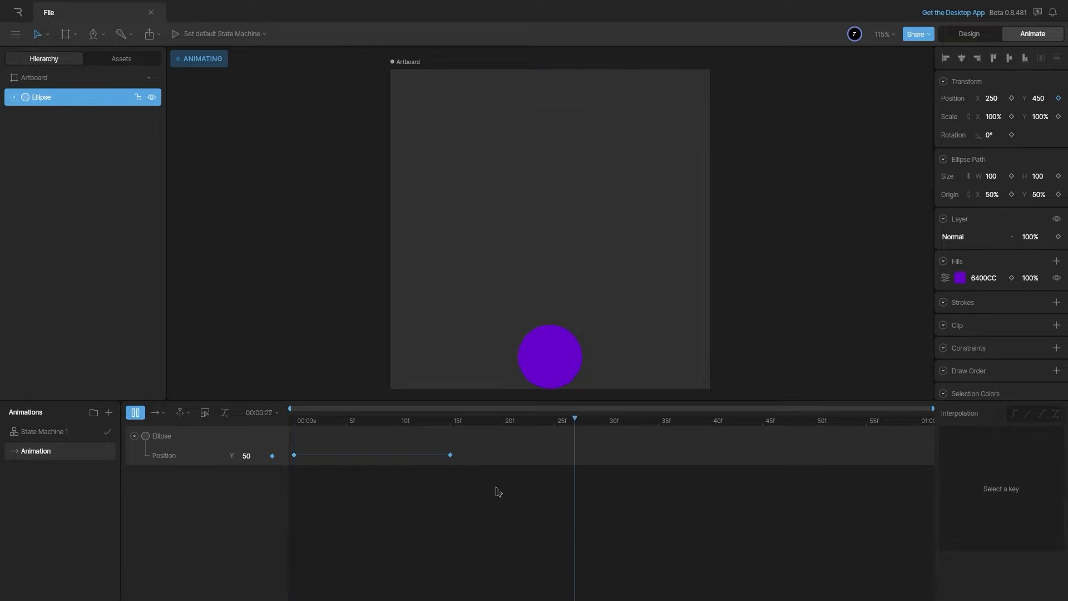
- Return the second Y position key to 00:01:00 and play the animation again
left_click_drag(492, 488, 944, 476)
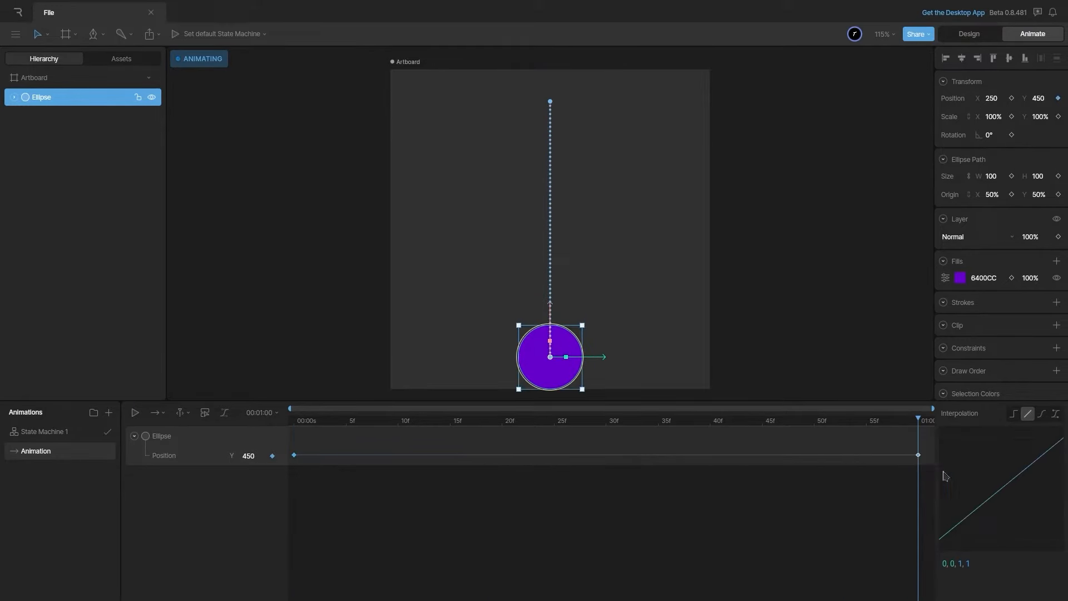
key("space")
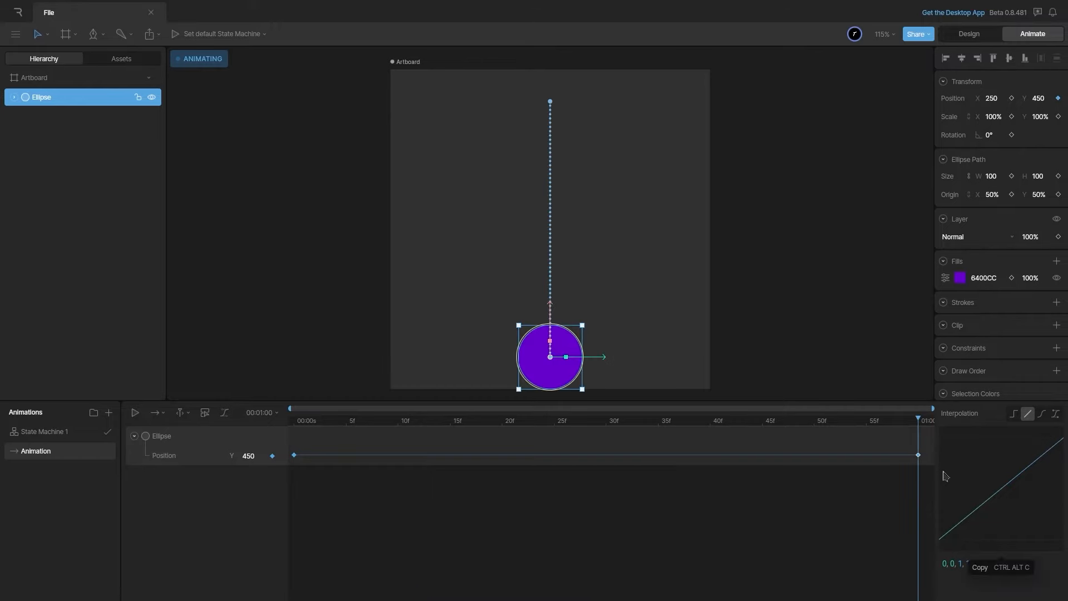
key("space")
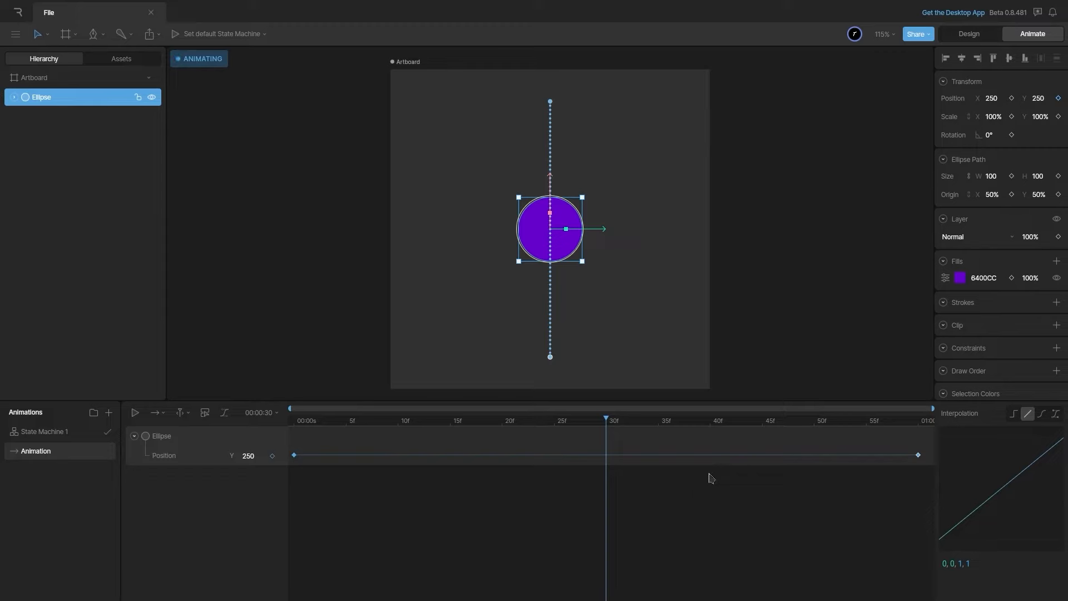
key("space")
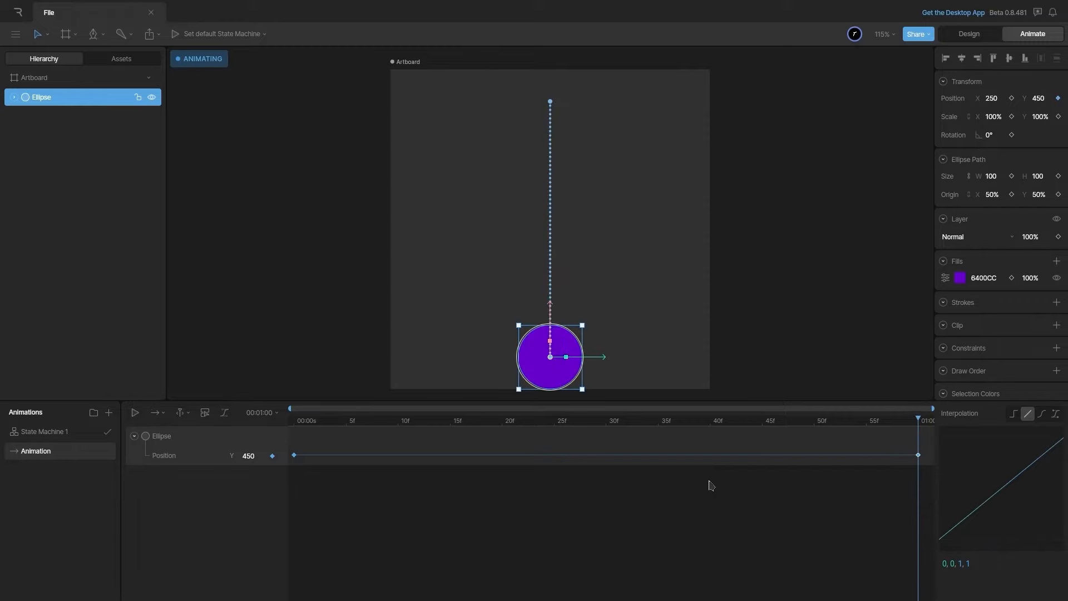
key("space")
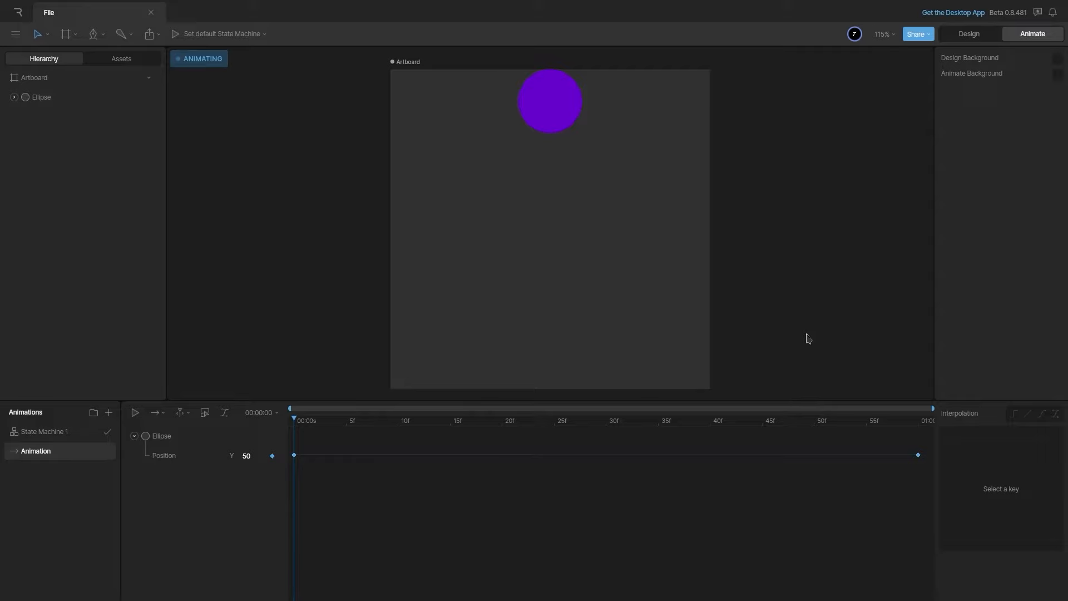
- Select the Y position key at 00:00:00, scrub the playhead to 00:01:00 and play the linear motion
left_click_drag(455, 496, 284, 424)
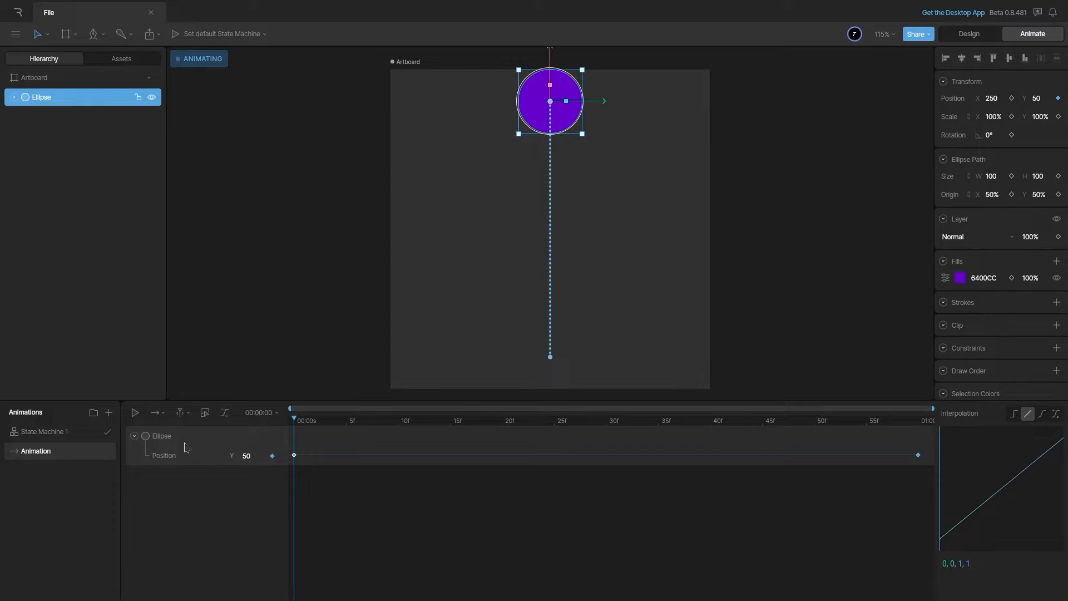
left_click_drag(297, 424, 930, 454)
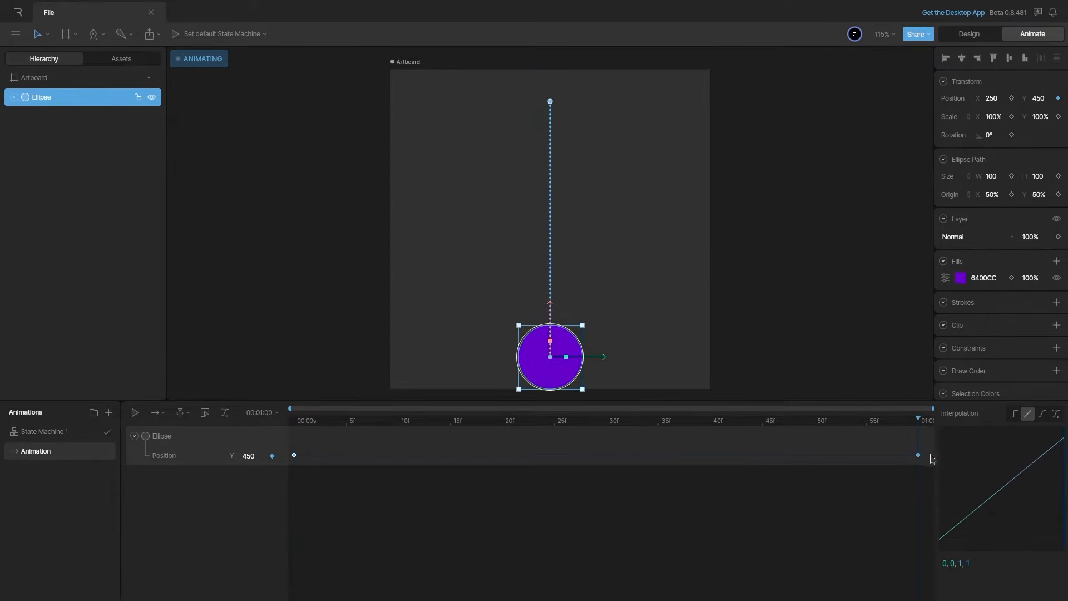
key("space")
key("space")
key("space")
- Select the Y position key at 00:00:00 and set its interpolation to the cubic curve .42, 0, .58, 1
left_click(363, 487)
left_click_drag(363, 487, 290, 429)
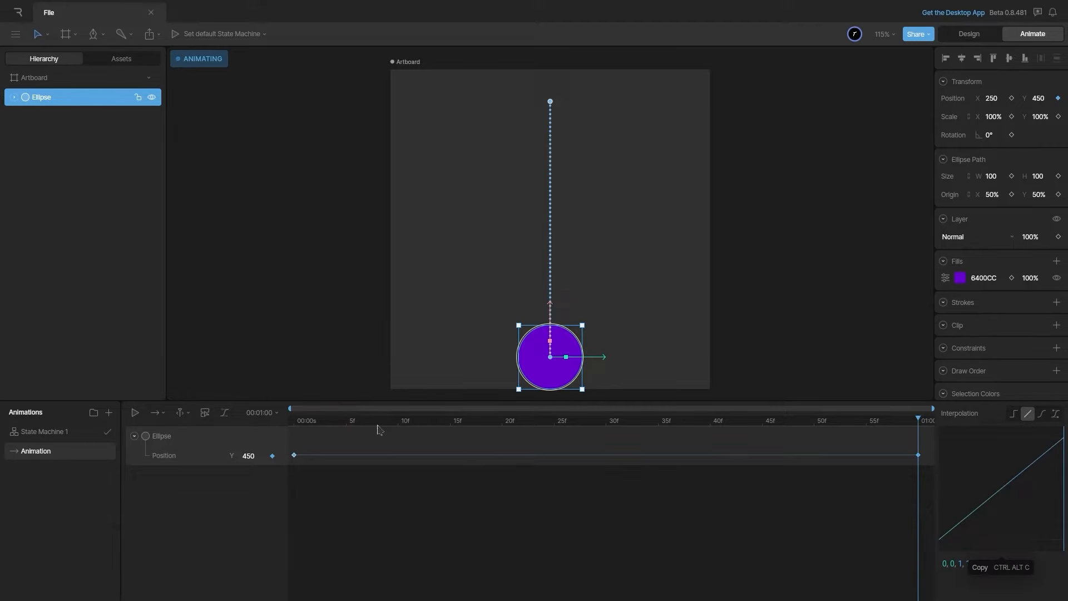
left_click_drag(378, 429, 924, 445)
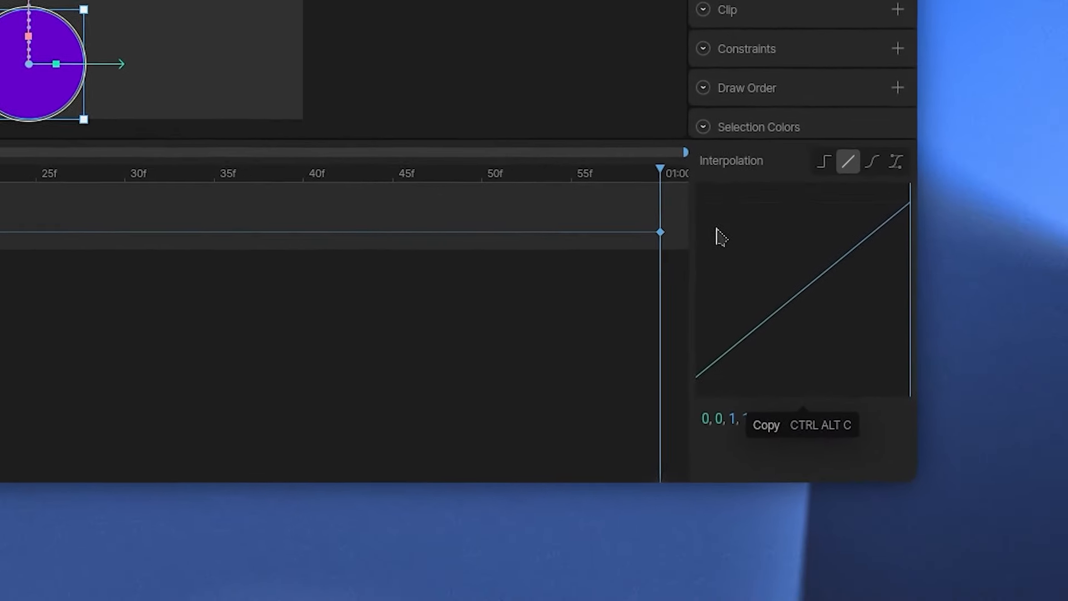
left_click(869, 156)
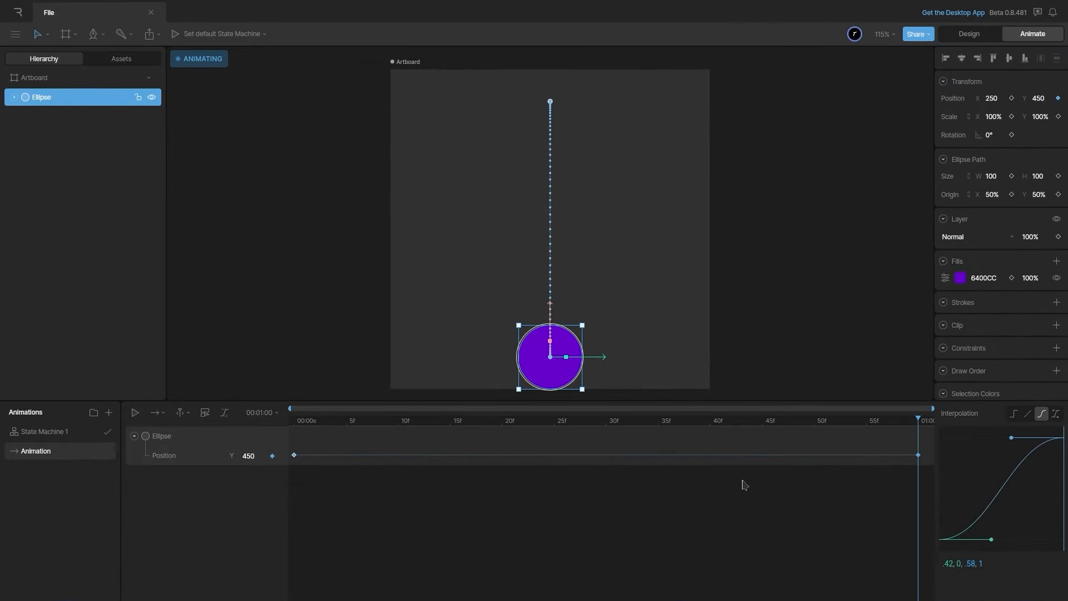
- Play the eased animation several times and select the Y position key at 00:00:00 again to view its curve
left_click(779, 502)
key("space")
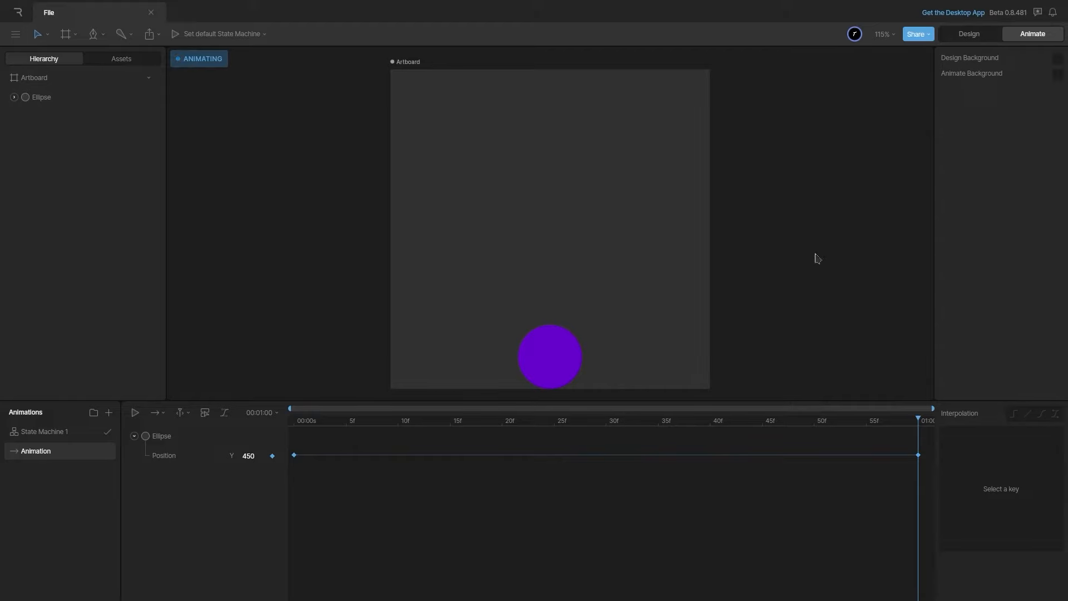
key("space")
key("space")
key("space")
left_click_drag(352, 487, 293, 445)
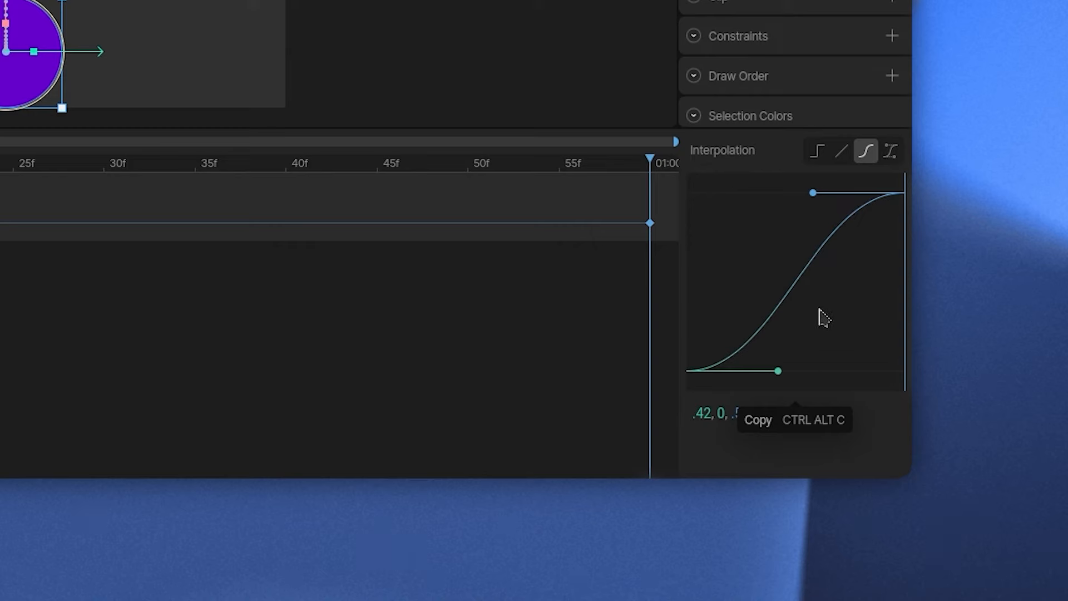
- Reshape the first Y position key's cubic curve to 1, 0, 0, 1, deselect the ellipse and play the animation
left_click_drag(779, 373, 911, 384)
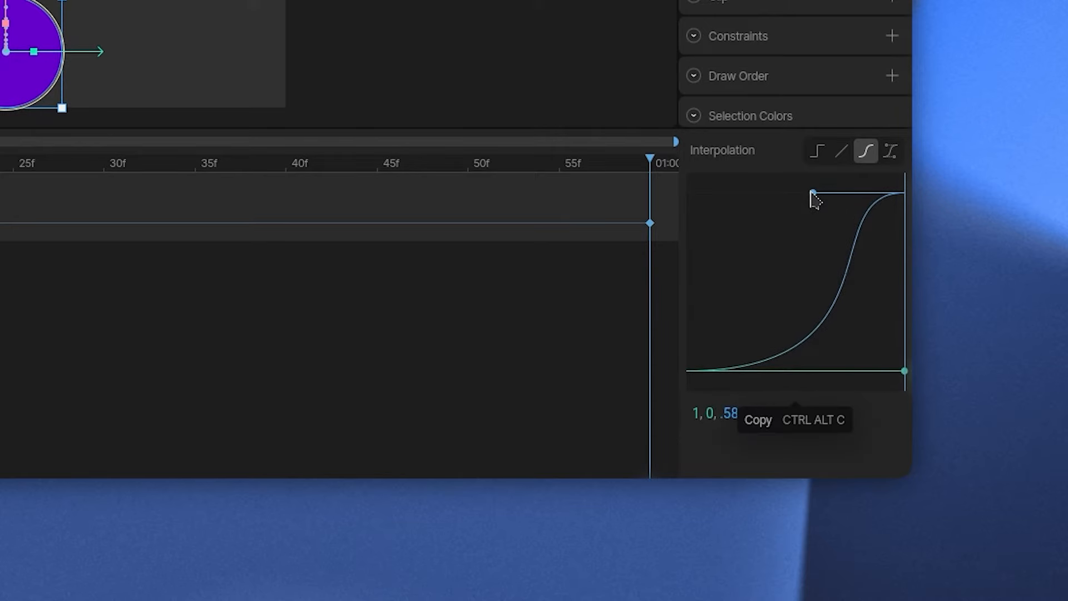
left_click_drag(813, 193, 722, 198)
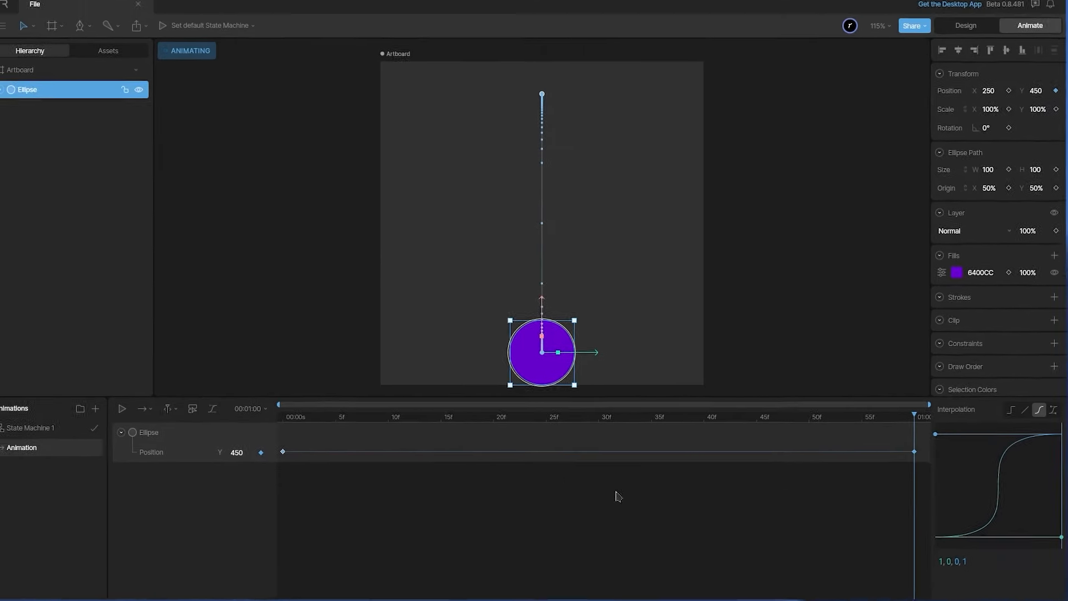
left_click(211, 299)
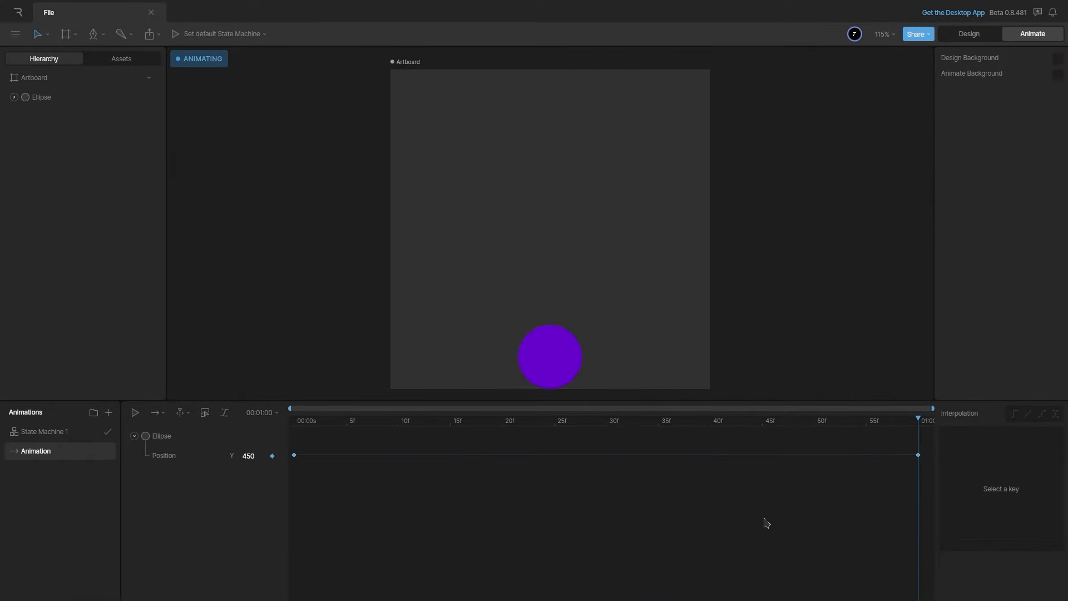
key("space")
left_click(302, 424)
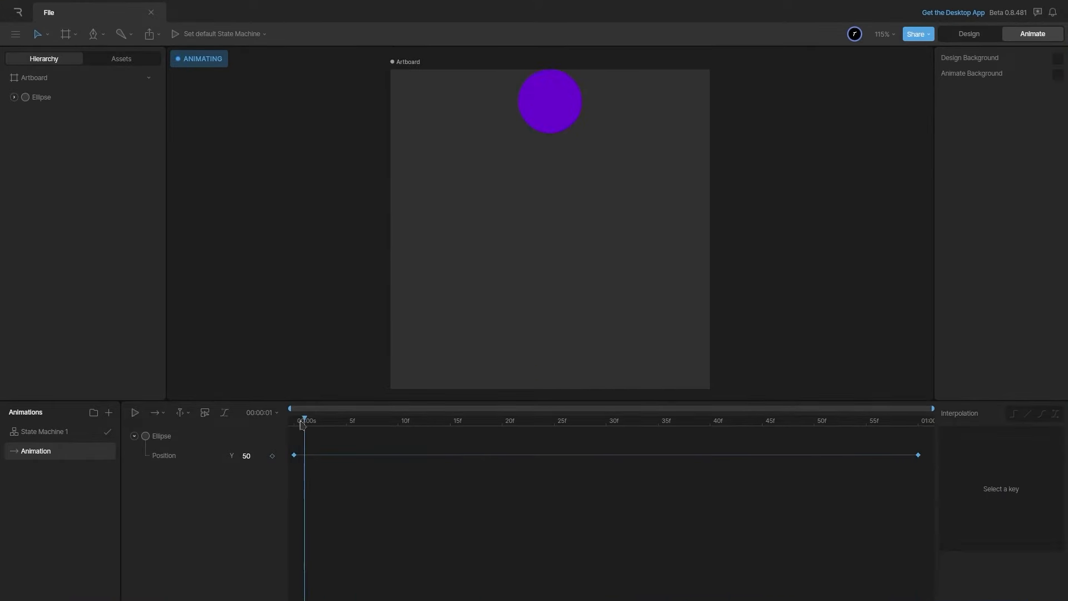
left_click_drag(302, 424, 970, 501)
key("space")
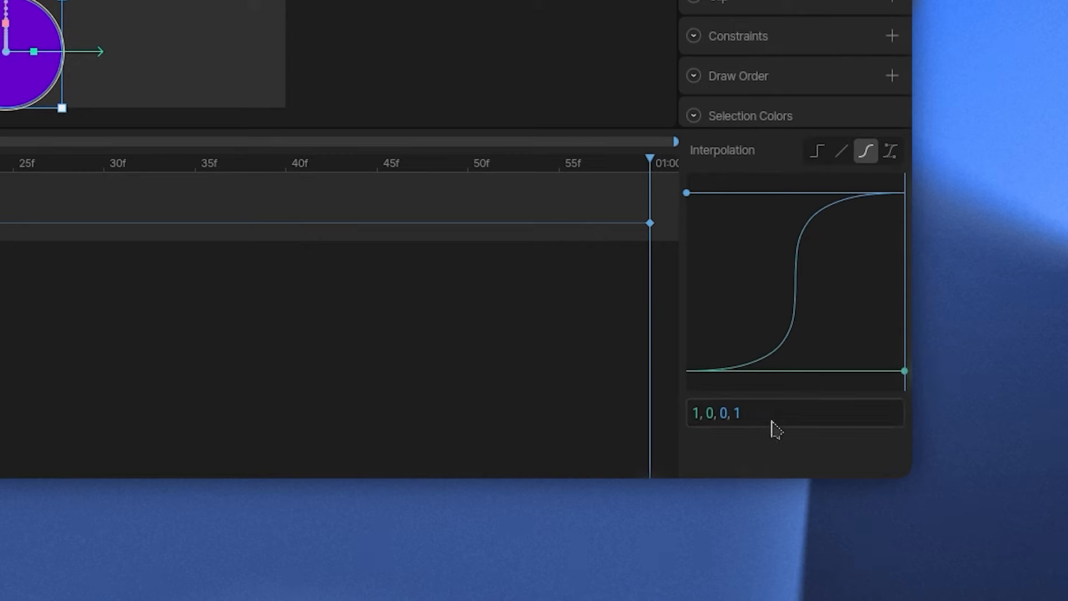
- Highlight the first pair and then the second pair of curve values to relate each pair to its handle
left_click(865, 416)
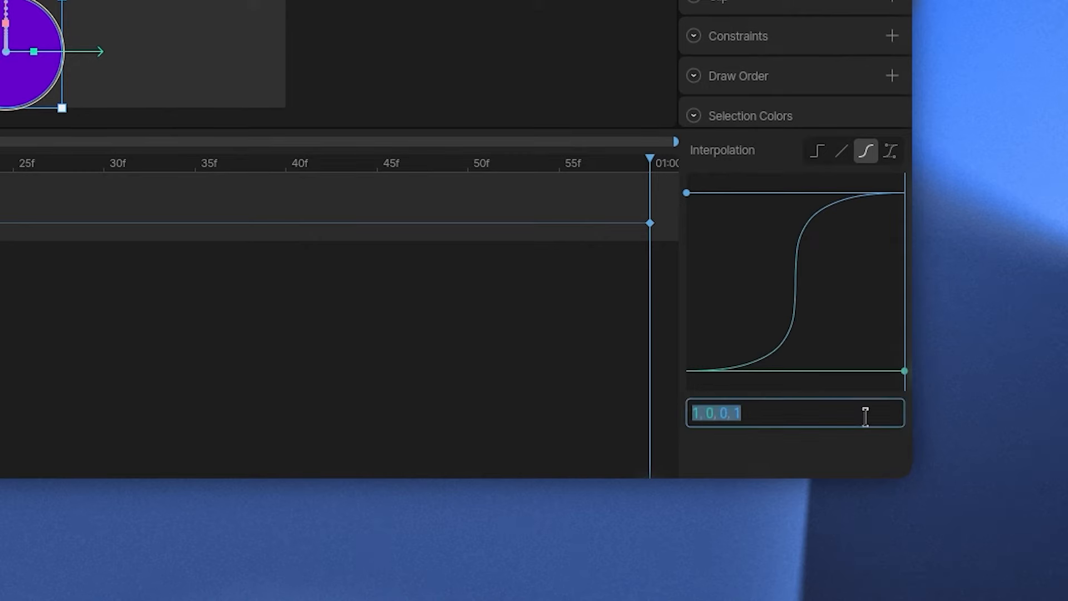
key("Left")
key("shift+Right")
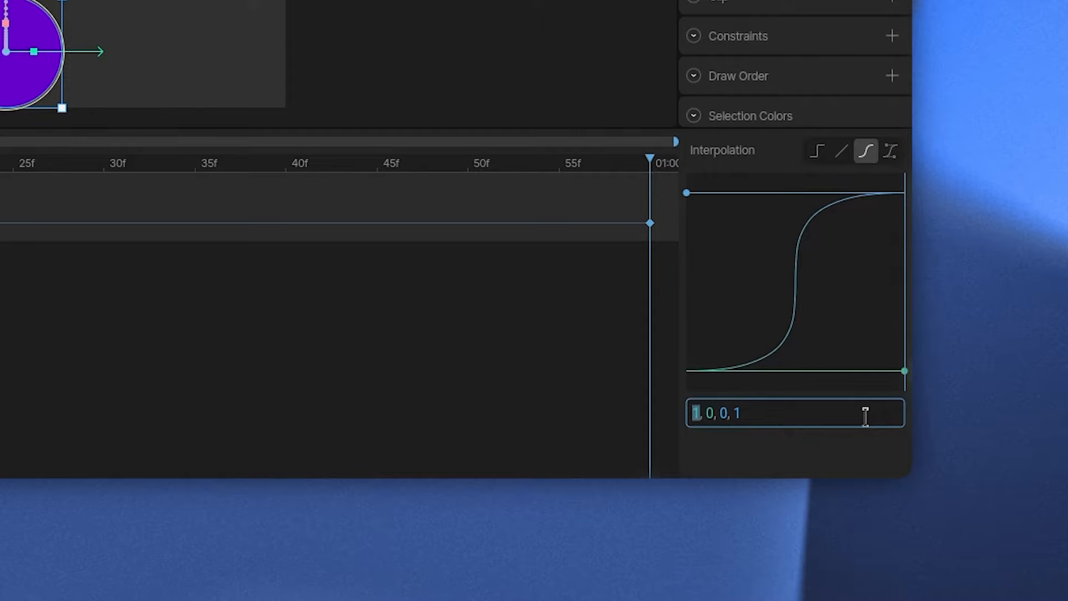
key("shift+Right")
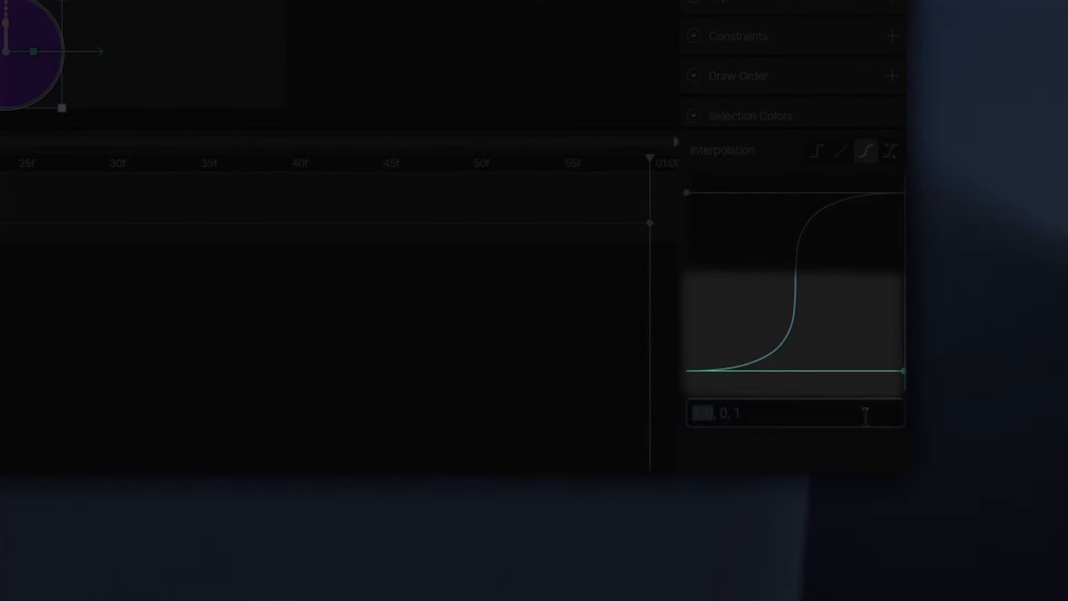
key("Right")
key("Right")
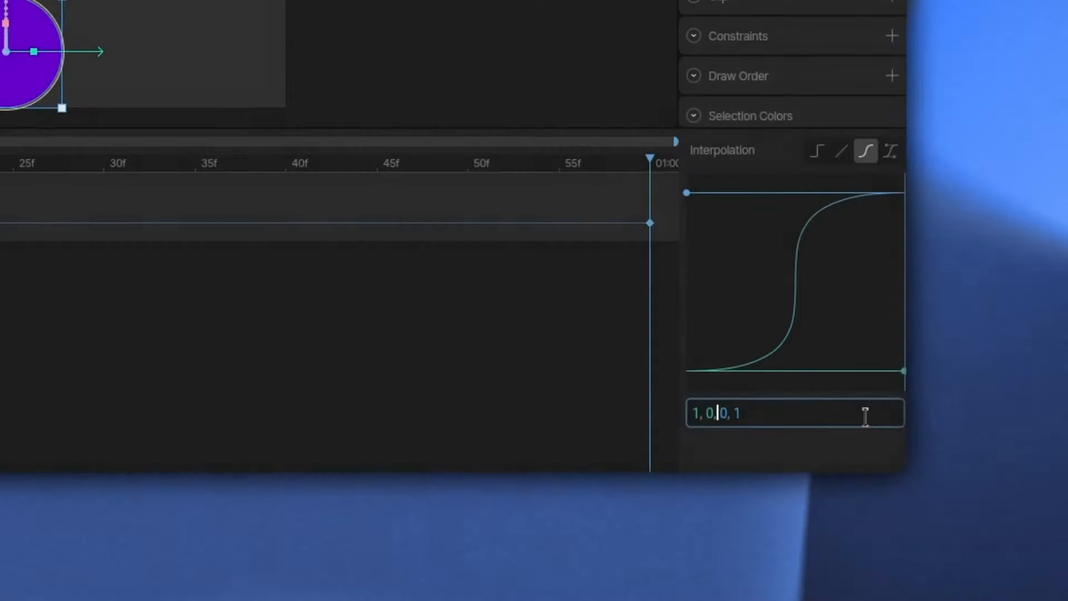
key("shift+Right")
key("shift+Right")
key("shift+Right")
key("shift+Right")
key("shift+Right")
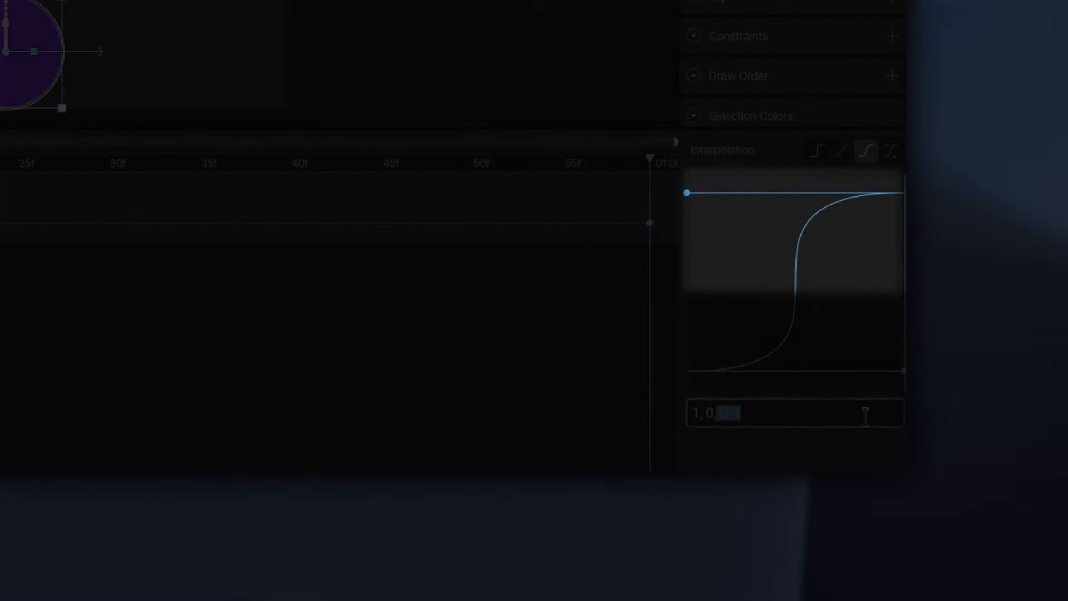
- Change the first curve value to 0 so the curve is 0, 0, 0, 1, and play the animation from the start
key("Home")
key("Delete")
type("0")
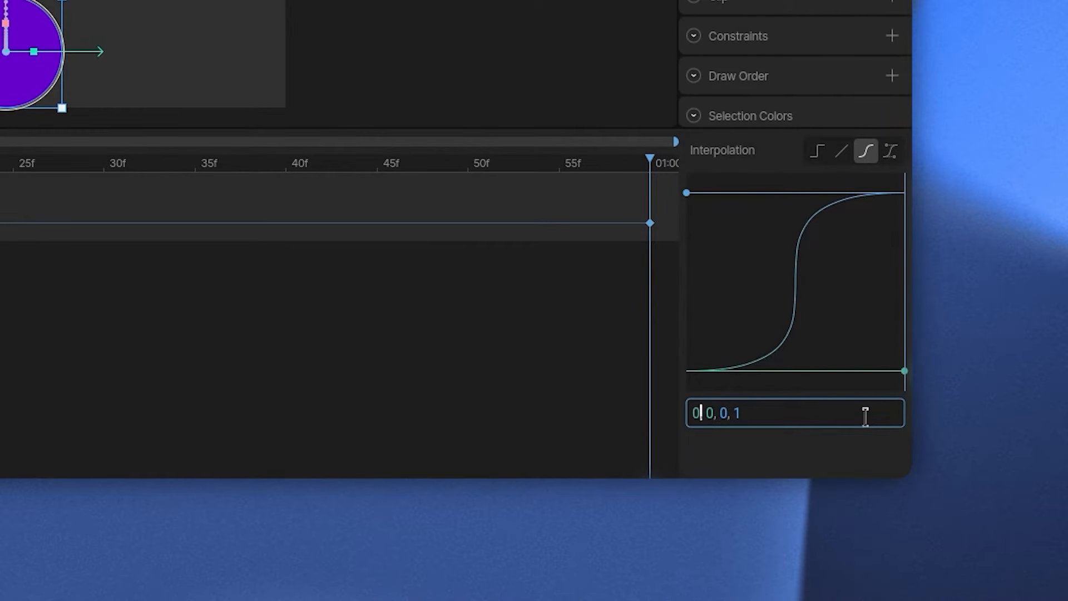
key("Return")
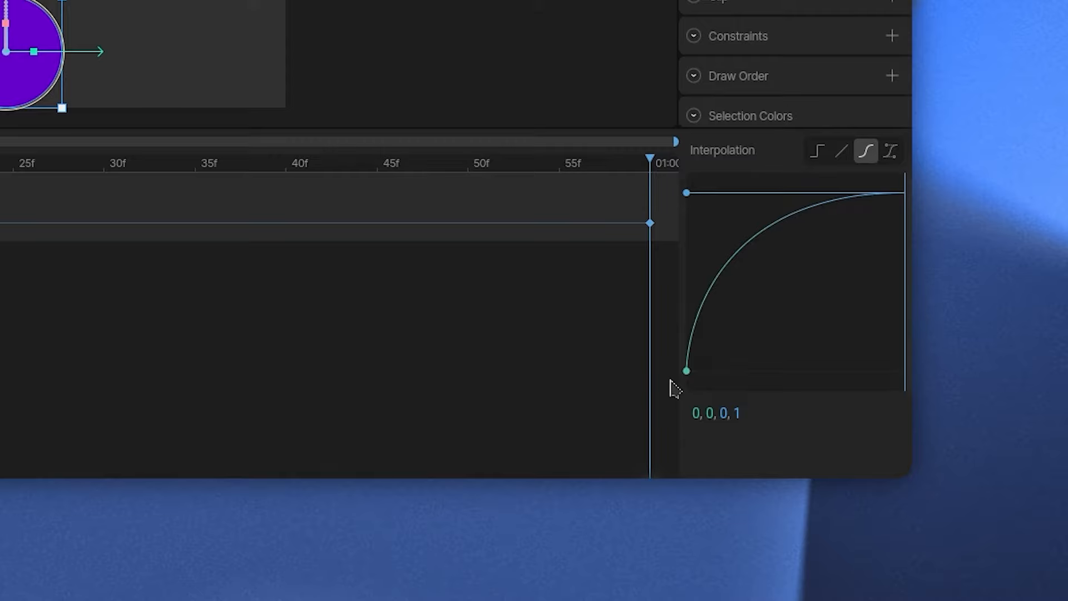
left_click_drag(650, 159, 55, 353)
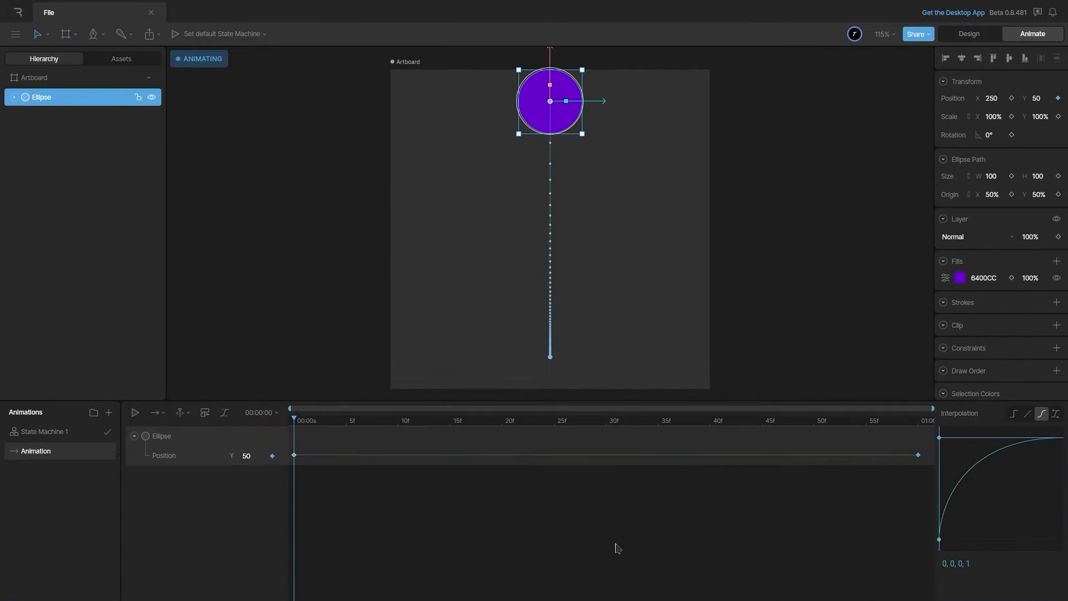
key("space")
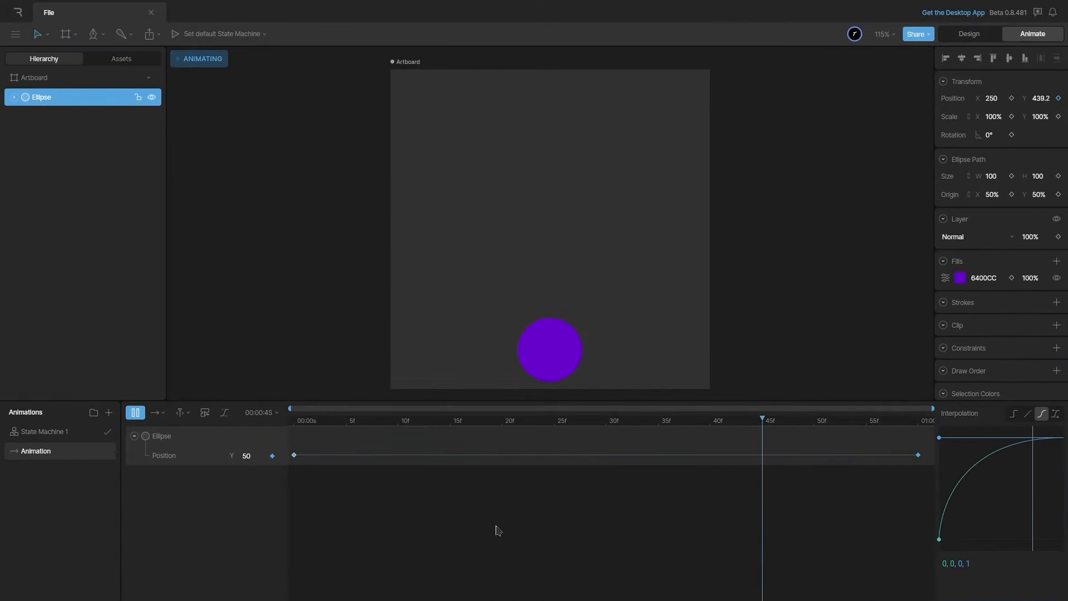
left_click_drag(313, 425, 939, 486)
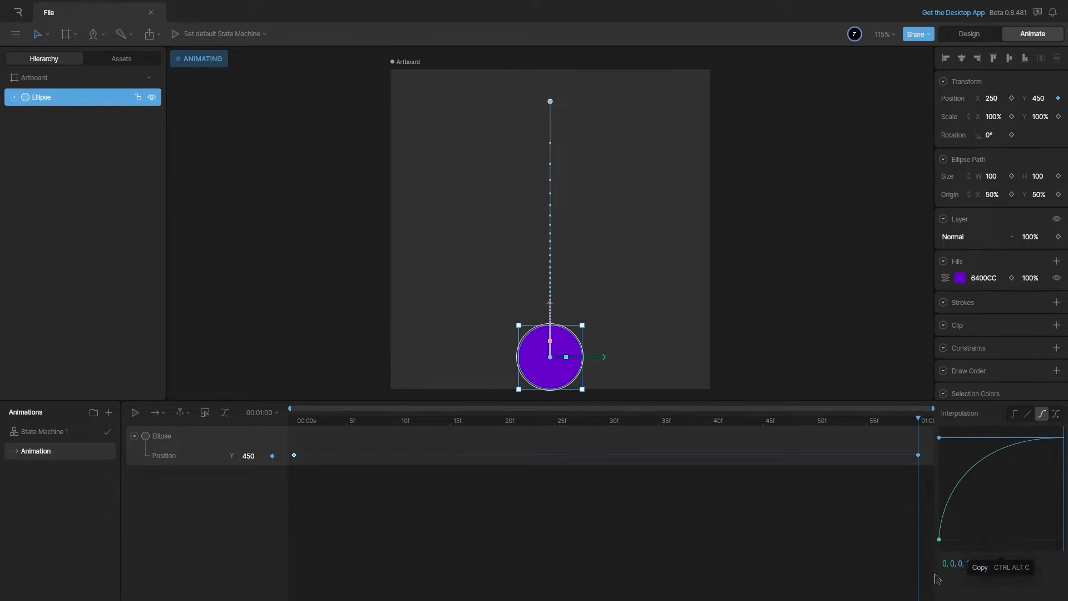
- Set the first Y position key's curve to .2, 0, 0, 1 and play the animation again
left_click(1042, 567)
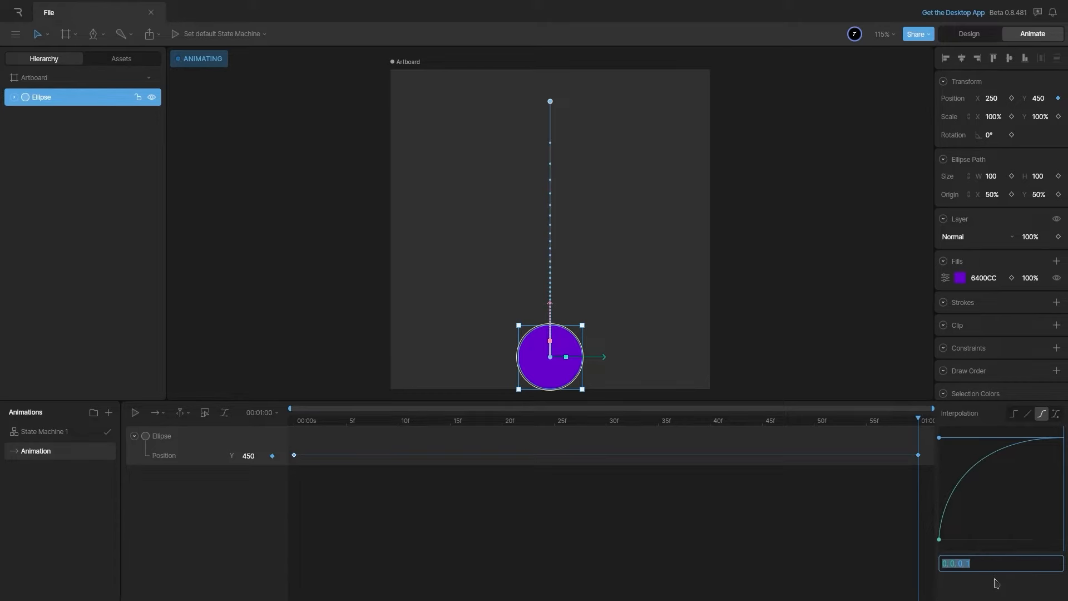
key("BackSpace")
key("Return")
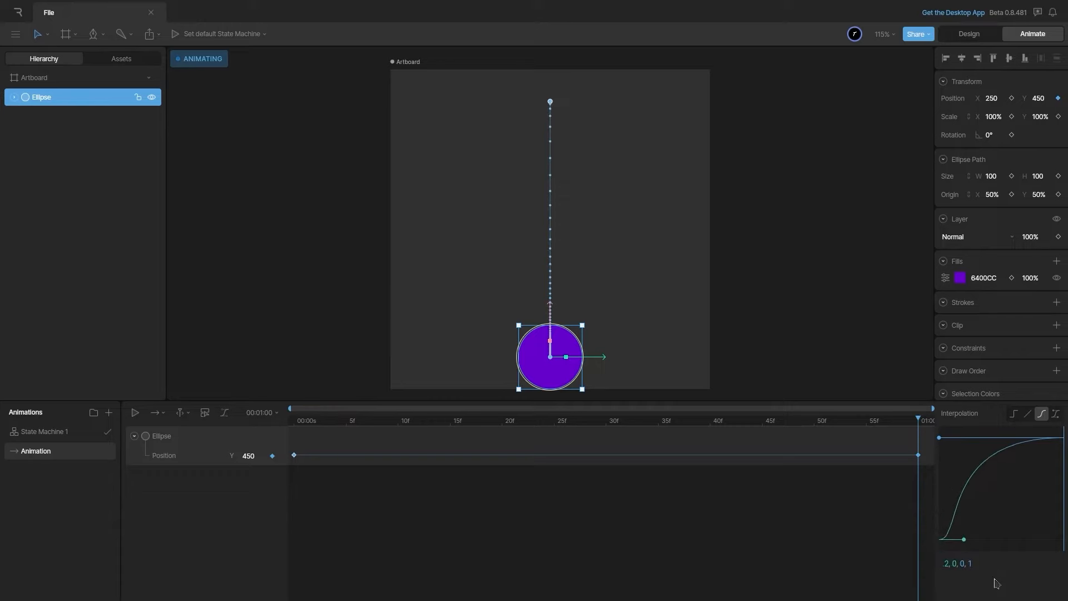
key("space")
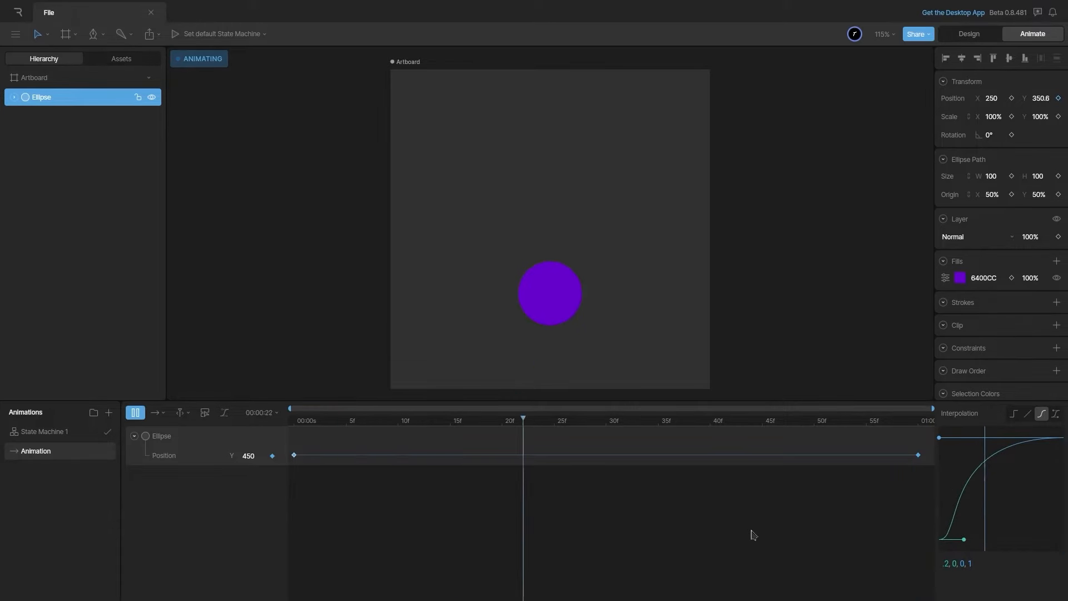
left_click_drag(309, 422, 949, 493)
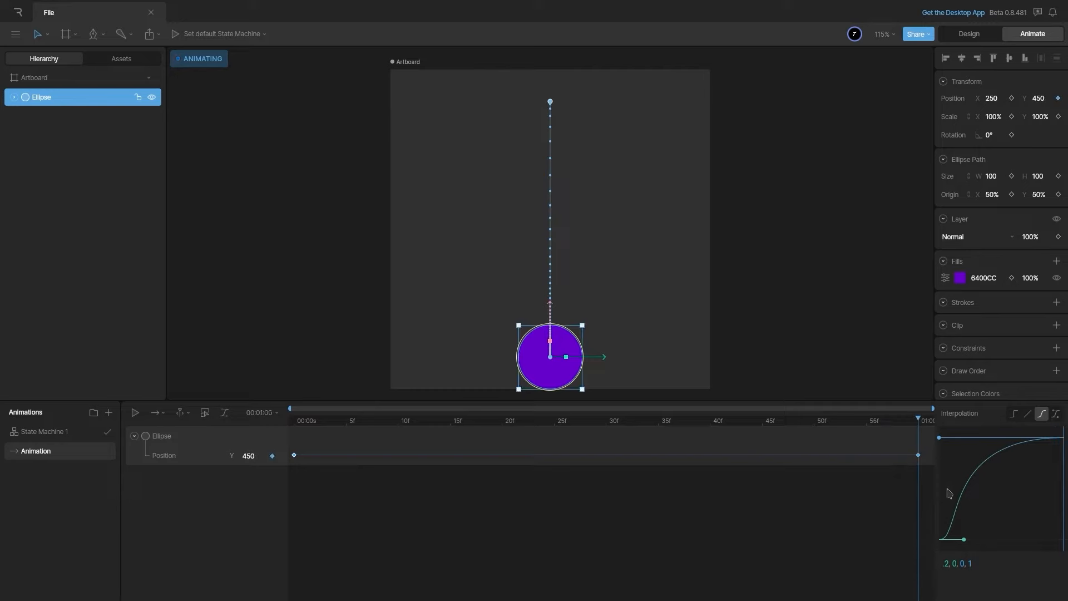
key("space")
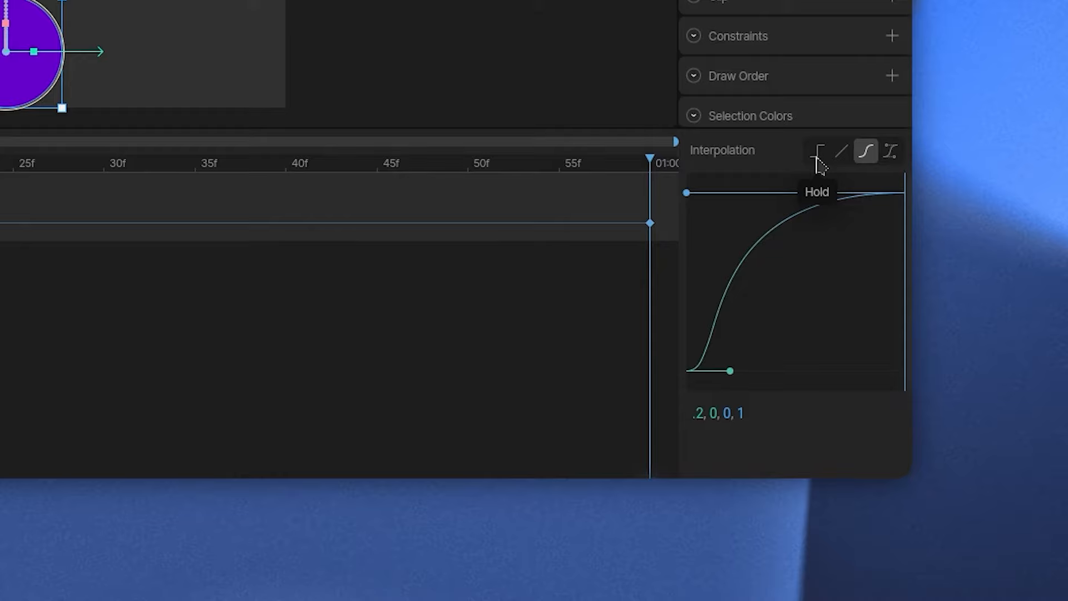
- Set the first Y position key's interpolation to Hold, play the animation and scrub between 00:01:00 and the start
left_click(819, 159)
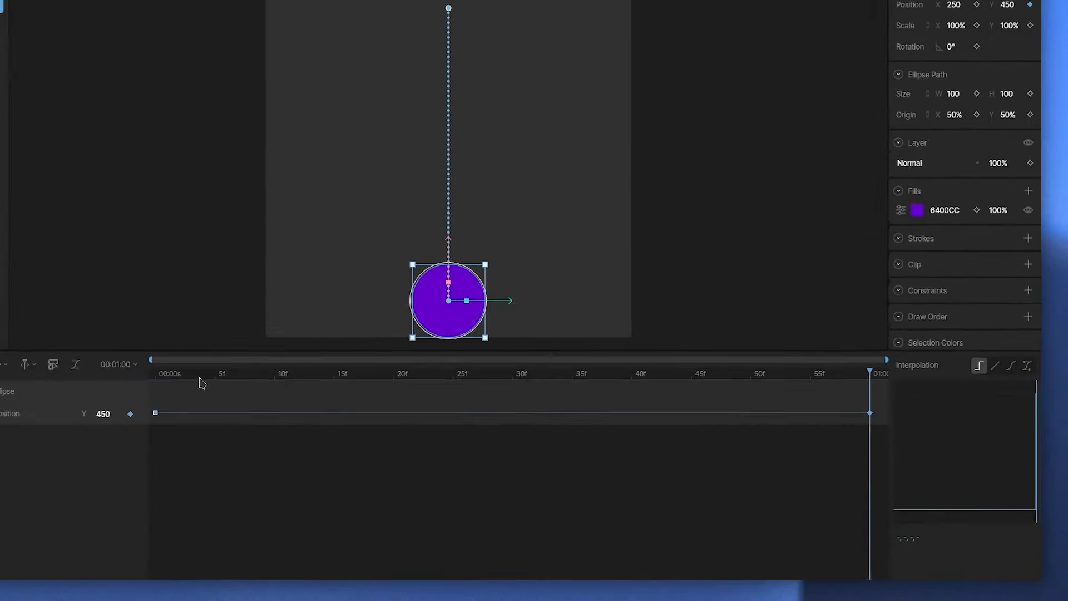
left_click_drag(328, 422, 269, 421)
key("space")
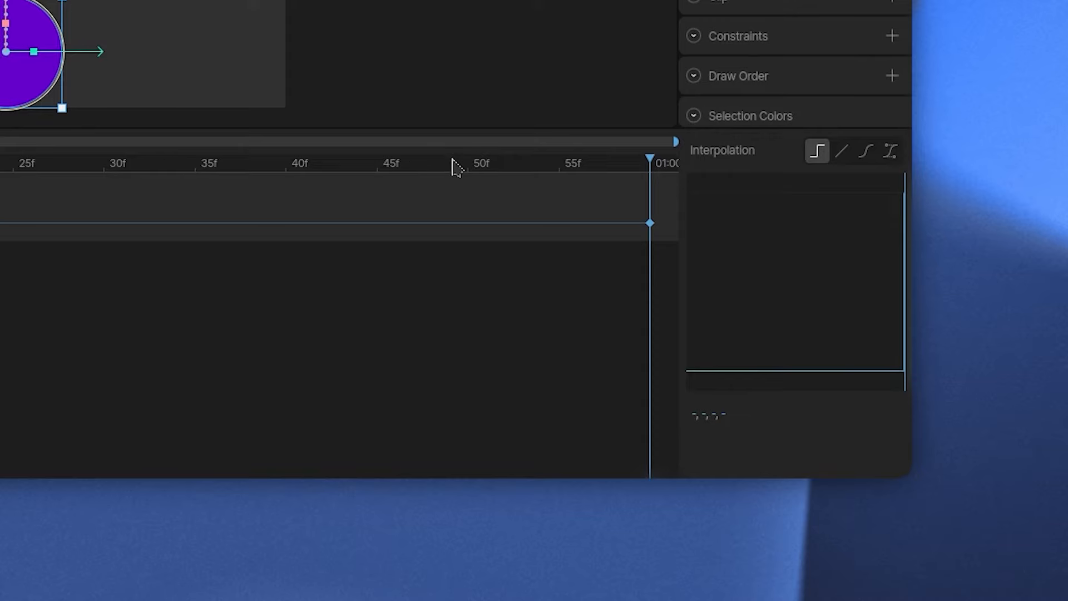
left_click_drag(439, 167, 269, 170)
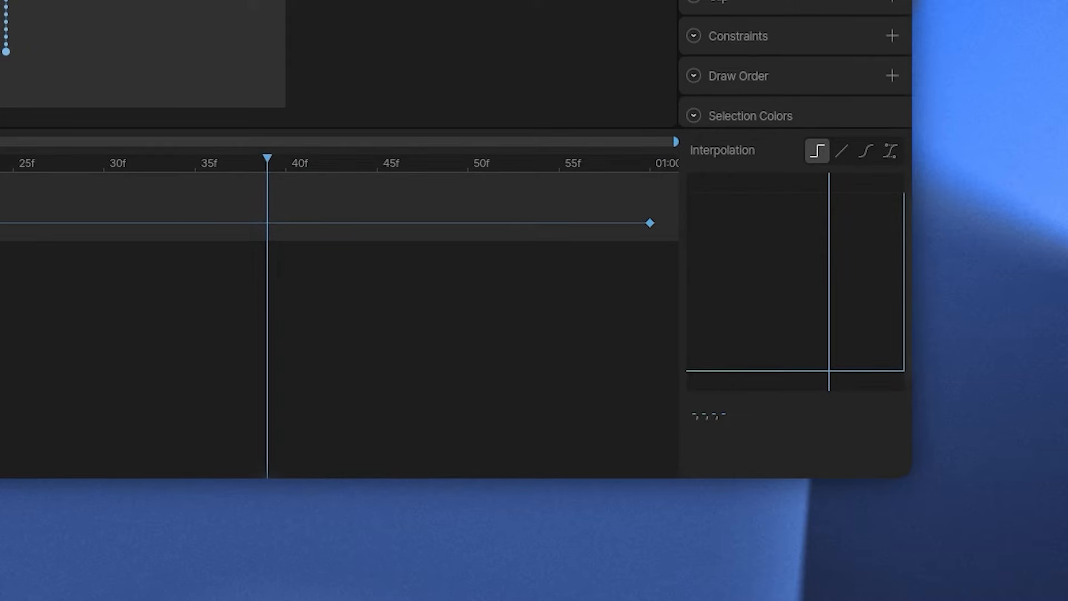
left_click_drag(278, 166, 650, 167)
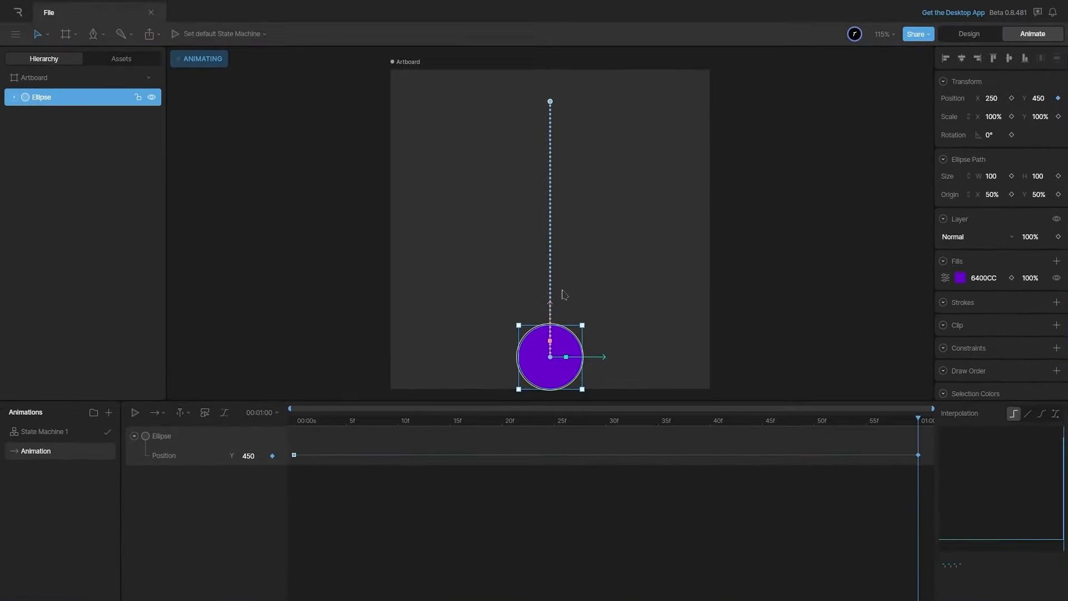
left_click_drag(333, 422, 265, 420)
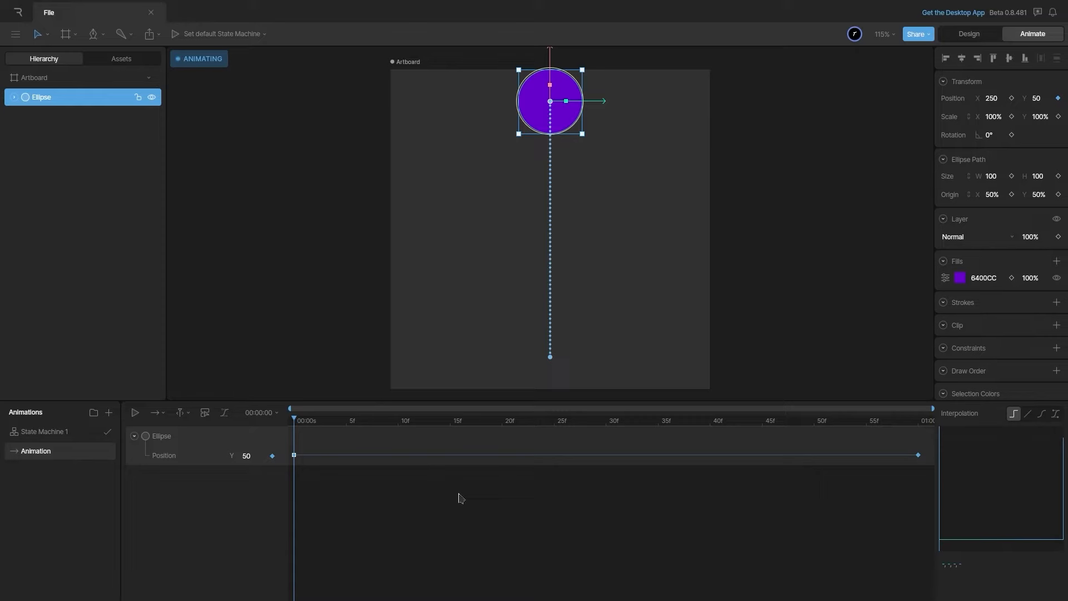
- Give the first Y position key the graph-edited cubic interpolation and show the ellipse's Y position curve in the graph editor
left_click(1057, 417)
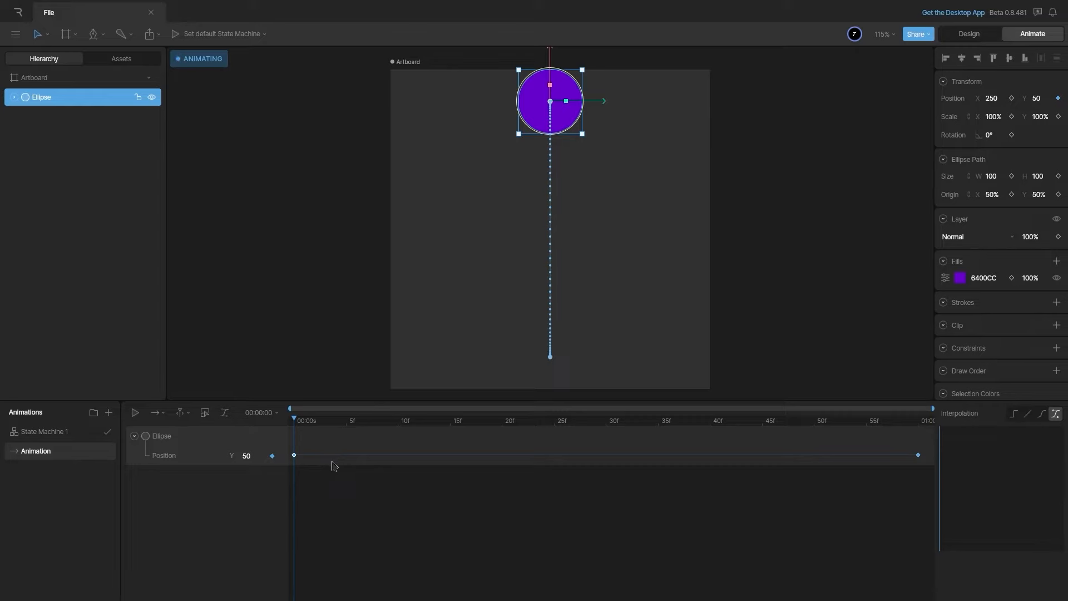
left_click(225, 413)
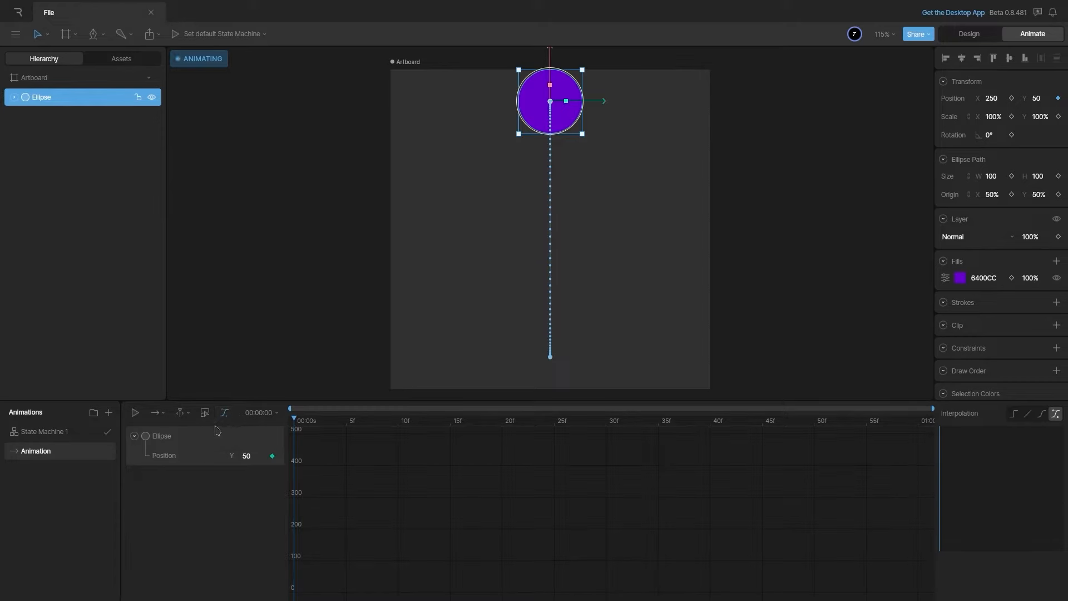
left_click(181, 436)
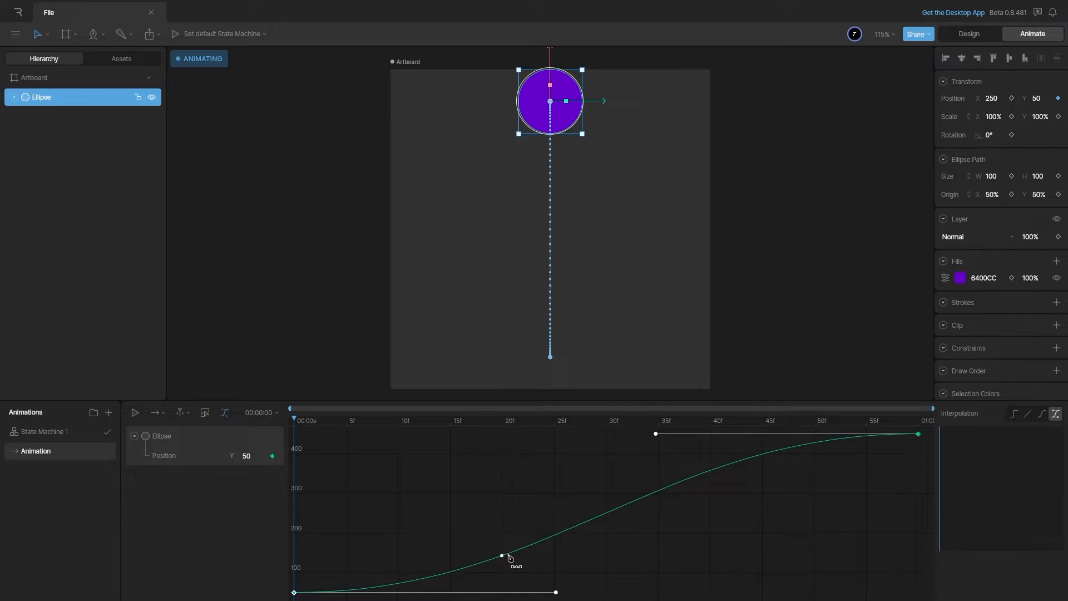
- Pull the start key's curve handle straight up to a value of about 290 and play the animation
left_click_drag(297, 426, 293, 473)
left_click_drag(556, 592, 277, 504)
key("space")
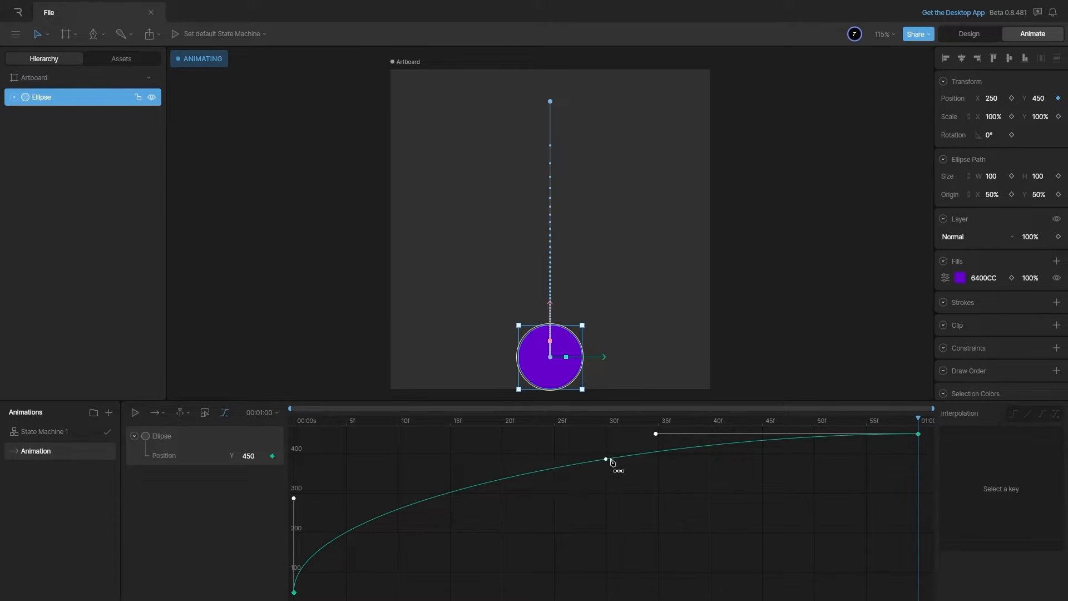
- Add a key on the Y position curve at frame 30, lower it to about 350 and play the animation
left_click(609, 462)
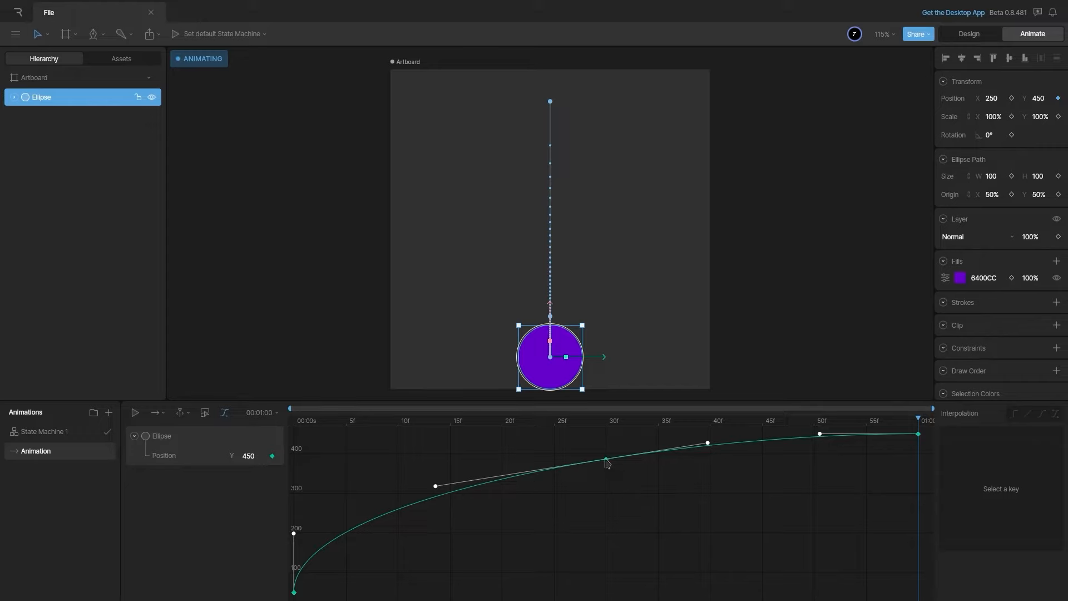
mouse_move(608, 463)
left_mouse_down()
mouse_move(612, 473)
mouse_move(596, 483)
mouse_move(605, 455)
mouse_move(605, 477)
mouse_move(594, 462)
mouse_move(608, 479)
mouse_move(603, 545)
mouse_move(615, 505)
mouse_move(607, 474)
left_mouse_up()
left_click_drag(540, 423, 292, 430)
key("space")
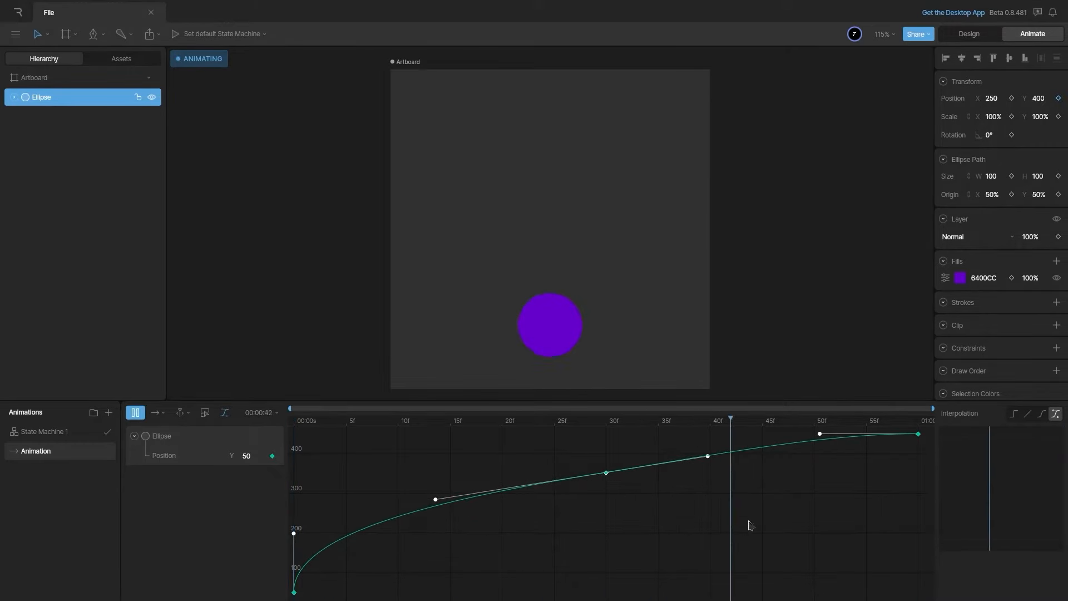
key("space")
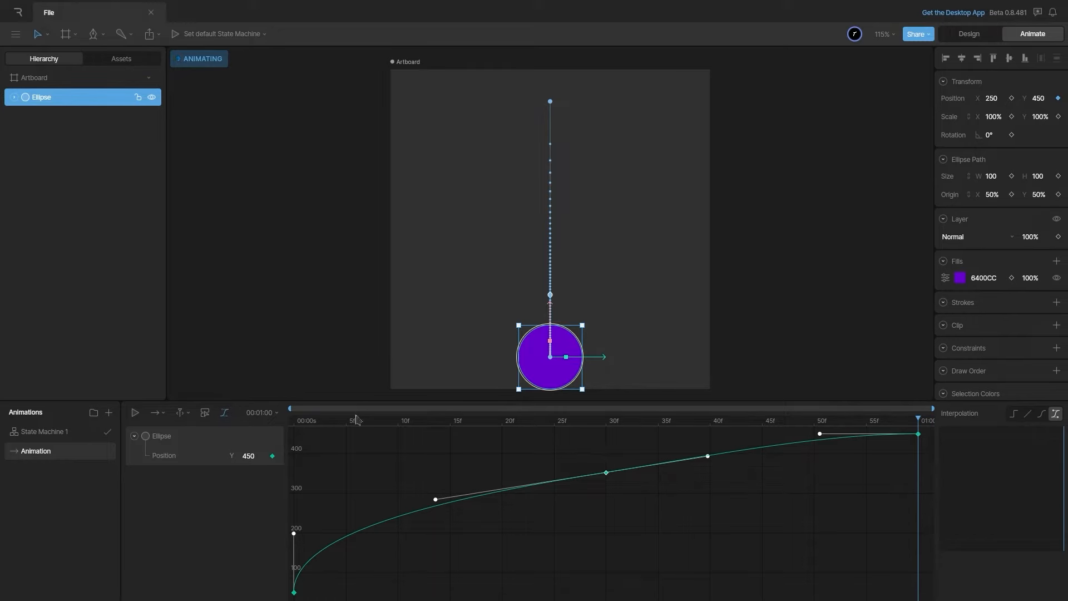
- Move the middle key to frame 45 at about 445 and flatten the start key's handle out to about frame 12
left_click_drag(356, 421, 575, 429)
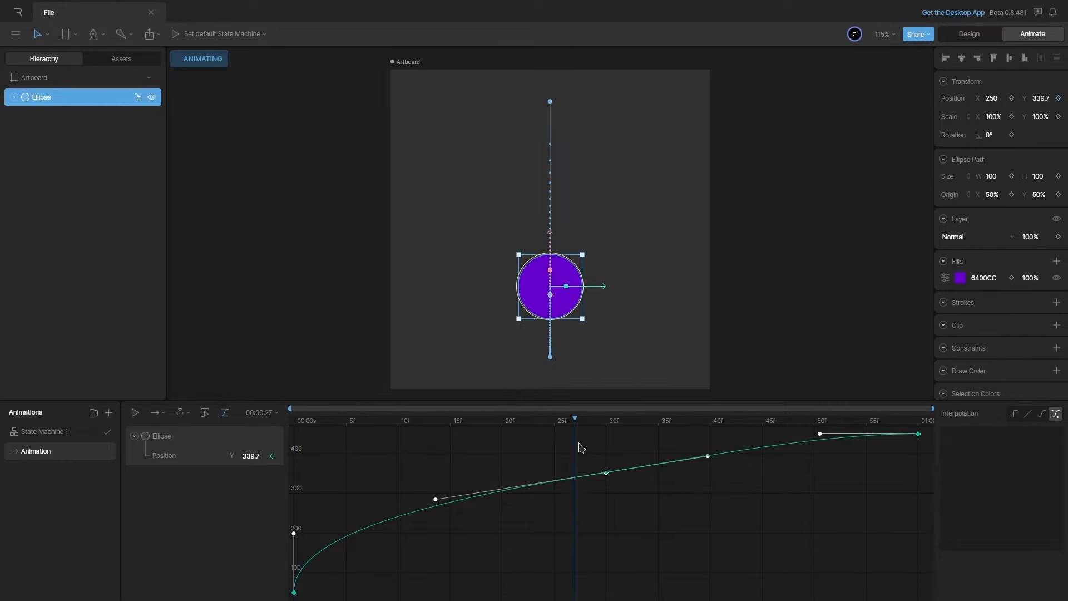
mouse_move(629, 495)
left_mouse_down()
mouse_move(596, 468)
mouse_move(625, 476)
left_mouse_up()
left_click_drag(690, 466, 765, 441)
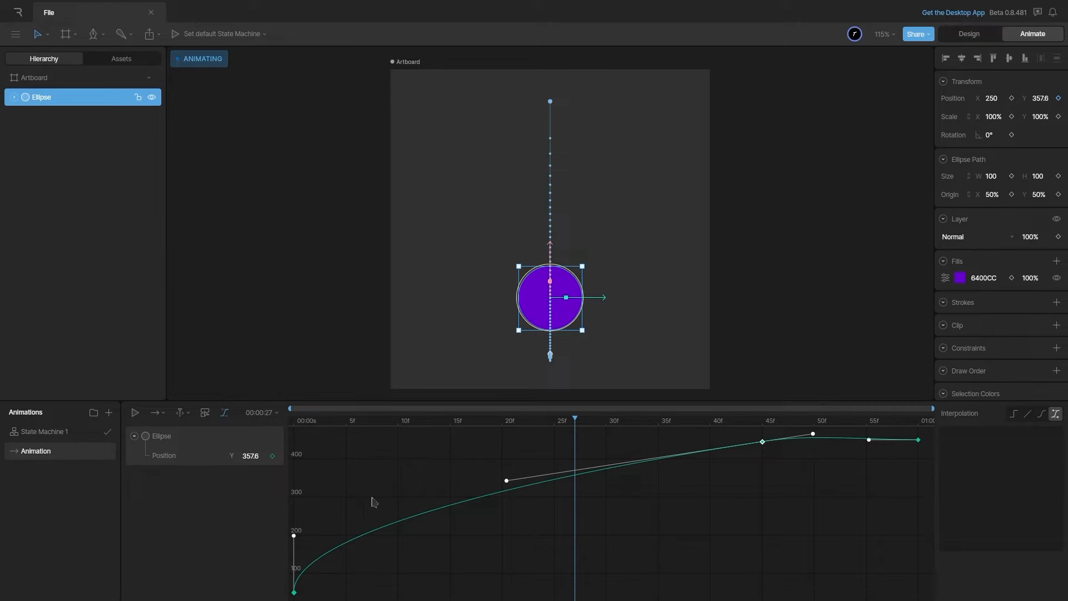
left_click_drag(295, 537, 415, 590)
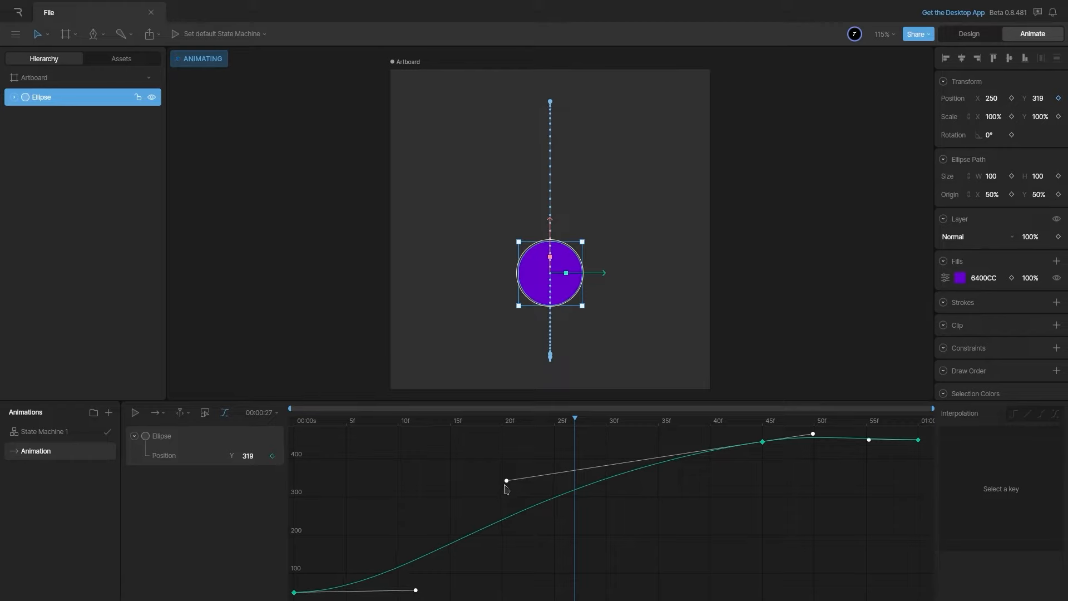
- Move the middle key's incoming handle to about frame 32, shorten its outgoing handle, lower the end key's handle to about 240 and play
left_click_drag(507, 484, 593, 482)
left_click_drag(813, 434, 767, 434)
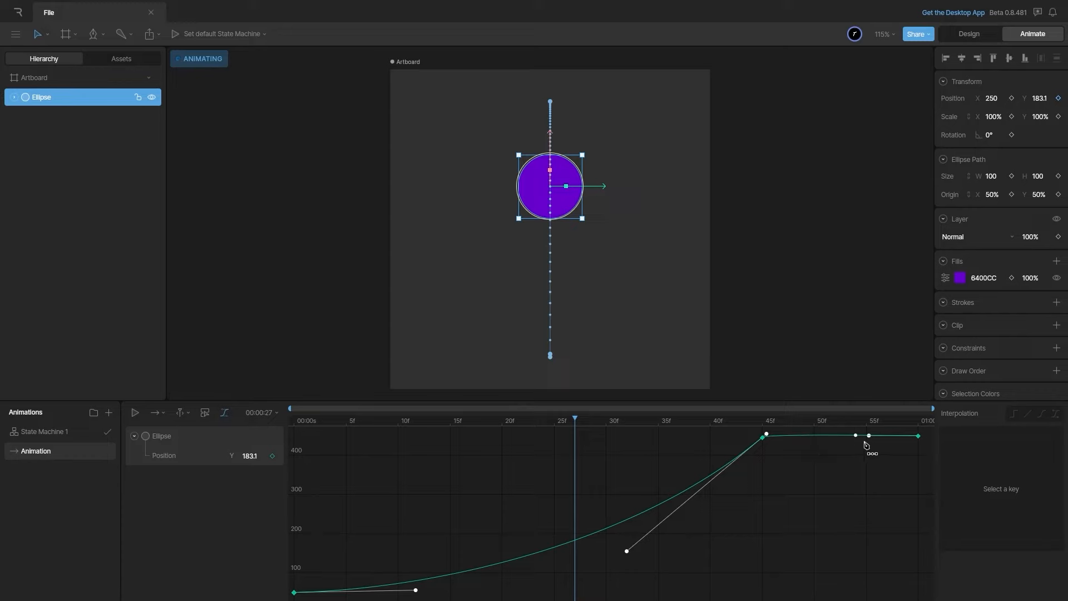
left_click_drag(869, 437, 876, 519)
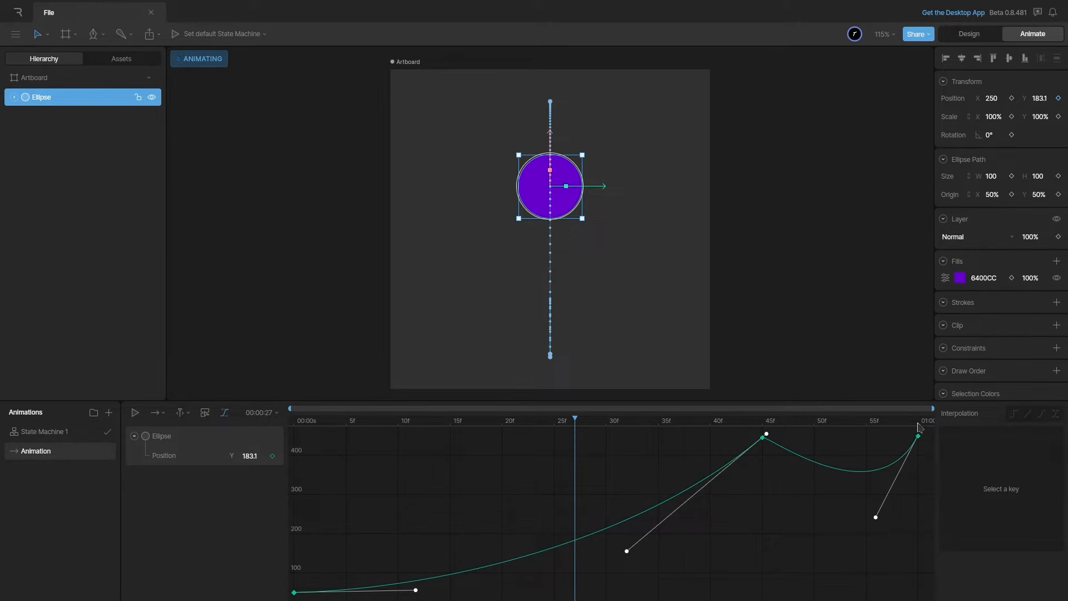
left_click_drag(567, 421, 189, 418)
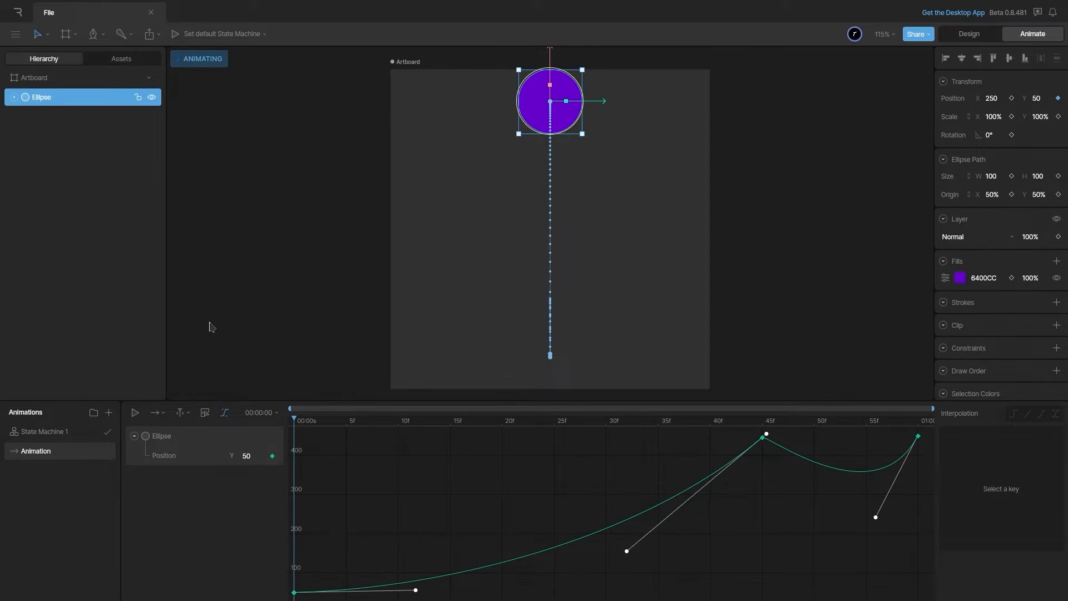
key("space")
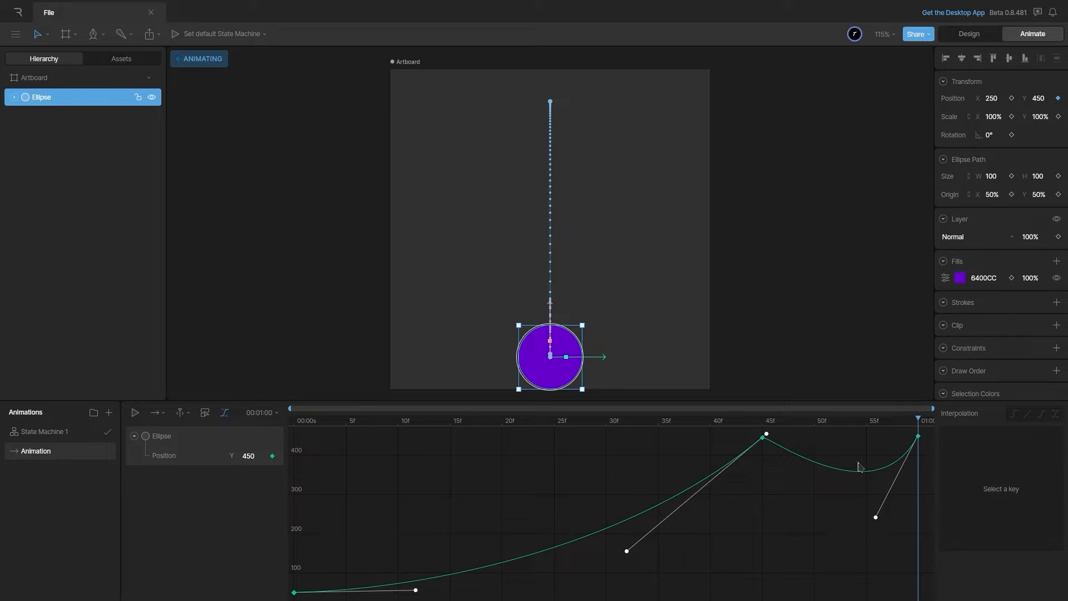
- Raise the end key's curve handle to about 330 near frame 52 and play the animation
left_click_drag(876, 518, 834, 488)
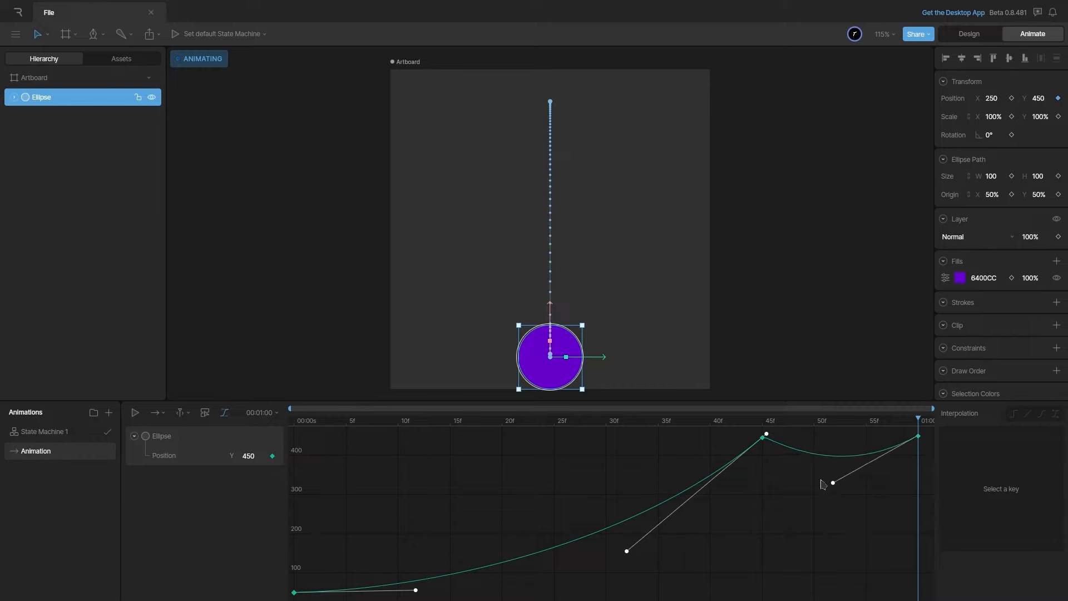
left_click_drag(614, 421, 950, 472)
key("space")
- Move the first Y position key to frame 20 on the curve and scrub through to one second
left_click_drag(328, 430, 502, 473)
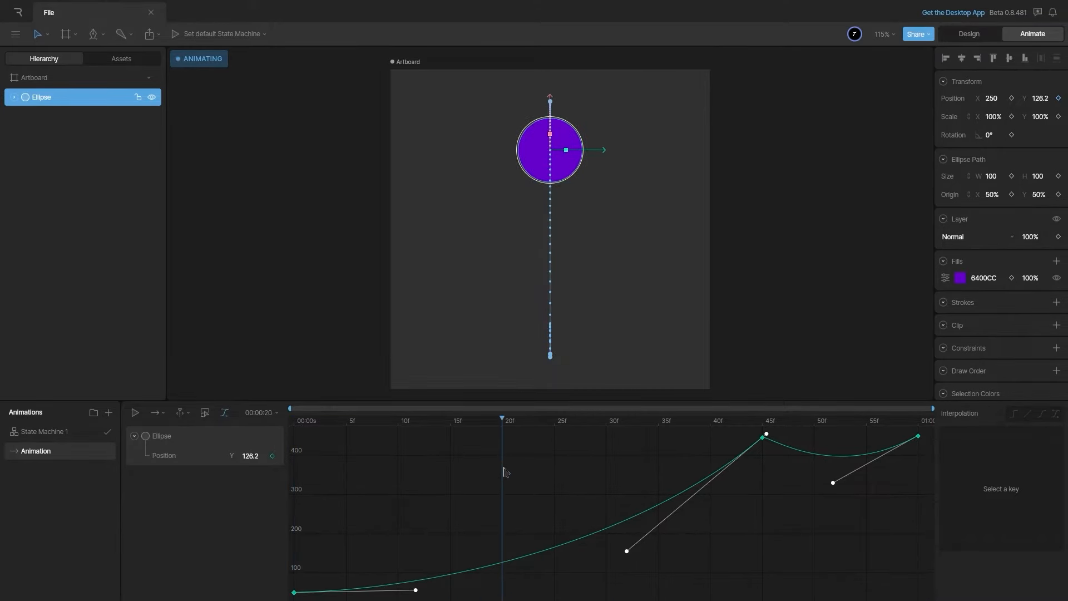
left_click_drag(295, 594, 502, 591)
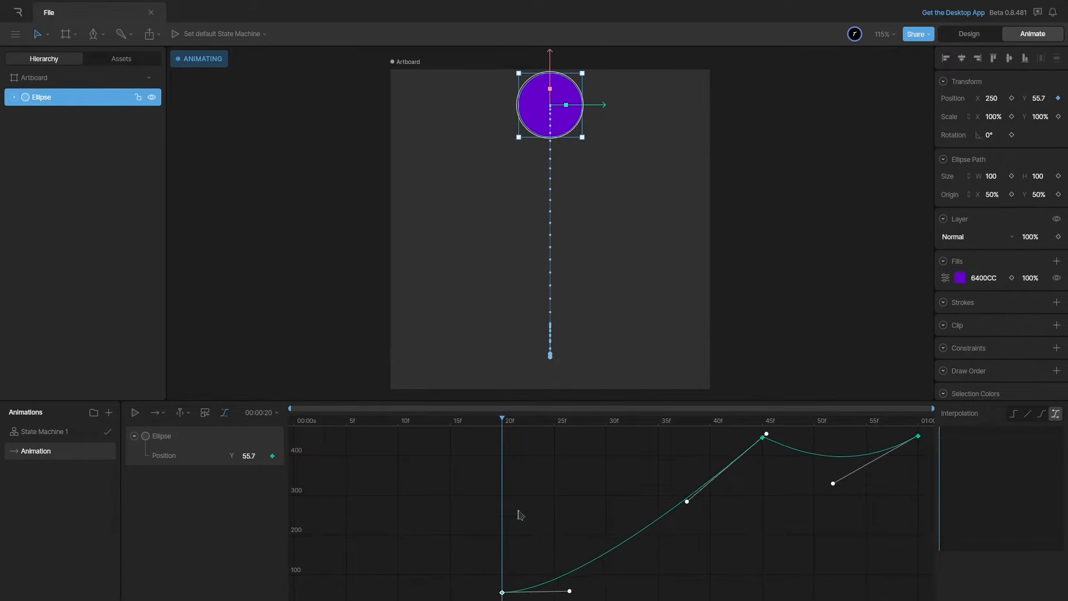
left_click_drag(513, 429, 933, 474)
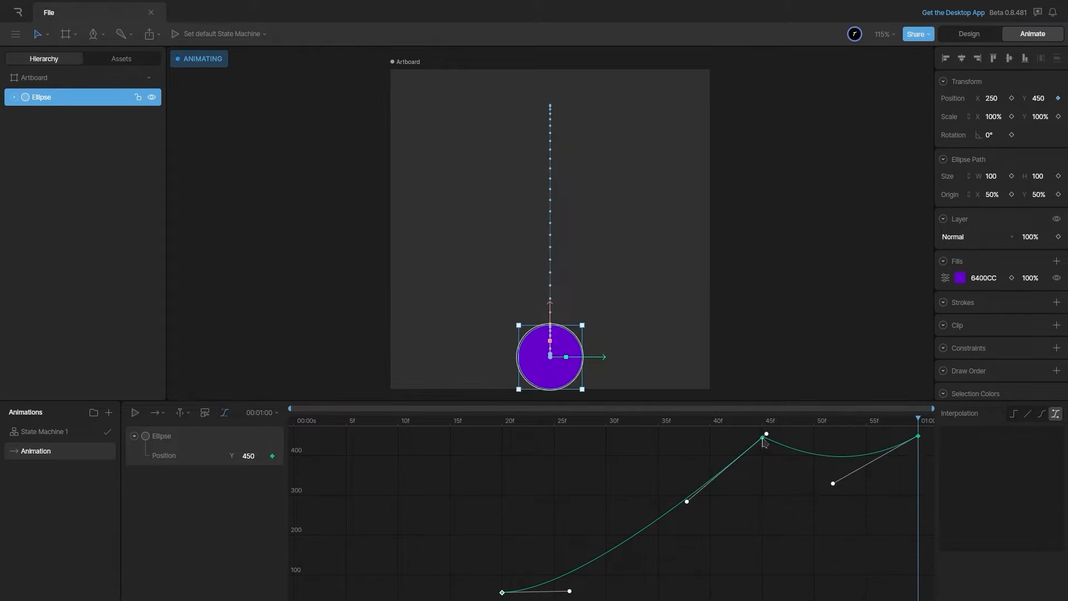
- Move the middle key to frame 40 and the first key to frame 15, and play the animation
left_click_drag(761, 442, 712, 448)
left_click_drag(502, 593, 450, 594)
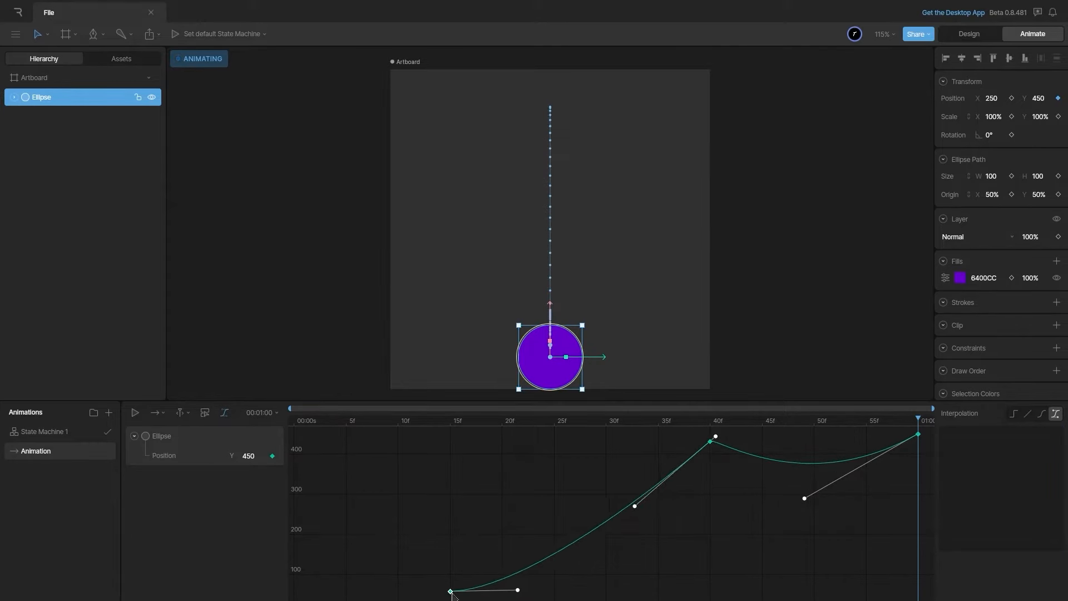
left_click(367, 422)
key("space")
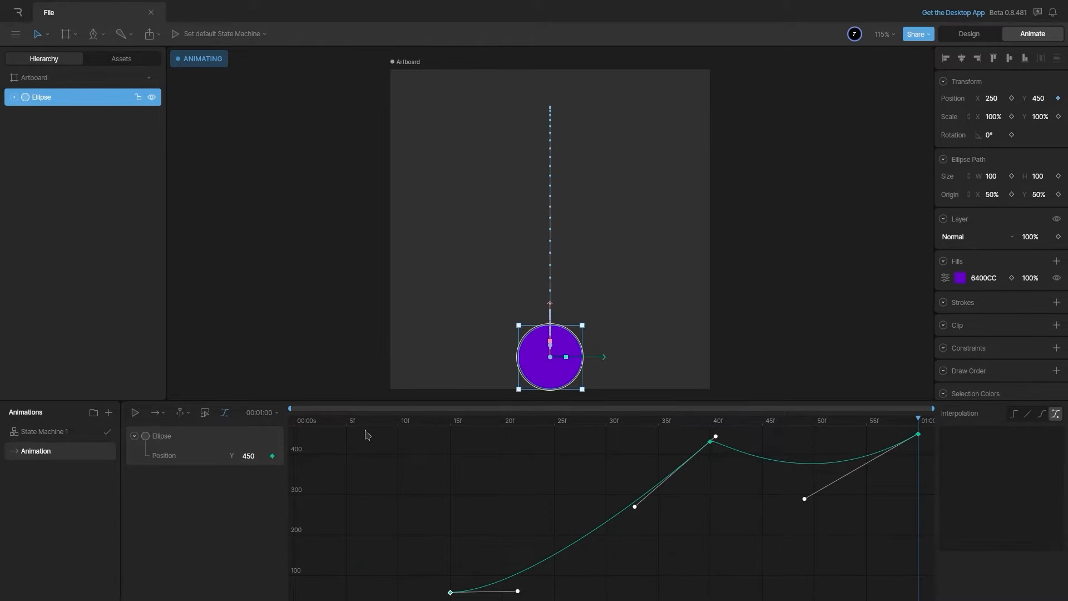
left_click(368, 425)
key("space")
- Close the graph editor, give the first Y position key cubic interpolation and play the animation from frame 0
left_click(226, 414)
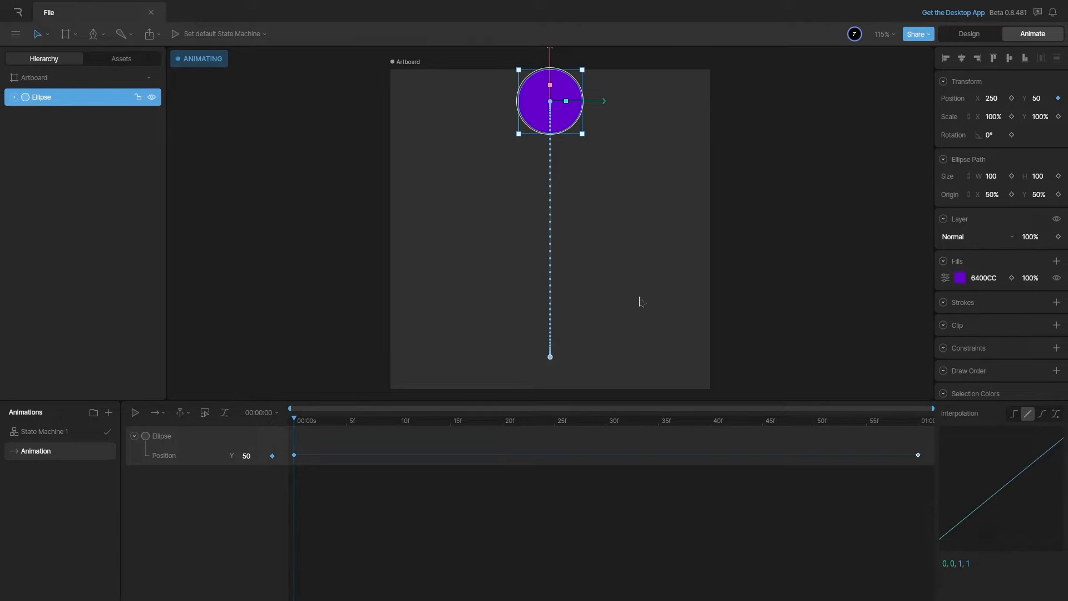
left_click_drag(505, 499, 276, 445)
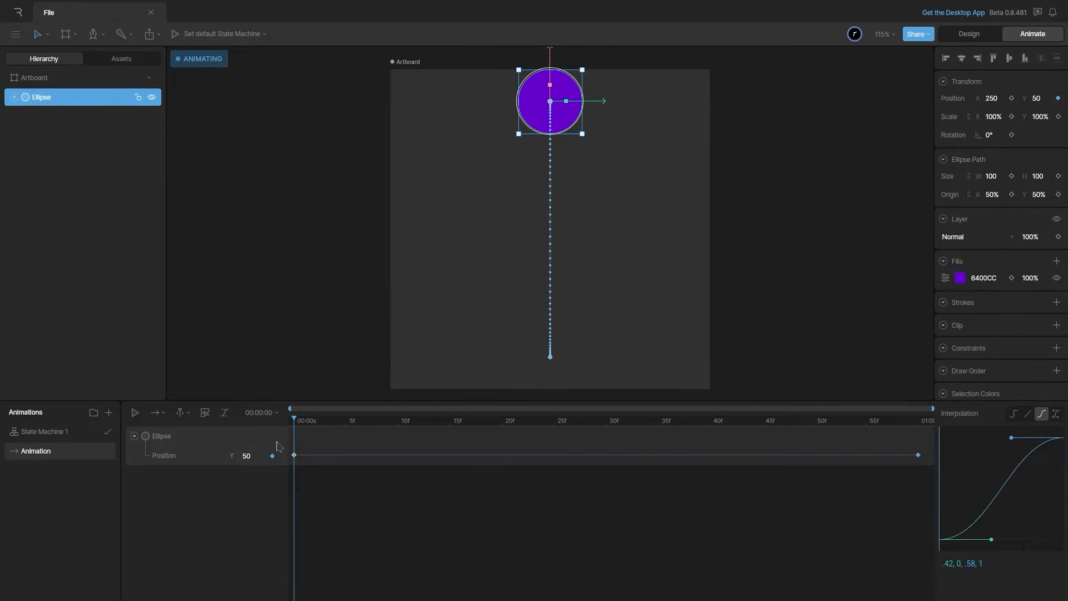
key("space")
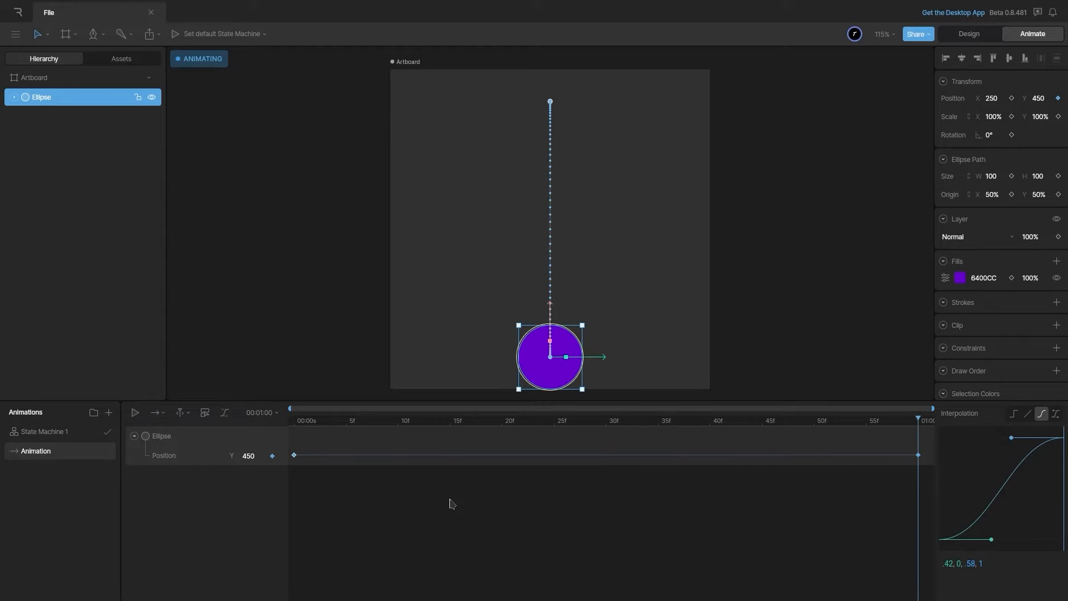
key("space")
left_click_drag(315, 423, 293, 512)
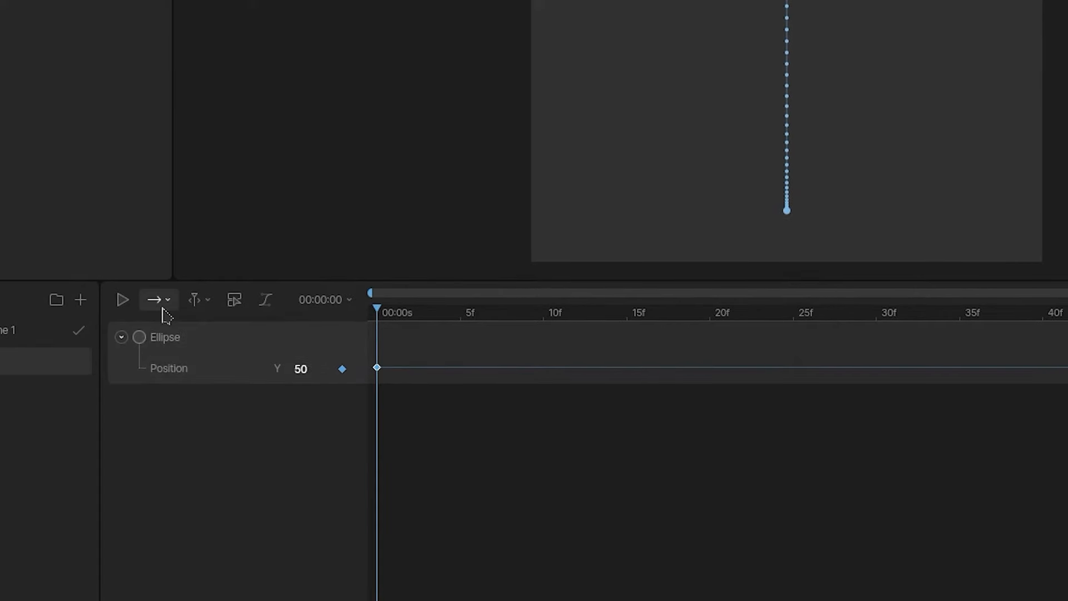
- Set the animation's playback mode to Loop and preview it
left_click(159, 417)
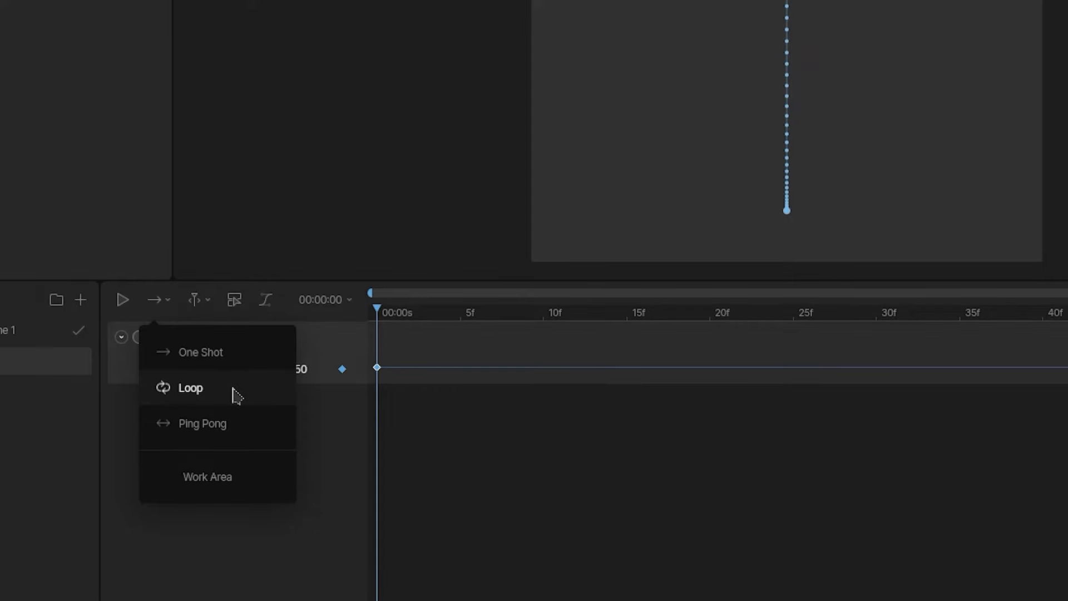
left_click(237, 395)
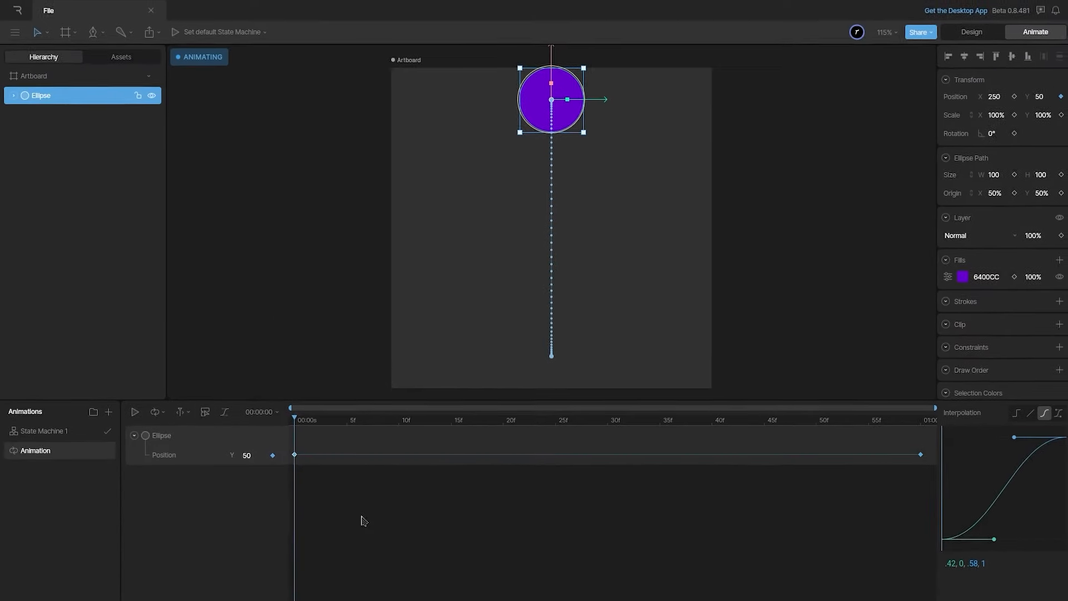
key("space")
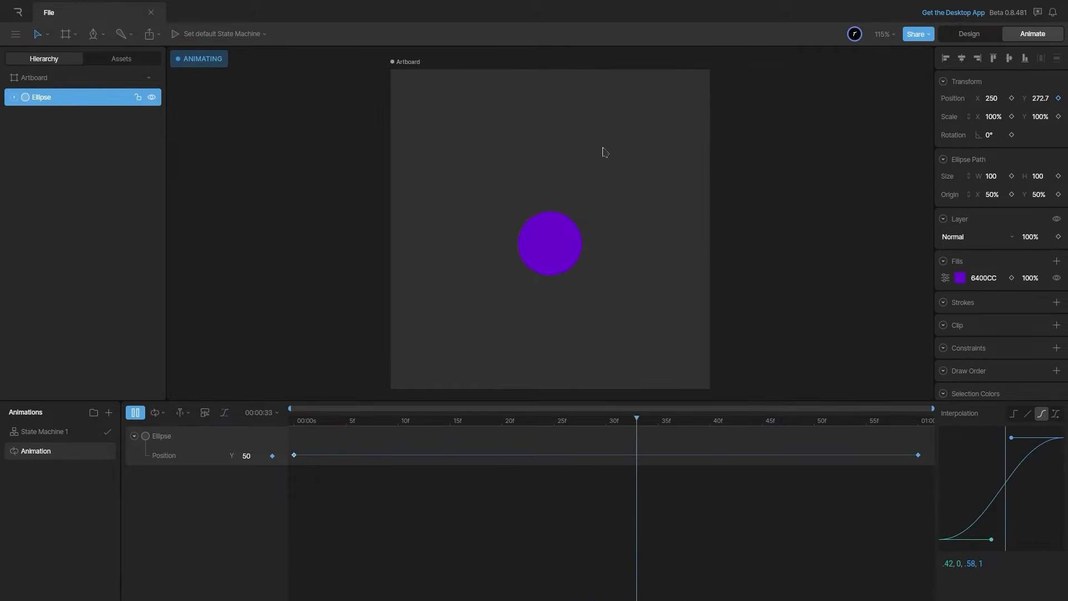
key("space")
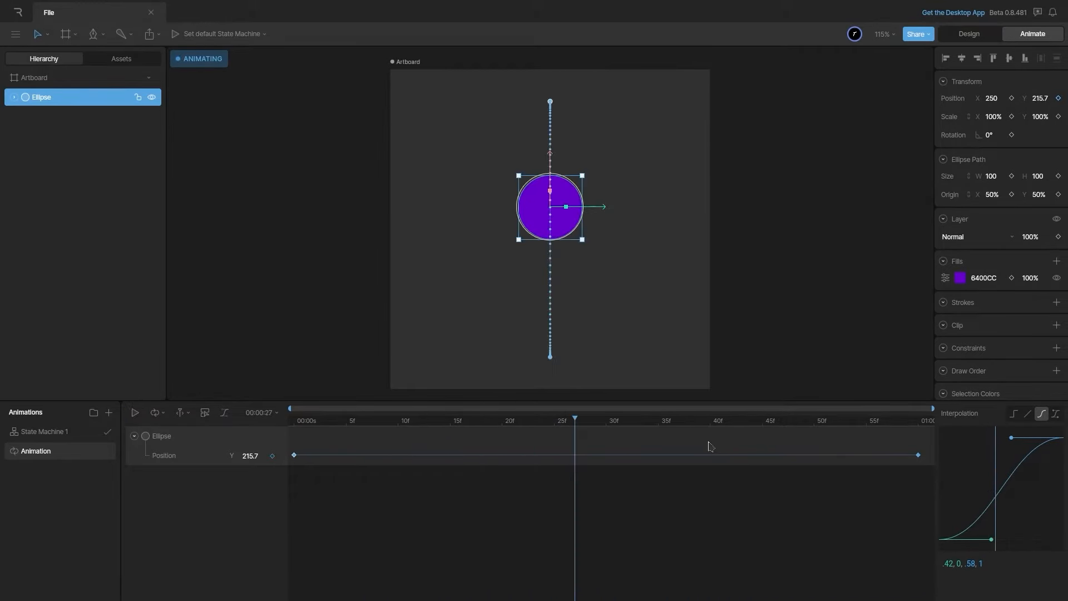
- Move the ellipse's end Y position key from one second to frame 30
left_click_drag(587, 427, 611, 430)
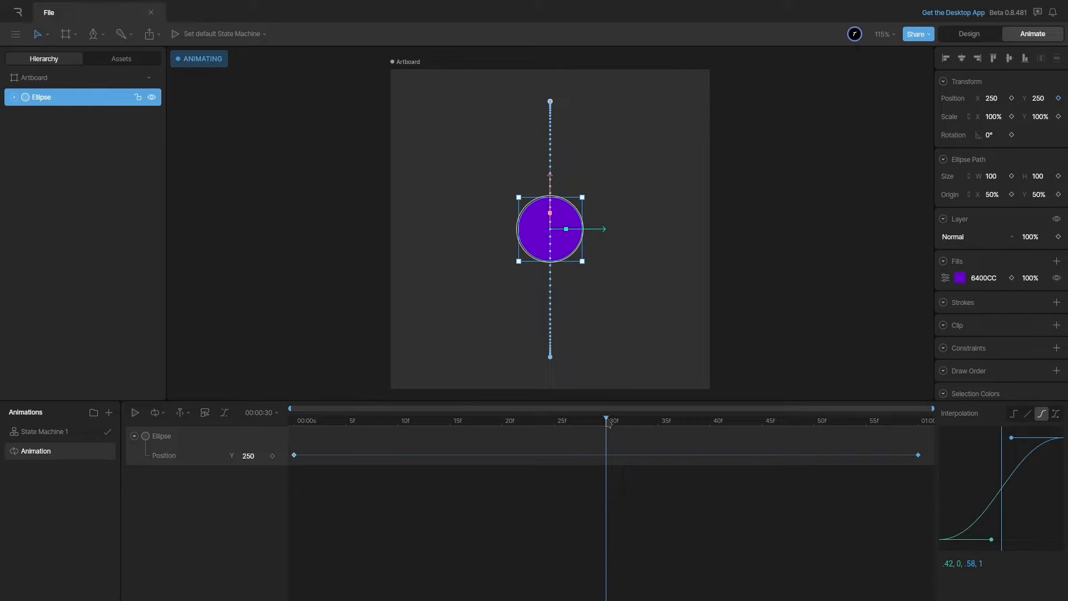
left_click_drag(608, 423, 937, 470)
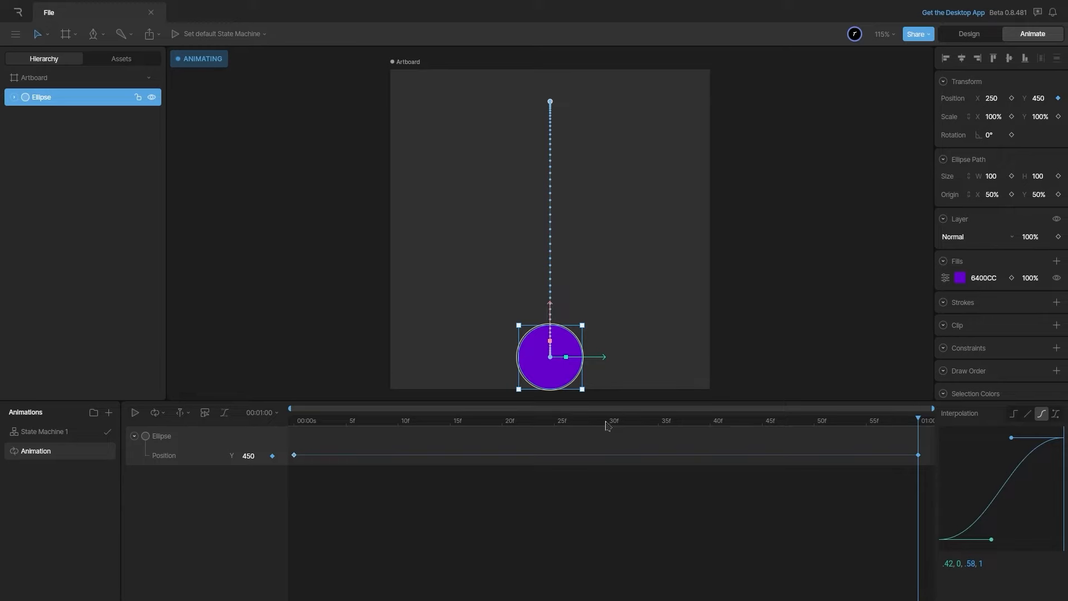
left_click(608, 424)
left_click_drag(918, 456, 607, 461)
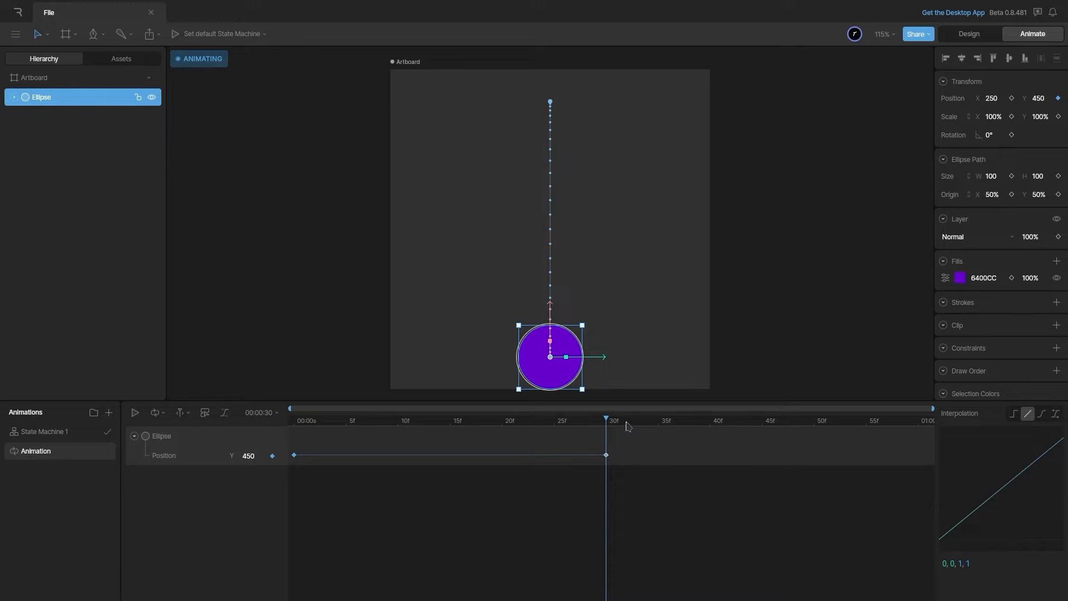
- Key the ellipse's Y position at 50 at the one-second mark
left_click_drag(610, 424, 981, 467)
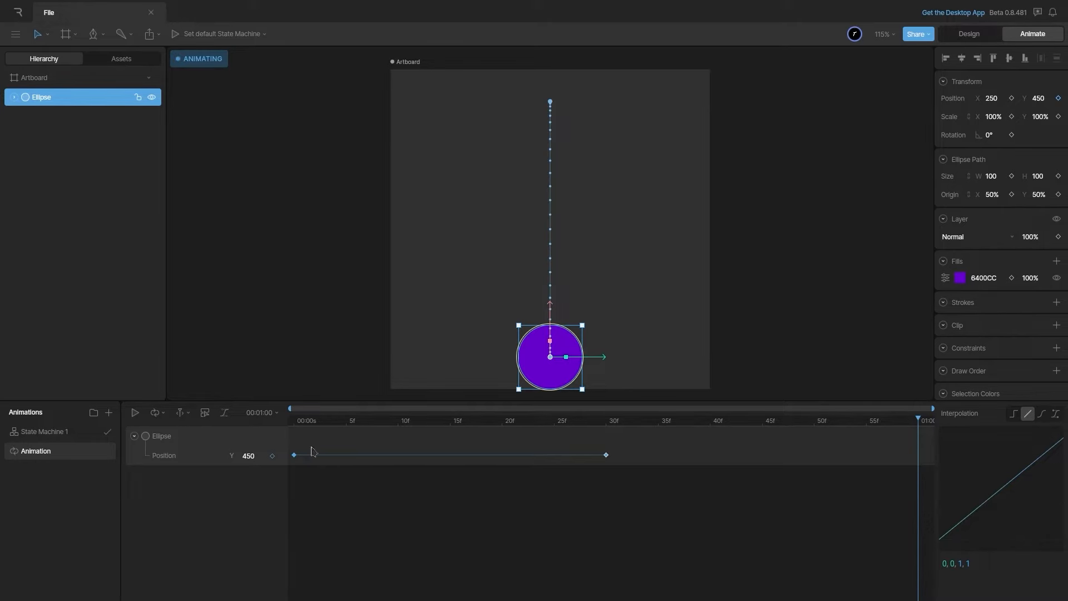
left_click(301, 425)
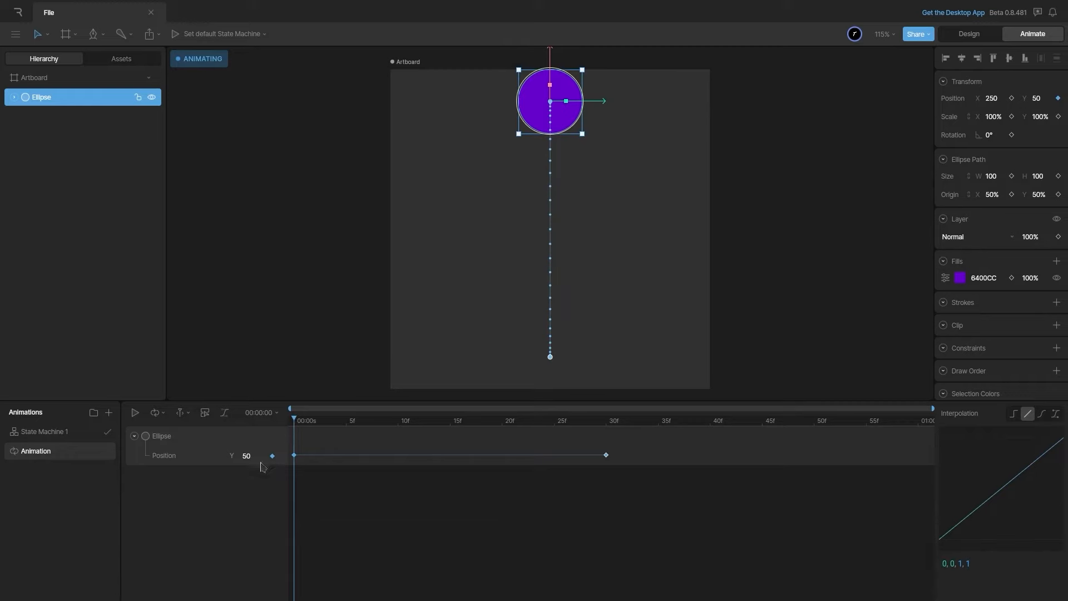
left_click_drag(308, 427, 921, 480)
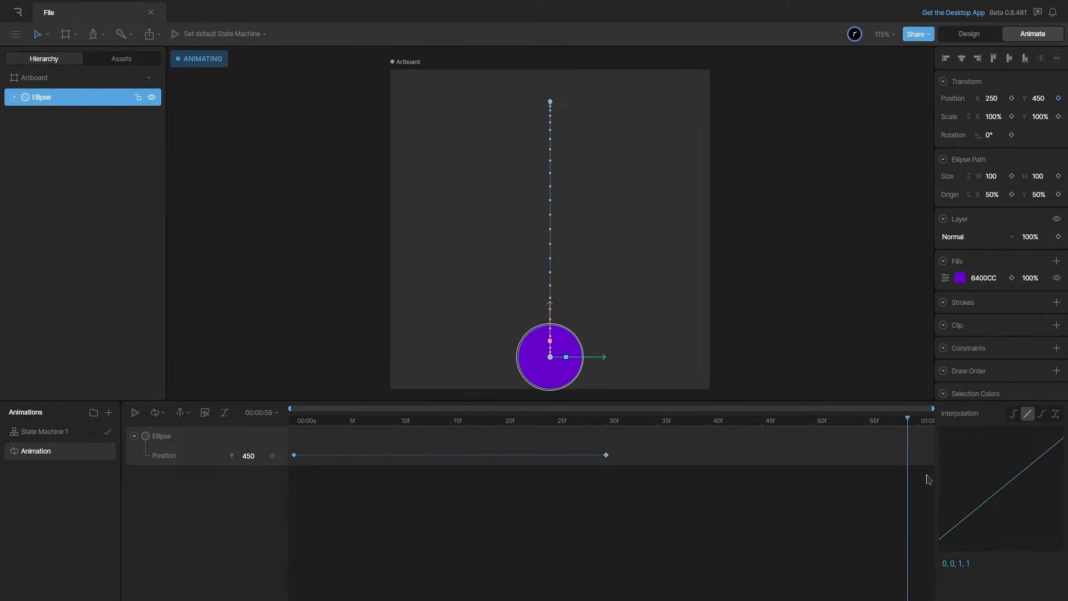
left_click(248, 456)
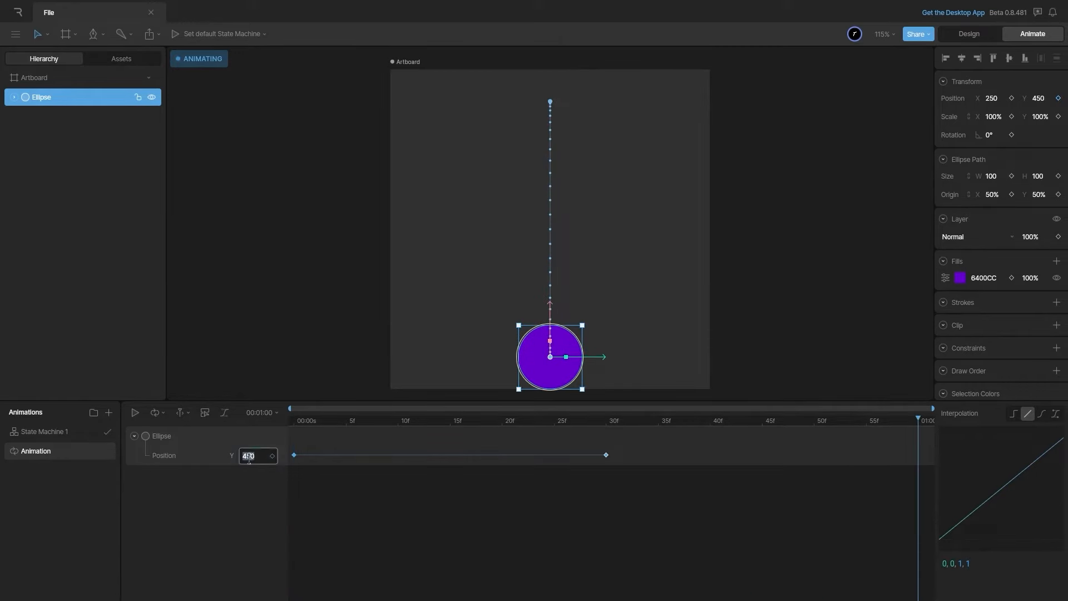
key("Return")
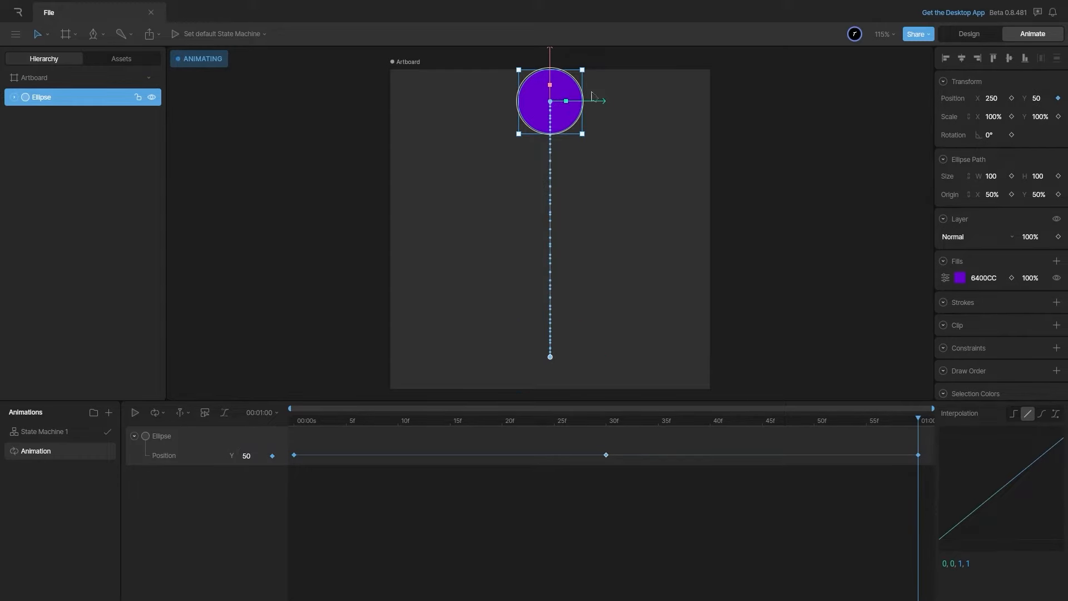
- Give the frame 30 Y position key cubic interpolation and preview the looping animation from the start
left_click_drag(683, 516, 594, 444)
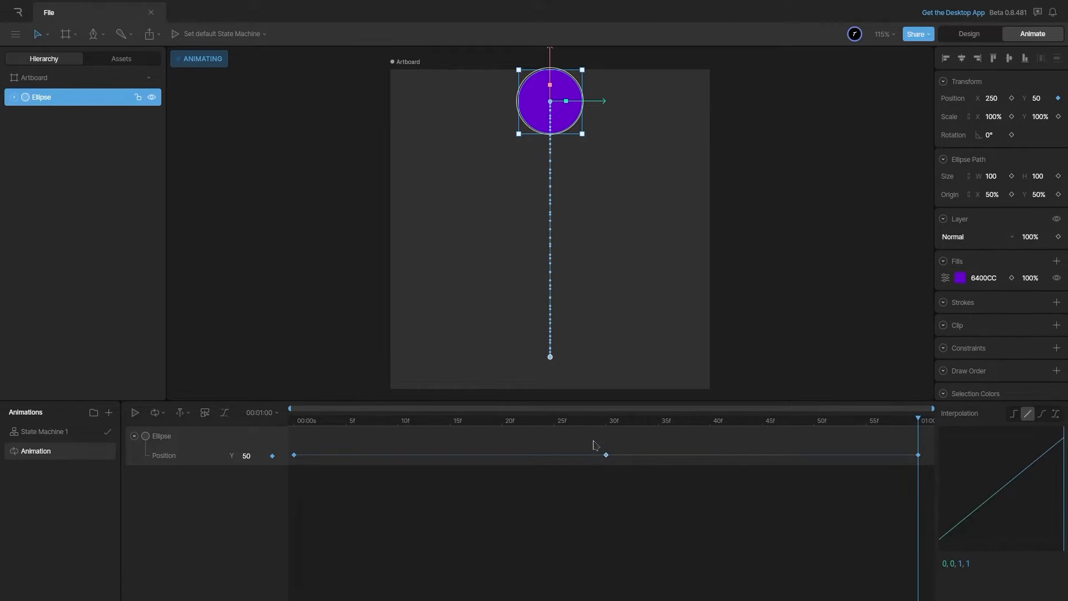
left_click(1042, 414)
left_click_drag(564, 426, 289, 426)
key("space")
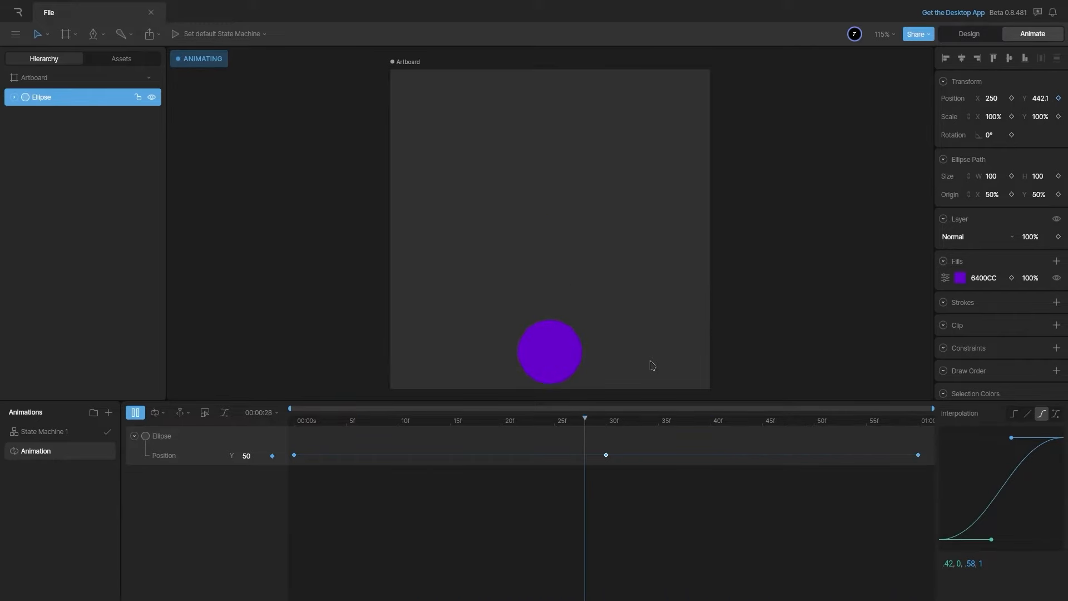
key("space")
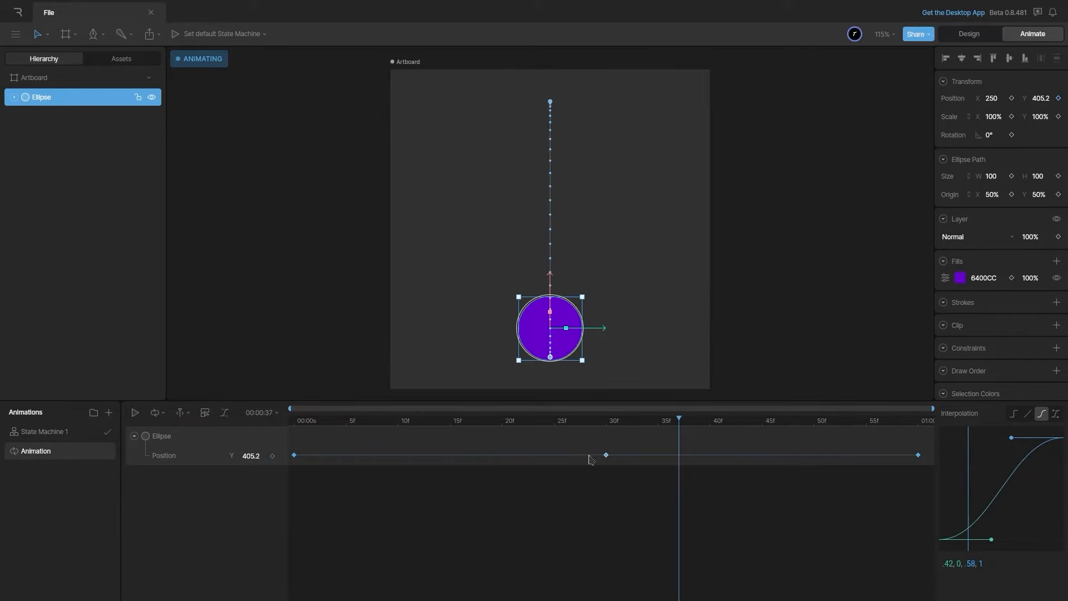
- Select the first Y position key and pull its ending cubic handle out to 1, .98
left_click_drag(572, 423, 285, 425)
left_click_drag(330, 474, 606, 450)
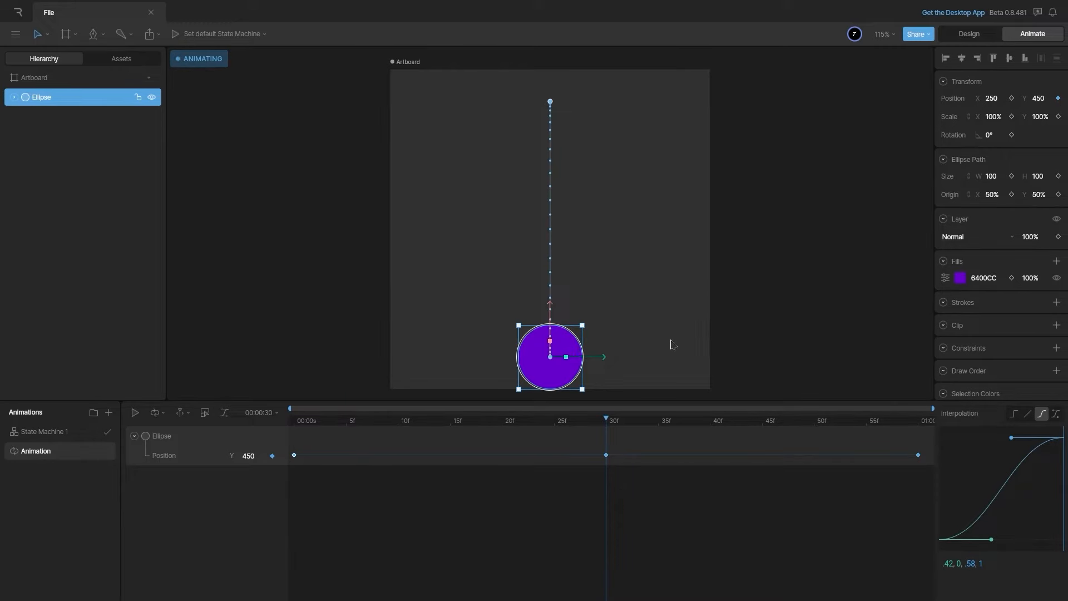
left_click_drag(503, 422, 545, 444)
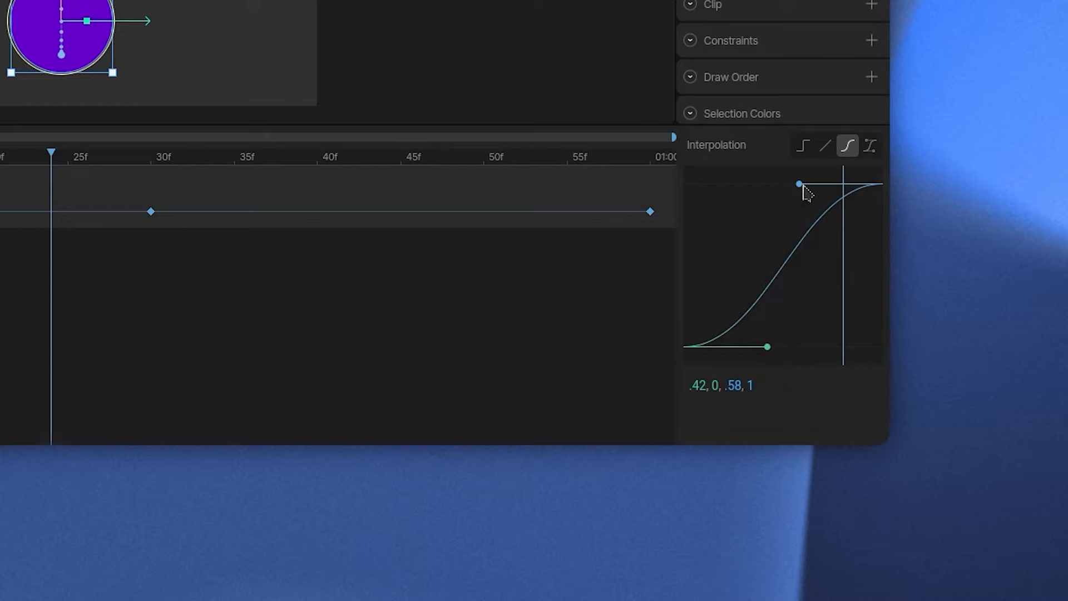
left_click_drag(806, 186, 883, 189)
- Set the first key's cubic curve values to .42, 0, 1, 1
left_click(818, 385)
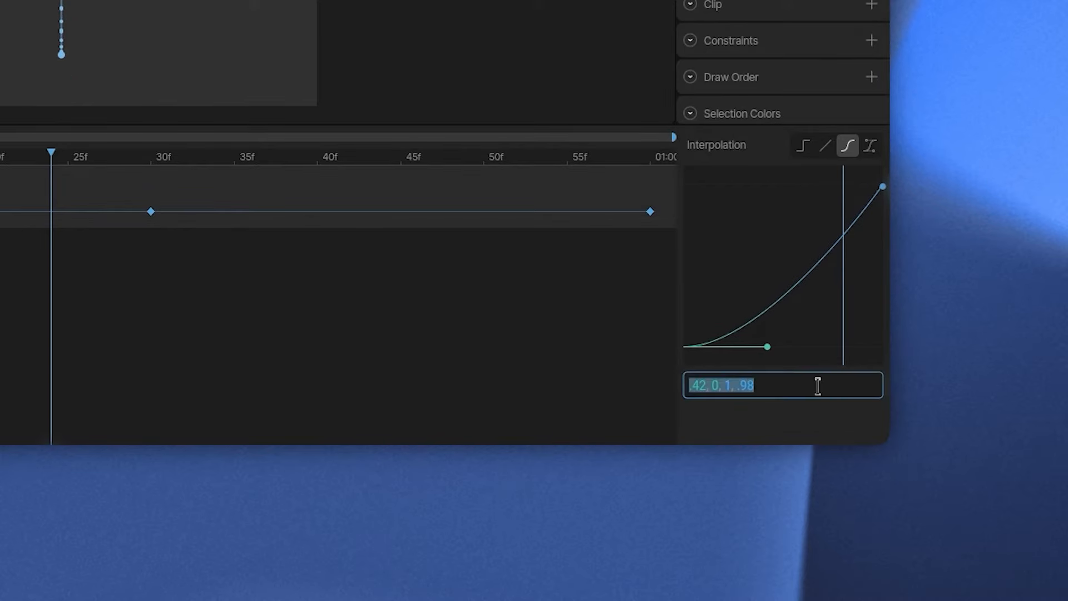
left_click(826, 385)
key("BackSpace")
key("BackSpace")
key("BackSpace")
type("1")
key("shift+Left")
key("Right")
key("Return")
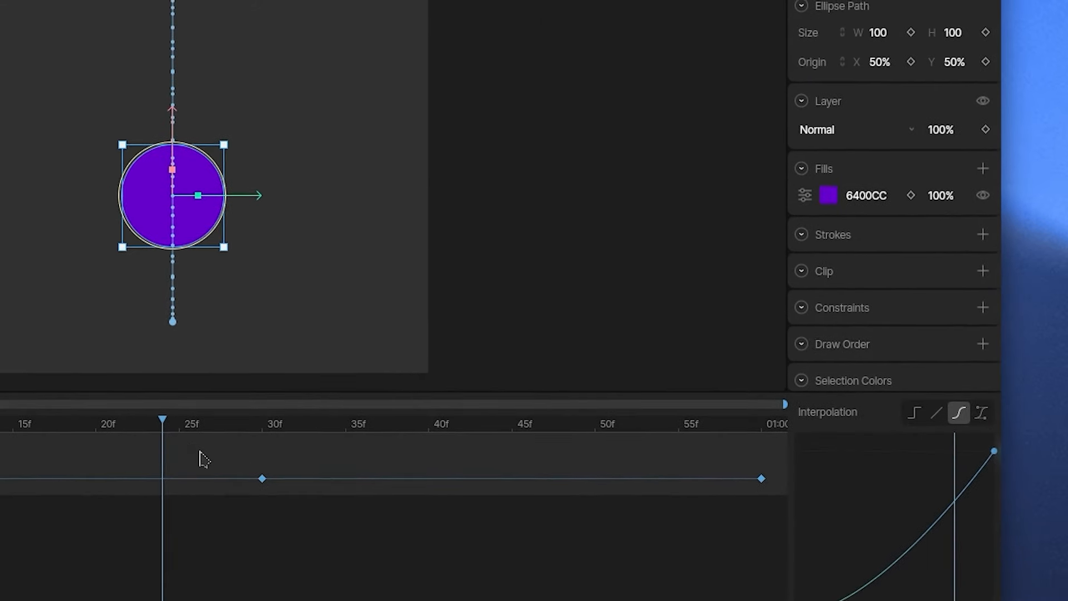
- Select the frame 30 Y position key and pull its starting cubic handle in to 0, .02
left_click_drag(87, 184, 131, 211)
left_click_drag(245, 484, 301, 512)
left_click_drag(167, 421, 395, 529)
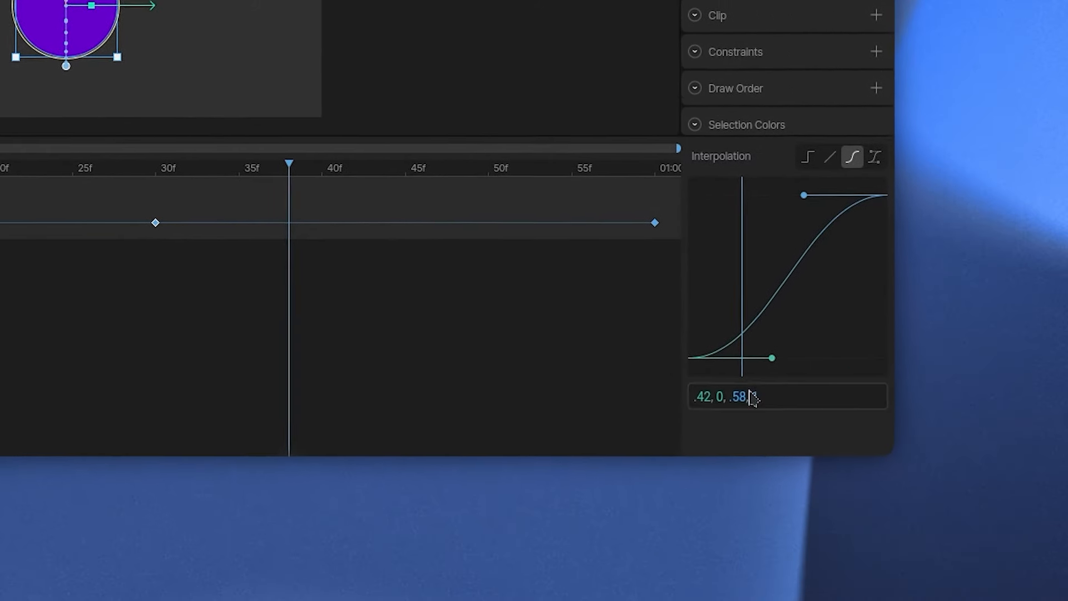
left_click_drag(771, 357, 683, 345)
- Set the frame 30 key's cubic curve values to 0, 0, .58, 1
left_click(712, 386)
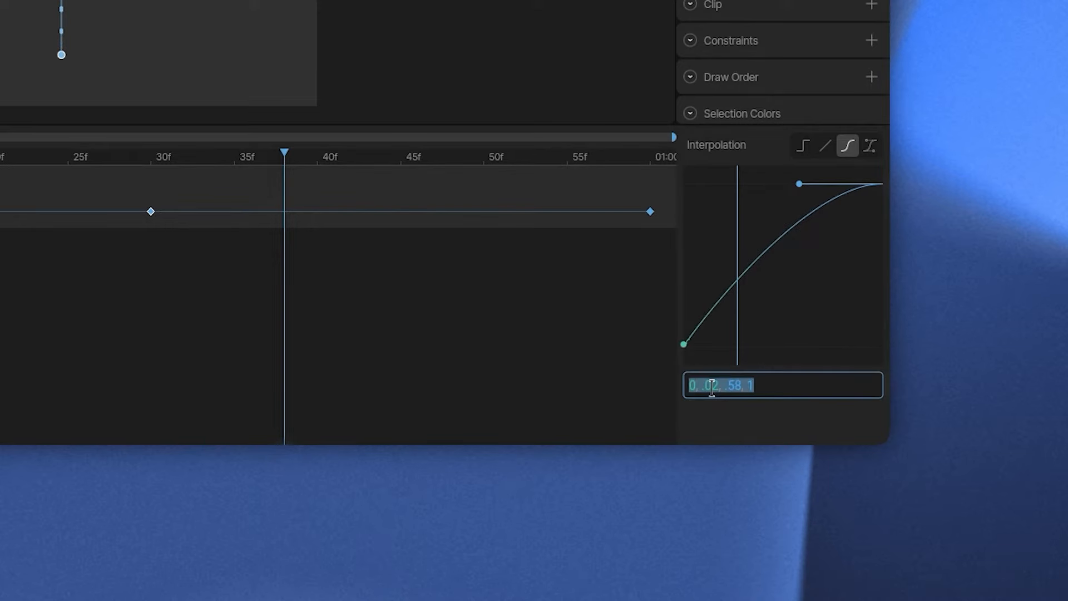
left_click(715, 387)
key("ctrl+alt+c")
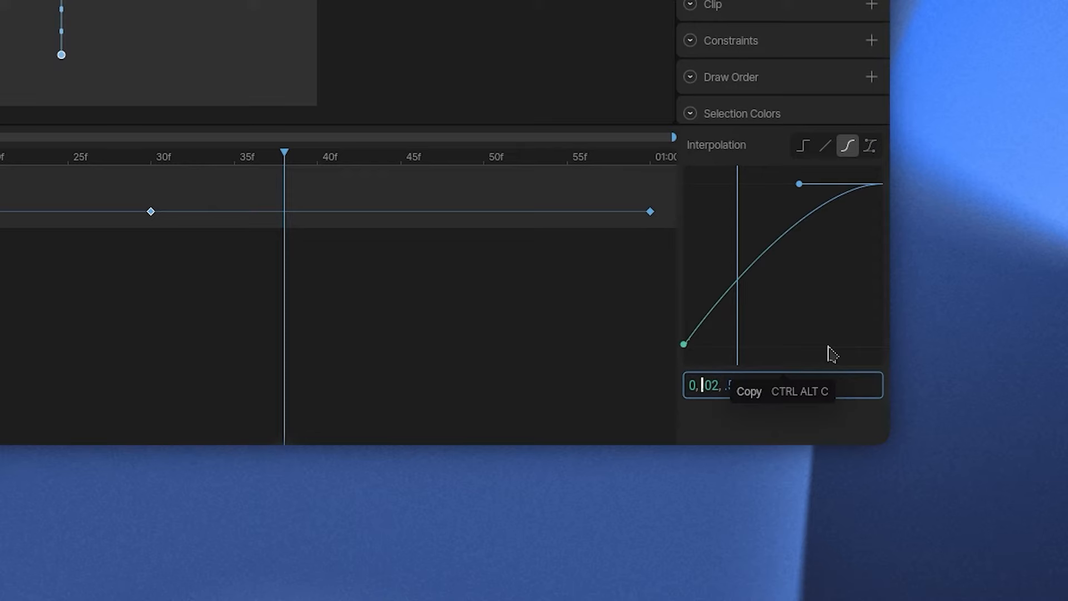
key("BackSpace")
key("BackSpace")
key("BackSpace")
key("BackSpace")
key("BackSpace")
type("0")
key("Return")
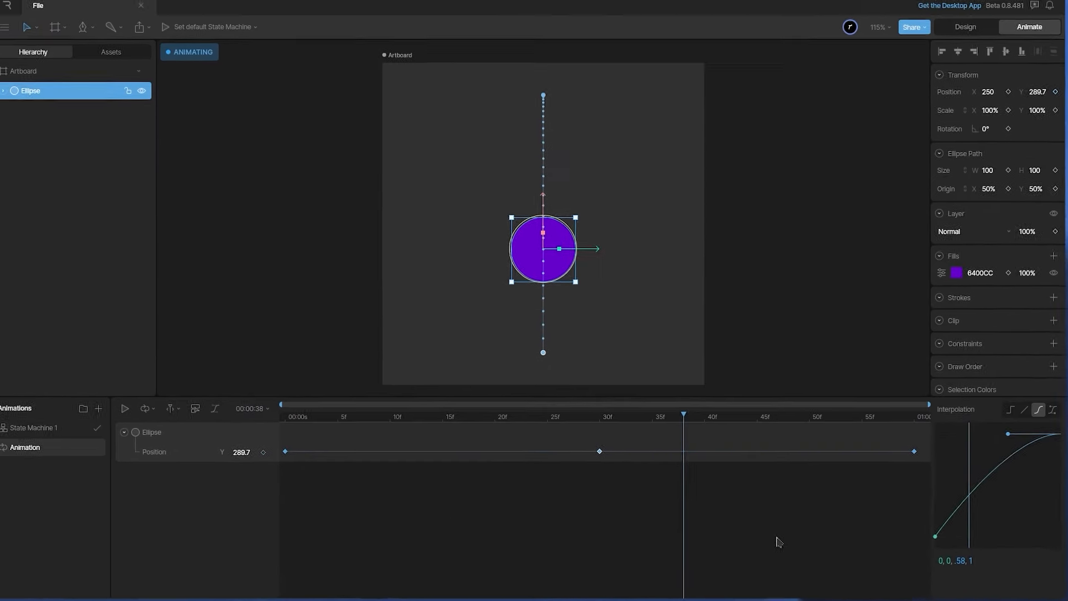
- Deselect the key and preview the looping bounce, stopping playback after watching it
left_click(748, 526)
key("space")
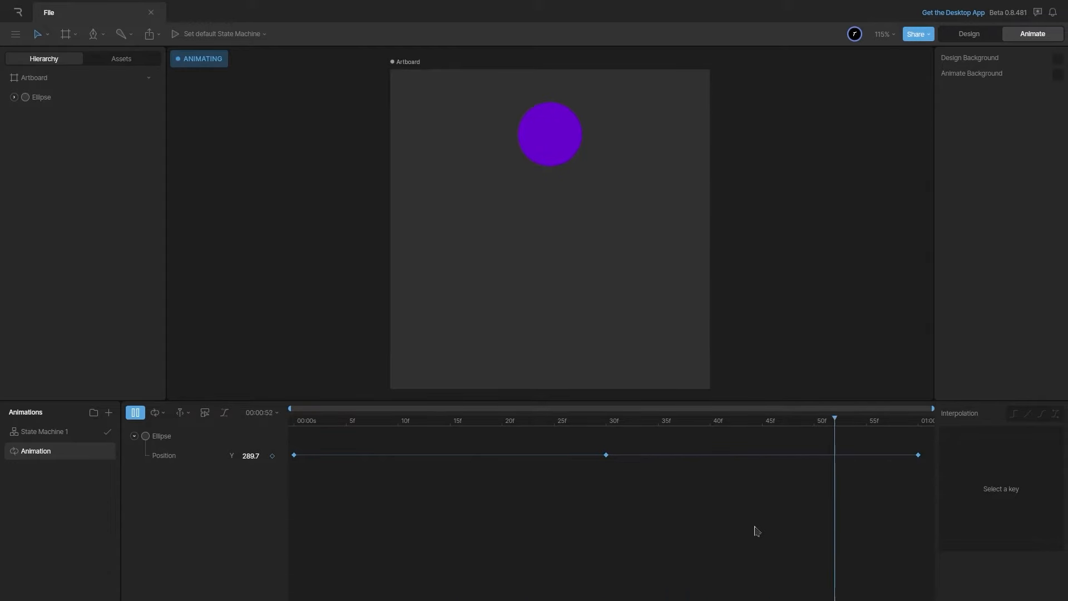
key("space")
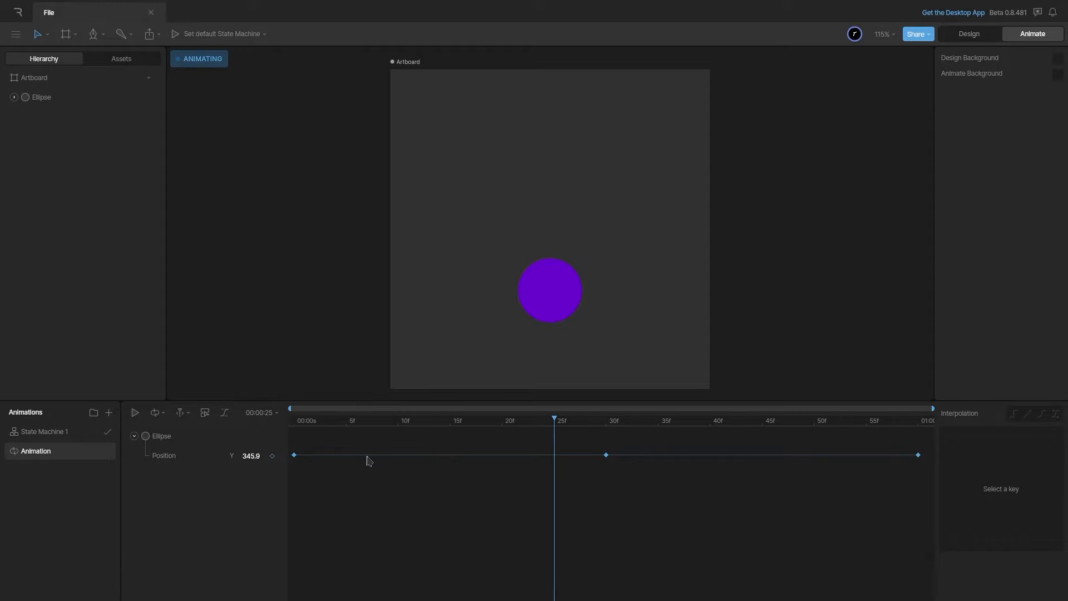
- Examine the ellipse's Y position curve in the graph editor while scrubbing along it, and return to the keyframe view
left_click(227, 418)
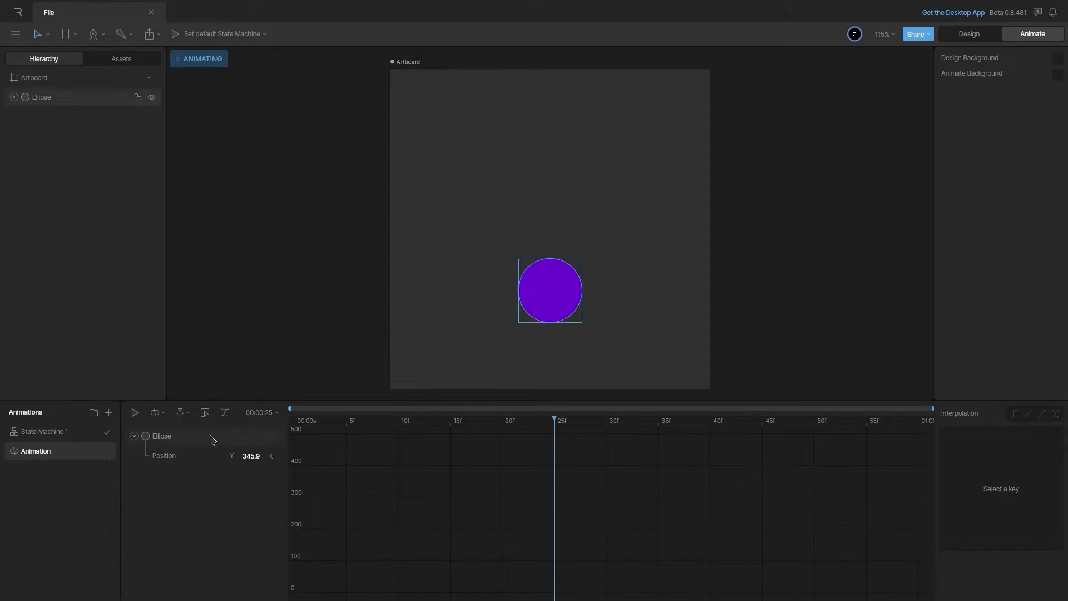
left_click(212, 440)
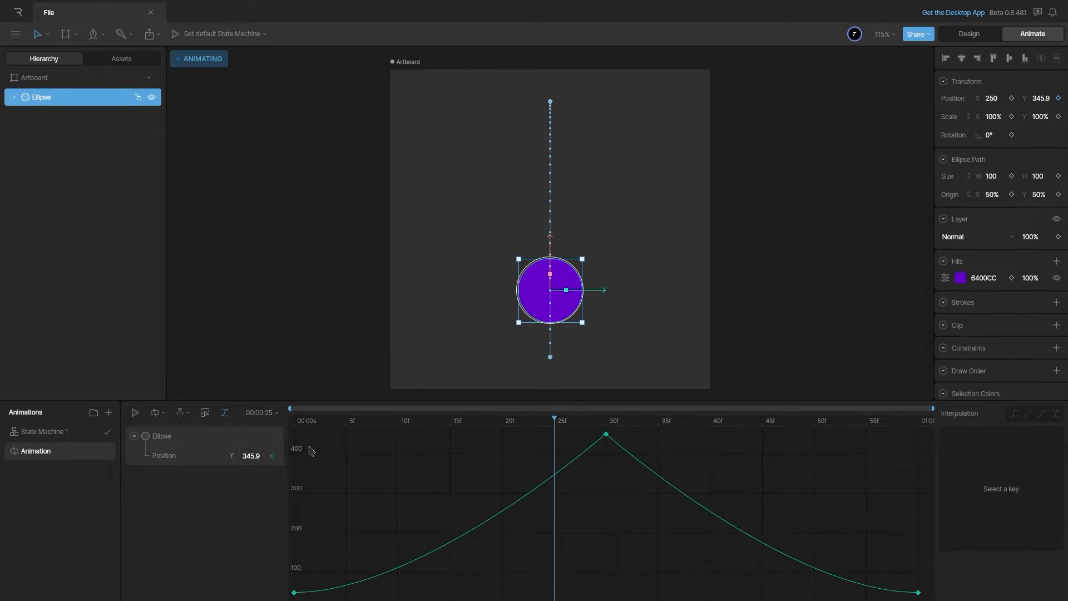
left_click_drag(546, 423, 918, 512)
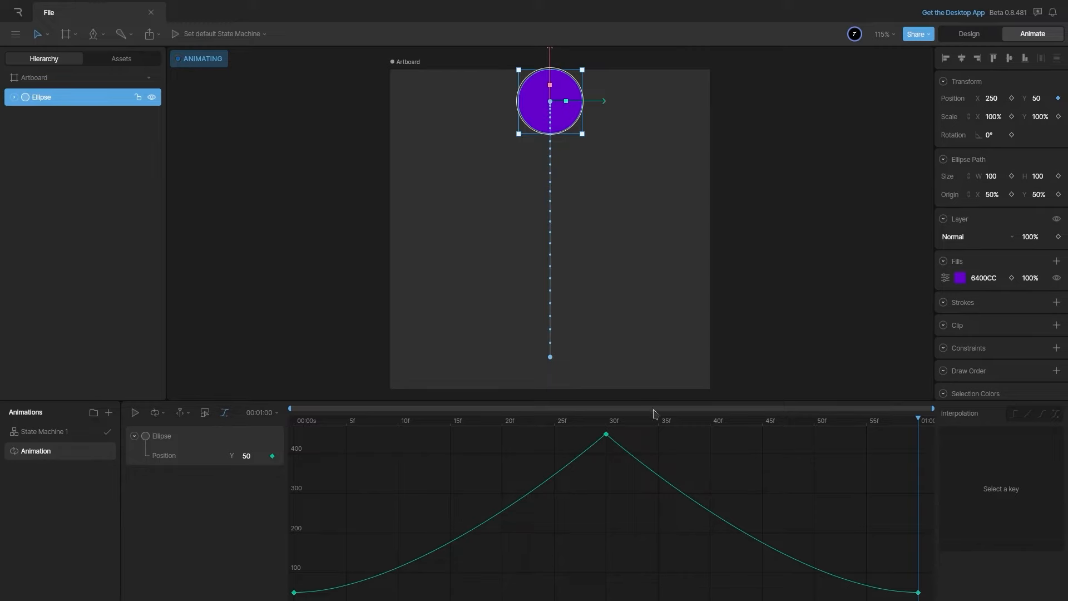
left_click_drag(373, 424, 929, 510)
left_click(230, 418)
- Play the animation from frame 0 and park the playhead on the frame 30 key
left_click_drag(329, 421, 290, 433)
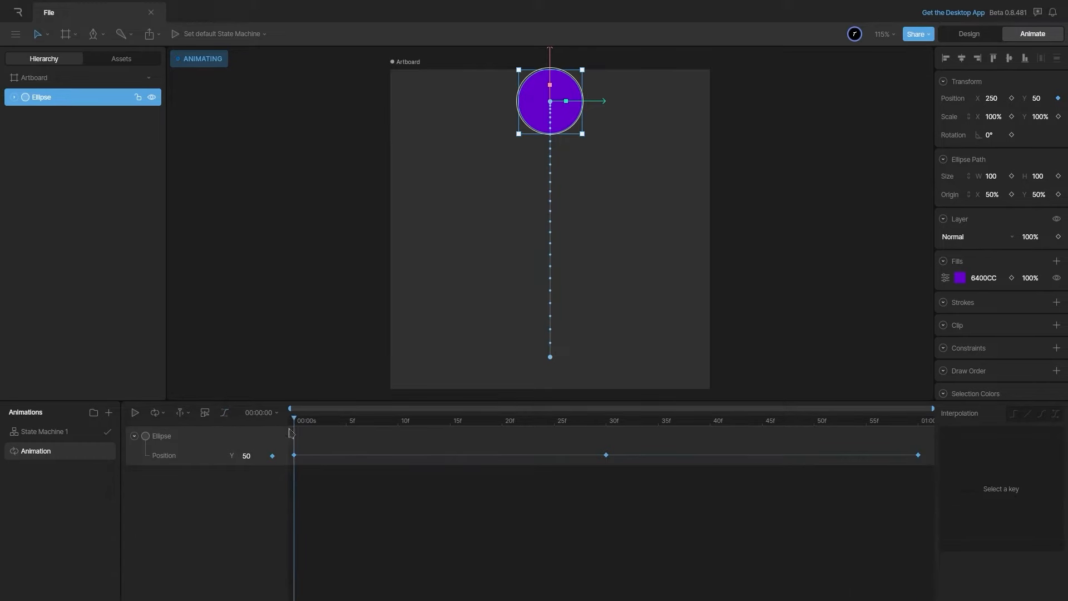
key("space")
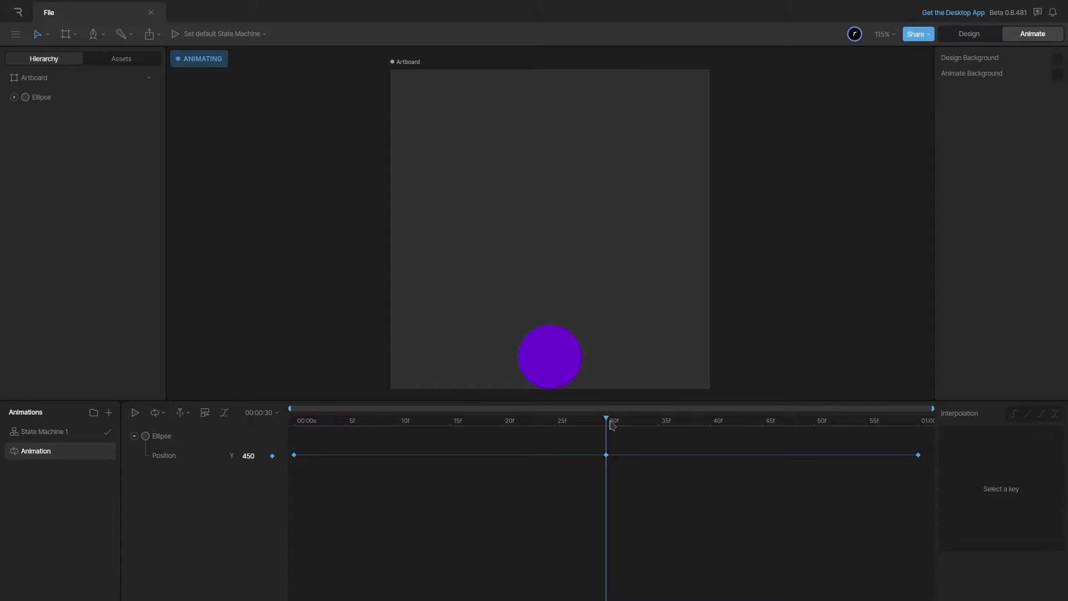
mouse_move(609, 425)
left_mouse_down()
mouse_move(768, 429)
mouse_move(631, 435)
mouse_move(446, 420)
mouse_move(610, 438)
left_mouse_up()
- Step the playhead one frame at a time forward to frame 35 and back to frame 25
key("period")
key("period")
key("period")
key("period")
key("period")
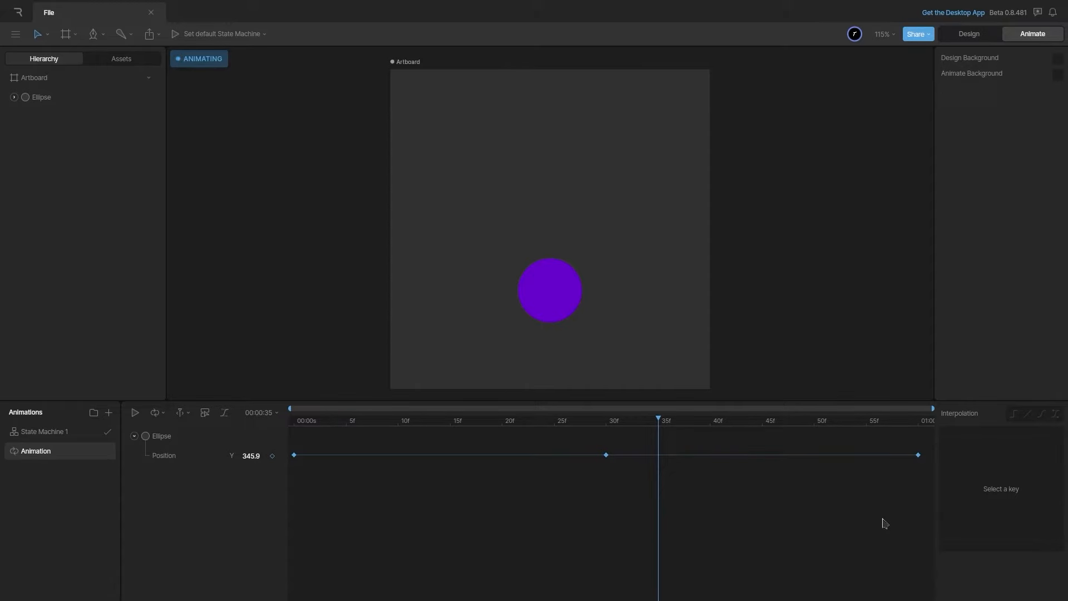
key("comma")
key("comma")
key("comma")
key("comma")
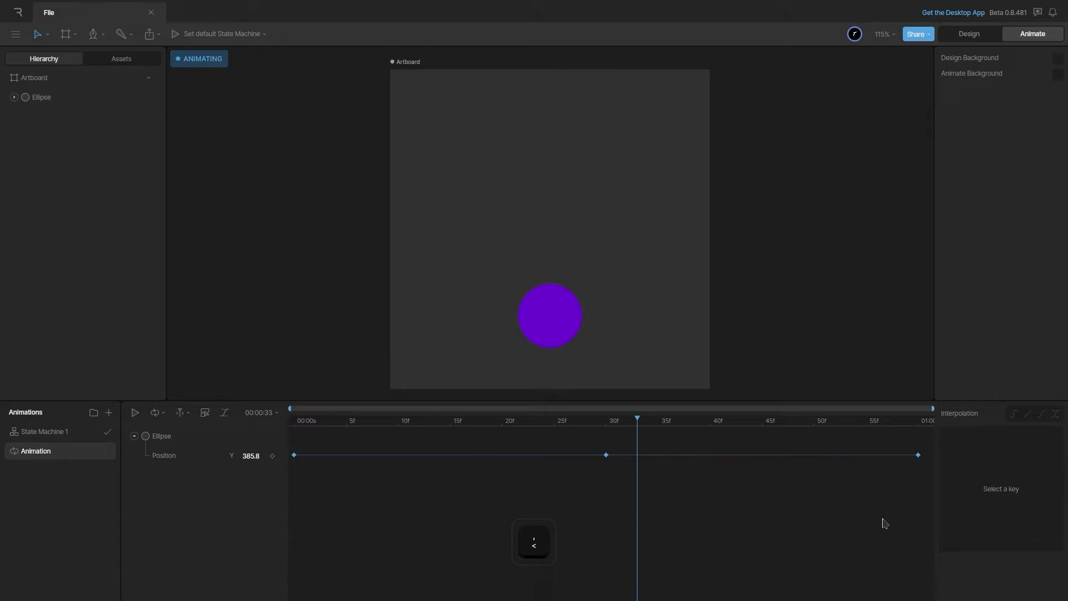
key("comma")
key("comma")
key("comma")
key("comma")
key("comma")
key("comma")
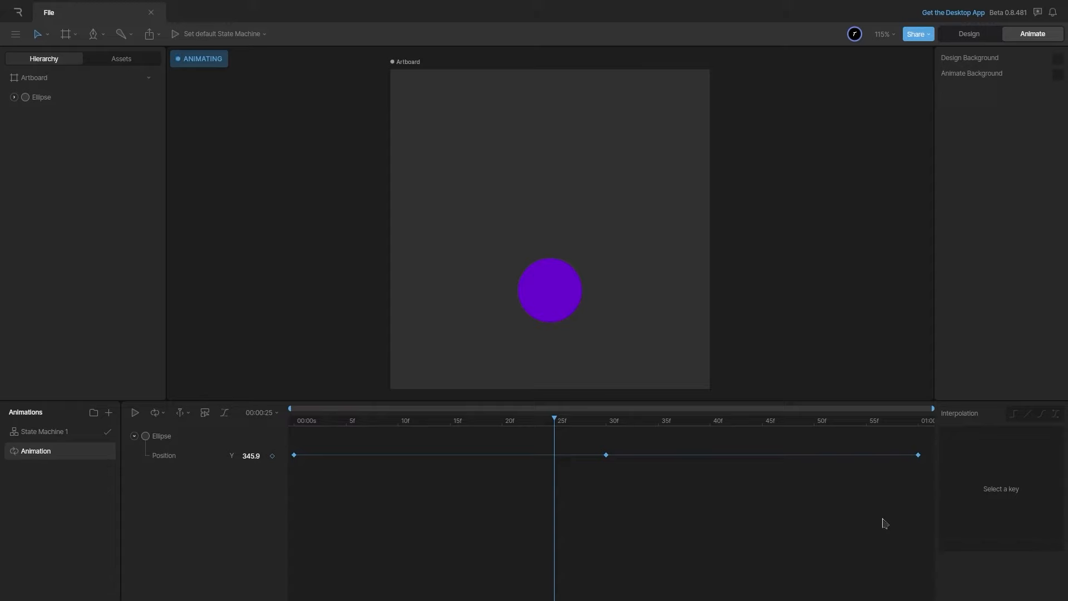
- Move the playhead in ten-frame jumps back to frame 5 and forward again to frame 35
key("shift+comma")
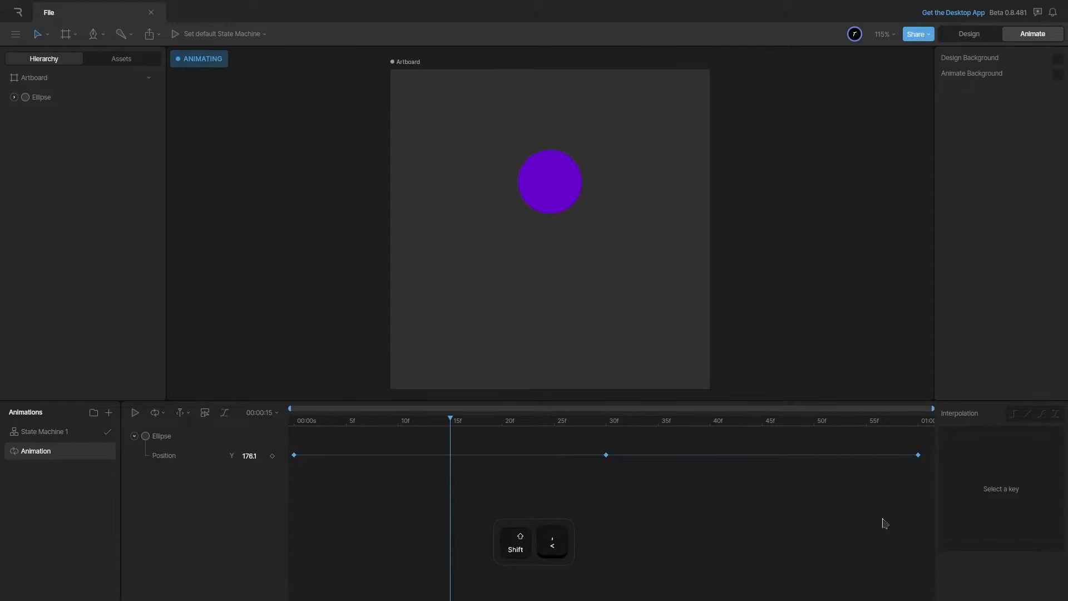
key("shift+comma")
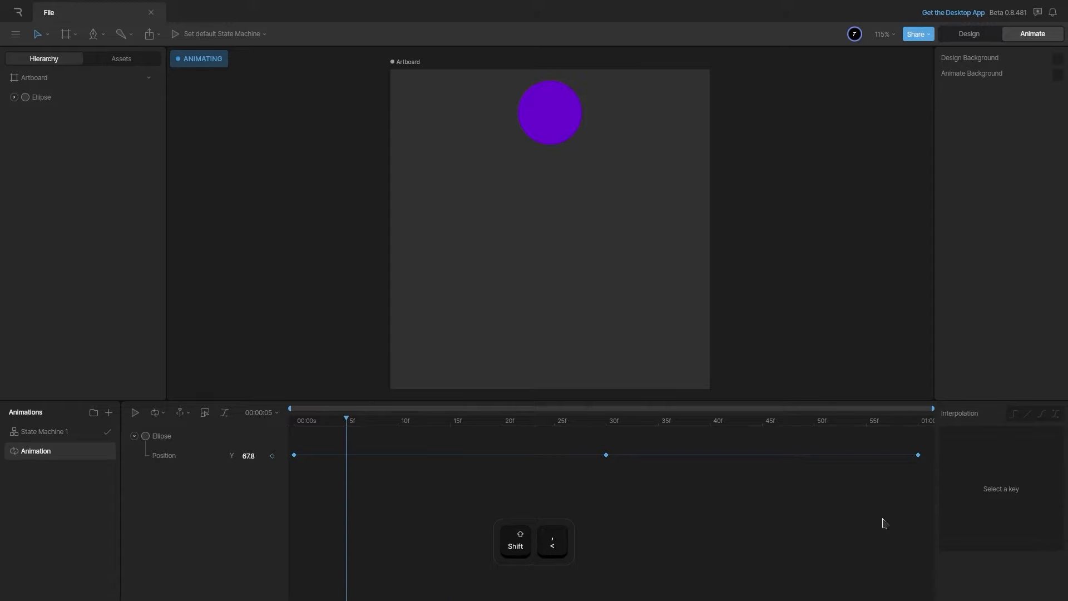
key("shift+period")
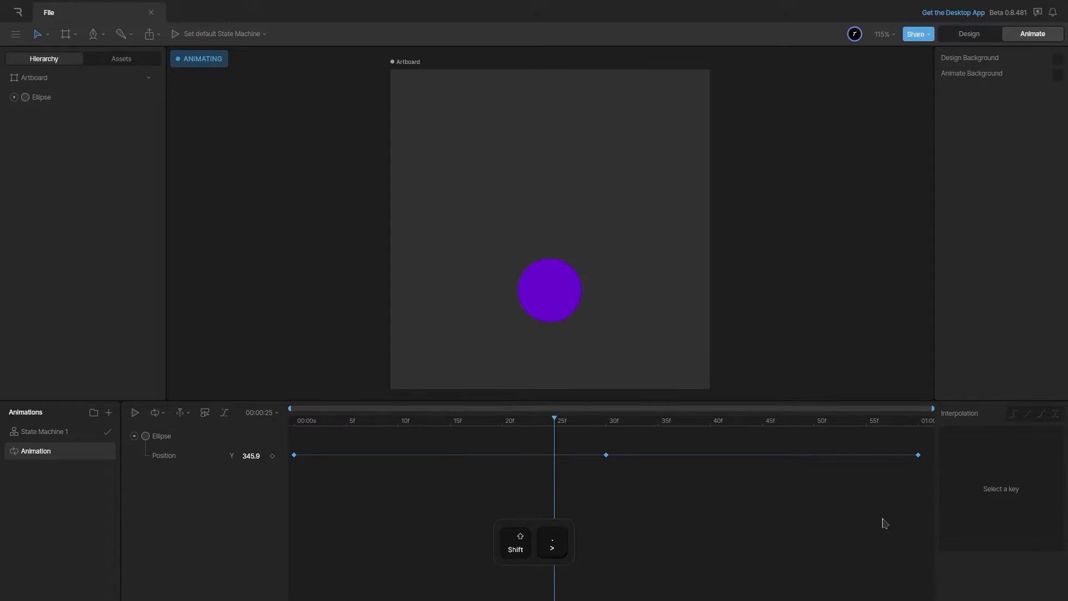
key("shift+period")
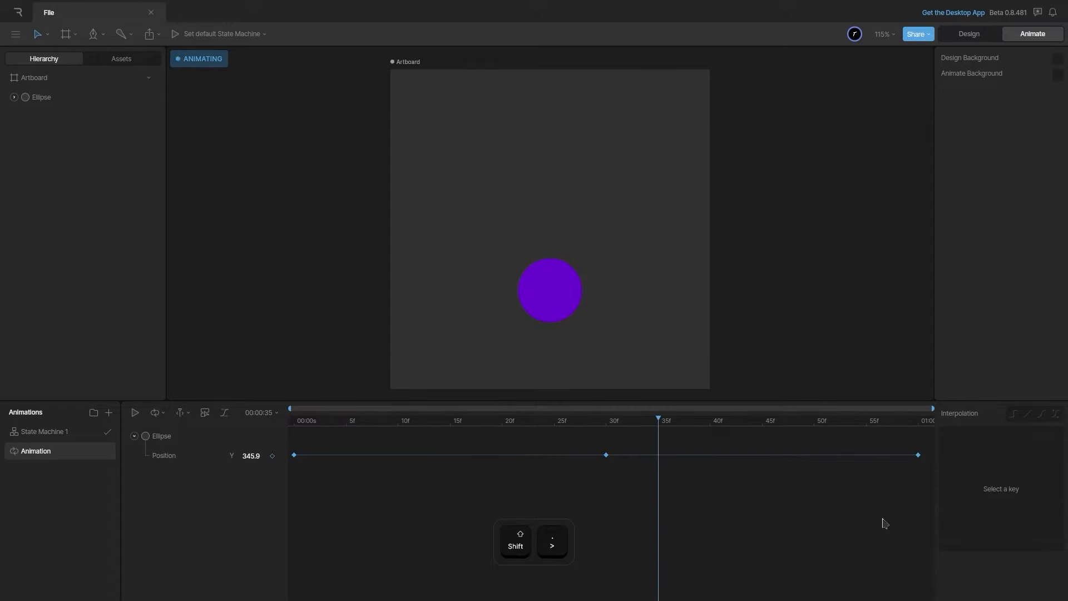
- Nudge the playhead back a few single frames and forward again to frame 40
key("comma")
key("comma")
key("comma")
key("comma")
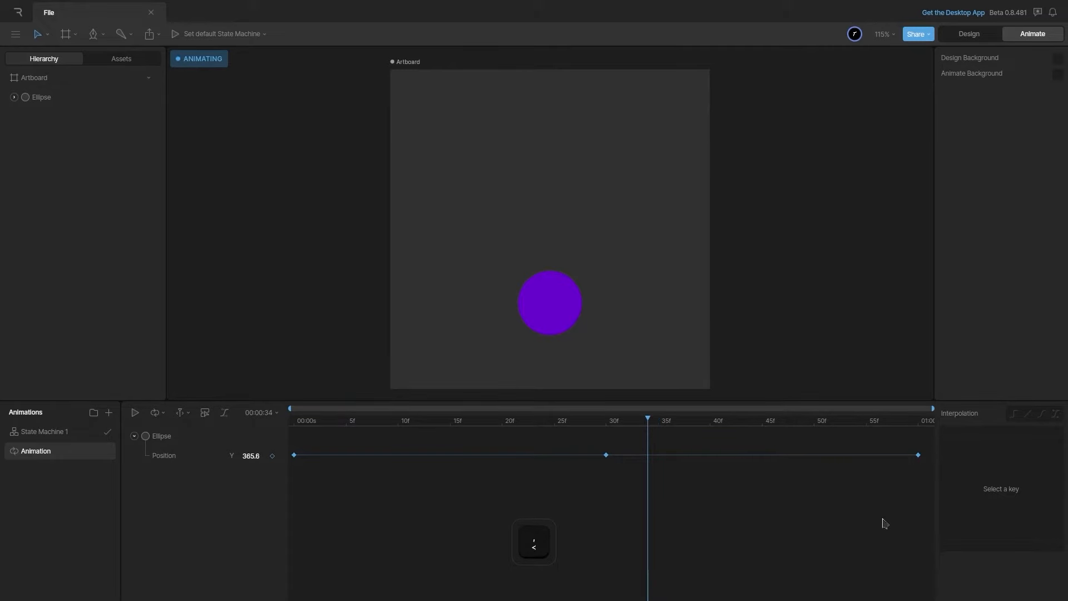
key("period")
key("period")
key("period")
key("period")
key("period")
key("period")
key("period")
key("period")
key("period")
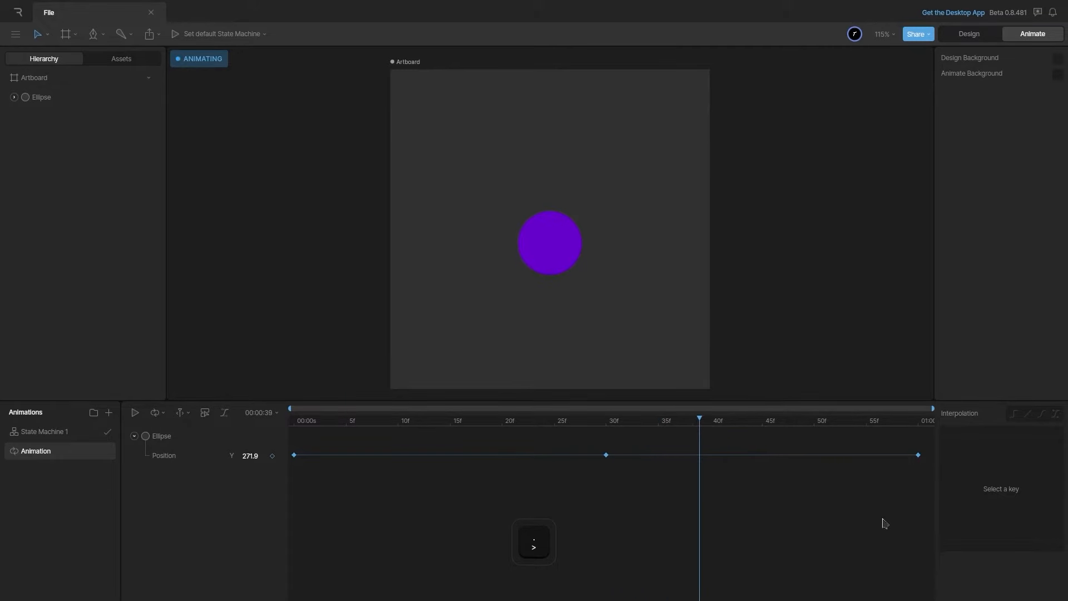
- Move the playhead back in ten-frame jumps to frame 10, and jump to the animation's end and start
key("shift+comma")
key("shift+comma")
key("shift+comma")
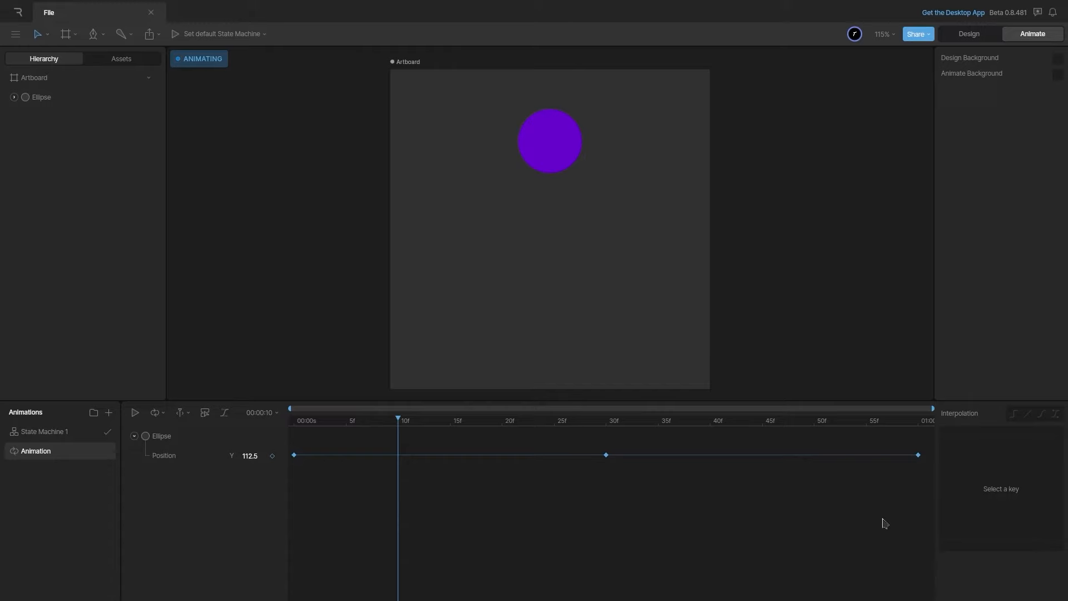
key("ctrl+shift")
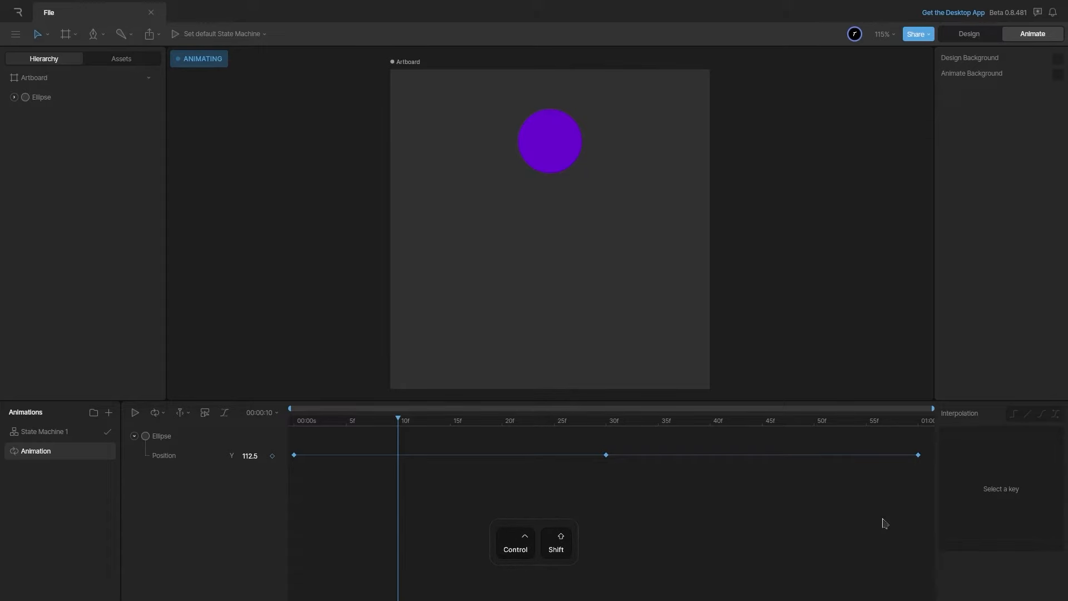
key("ctrl+shift+period")
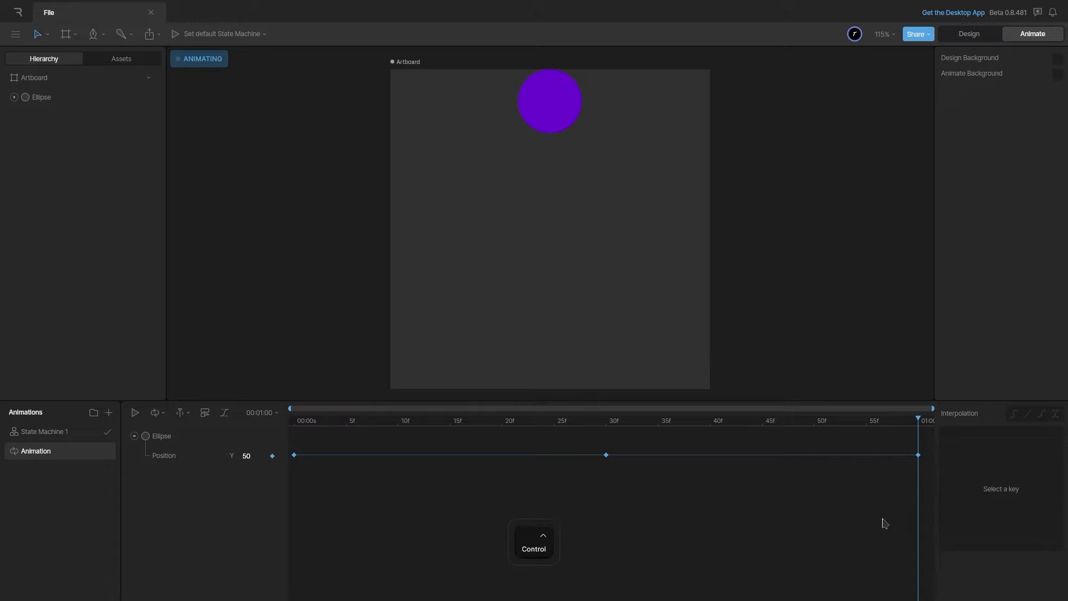
key("ctrl+shift+comma")
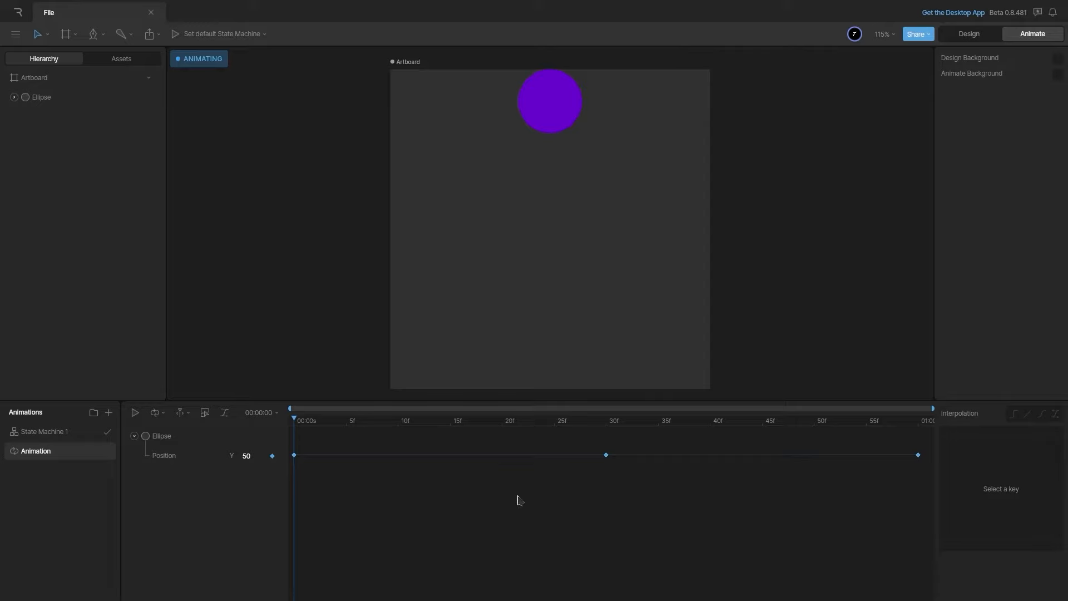
- Try keying the ellipse's Y scale at 70% on frame 30, and undo it
left_click(568, 115)
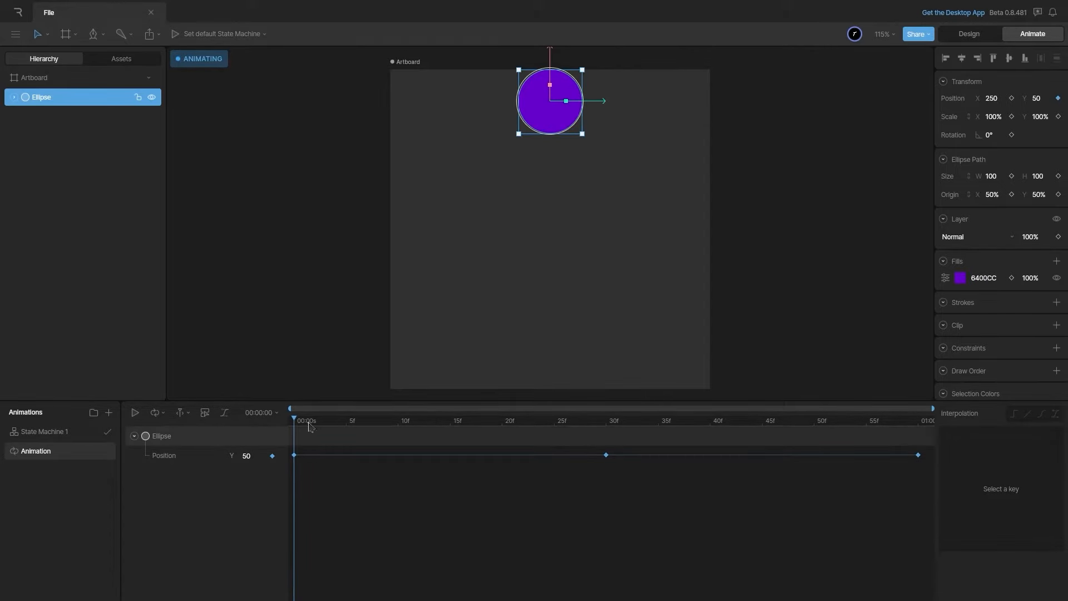
left_click_drag(299, 422, 606, 461)
left_click(1043, 116)
left_click_drag(1043, 116, 1050, 124)
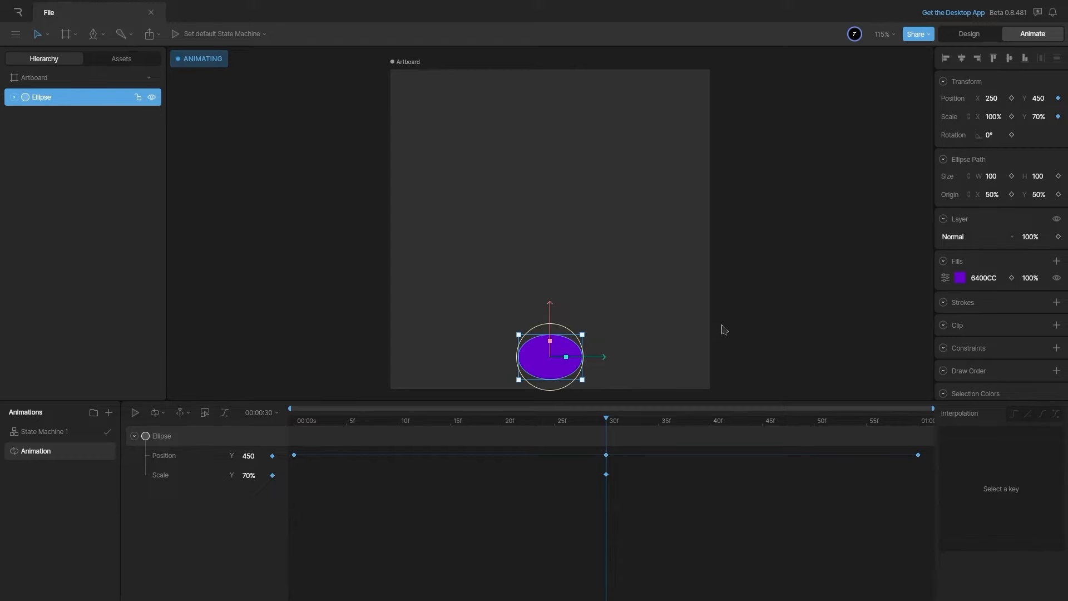
key("ctrl+z")
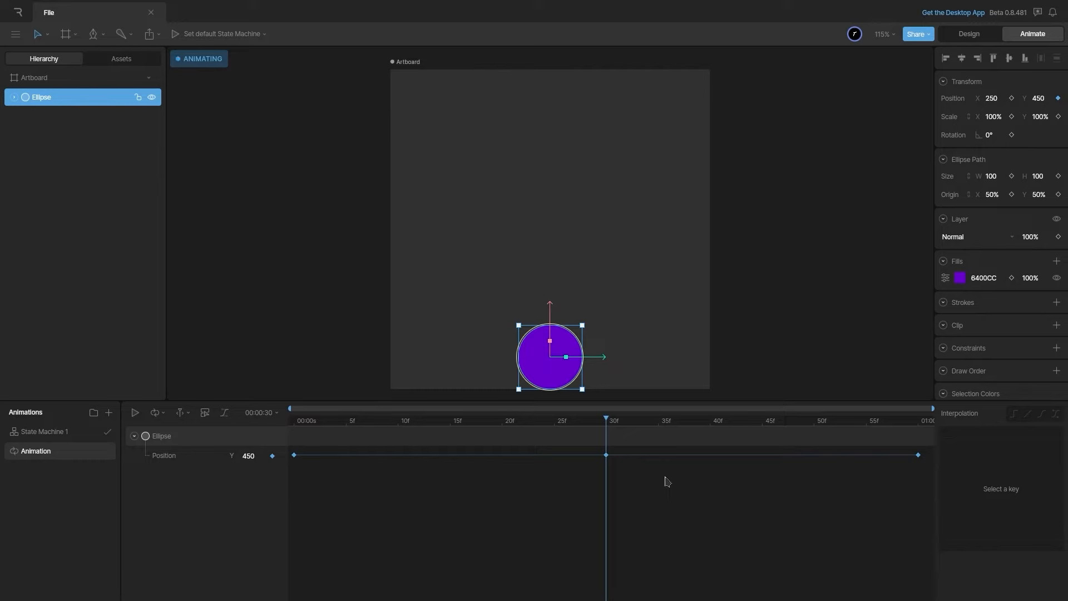
- Key the ellipse's Y scale at 100% on frame 0
key("ctrl+shift+comma")
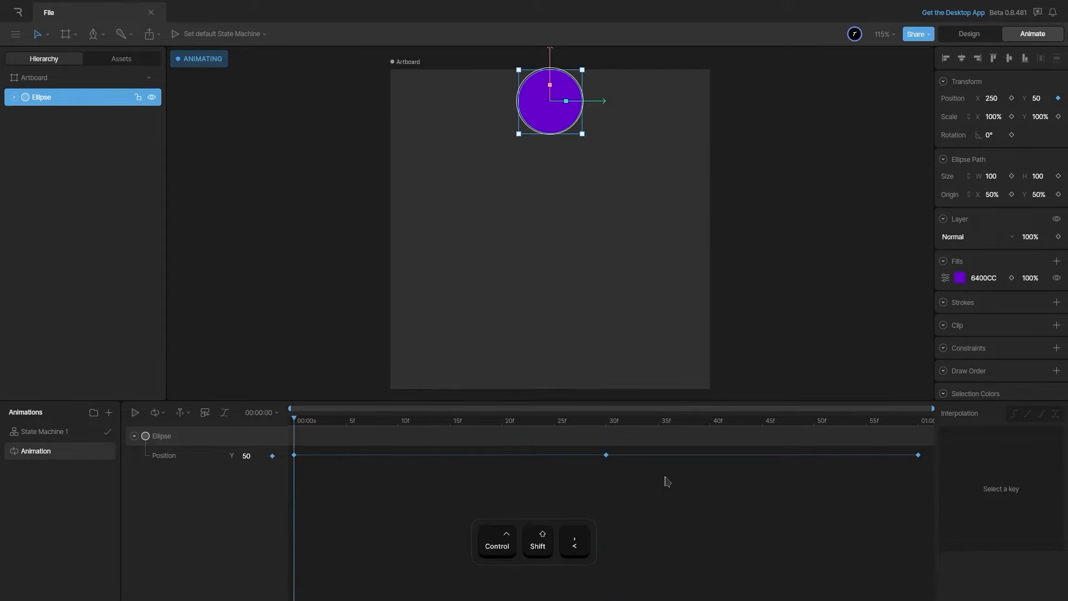
left_click(1059, 117)
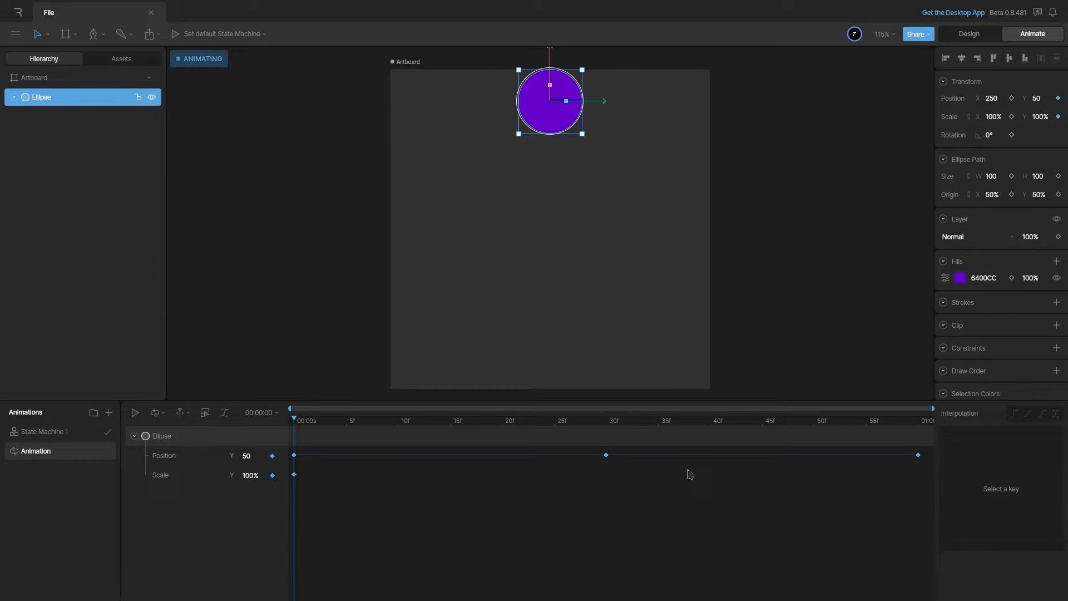
- Jump between the position keys and key the ellipse's Y scale at 75% on frame 30
key("ctrl+period")
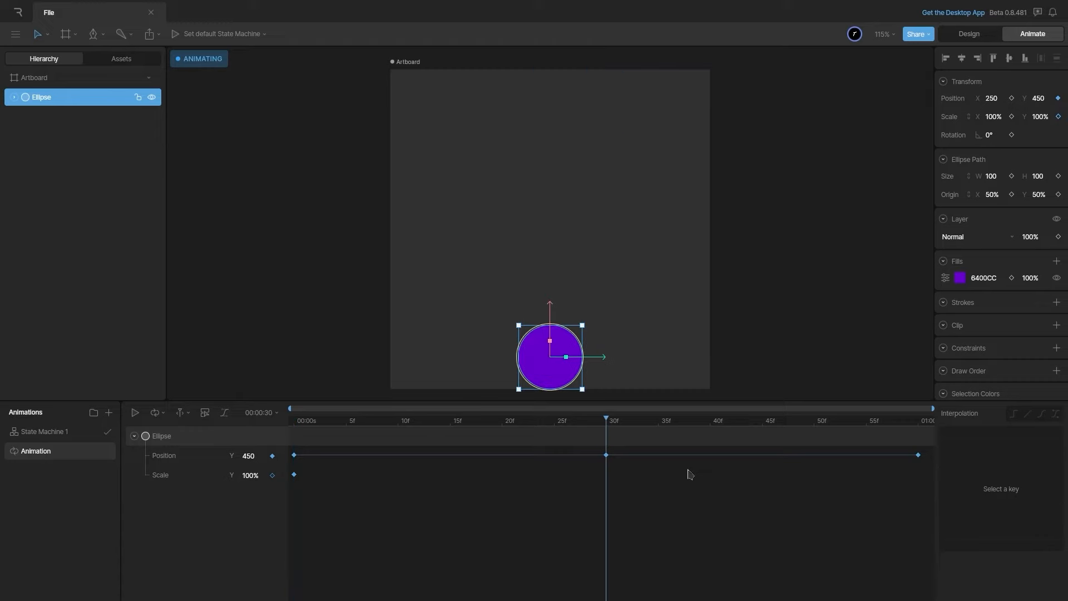
key("ctrl+period")
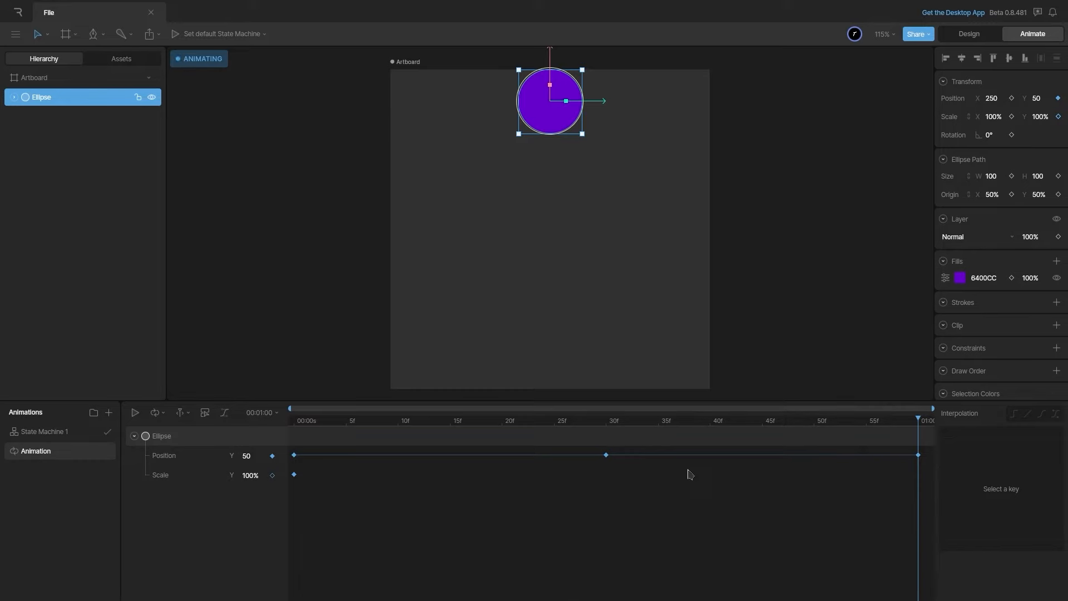
key("ctrl+comma")
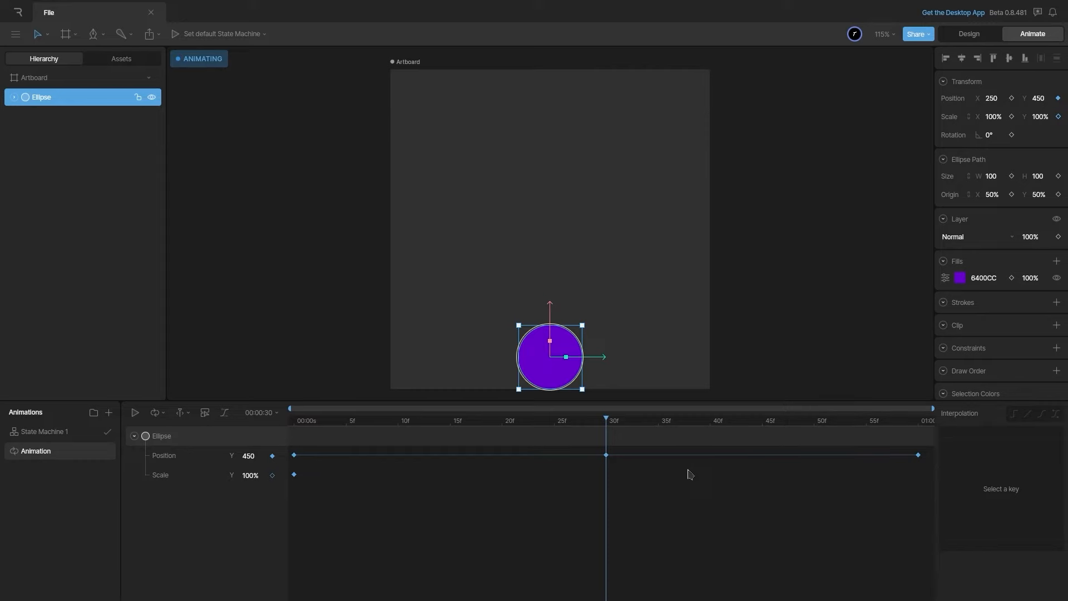
left_click(1044, 115)
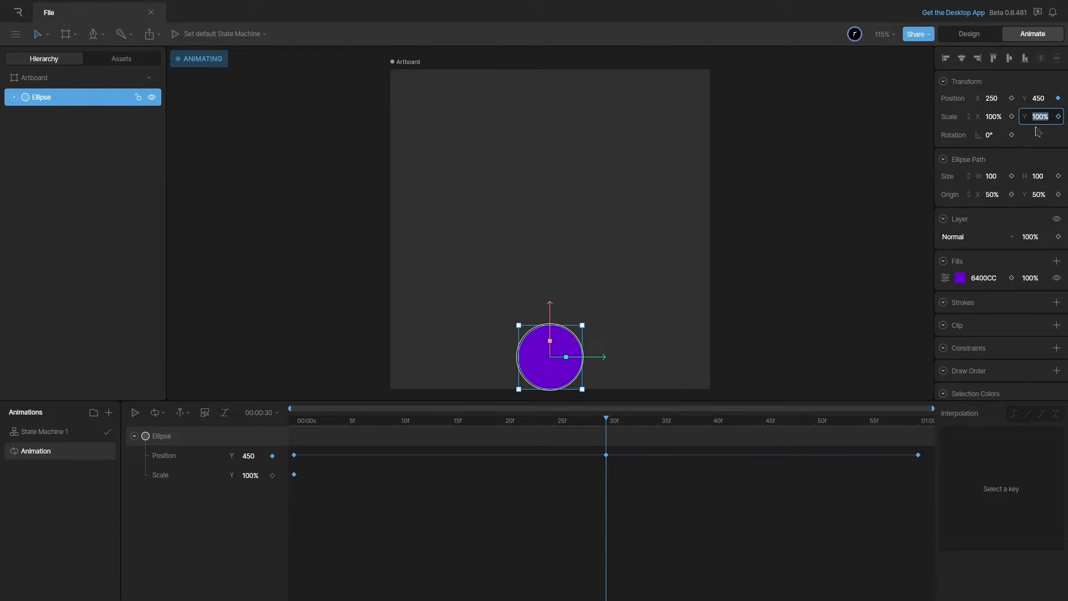
type("90")
key("BackSpace")
key("BackSpace")
type("75")
key("Return")
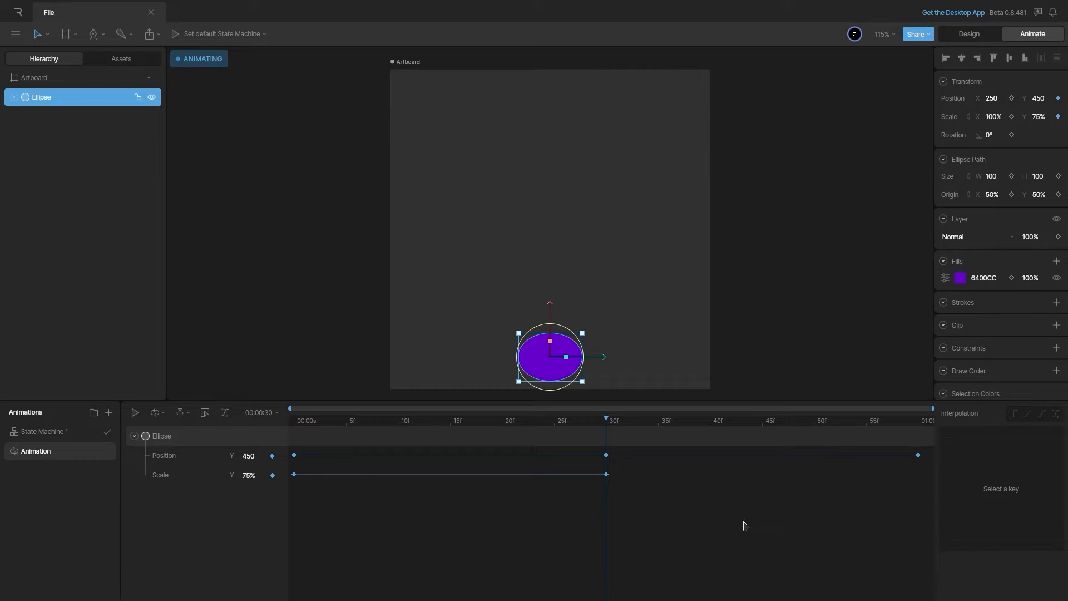
- Key the ellipse's Y scale at 100% on the last position key, at one second
key("ctrl+period")
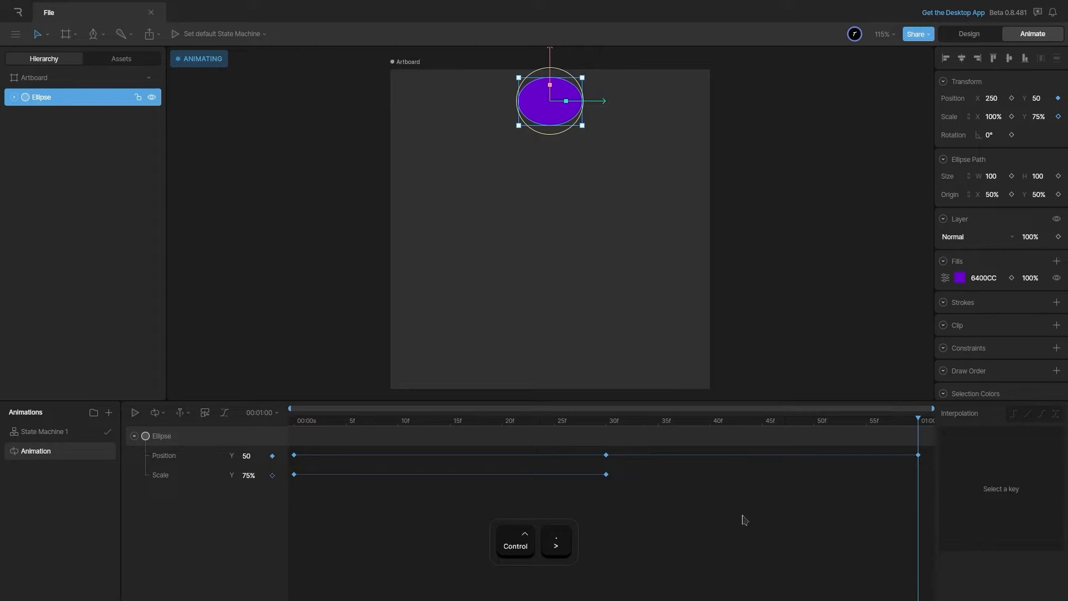
left_click(1038, 117)
type("100")
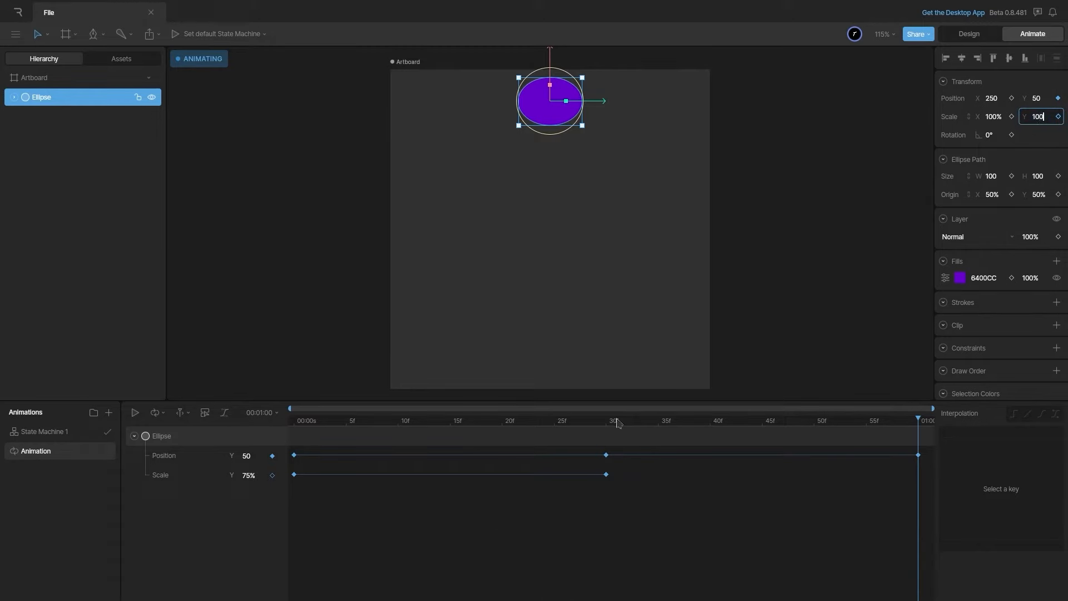
key("Return")
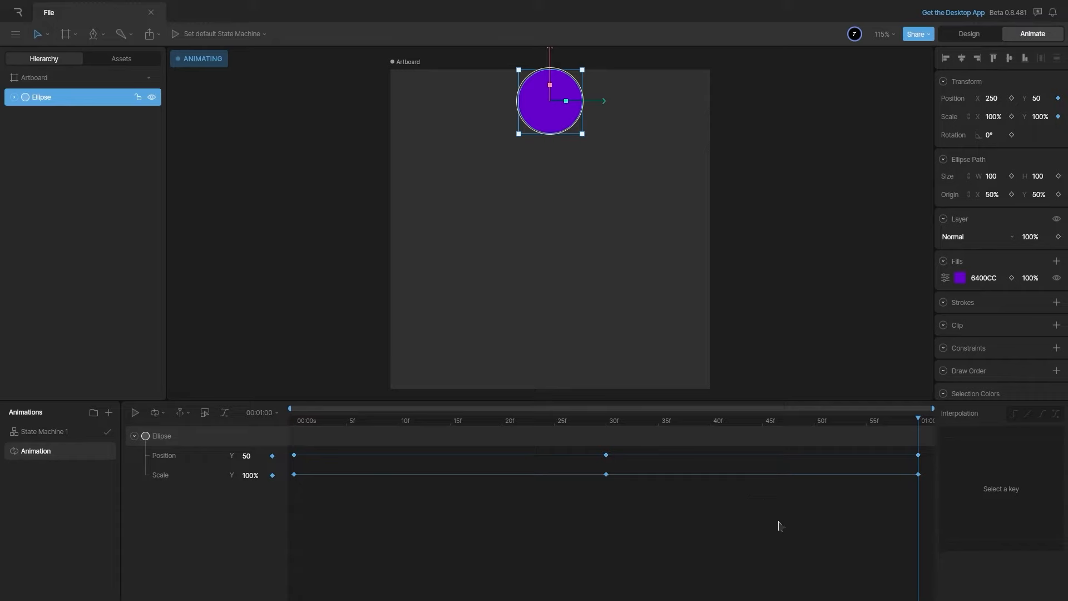
- Preview the animation, and move the first scale key to frame 20
key("space")
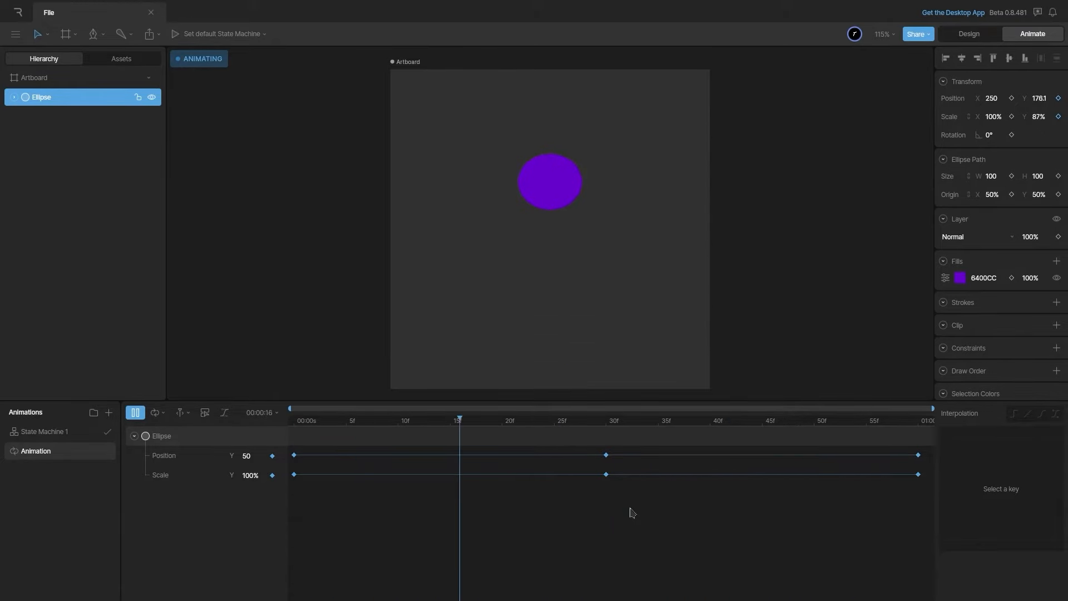
key("space")
left_click_drag(309, 497, 293, 473)
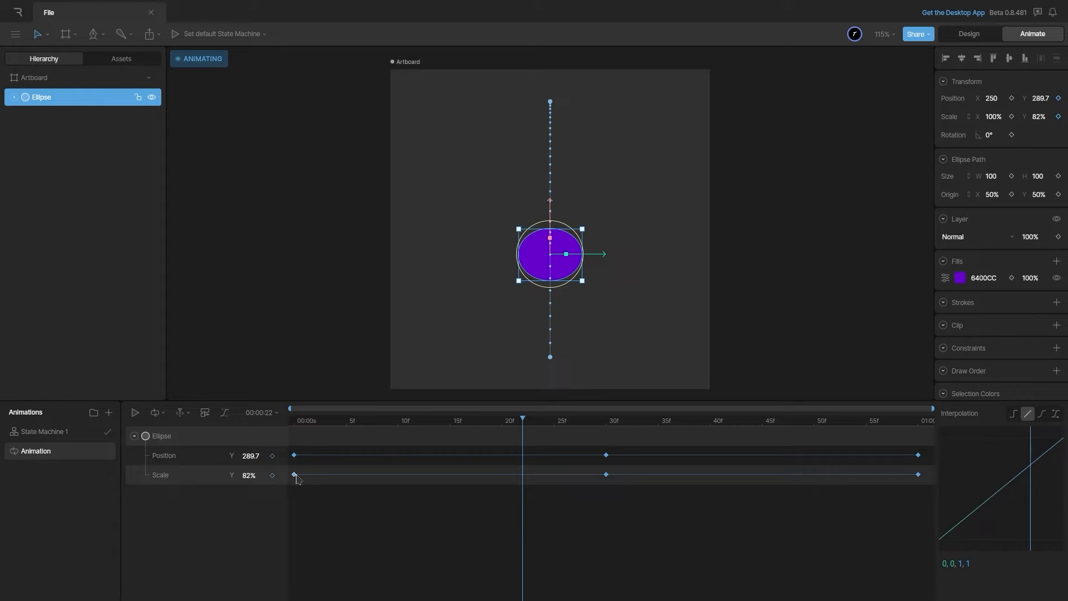
left_click_drag(296, 477, 509, 490)
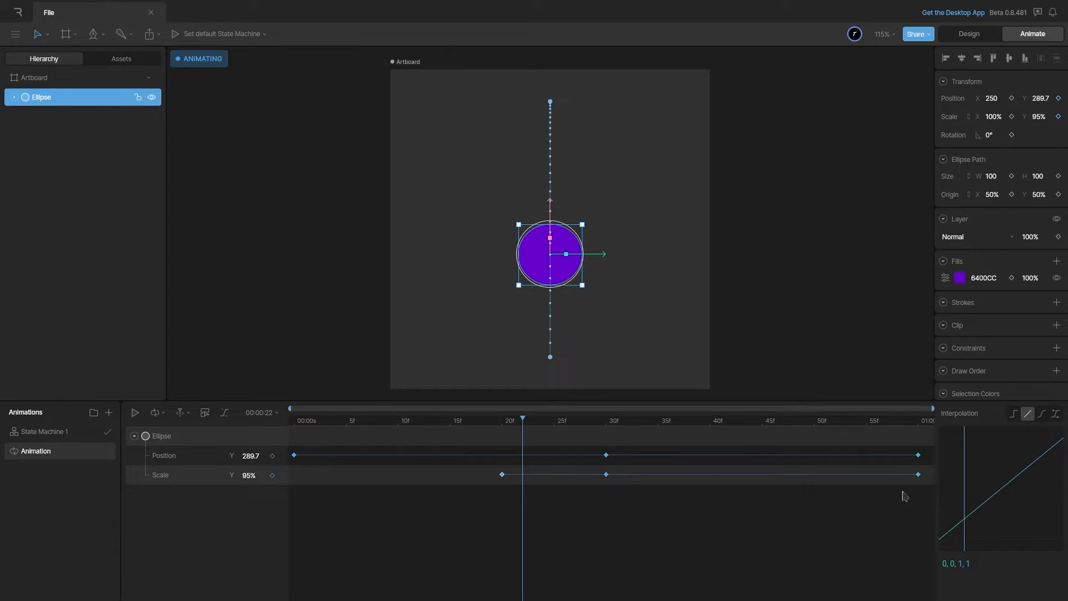
- Select the last scale key and nudge it in one-frame steps back to frame 55 and forward to frame 58
left_click_drag(903, 491, 924, 477)
key("alt")
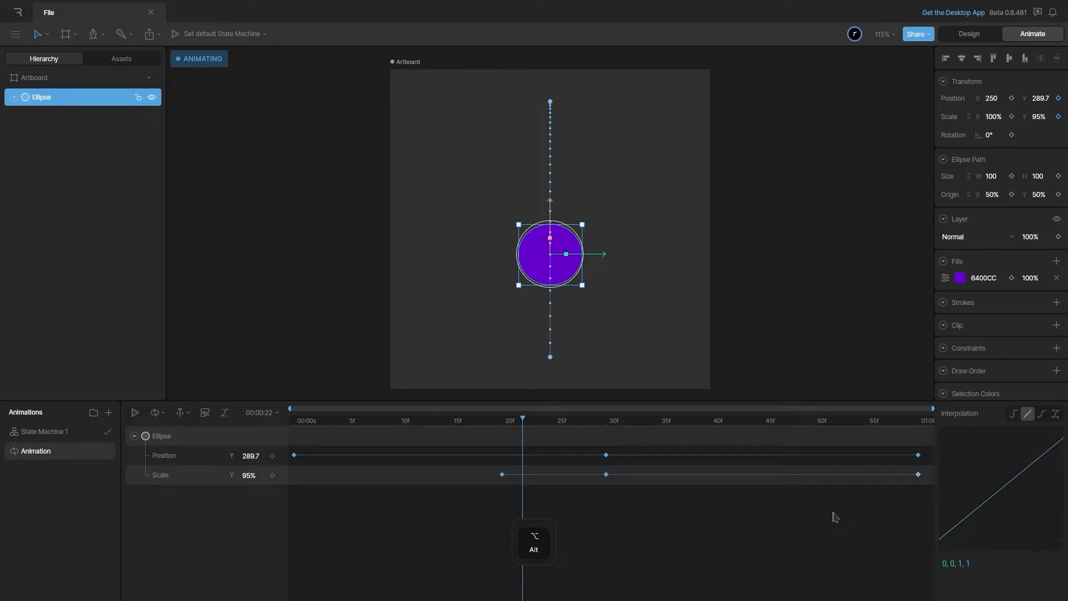
key("alt+comma")
key("alt+comma")
key("alt+comma")
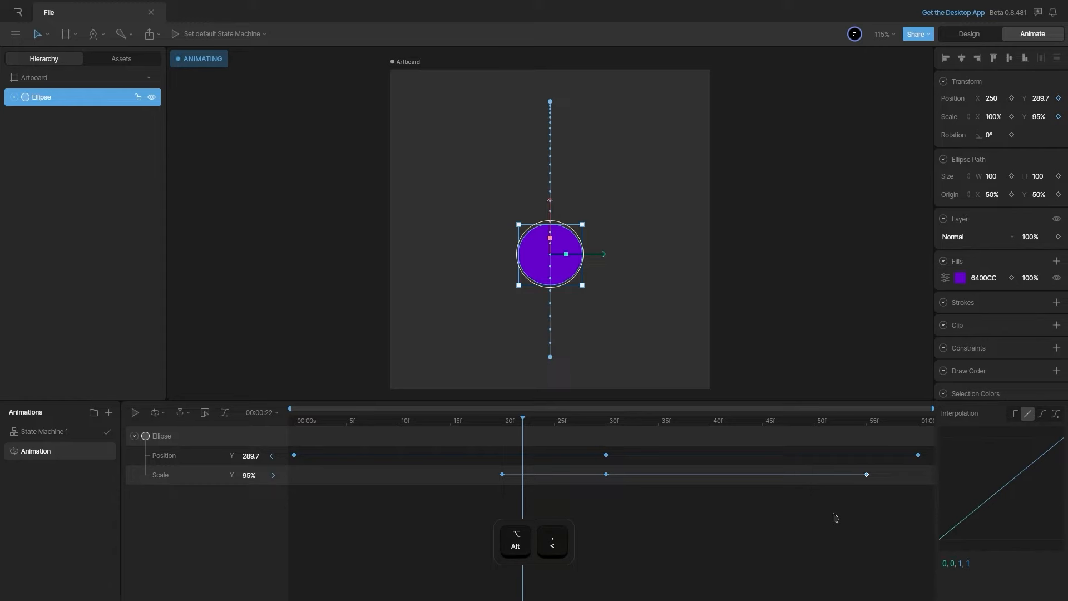
key("alt")
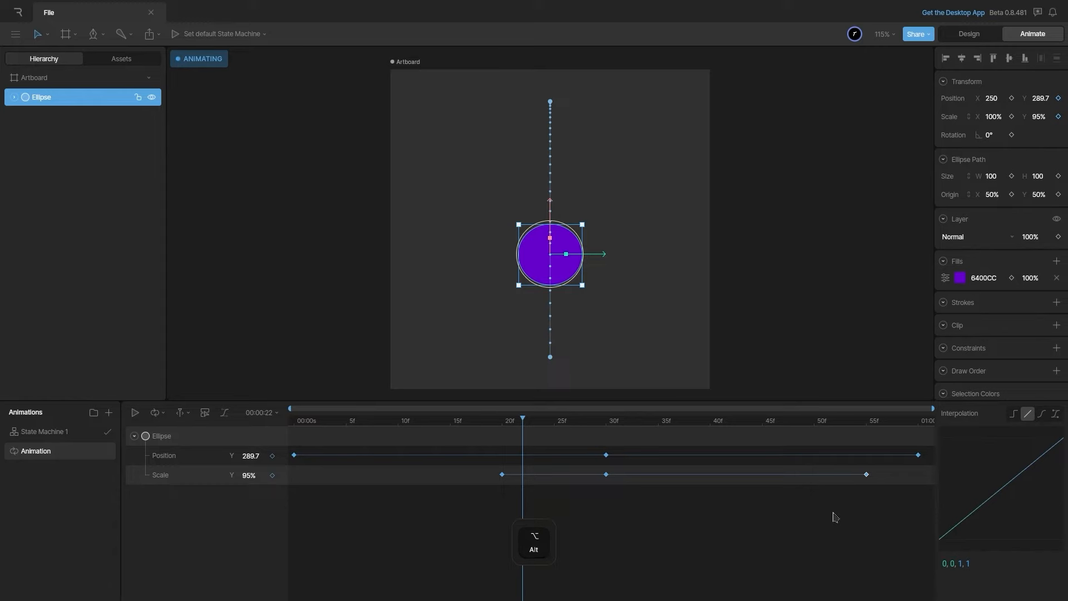
key("alt+period")
key("alt+period")
key("alt+period")
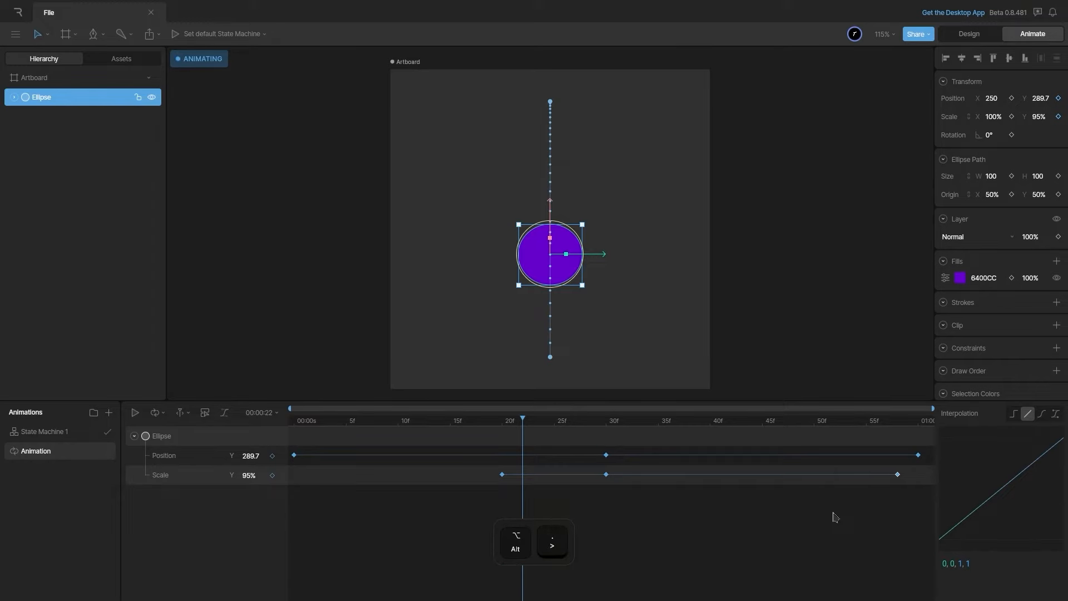
- Nudge the last scale key back to frame 50, jump it ten frames to frame 40, and preview the animation
key("alt+comma")
key("alt+comma")
key("alt+comma")
key("alt+comma")
key("alt+comma")
key("alt+comma")
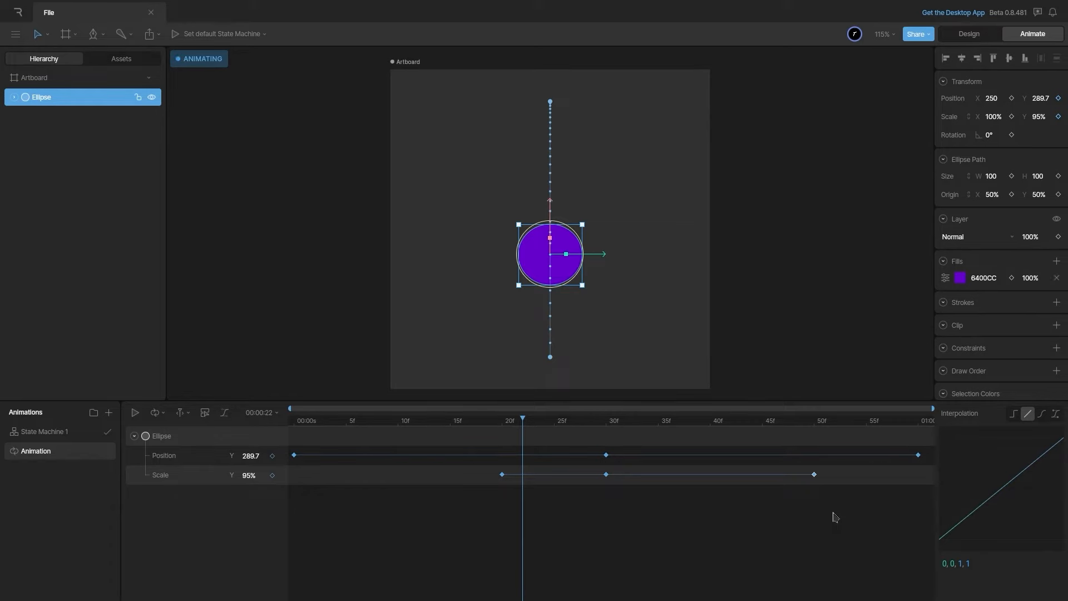
key("alt+shift+comma")
left_click(135, 413)
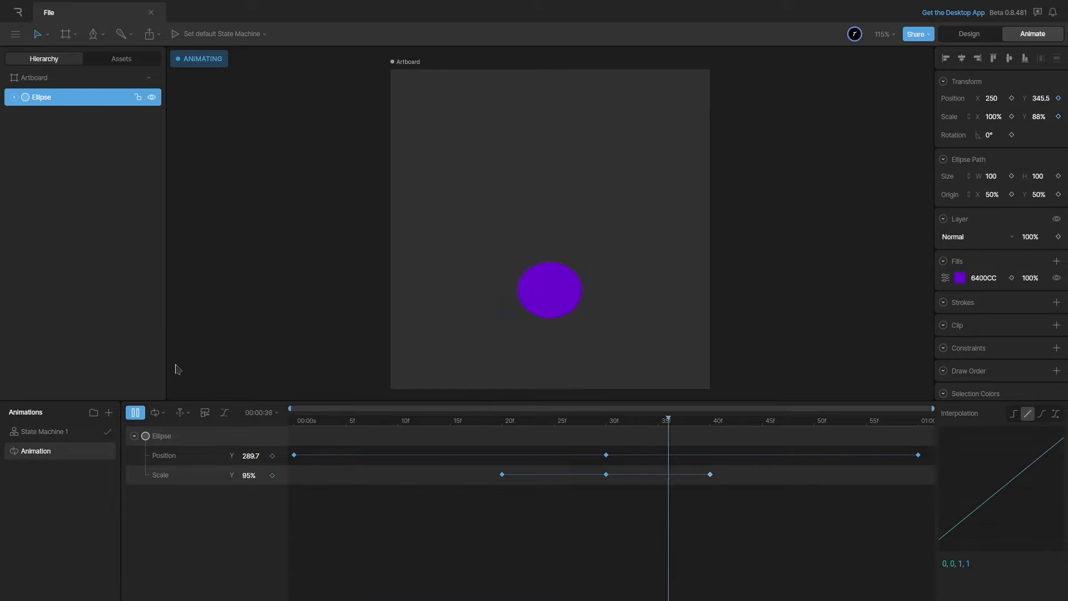
left_click(762, 504)
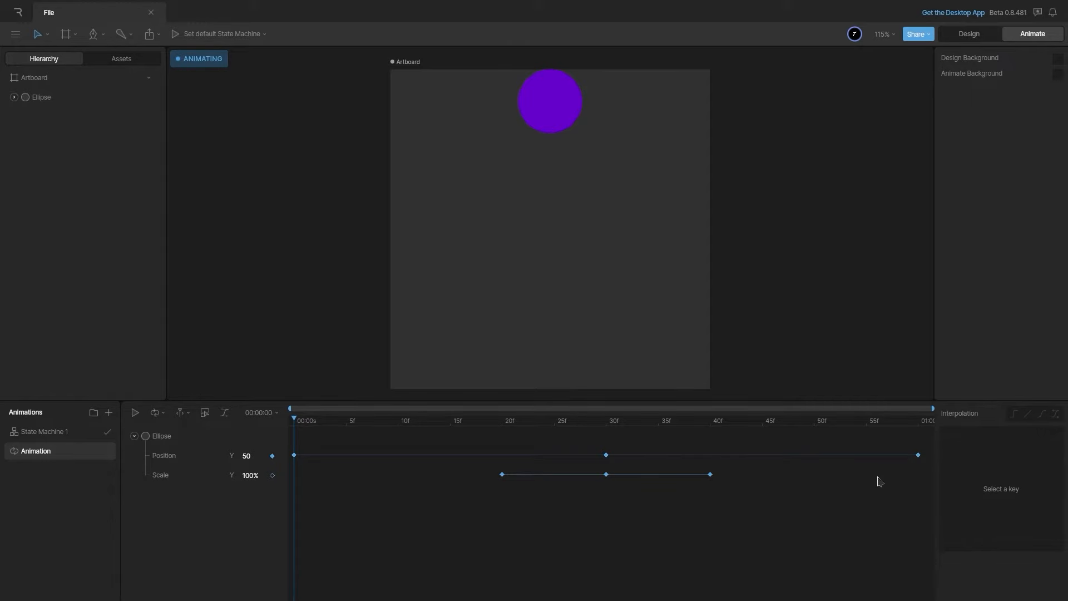
- Select all position and scale keys, compress them proportionally so the last position key lands on frame 30, and preview the animation
mouse_move(297, 424)
left_mouse_down()
mouse_move(921, 441)
mouse_move(288, 423)
mouse_move(299, 426)
left_mouse_up()
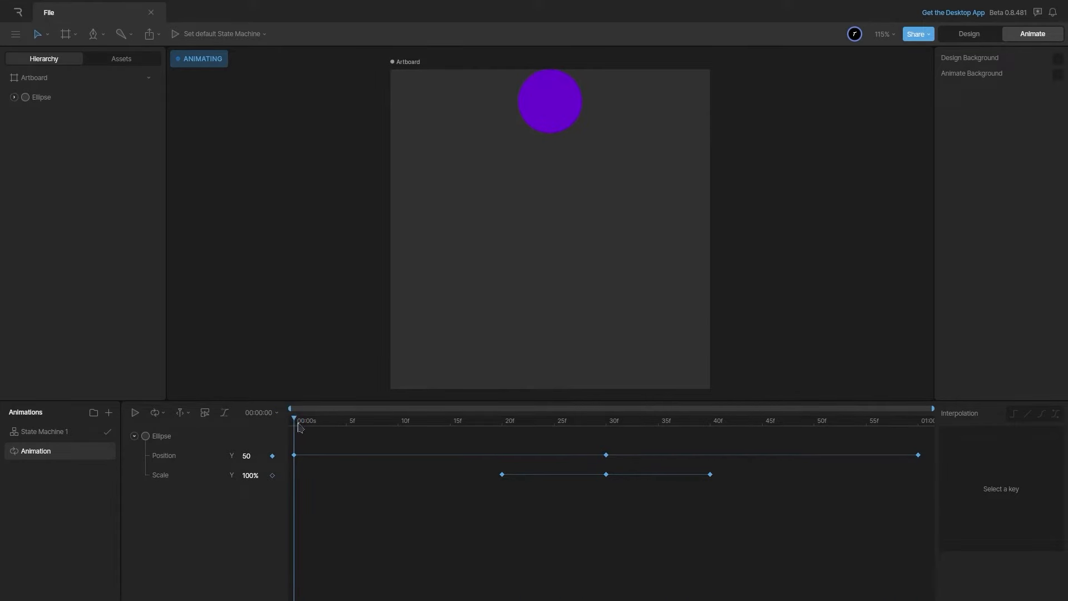
left_click(265, 413)
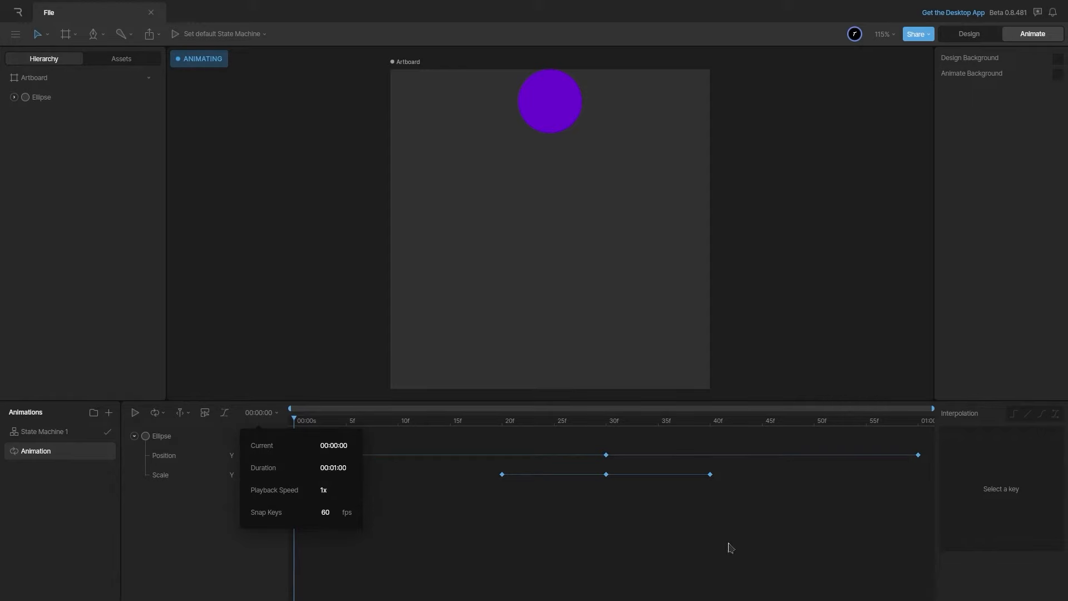
left_click_drag(917, 501, 290, 425)
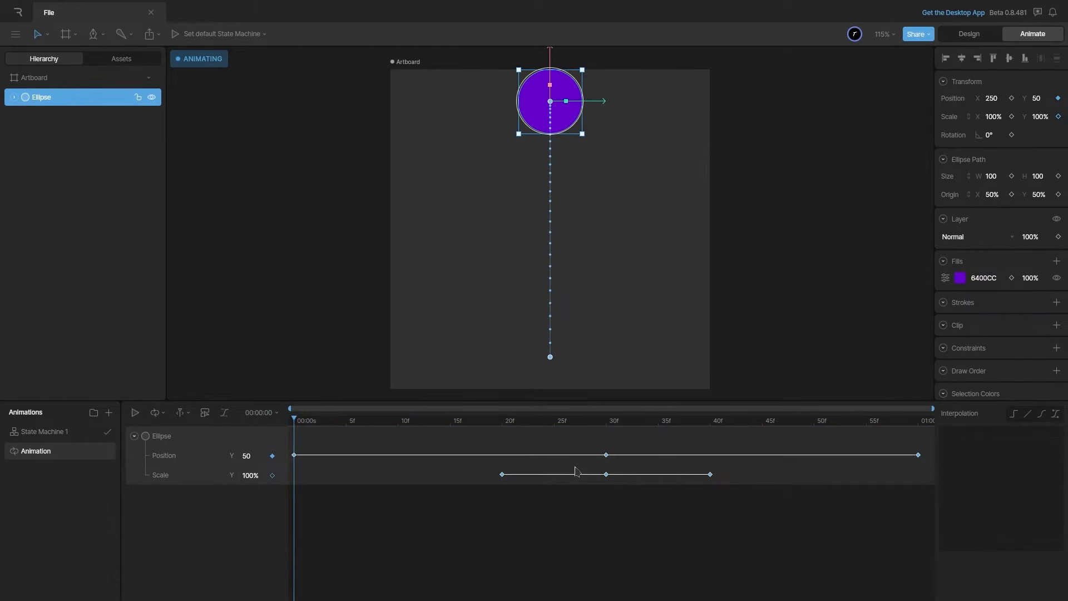
key("alt")
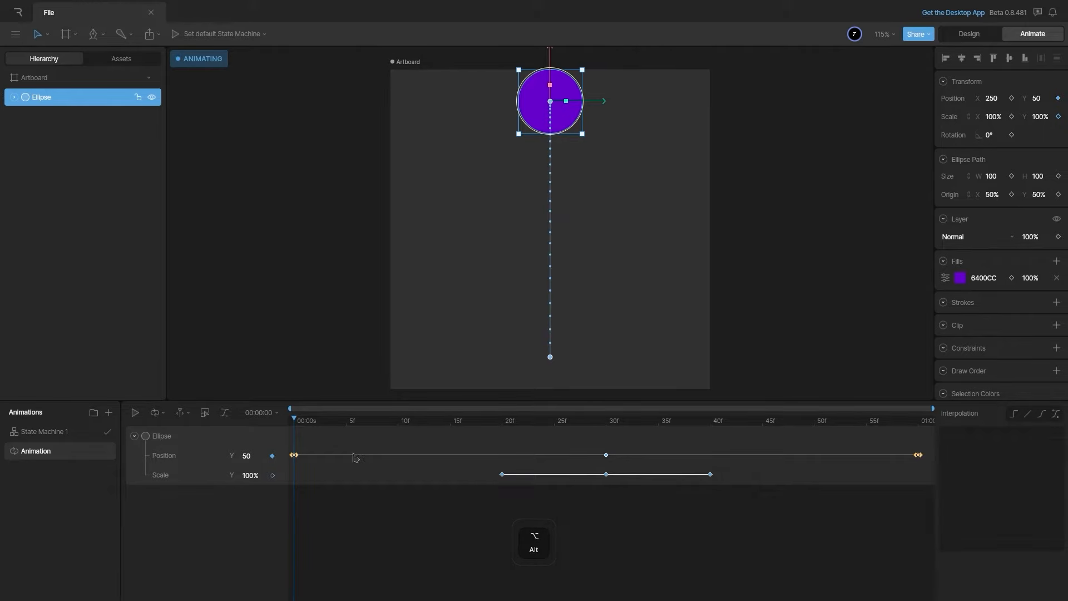
left_click(295, 455)
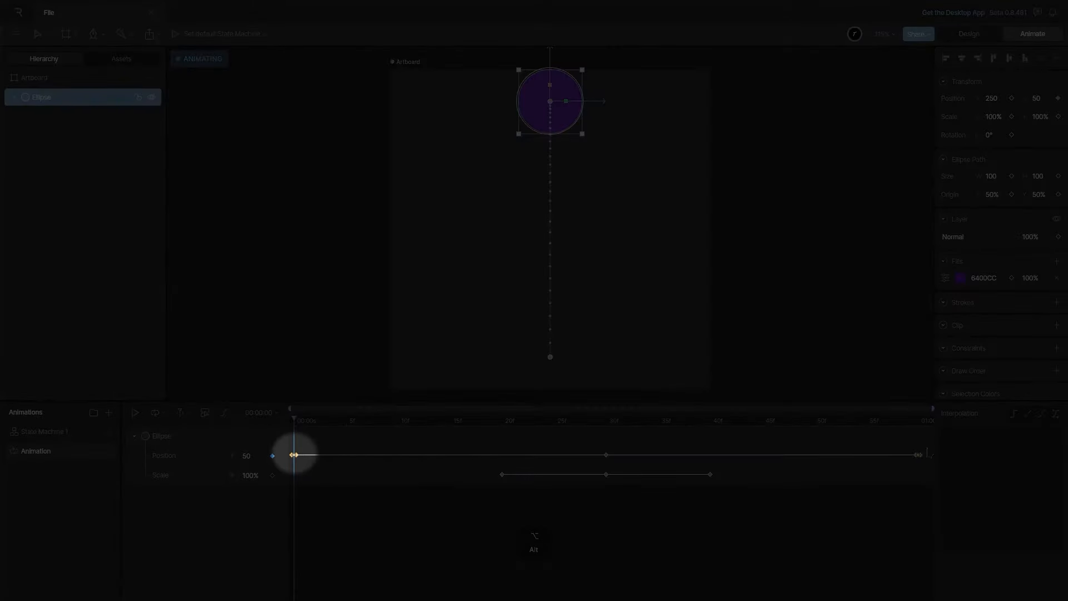
left_click(919, 455)
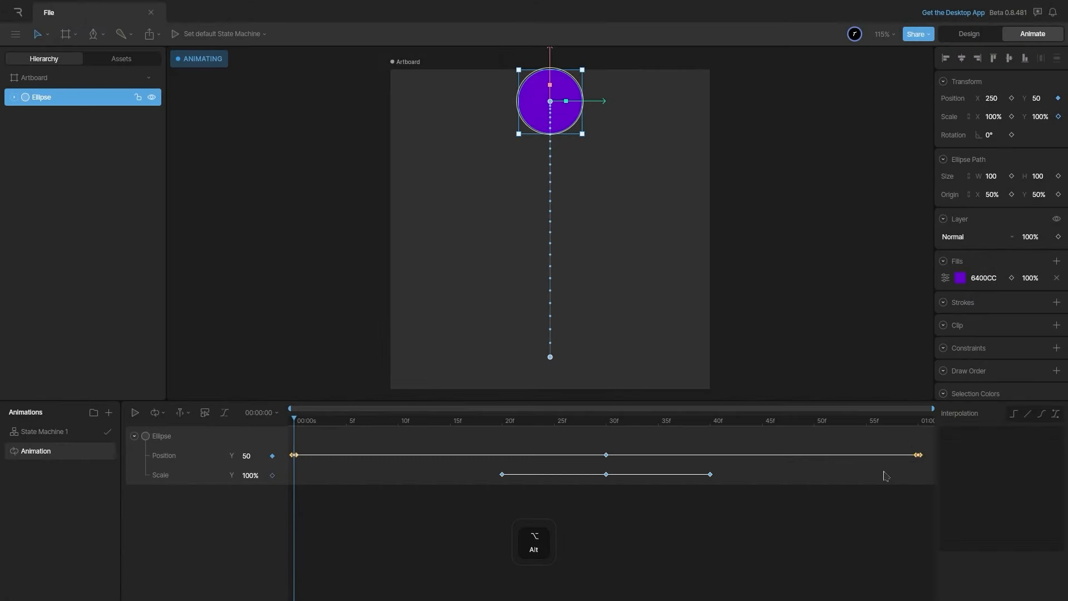
left_click_drag(918, 455, 607, 455)
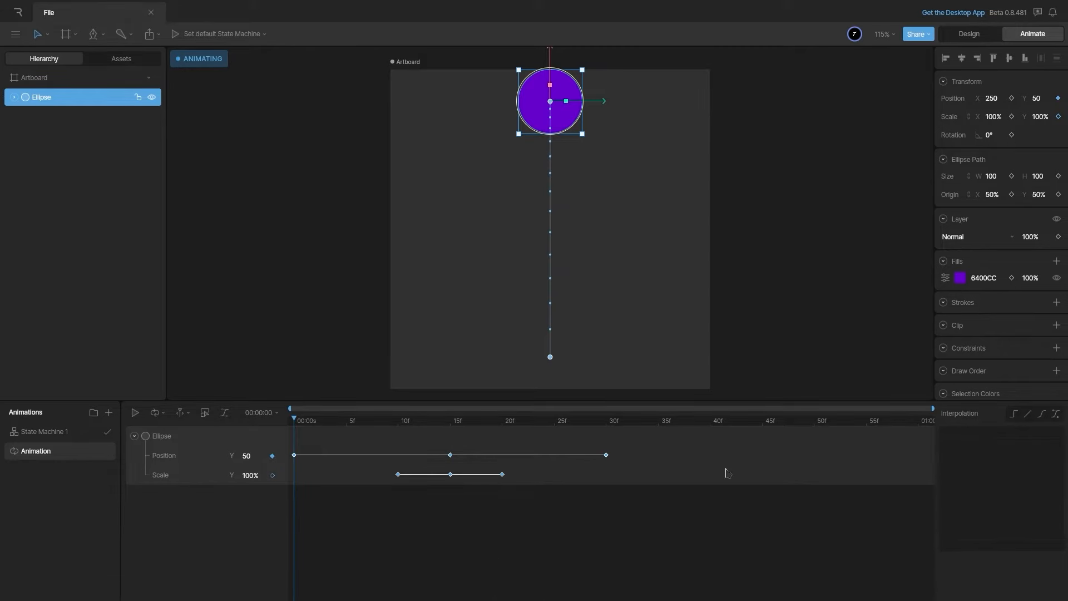
key("space")
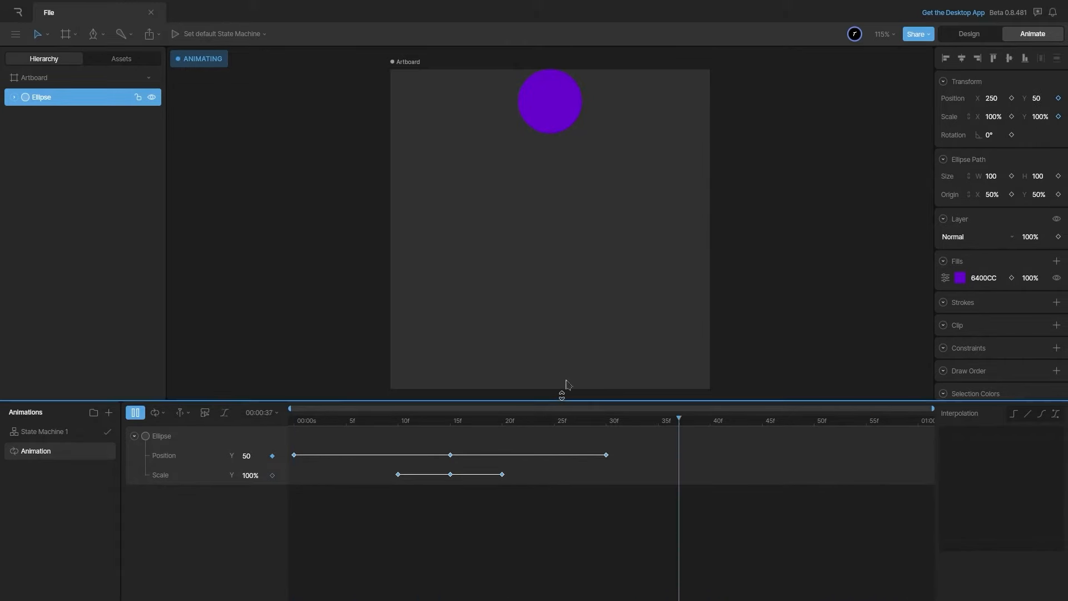
key("space")
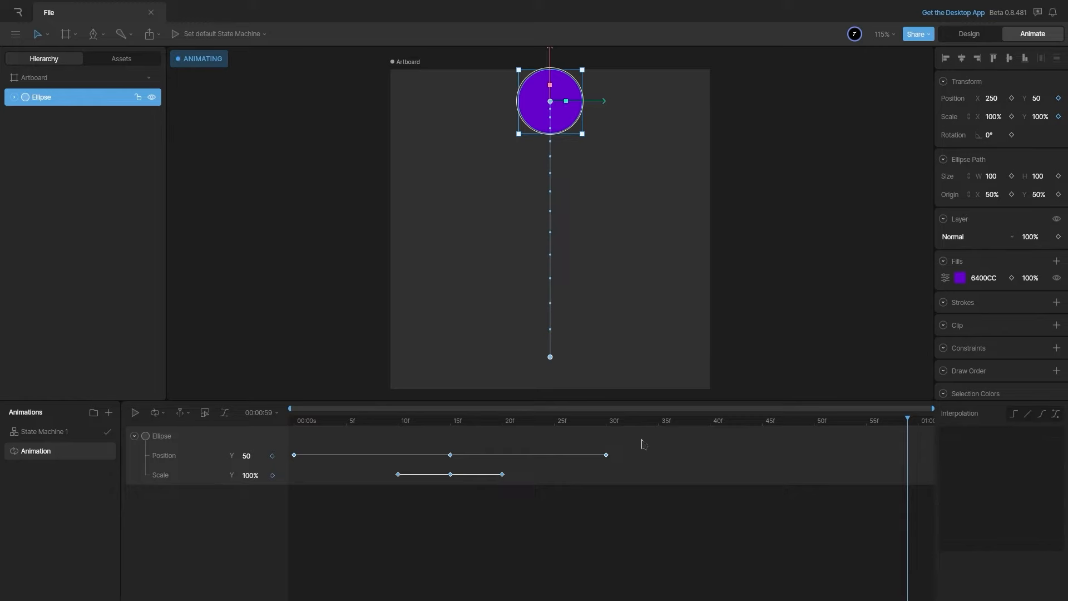
- Enable the work area and set its end to frame 30
left_click(264, 415)
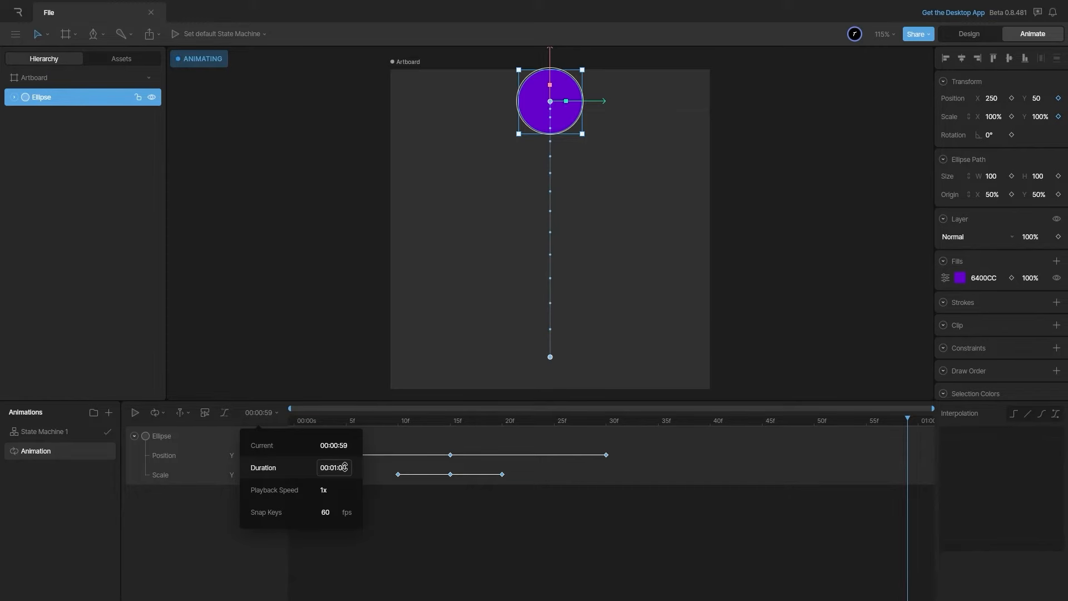
left_click(156, 413)
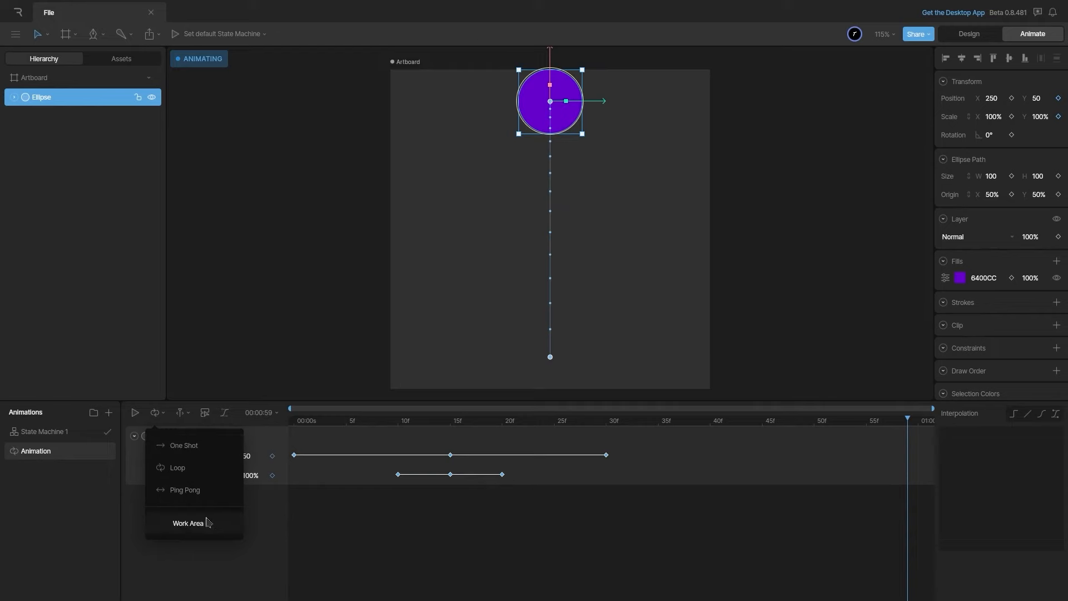
left_click(168, 527)
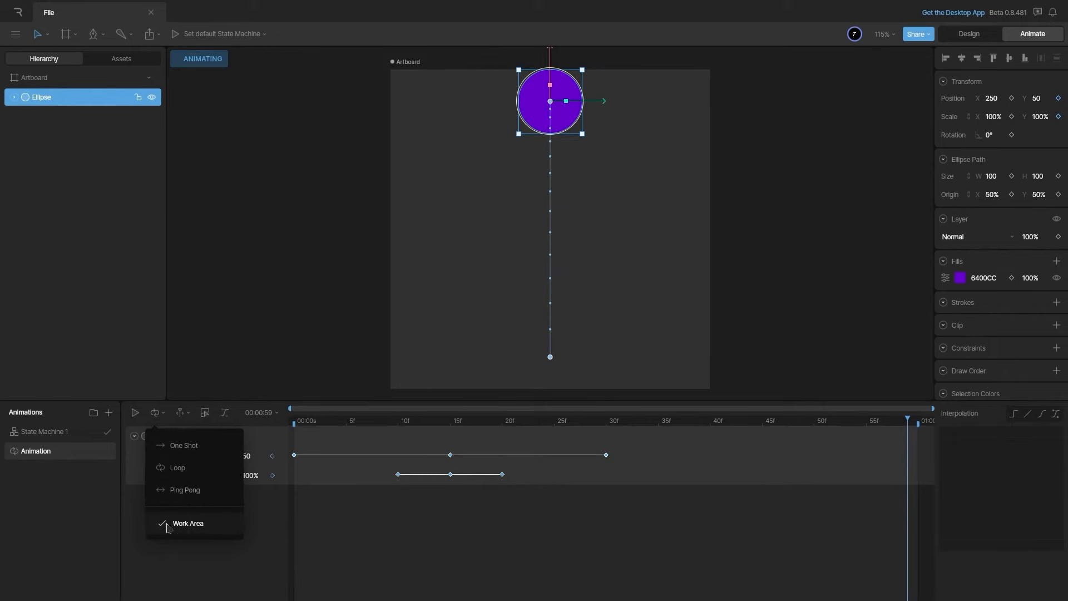
left_click(326, 547)
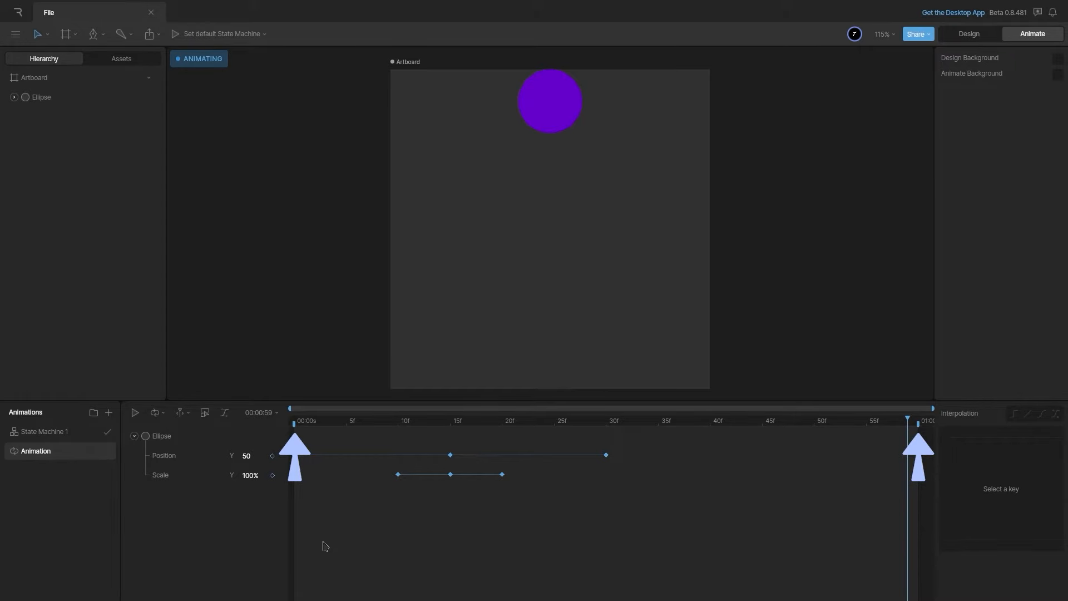
left_click_drag(919, 424, 610, 503)
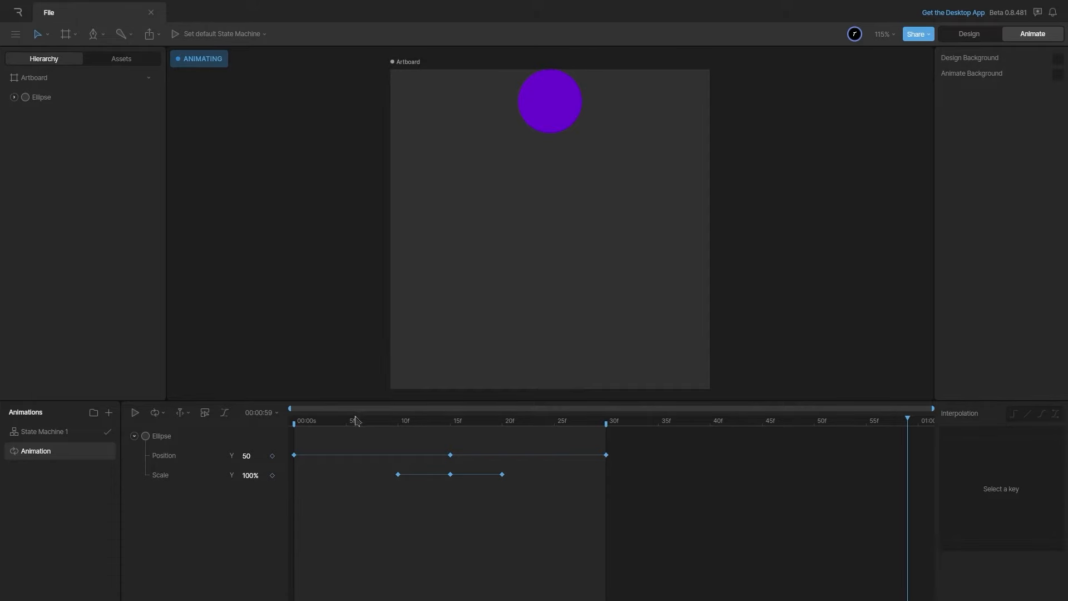
- Scrub the playhead to frame 30 and play the animation within the work area
left_click_drag(340, 421, 608, 461)
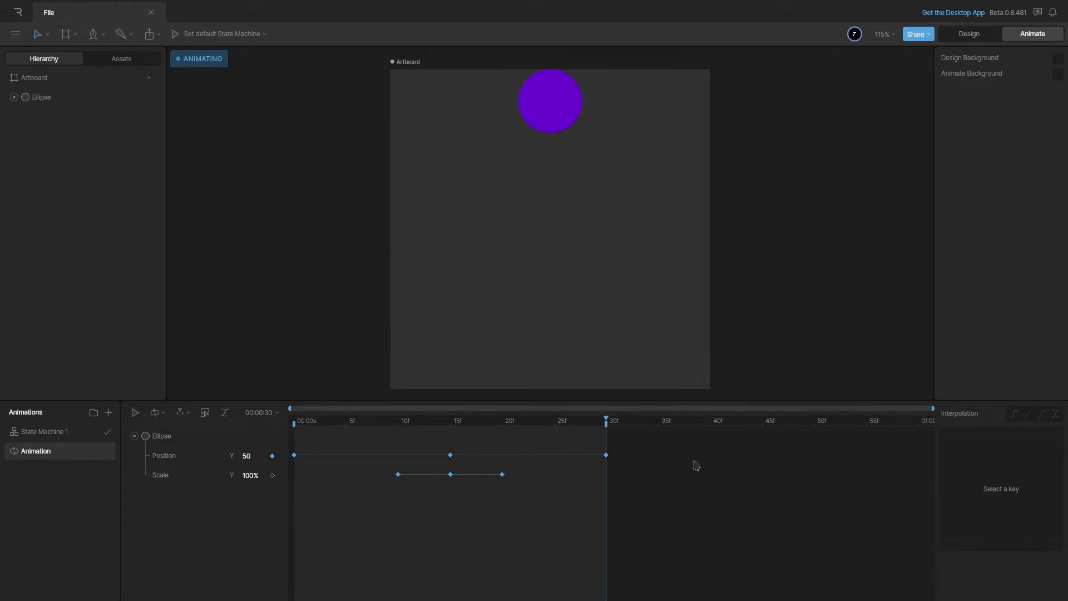
key("space")
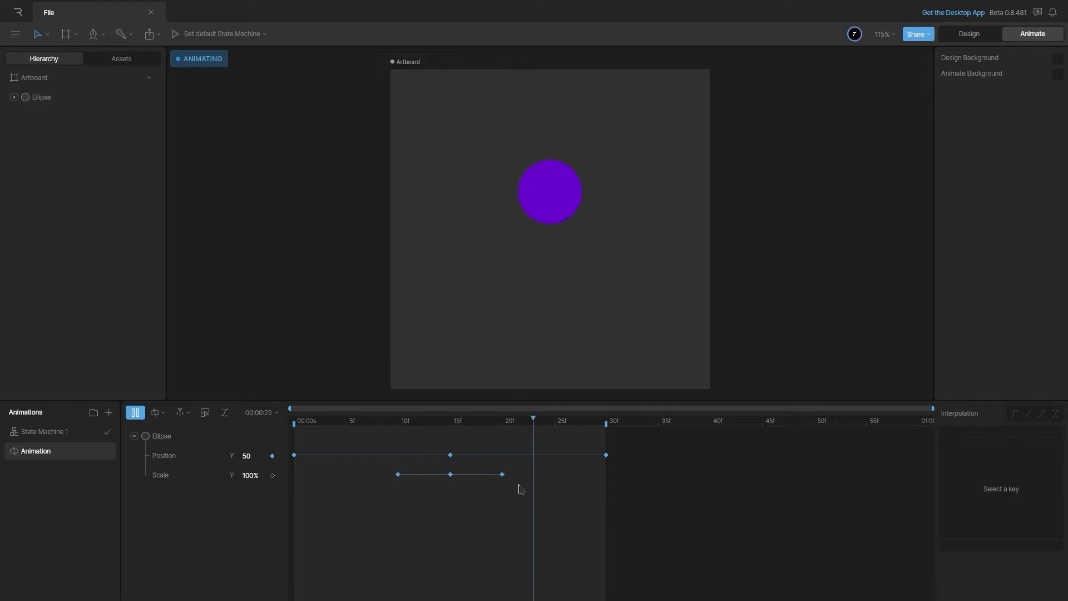
left_click(135, 412)
- Turn the animation's work area off and back on
left_click(158, 412)
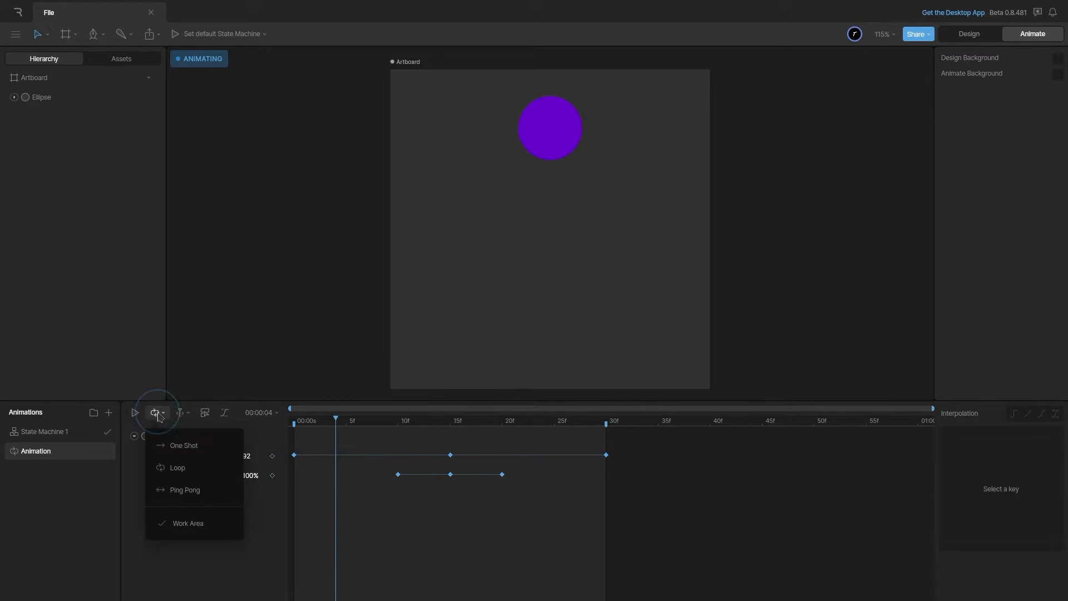
left_click(658, 553)
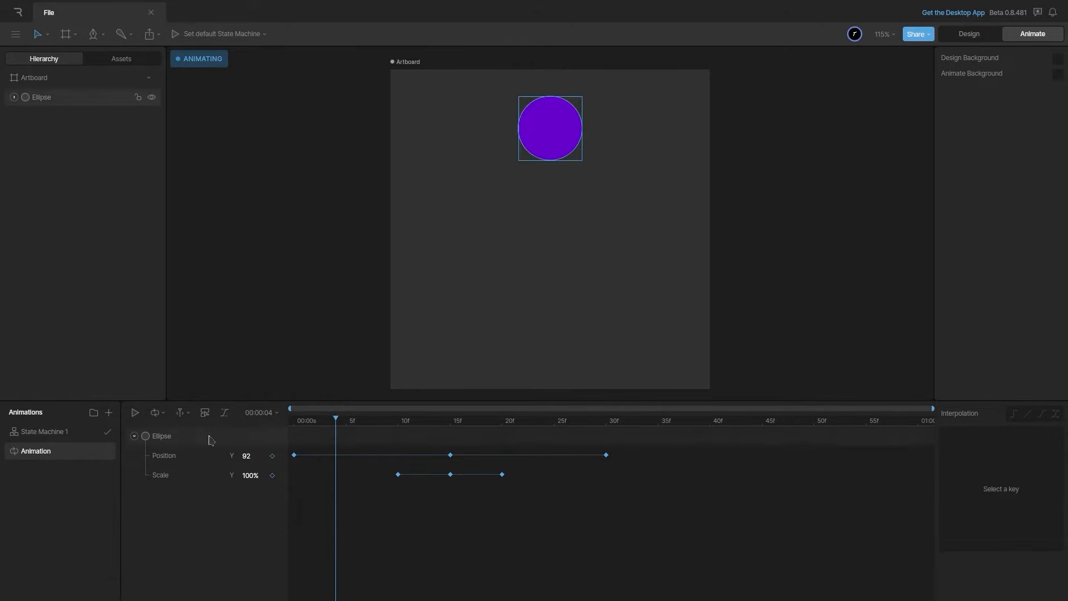
left_click(156, 412)
left_click(224, 523)
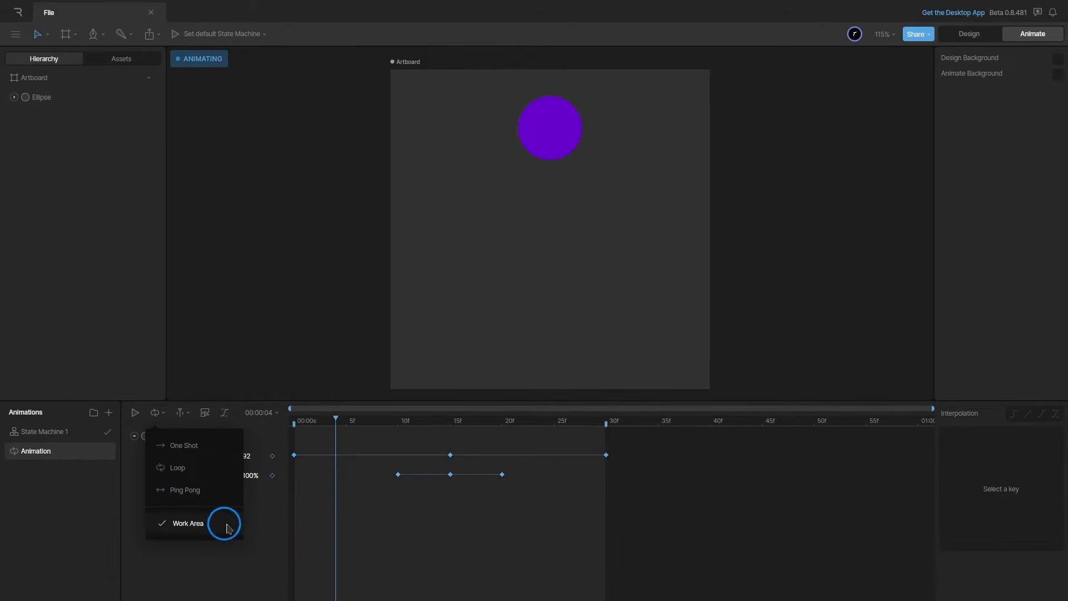
left_click(508, 527)
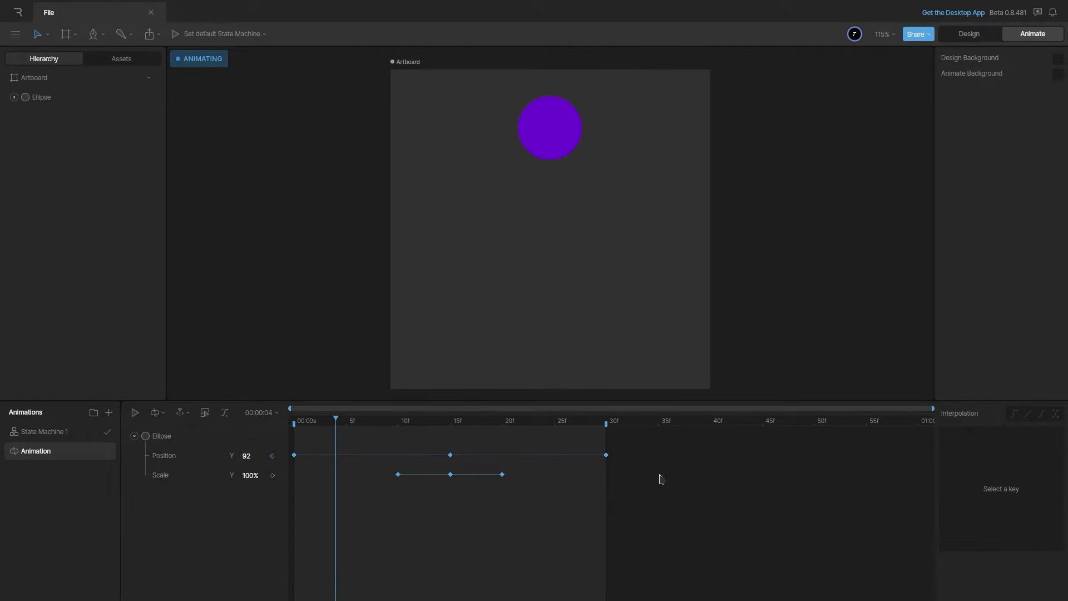
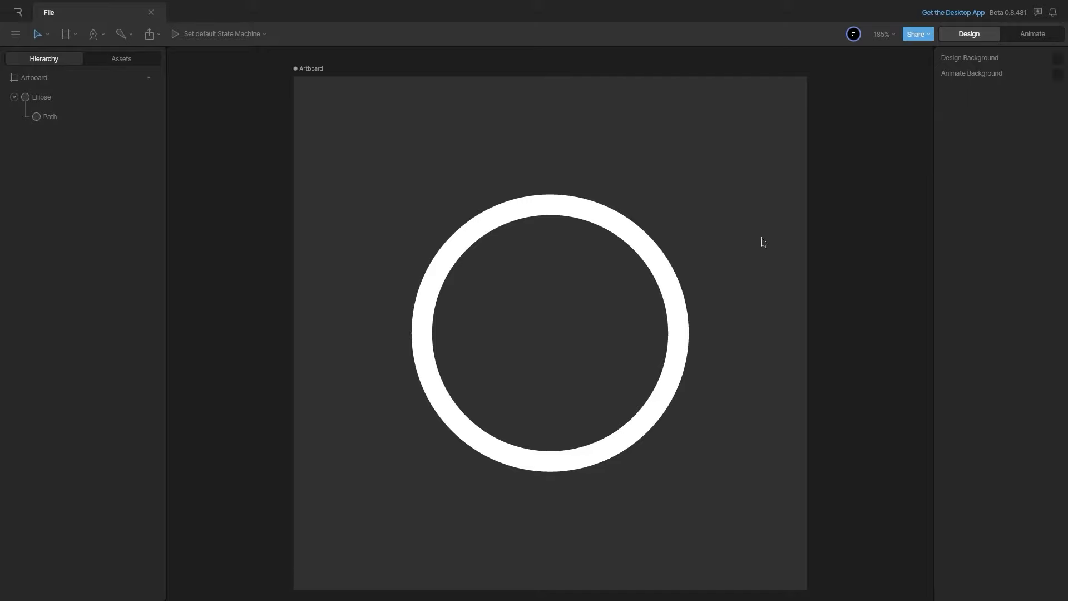
- Set the ellipse stroke's Trim Path to Sequential in its stroke options
left_click(636, 241)
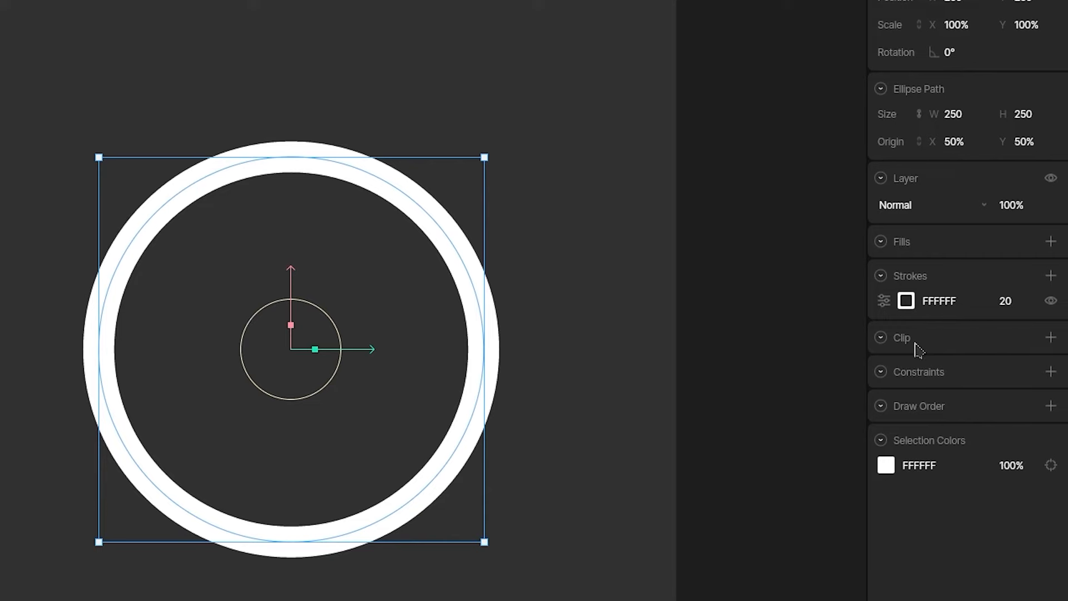
left_click(884, 303)
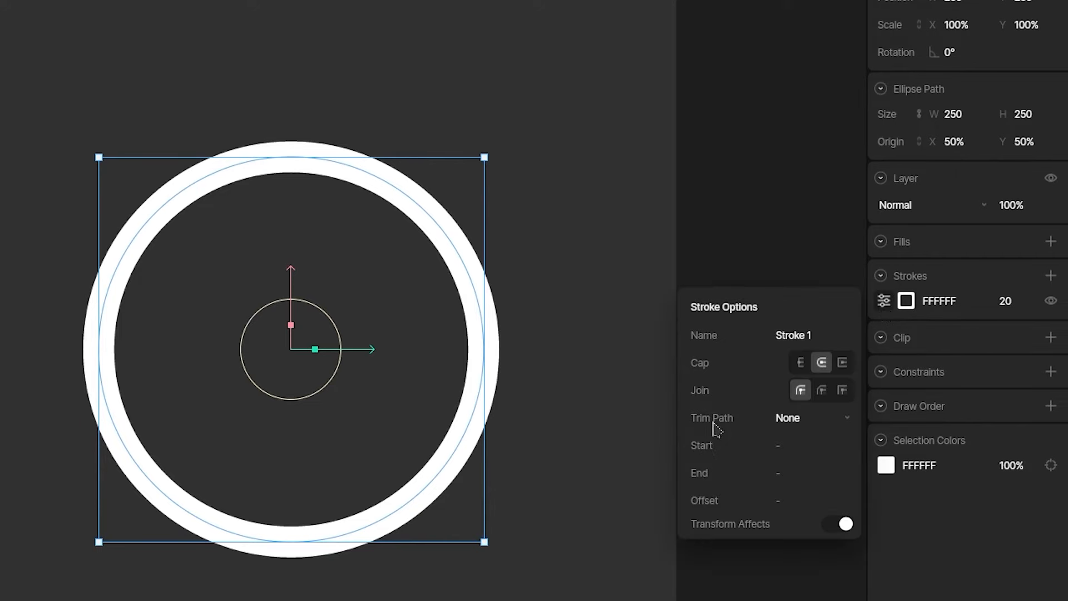
left_click(814, 429)
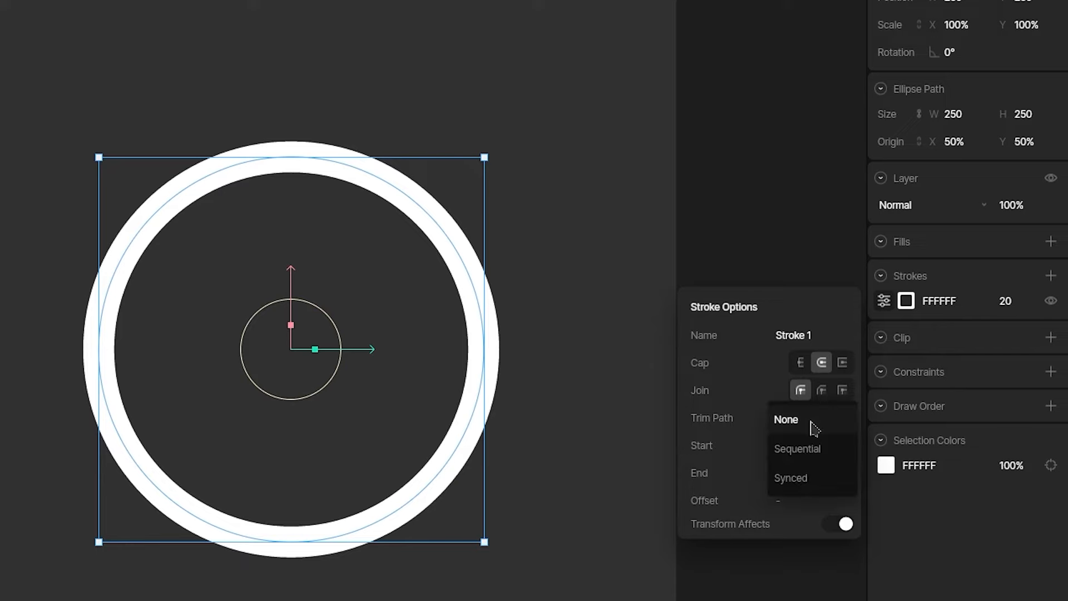
left_click(828, 452)
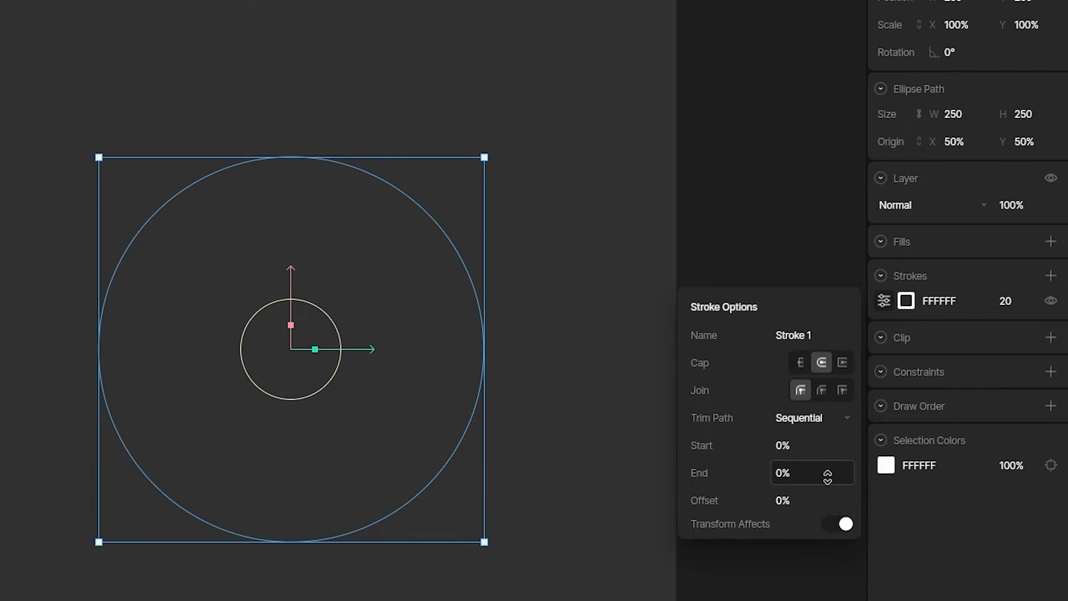
- Increase the stroke's trim End and set it to 25% so a quarter arc is drawn
mouse_move(827, 477)
left_mouse_down()
mouse_move(813, 334)
mouse_move(810, 381)
left_mouse_up()
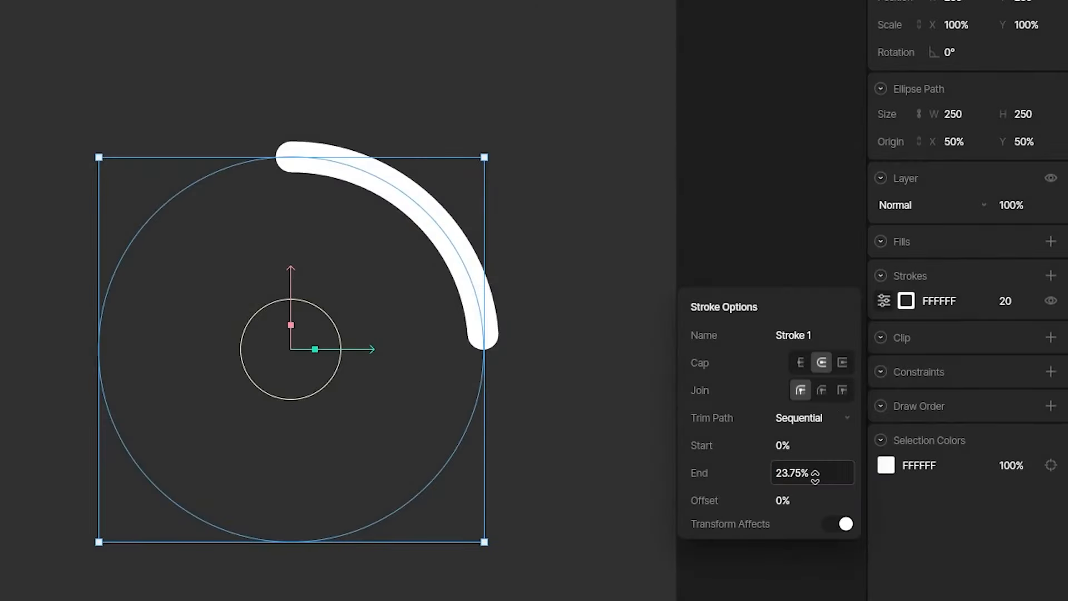
left_click(809, 479)
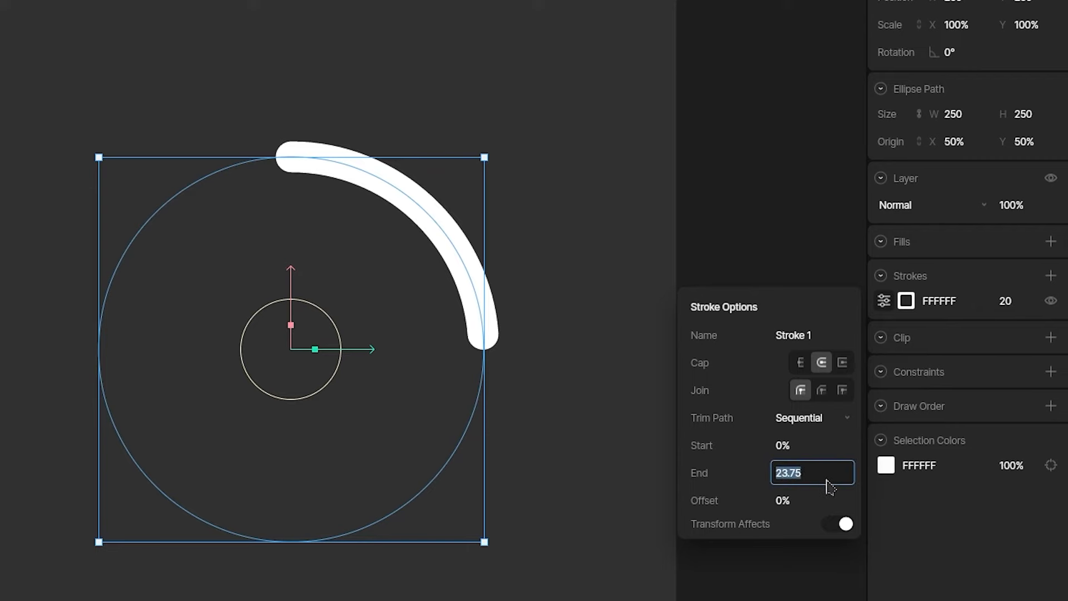
type("25")
key("Return")
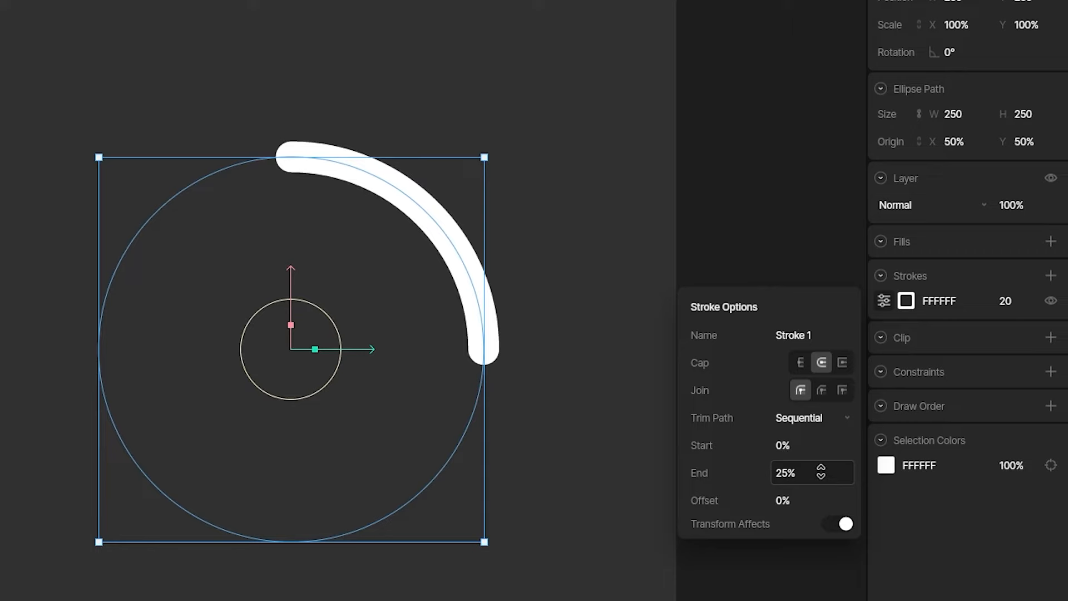
- Reduce the stroke's trim End to 22.5% and set its trim Start to 0%
left_click_drag(823, 474, 818, 496)
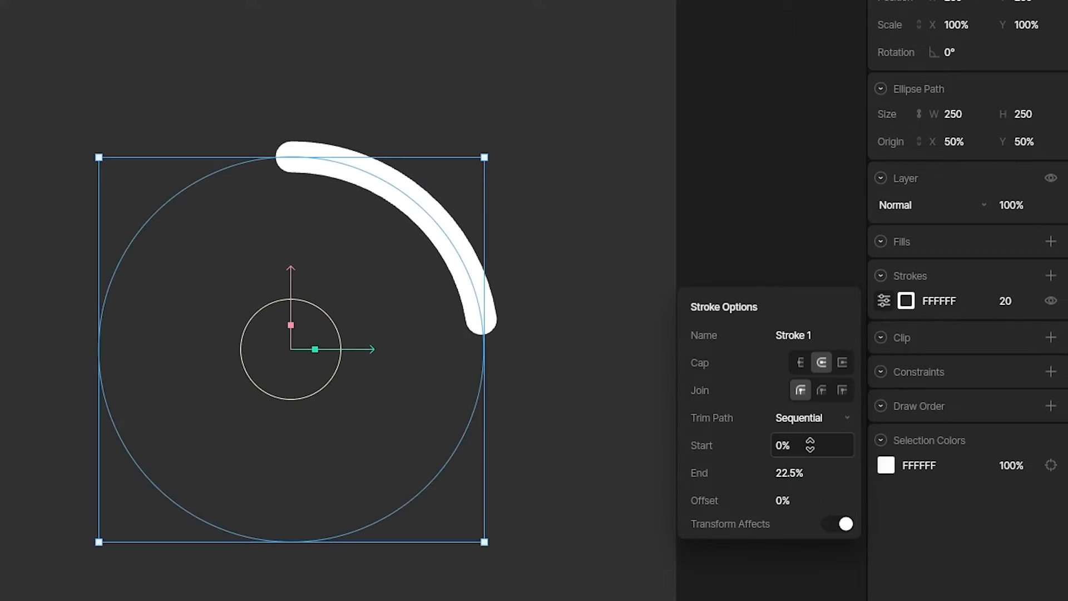
left_click_drag(811, 445, 816, 448)
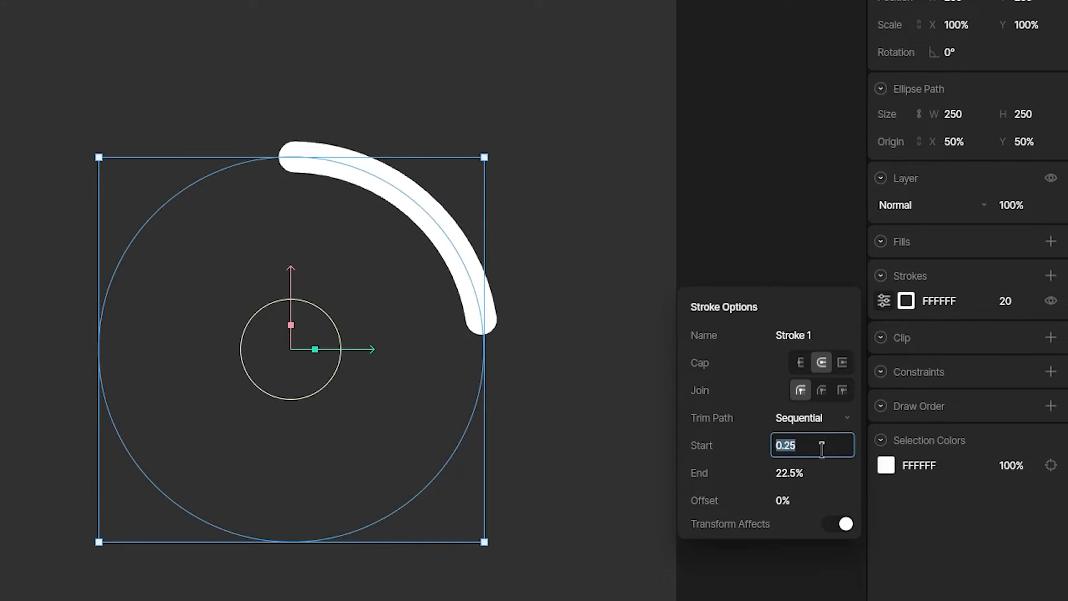
type("0")
key("Return")
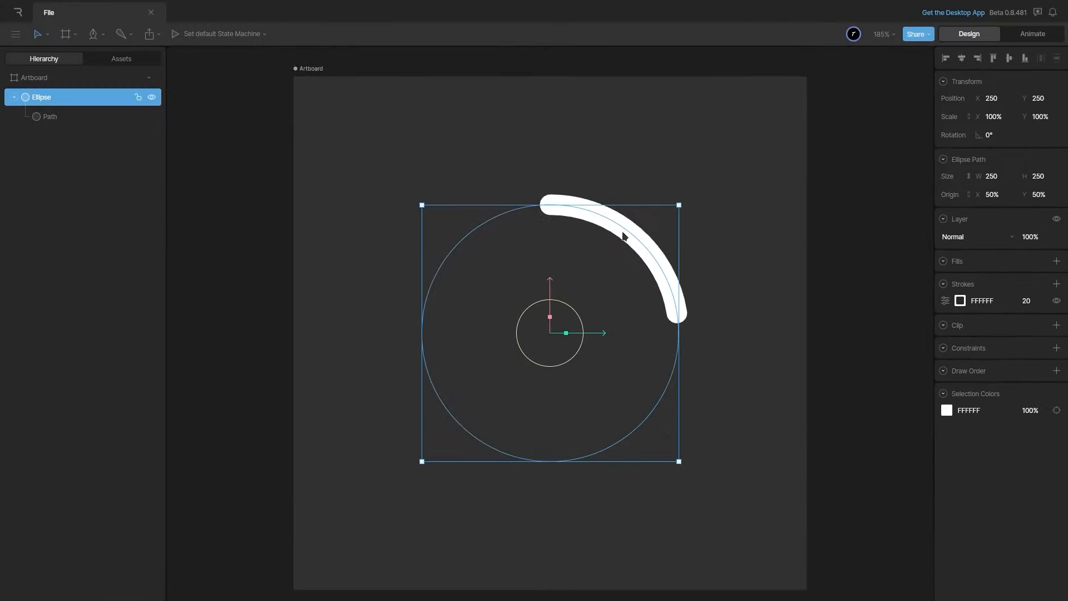
- Edit the ellipse's vertices, select the top vertex, reverse the path direction twice, and finish editing
double_click(624, 236)
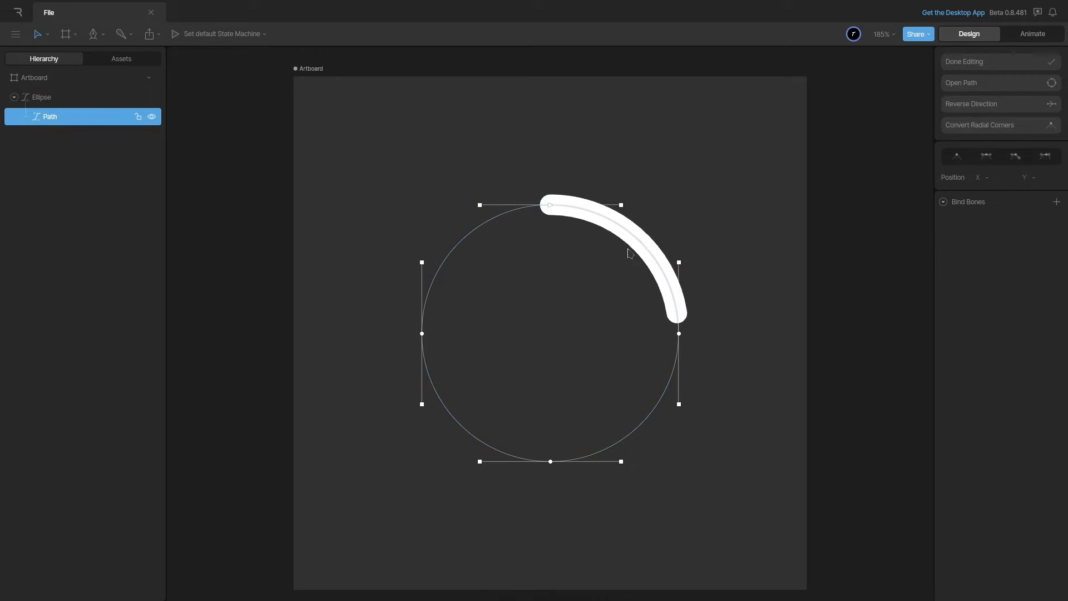
left_click_drag(618, 250, 532, 179)
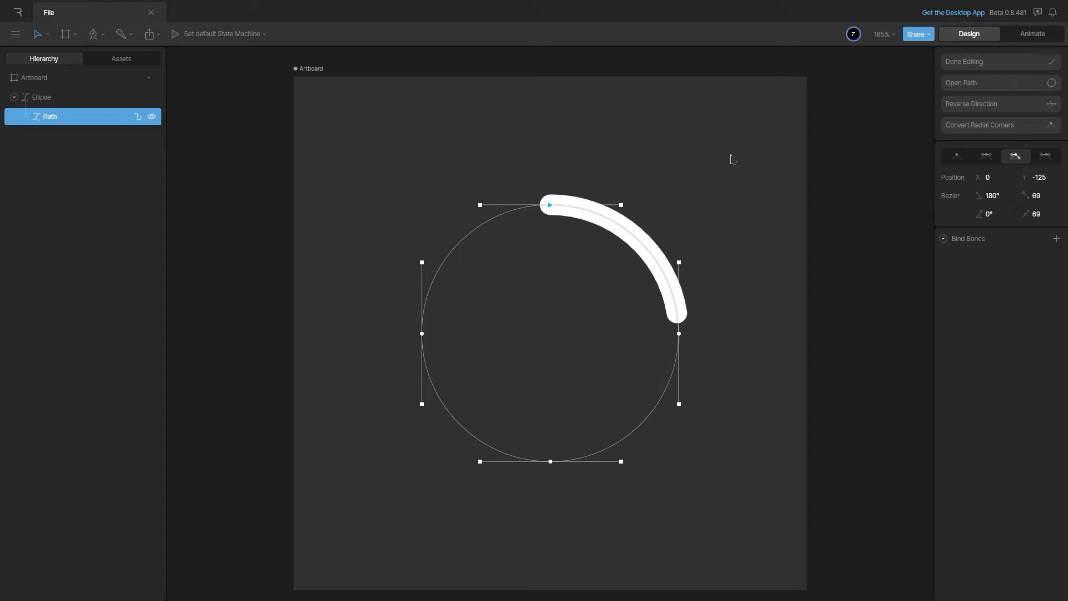
left_click(959, 111)
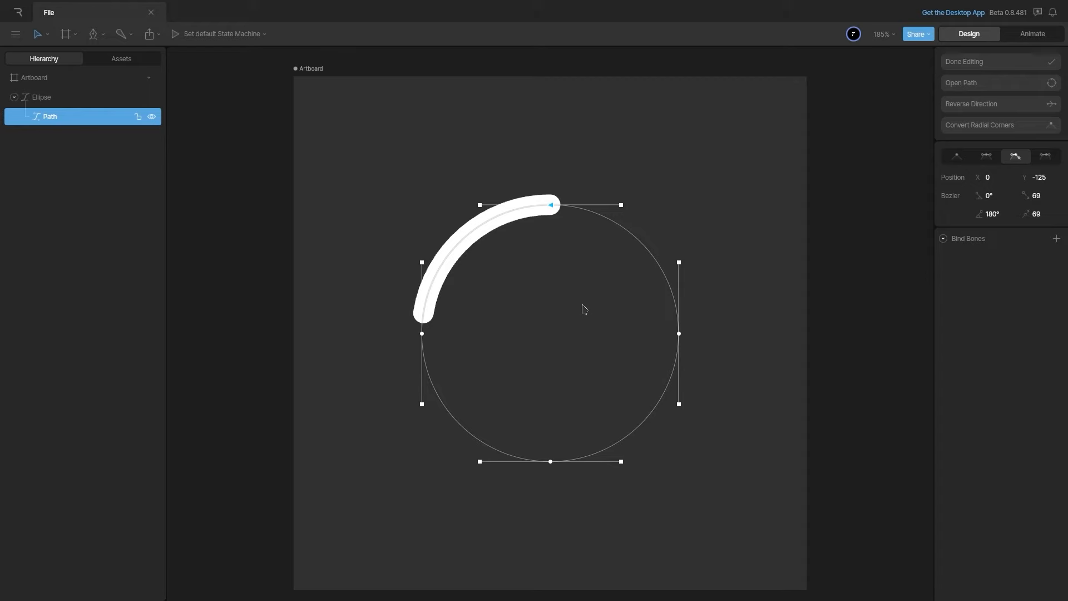
left_click(972, 103)
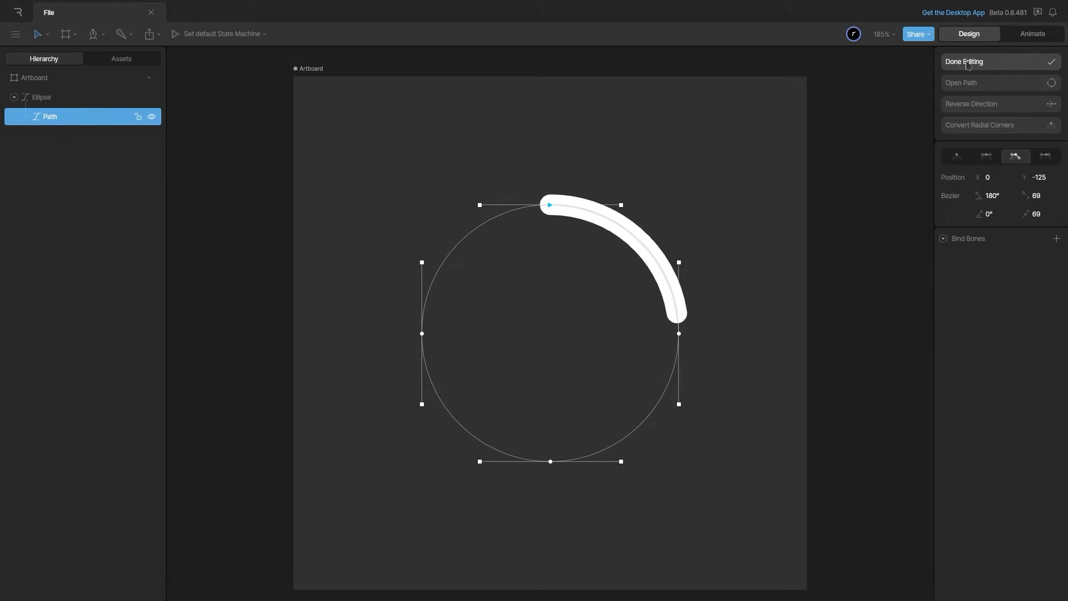
left_click(959, 61)
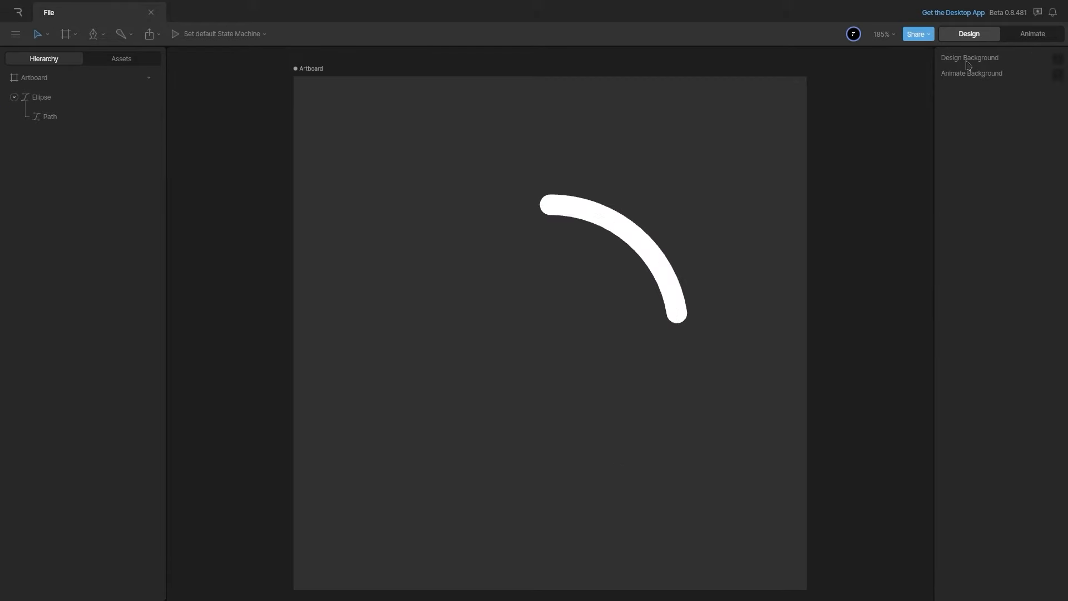
- Reopen the arc's stroke options and set the trim Offset to 11%
left_click(649, 253)
left_click(946, 242)
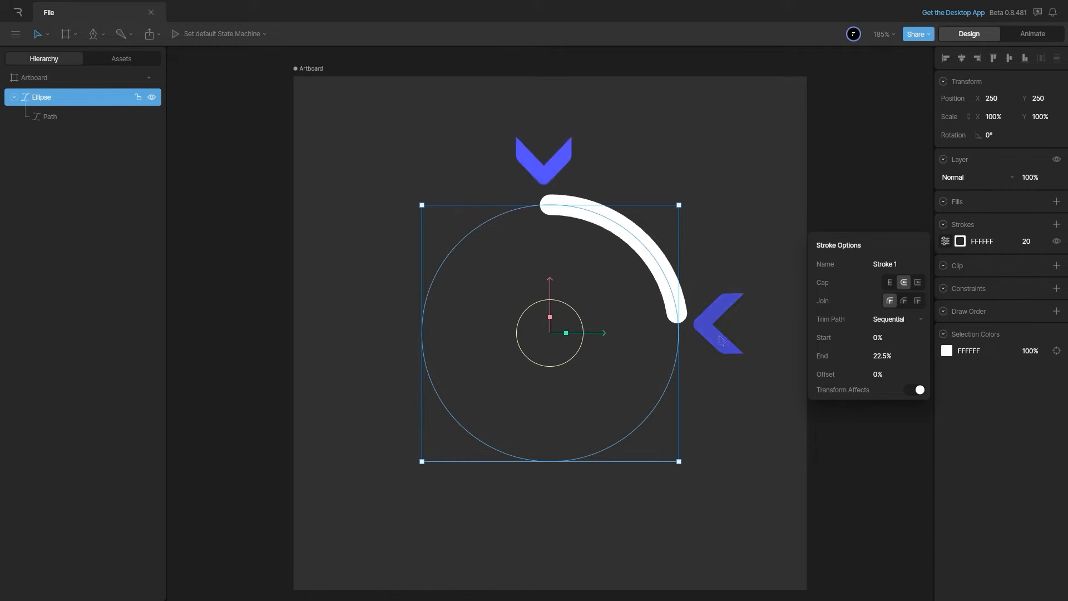
left_click(896, 374)
type("11")
key("Return")
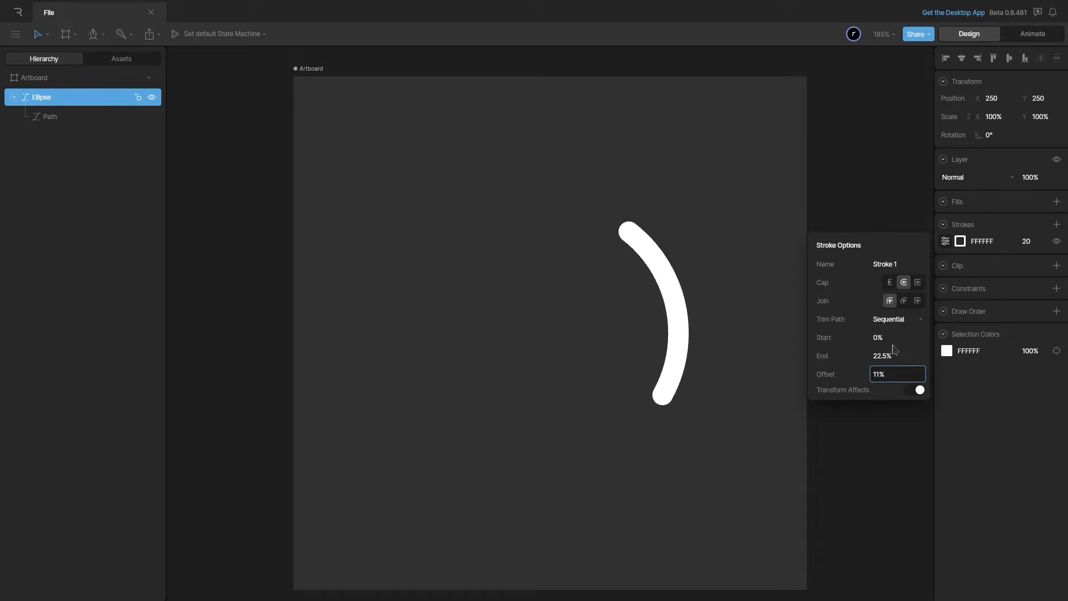
- Adjust the trim Start to 1.25%, End to 23% and Offset to -8%, and reset Trim Path to None
left_click_drag(893, 345, 889, 310)
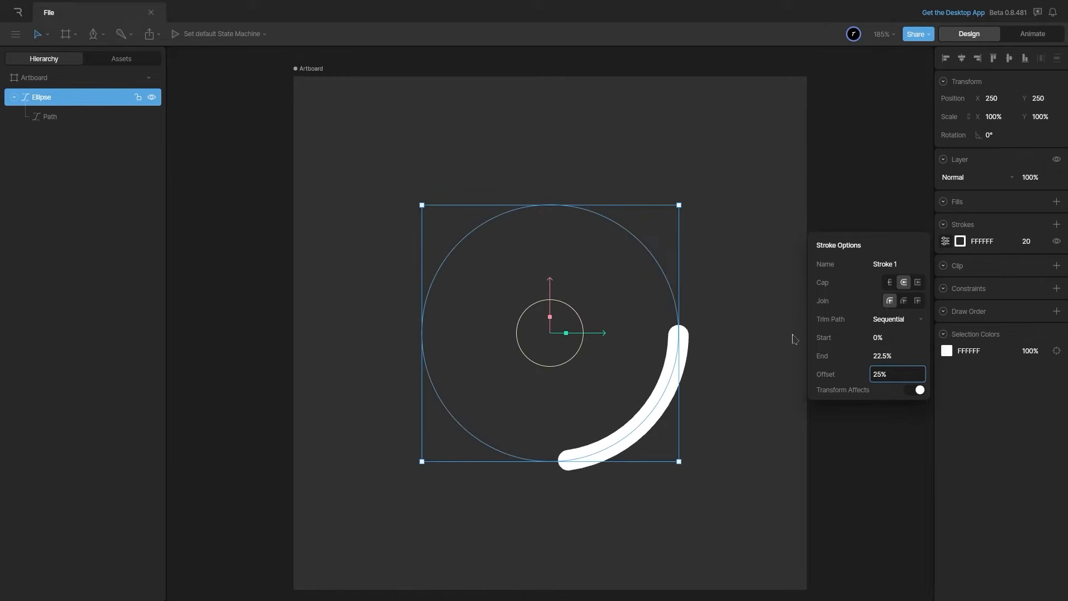
left_click_drag(891, 337, 876, 469)
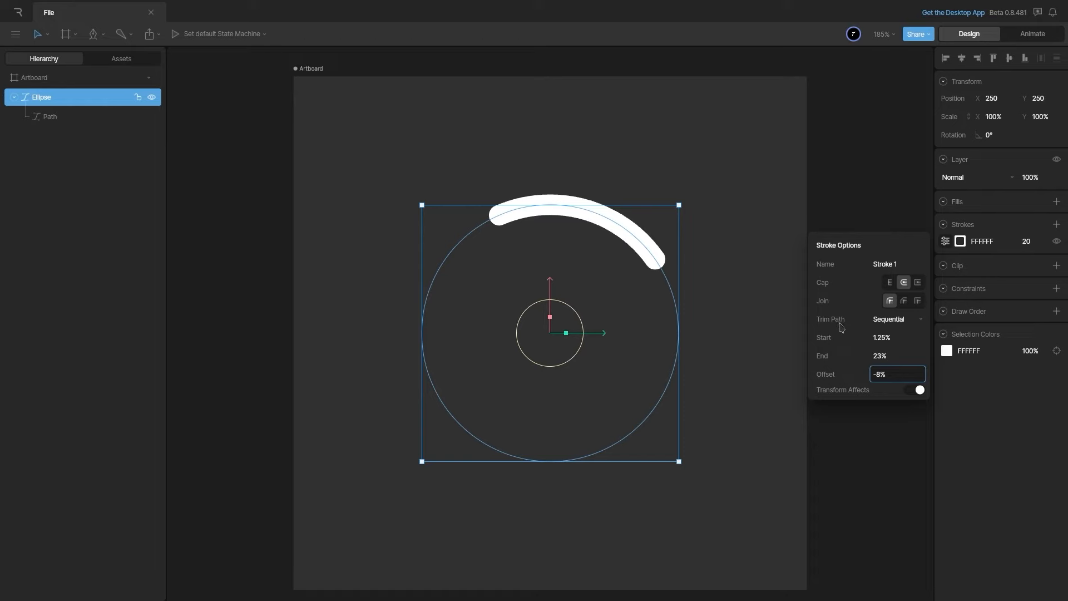
left_click(899, 322)
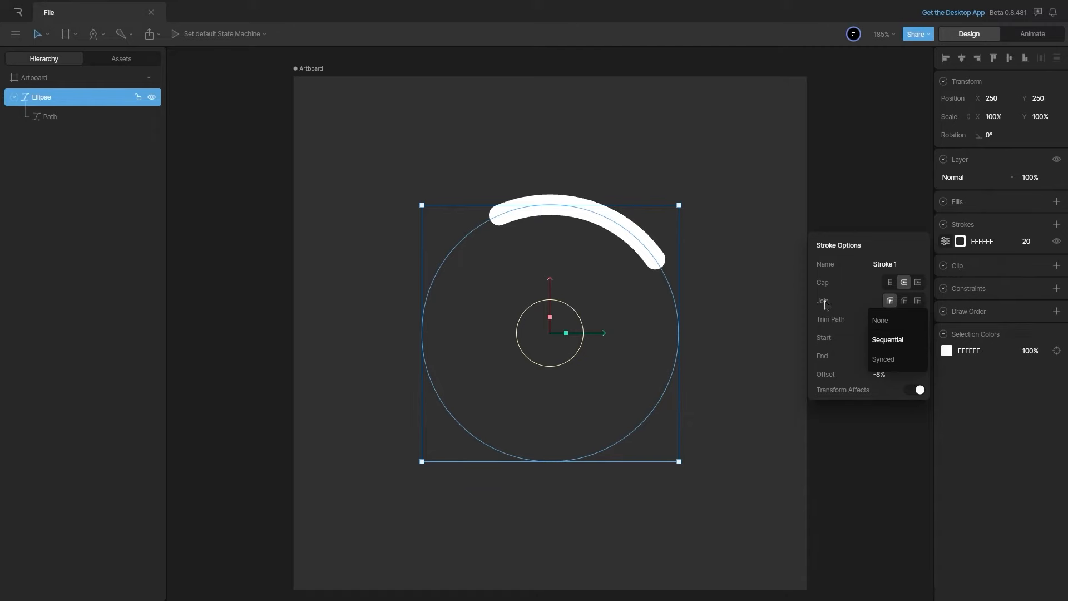
left_click(890, 320)
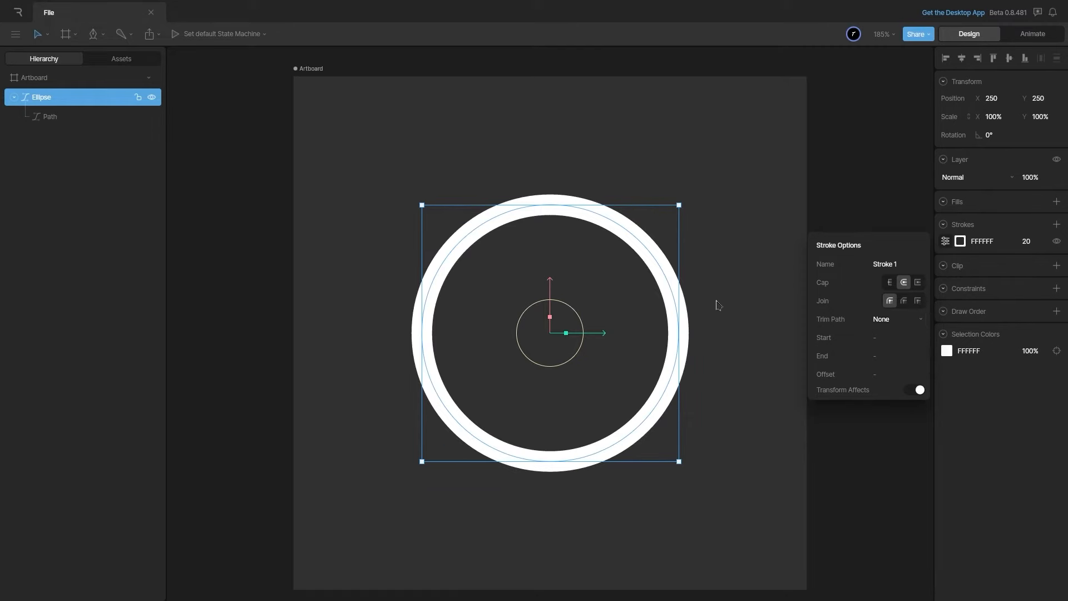
- Duplicate the ellipse's path and scale the copy uniformly to 63% to form an inner ring
left_click(81, 117)
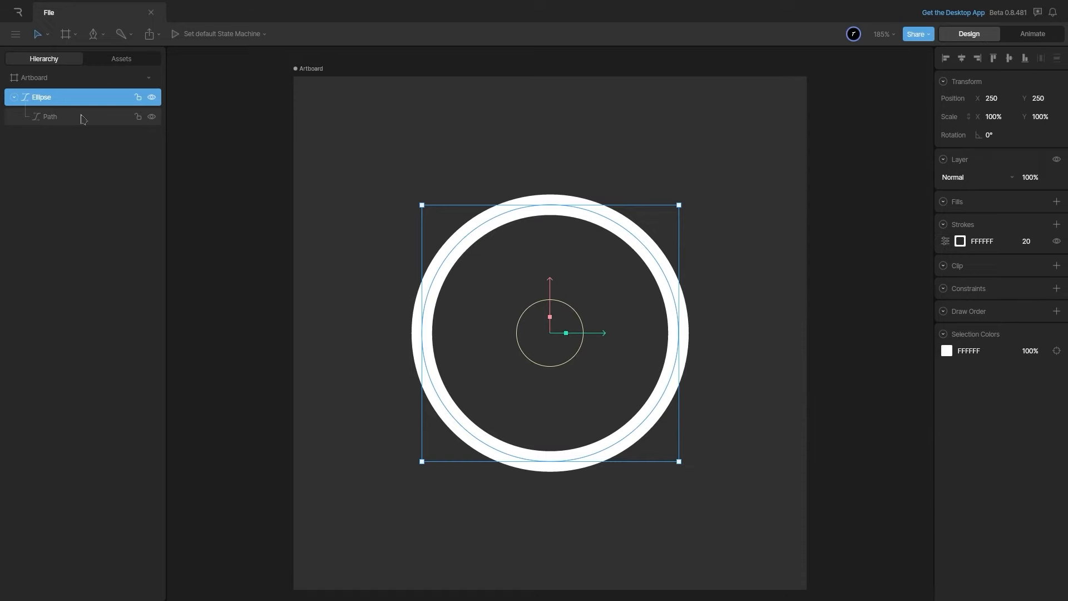
left_click(81, 117)
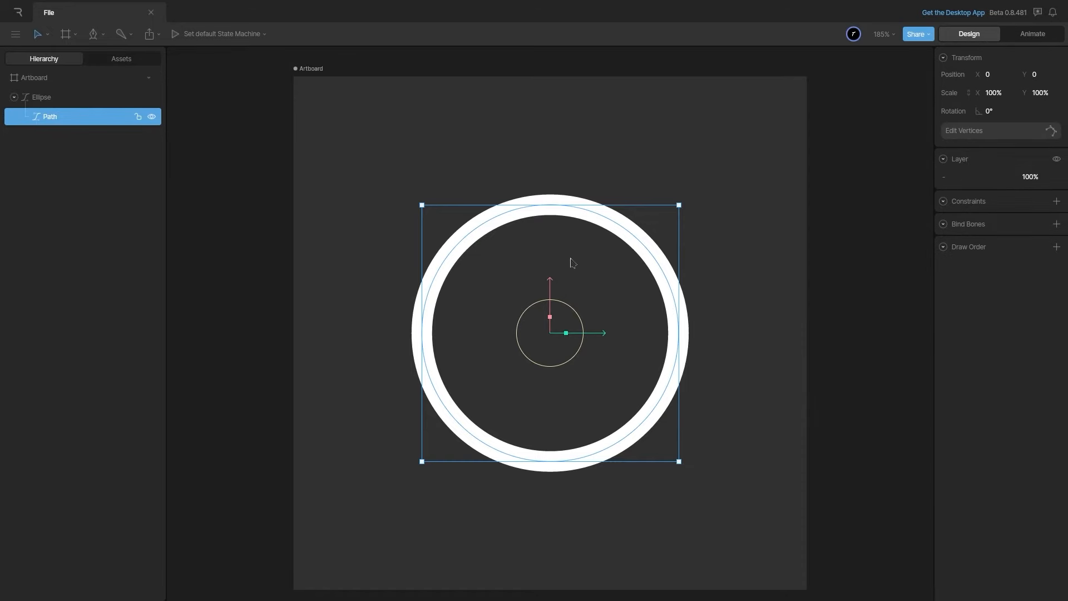
key("ctrl+d")
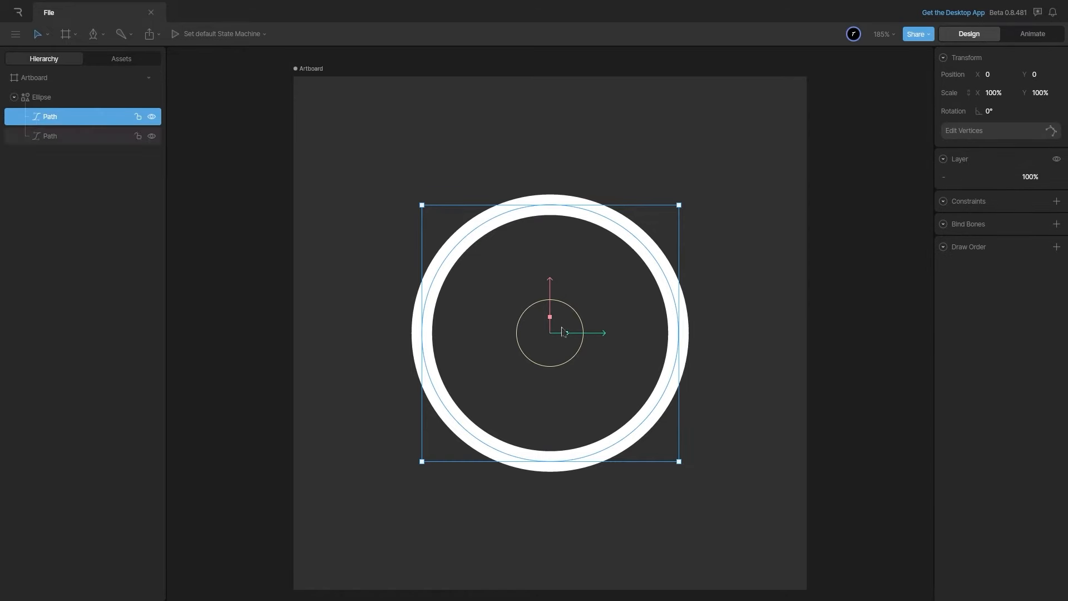
left_click_drag(567, 337, 528, 338)
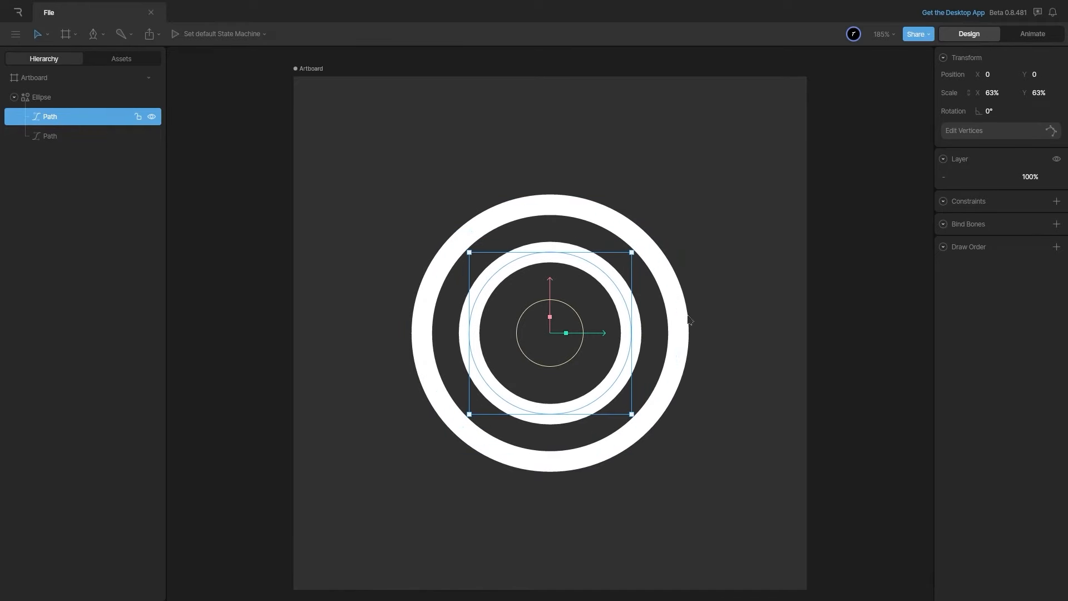
left_click(754, 237)
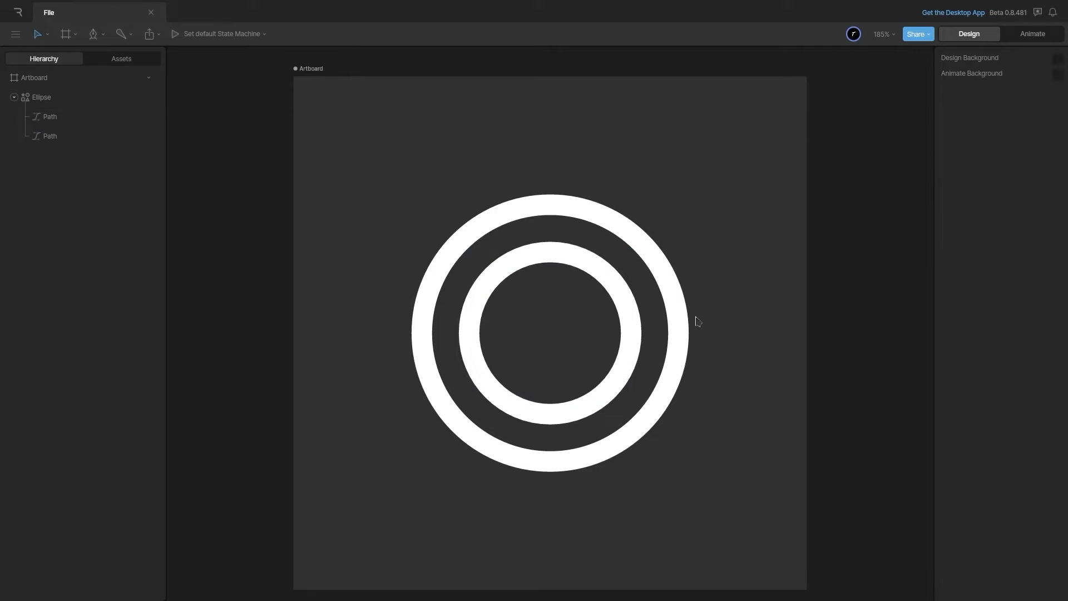
- Set the two-ring ellipse stroke's Trim Path to Sequential and sweep its End up to 100%
left_click(676, 312)
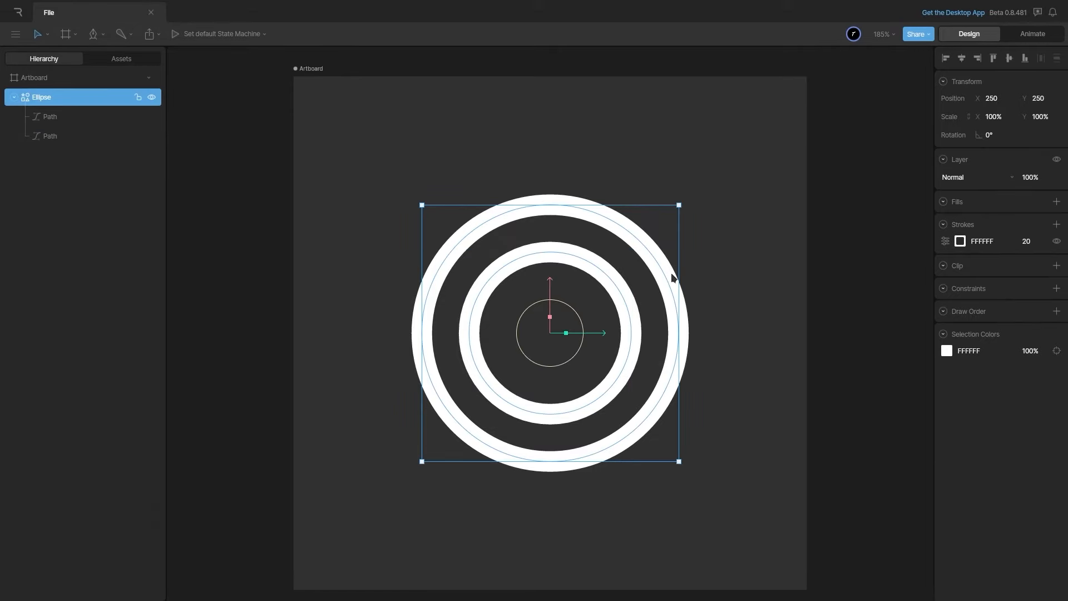
left_click(945, 241)
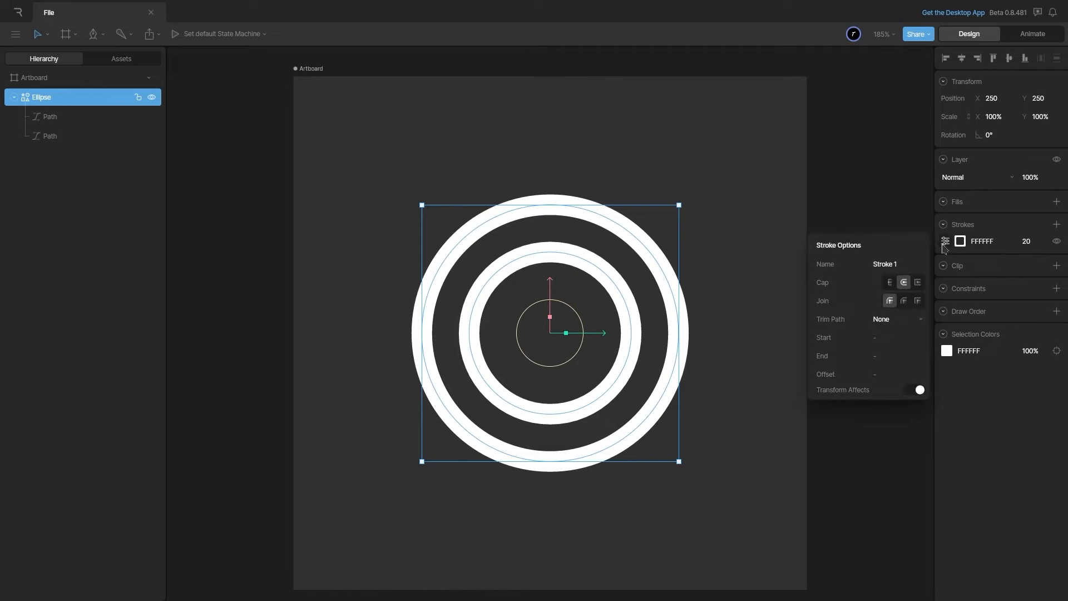
left_click(885, 322)
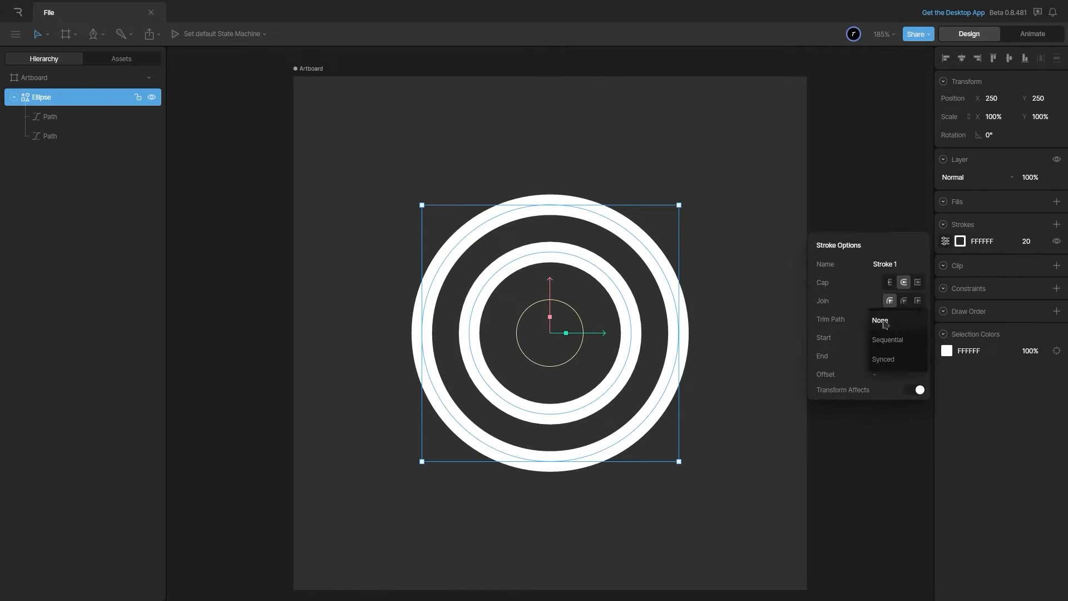
left_click(889, 340)
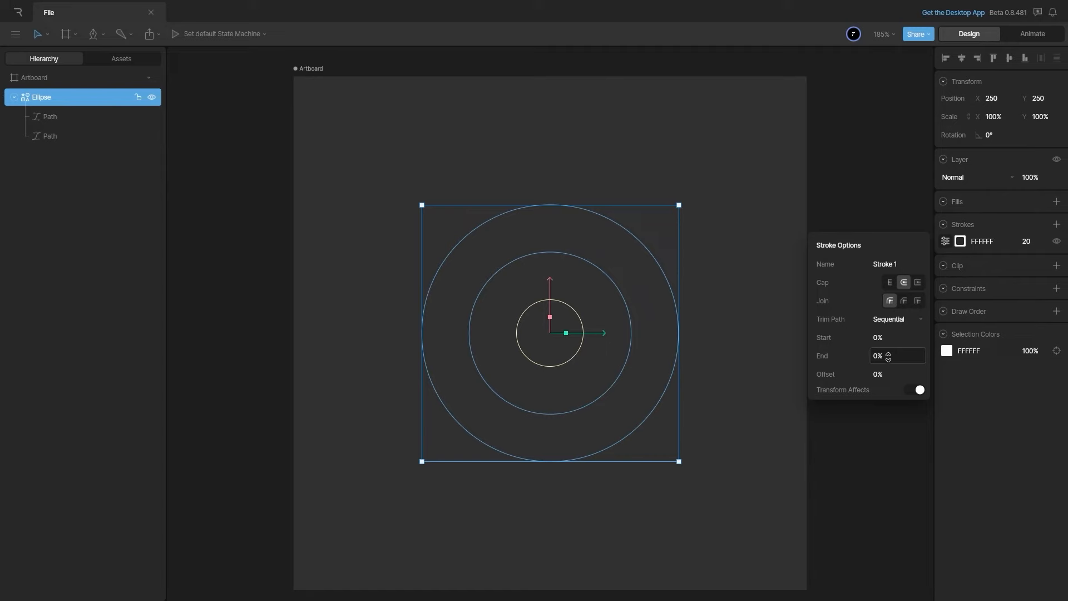
left_click_drag(888, 356, 869, 85)
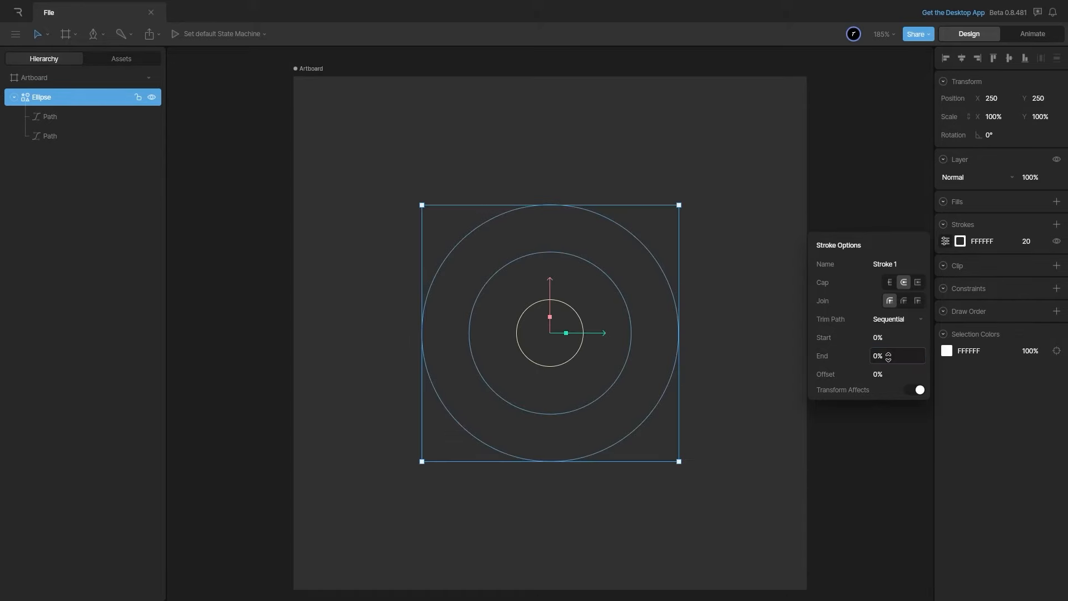
left_click_drag(889, 356, 881, 264)
left_click_drag(881, 253, 870, 79)
- Switch the two-ring stroke's Trim Path to Synced and lower its End value to trim both rings together
left_click(915, 322)
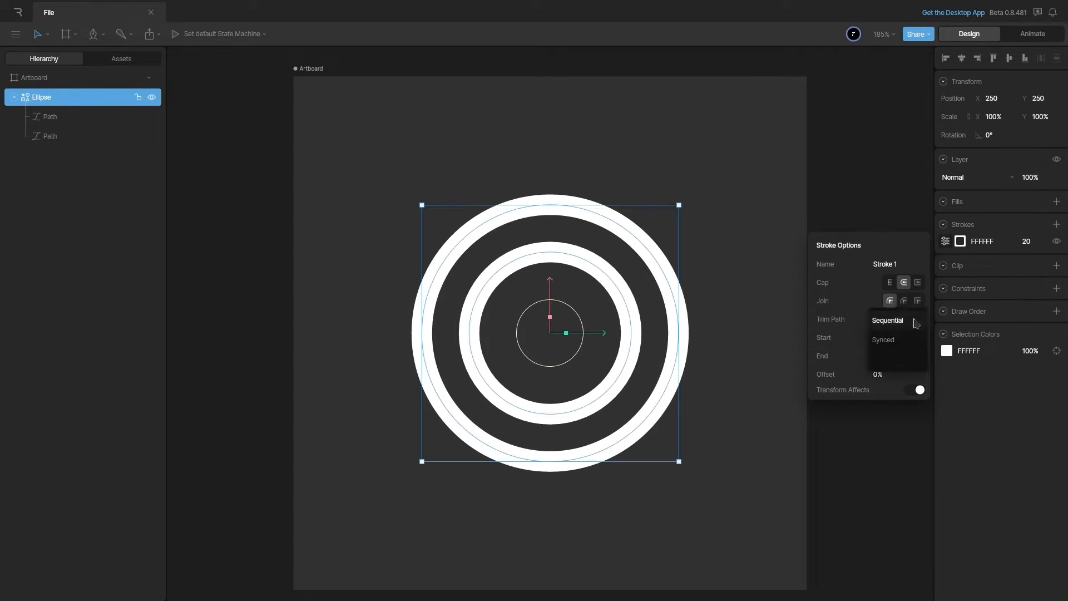
left_click(901, 357)
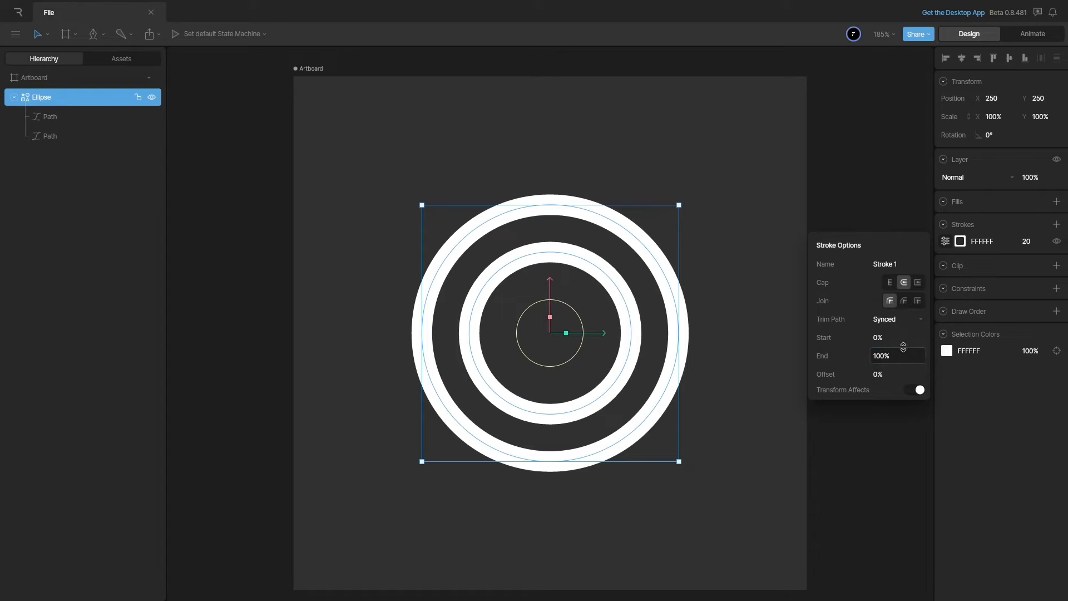
mouse_move(903, 354)
left_mouse_down()
mouse_move(907, 442)
mouse_move(933, 519)
mouse_move(901, 434)
mouse_move(902, 397)
mouse_move(920, 516)
mouse_move(873, 425)
mouse_move(873, 446)
left_mouse_up()
left_click(873, 447)
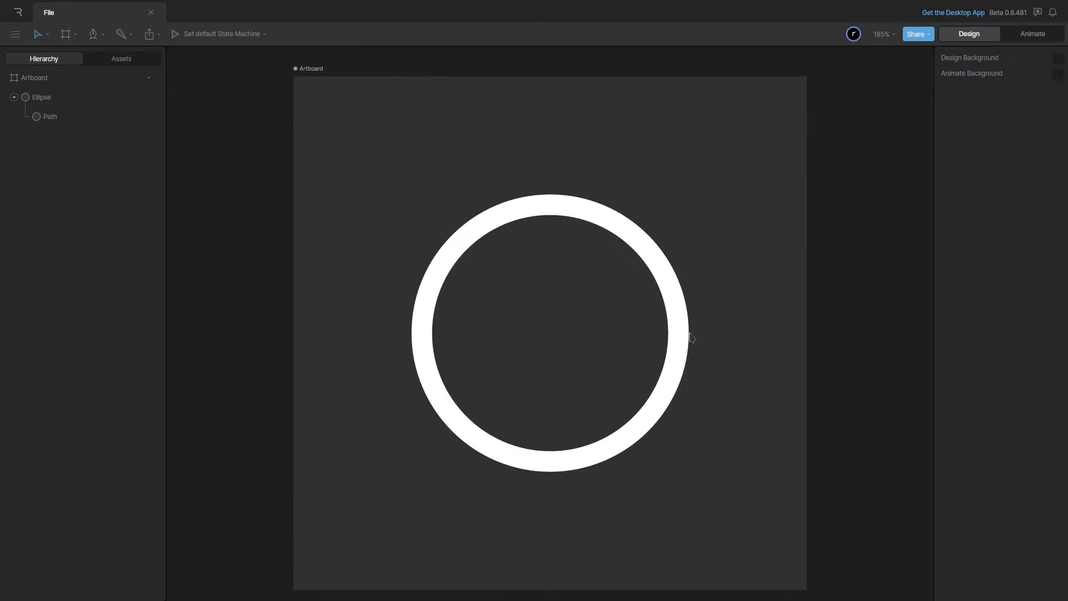
- Set the Trim Path of the ellipse's stroke to Sequential
left_click(673, 335)
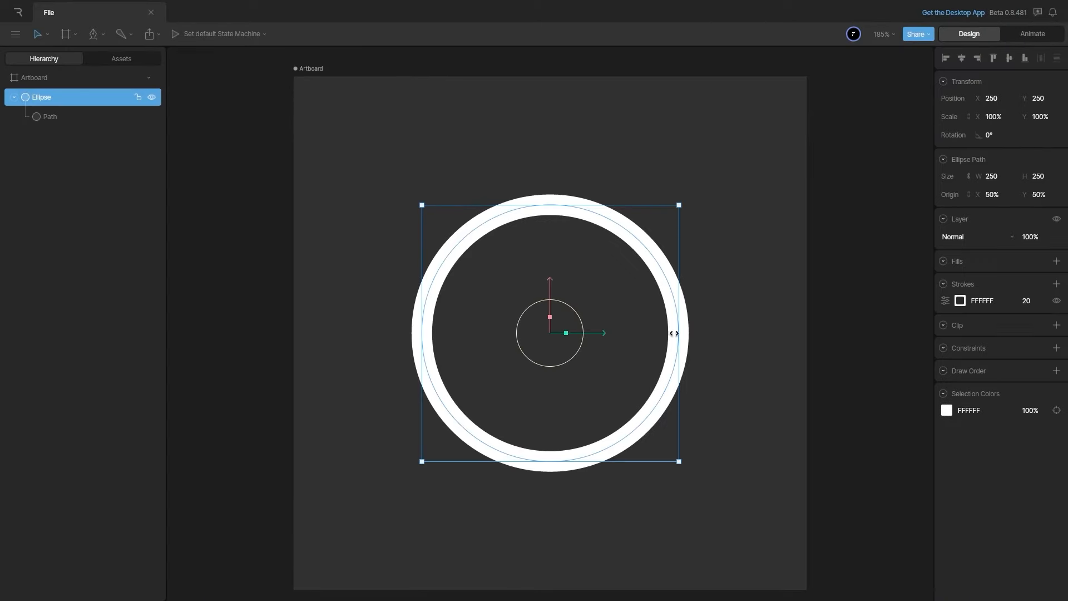
left_click(946, 301)
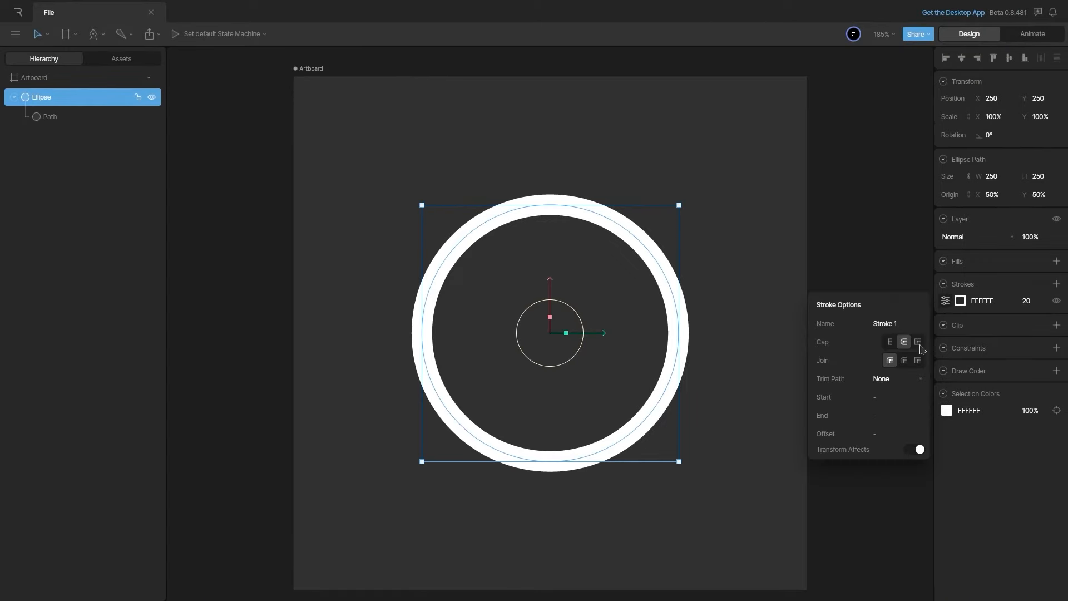
left_click(903, 378)
left_click(890, 398)
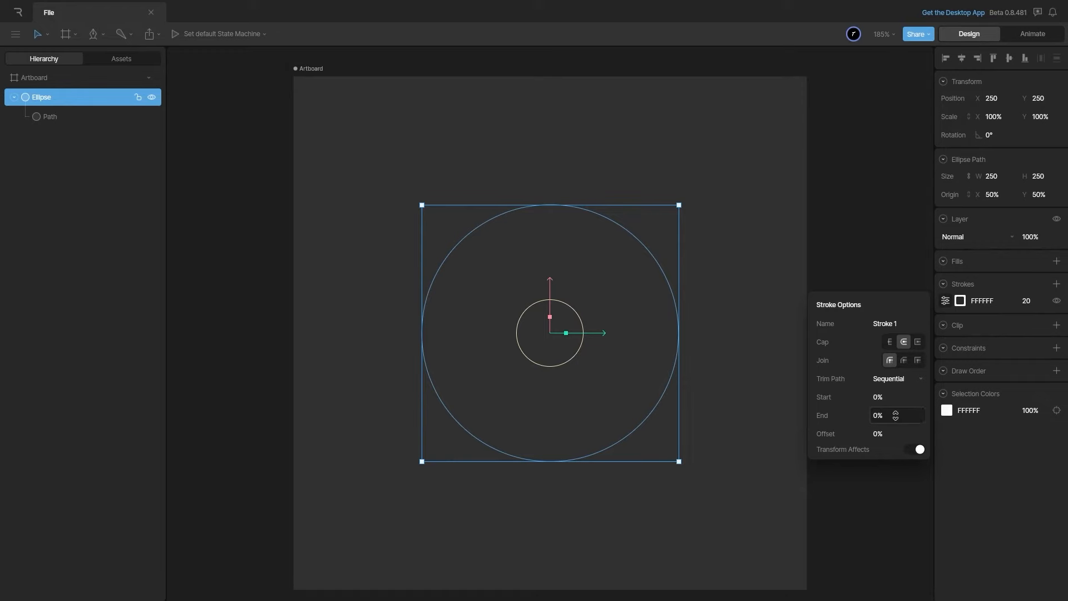
- Raise the stroke's trim End and then its Start to 25%, and reset both to 0%
left_click_drag(897, 417, 901, 352)
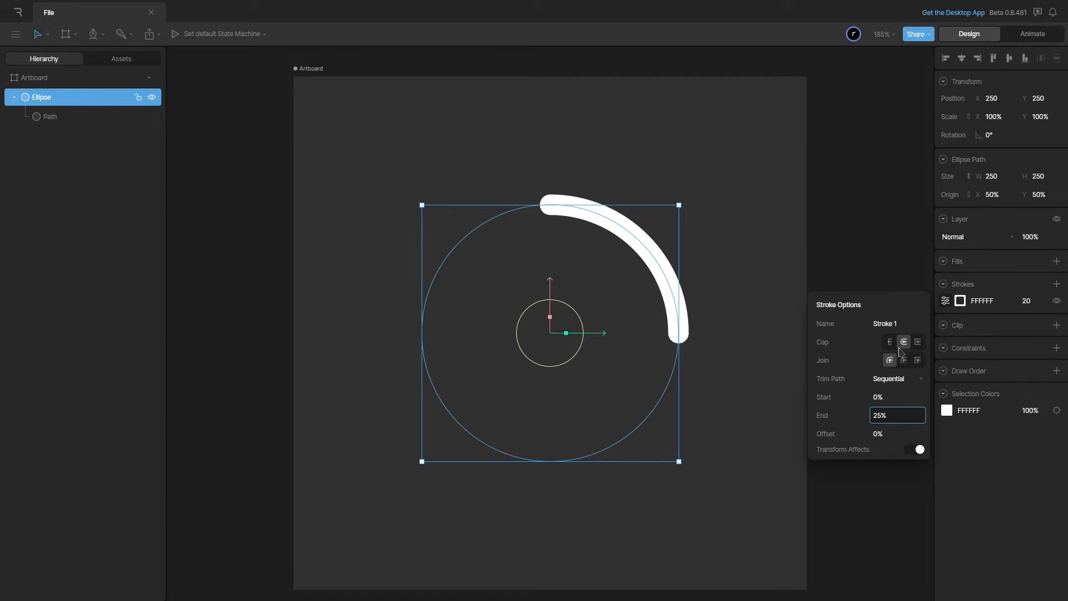
left_click_drag(902, 400, 901, 332)
left_click(904, 397)
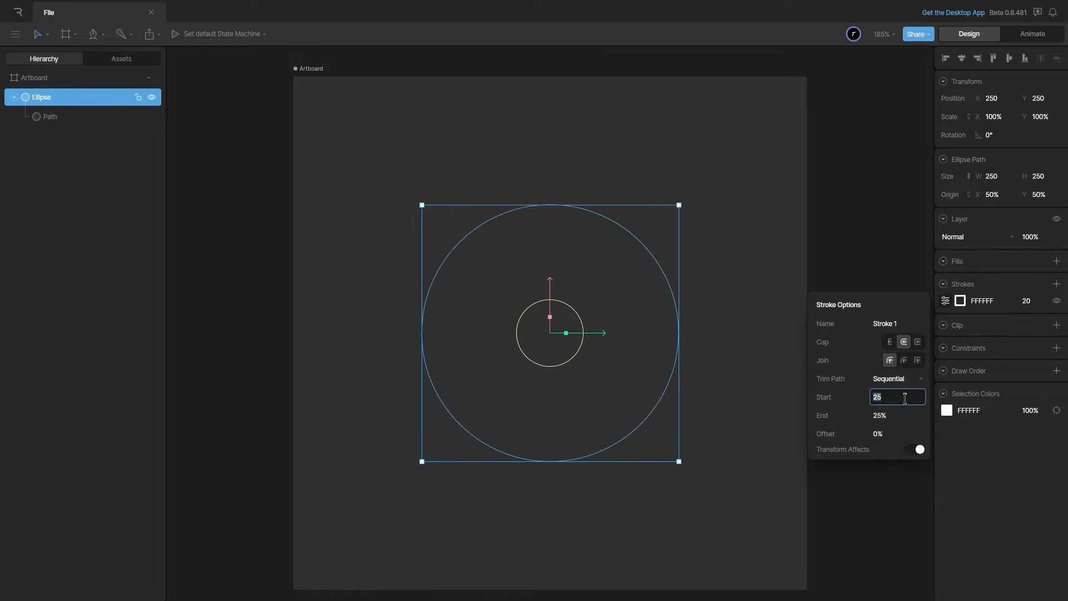
type("0")
left_click(897, 422)
key("Return")
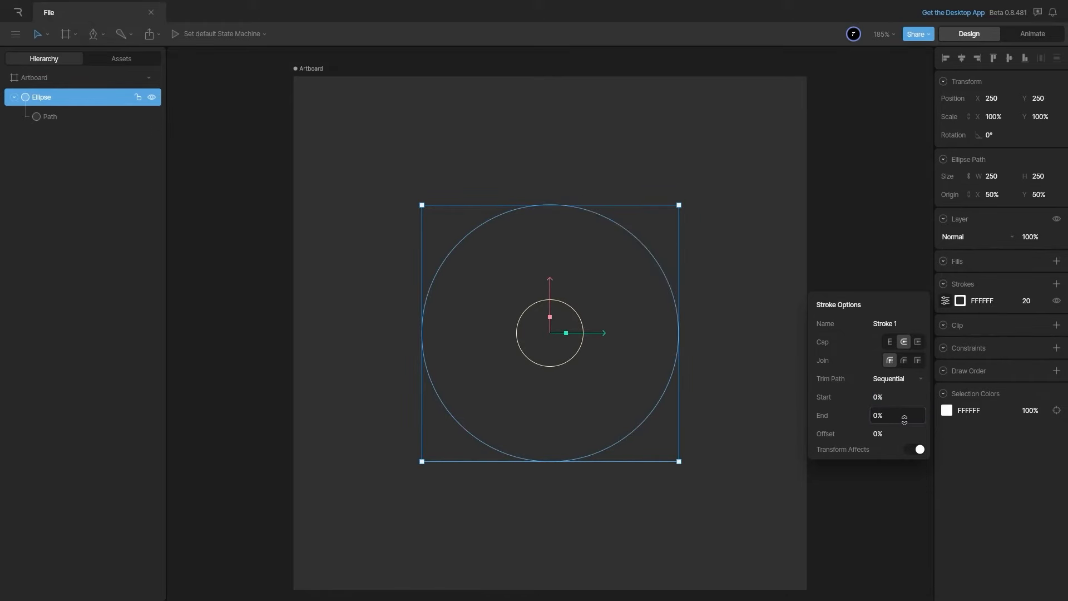
- Sweep the trim End and then the Start up to 25.25%, and return both values to 0%
left_click_drag(905, 417, 911, 350)
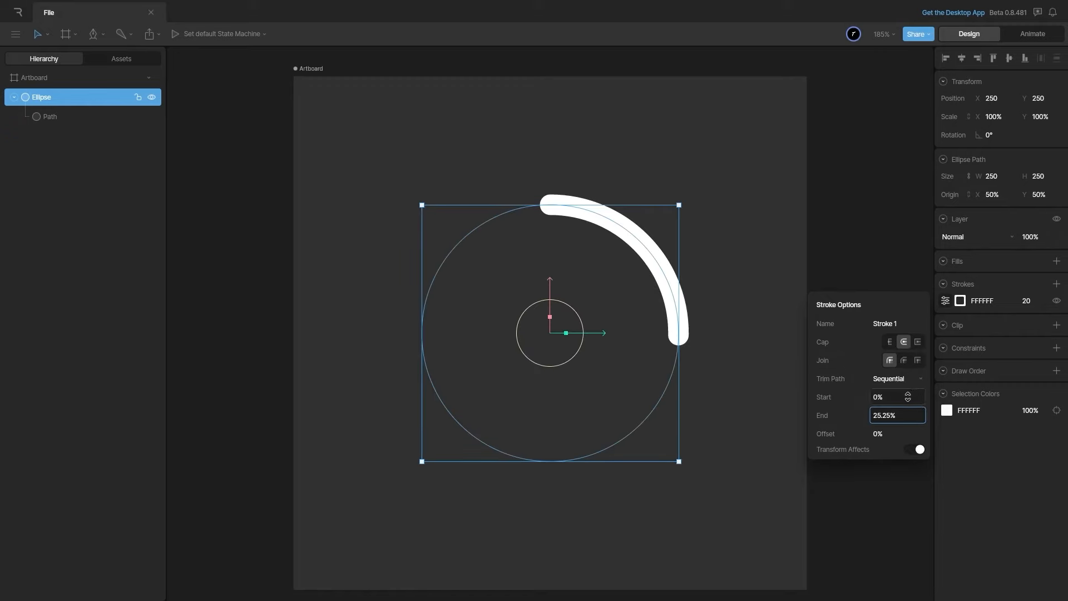
left_click_drag(908, 397, 913, 325)
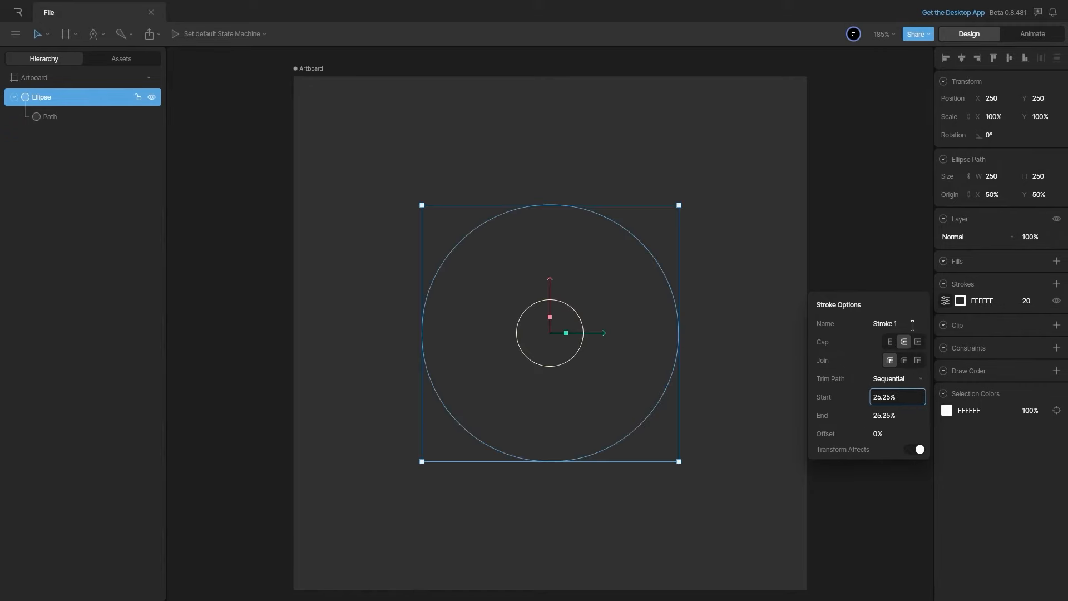
left_click(906, 395)
type("0")
left_click(897, 417)
type("0")
key("Return")
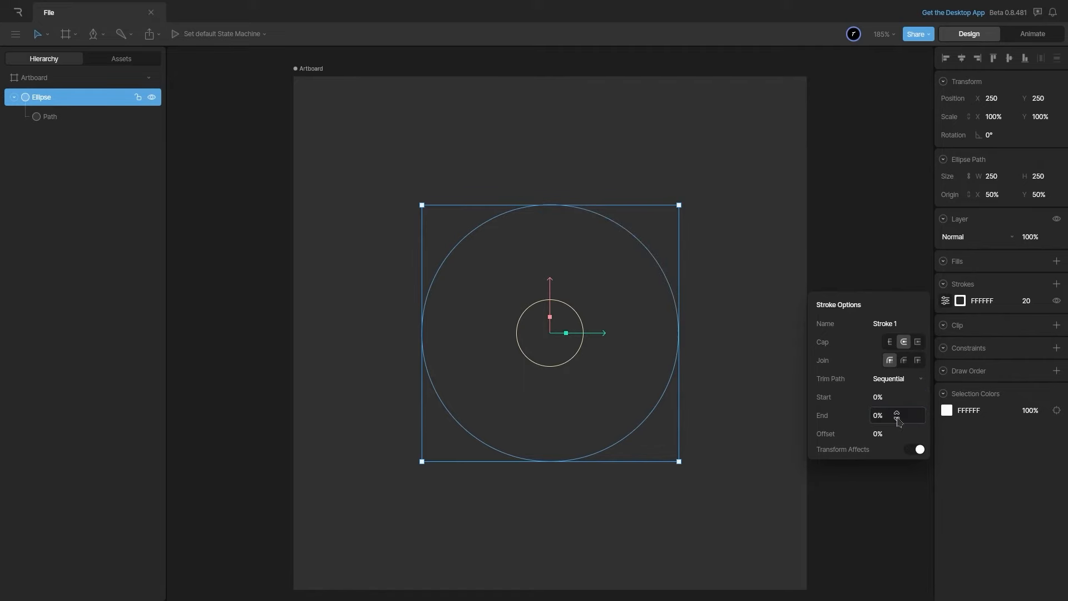
- Switch to Animate mode and key the ellipse stroke's trim Start, End and Offset at 0% on frame 0
left_click(842, 486)
key("Tab")
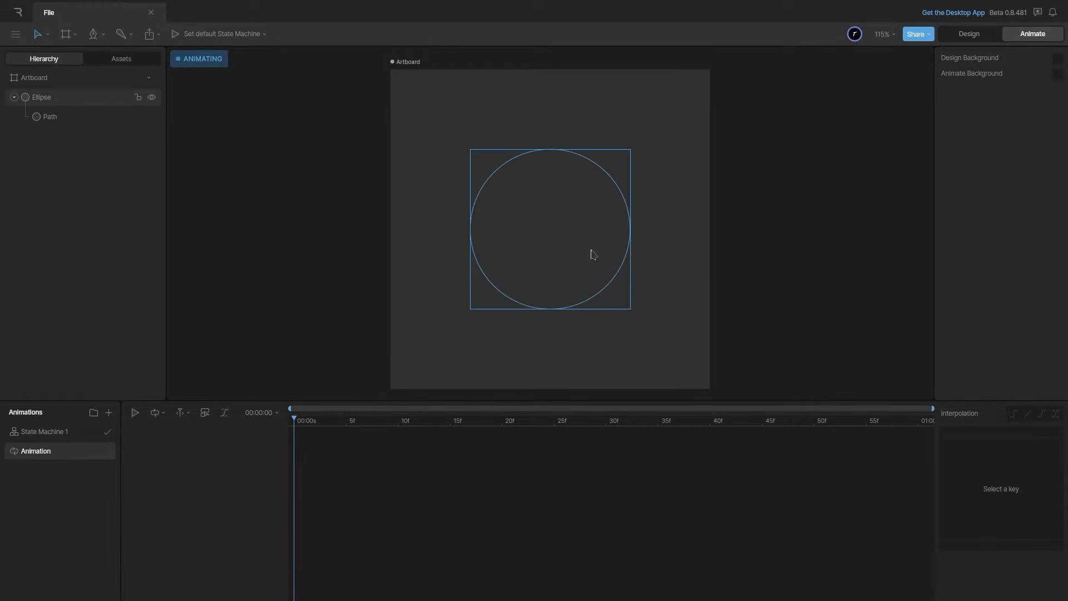
left_click(592, 254)
left_click(945, 301)
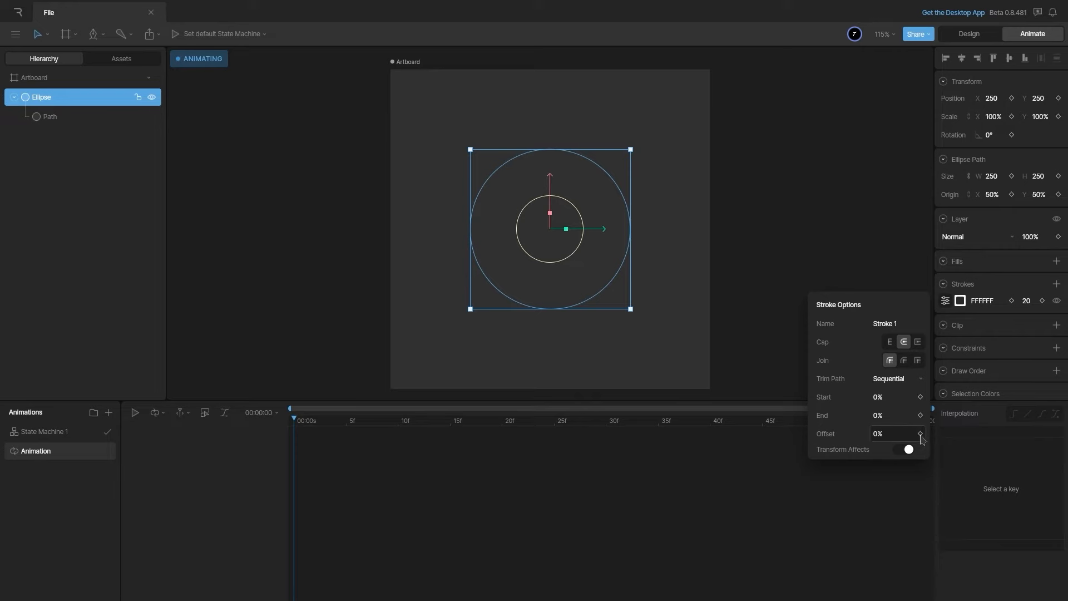
left_click(920, 433)
left_click(920, 415)
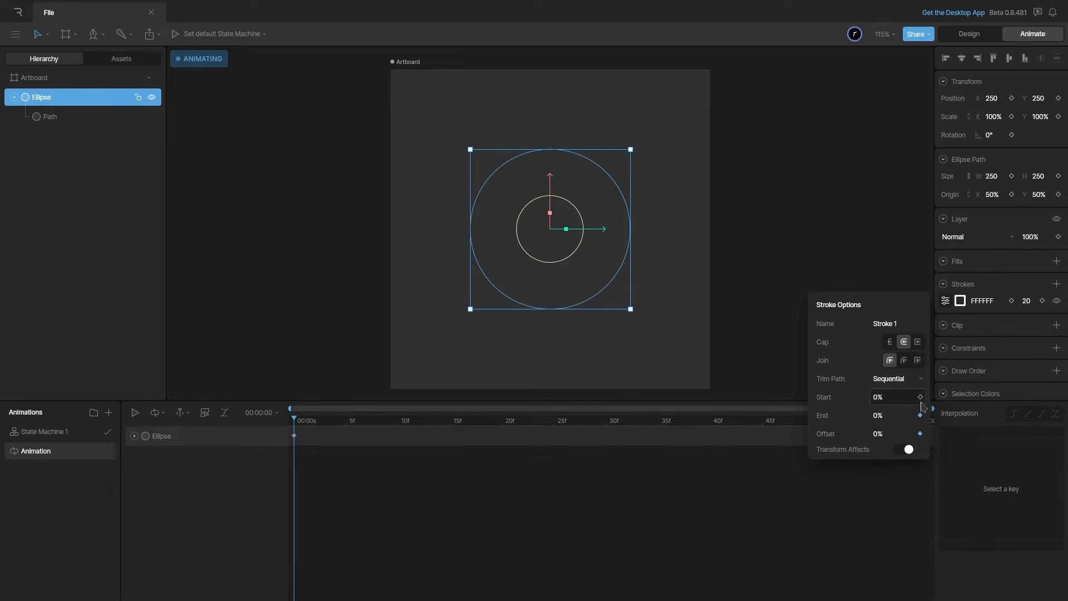
left_click(394, 448)
- Expand the ellipse's Stroke 1 tracks in the timeline and key Trim End at 25% on frame 20
left_click(135, 436)
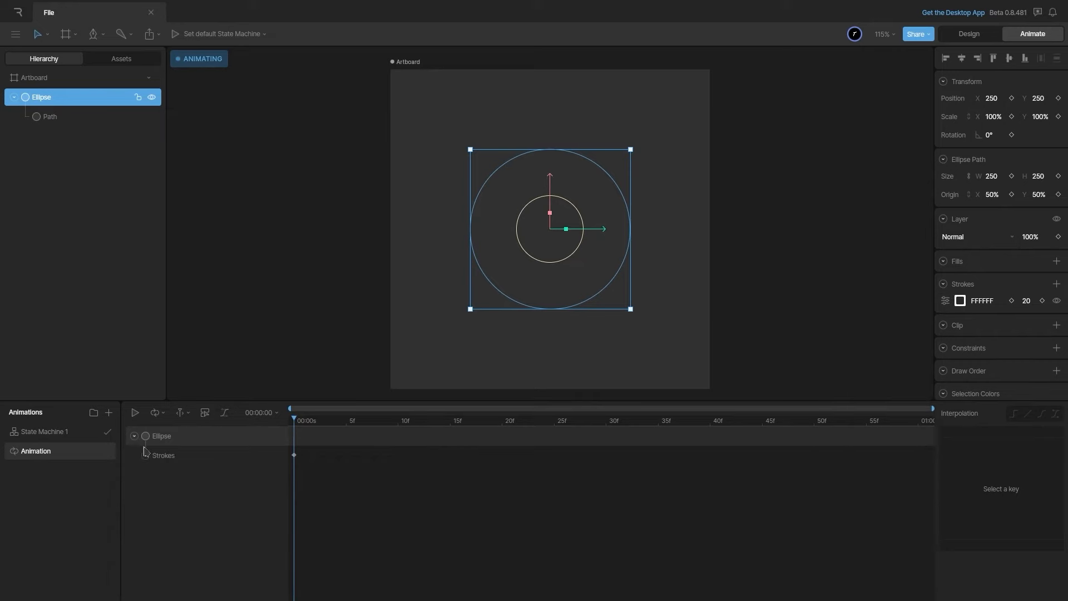
left_click(145, 456)
left_click(157, 476)
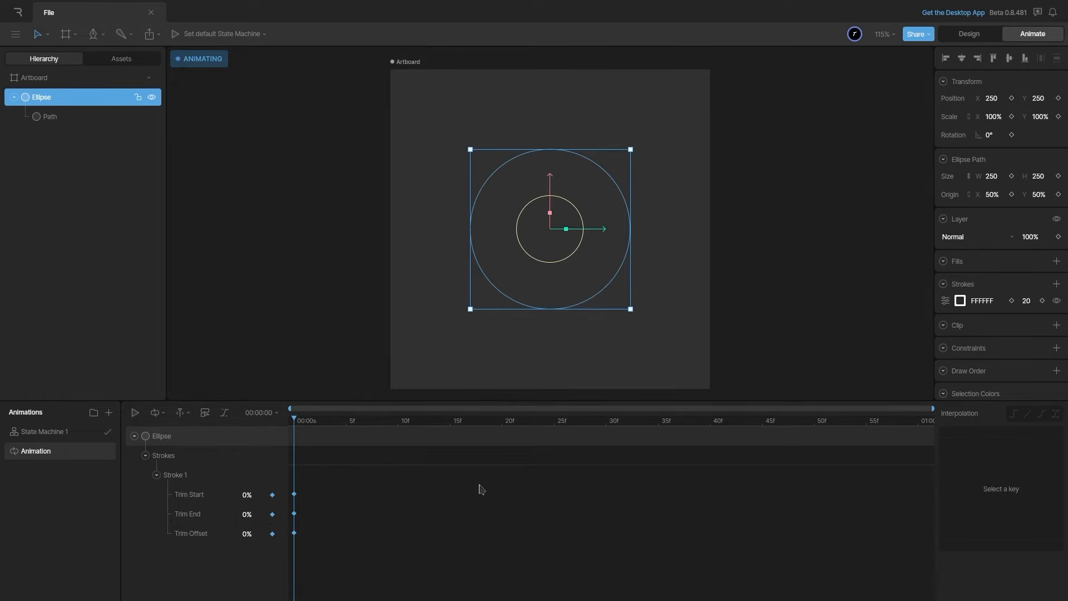
key("space")
left_click(248, 514)
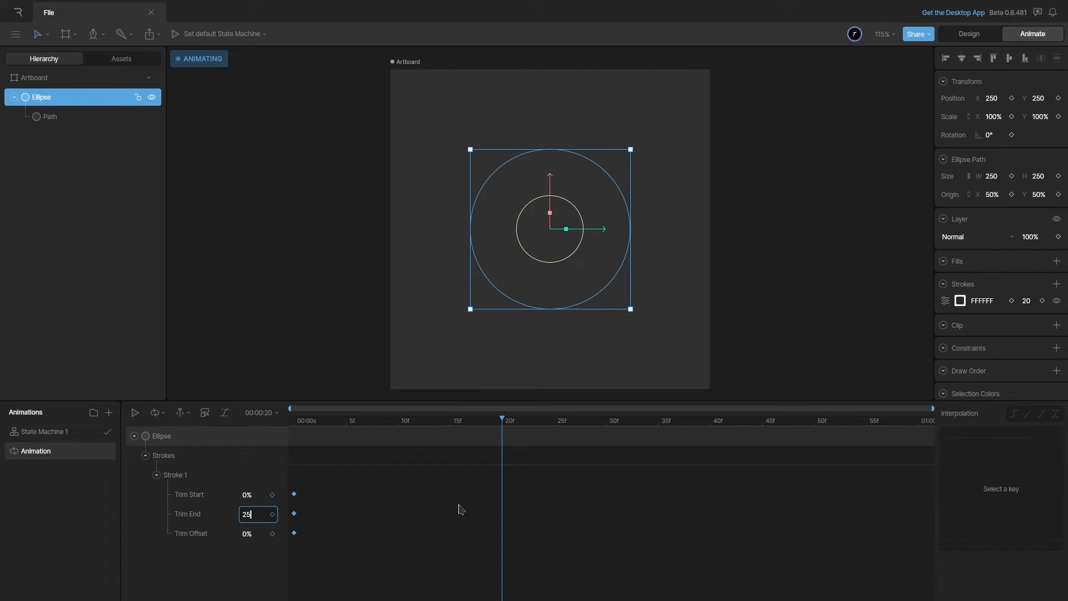
key("Return")
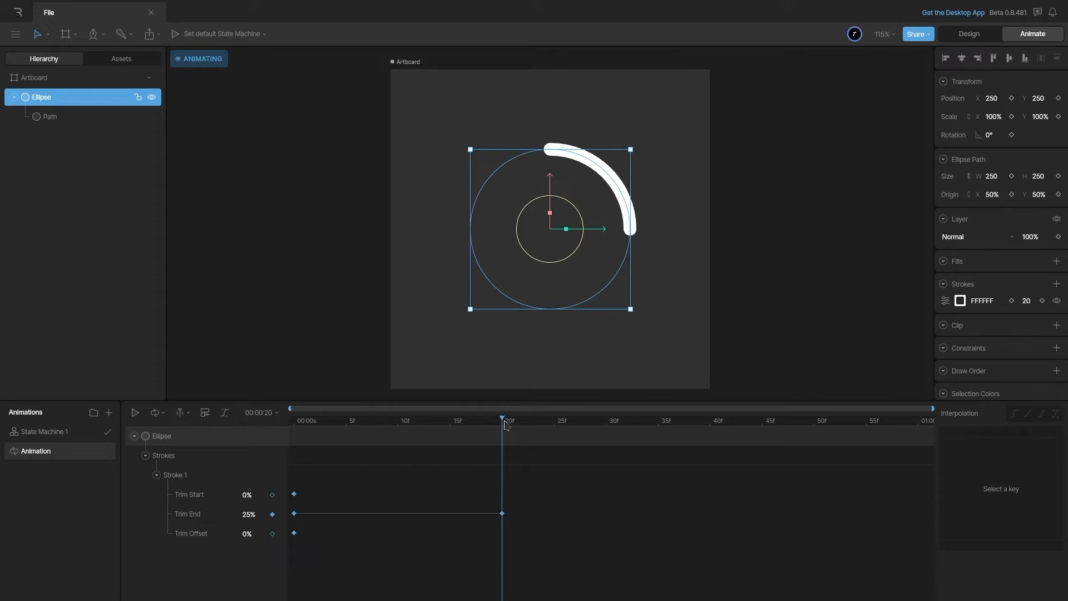
- Move the Trim Start key from frame 0 to frame 20
mouse_move(502, 422)
left_mouse_down()
mouse_move(293, 421)
mouse_move(503, 421)
mouse_move(305, 426)
mouse_move(508, 448)
left_mouse_up()
left_click(294, 494)
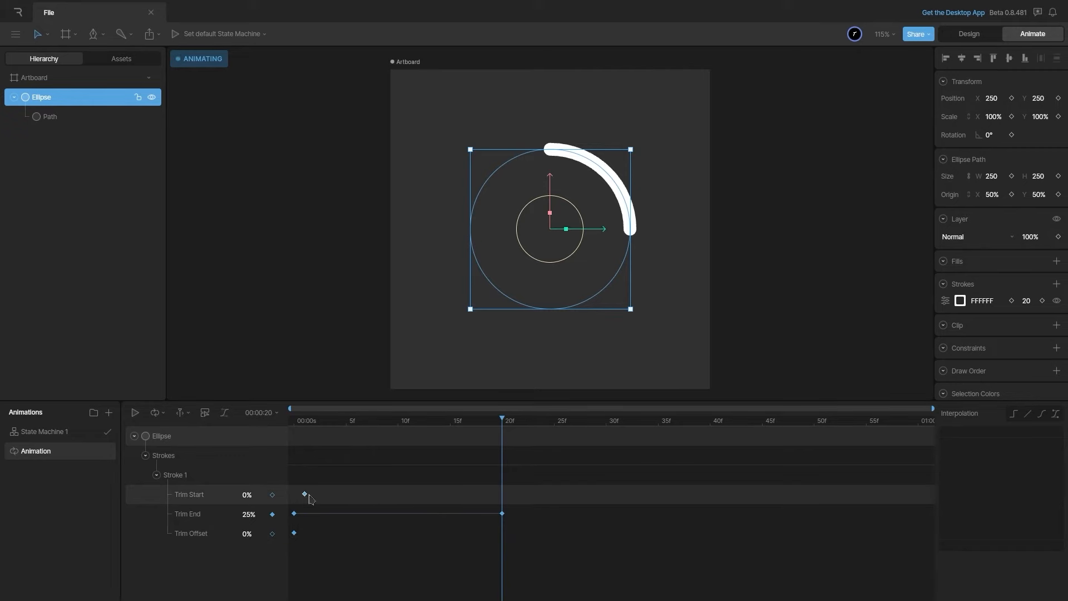
left_click_drag(426, 507, 501, 510)
- Key Trim Start at 25% on frame 40
key("space")
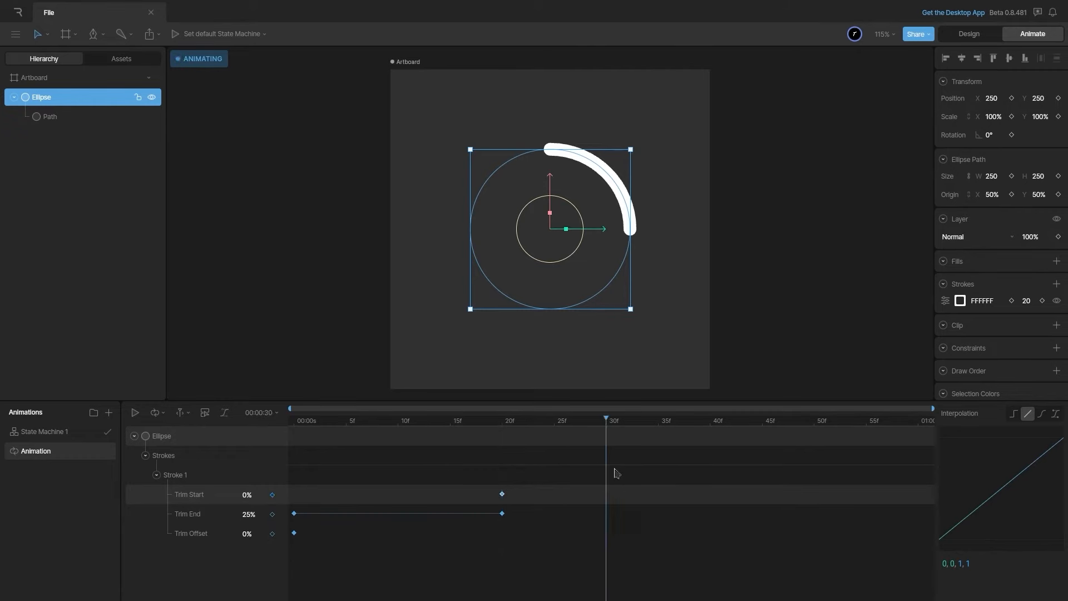
left_click(248, 495)
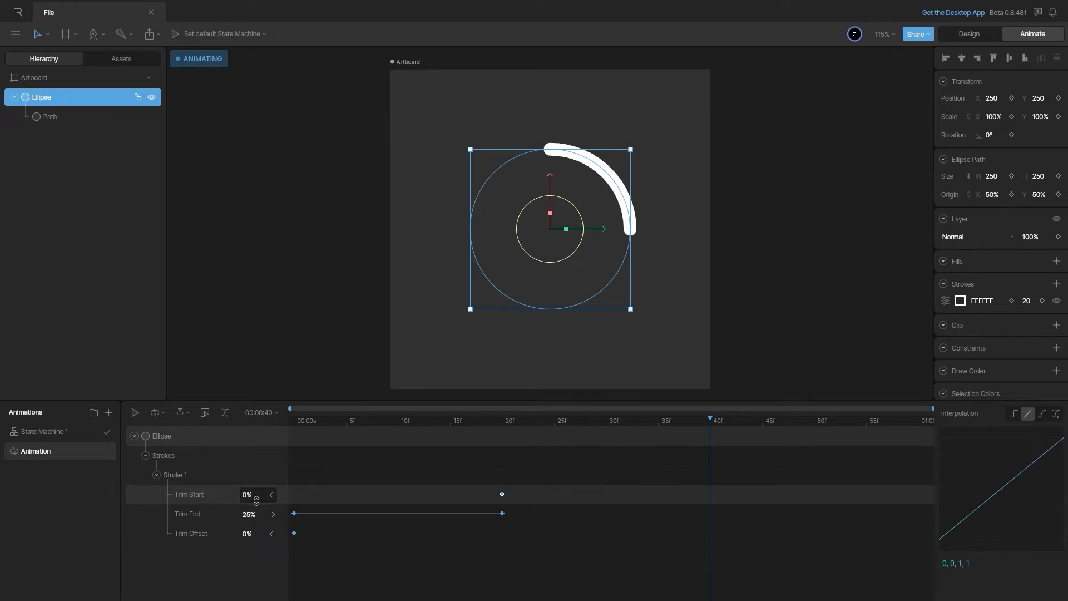
type("25")
key("Return")
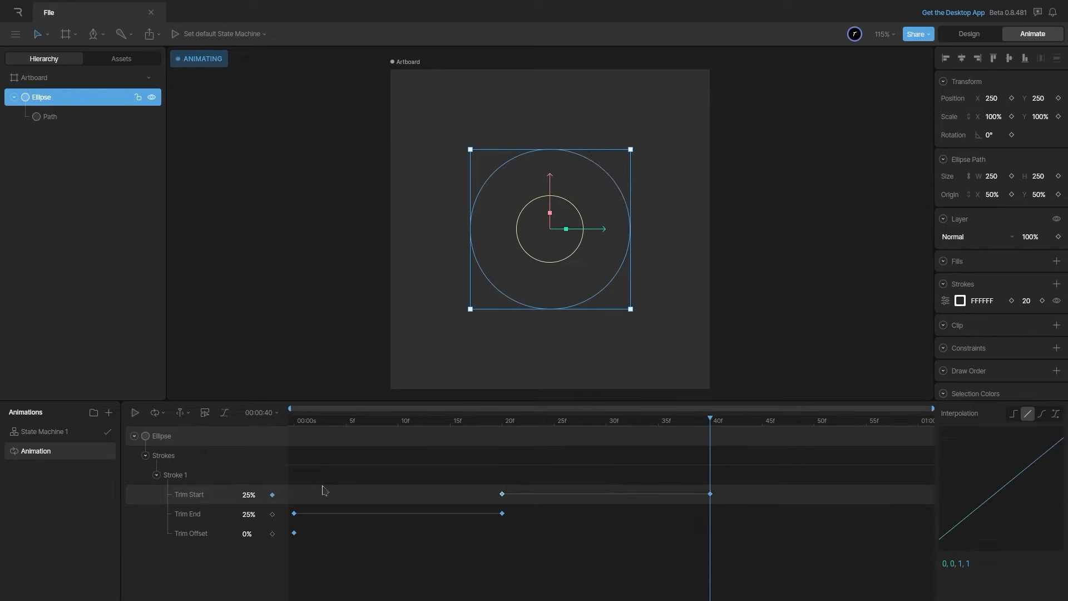
- Scrub and play the animation to check how the arc draws on and trims off
mouse_move(716, 424)
left_mouse_down()
mouse_move(292, 413)
mouse_move(592, 446)
mouse_move(723, 487)
mouse_move(778, 482)
left_mouse_up()
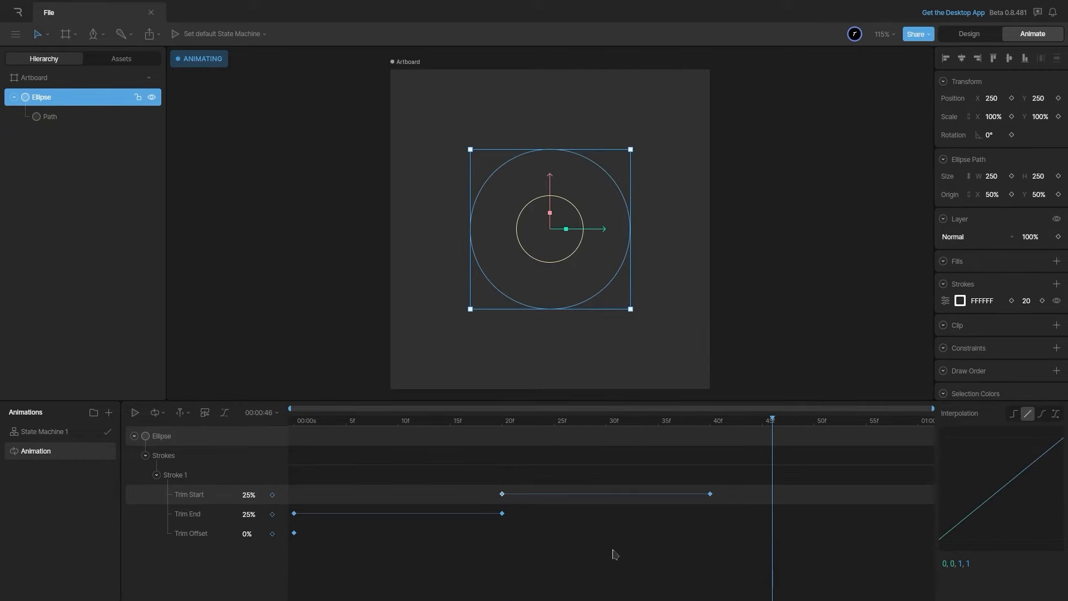
key("space")
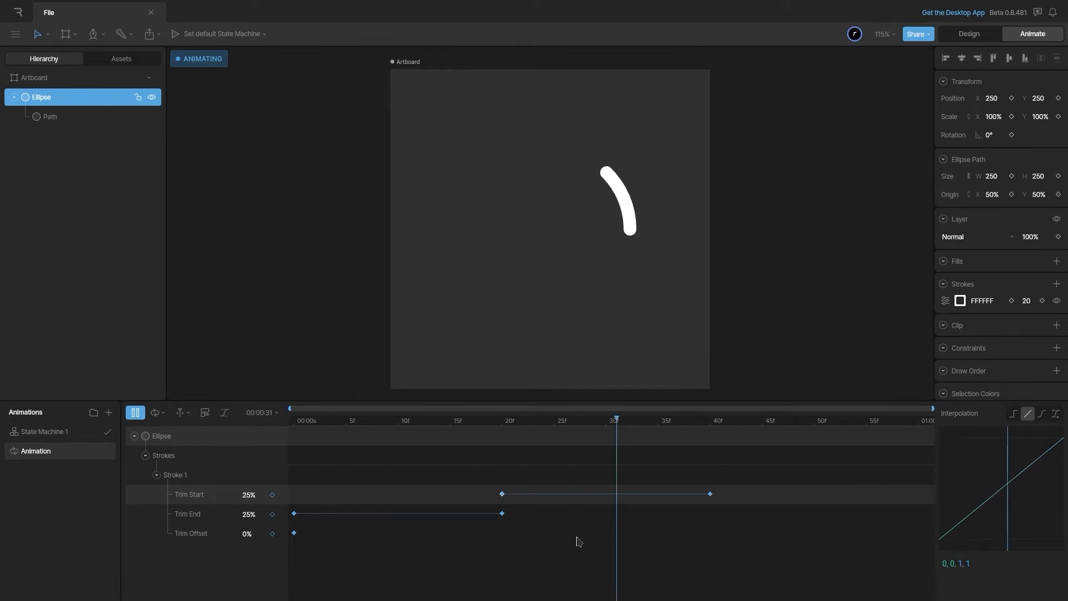
key("space")
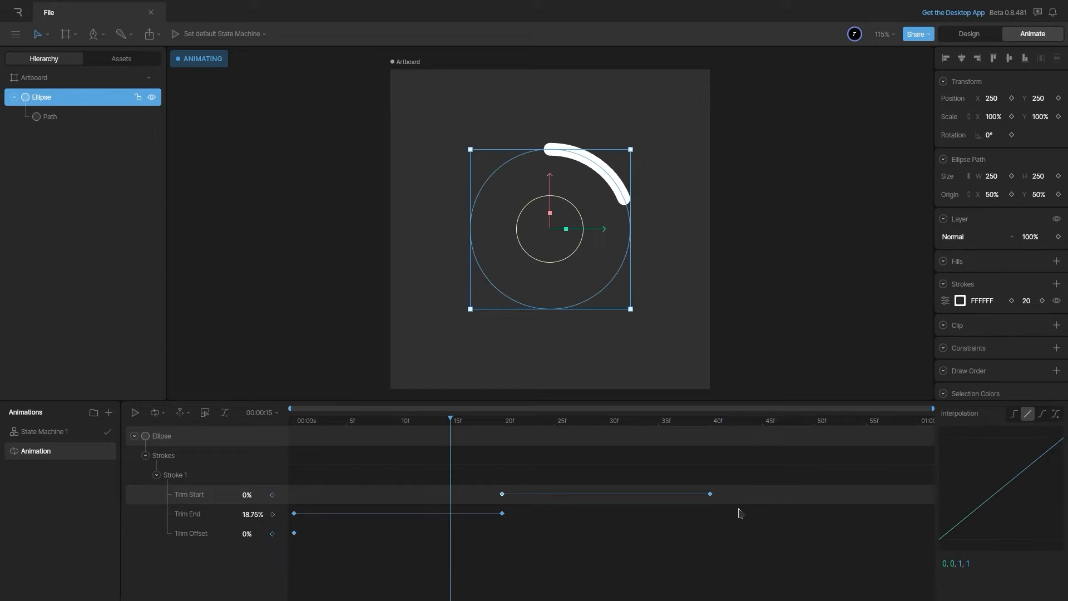
- Shift both Trim Start keys 20 frames later, to frames 40 and 60, and play the animation
left_click_drag(733, 505, 488, 468)
left_click_drag(503, 495, 727, 508)
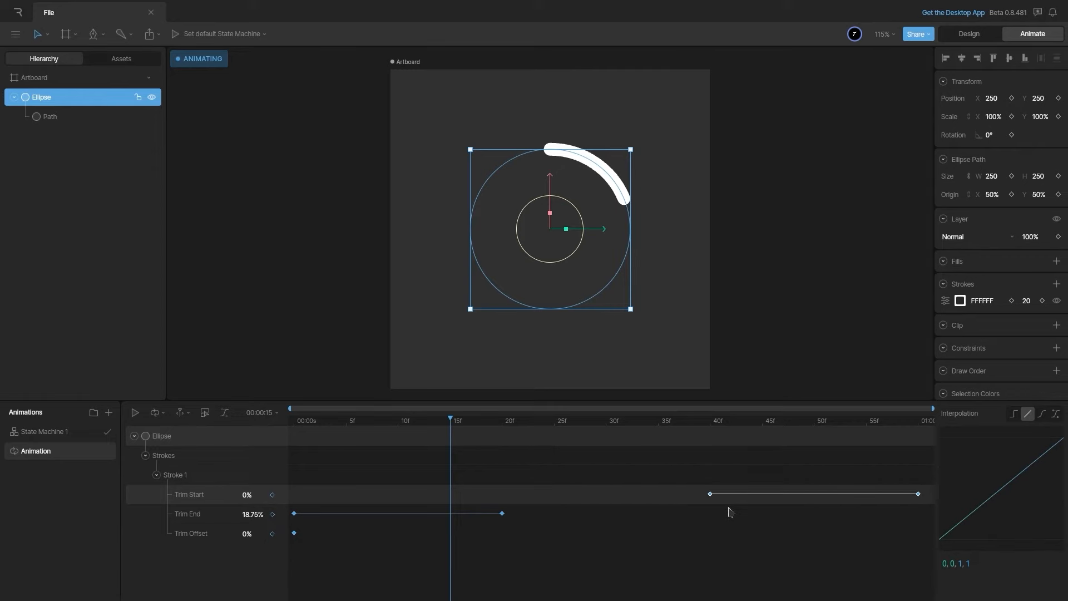
left_click(610, 504)
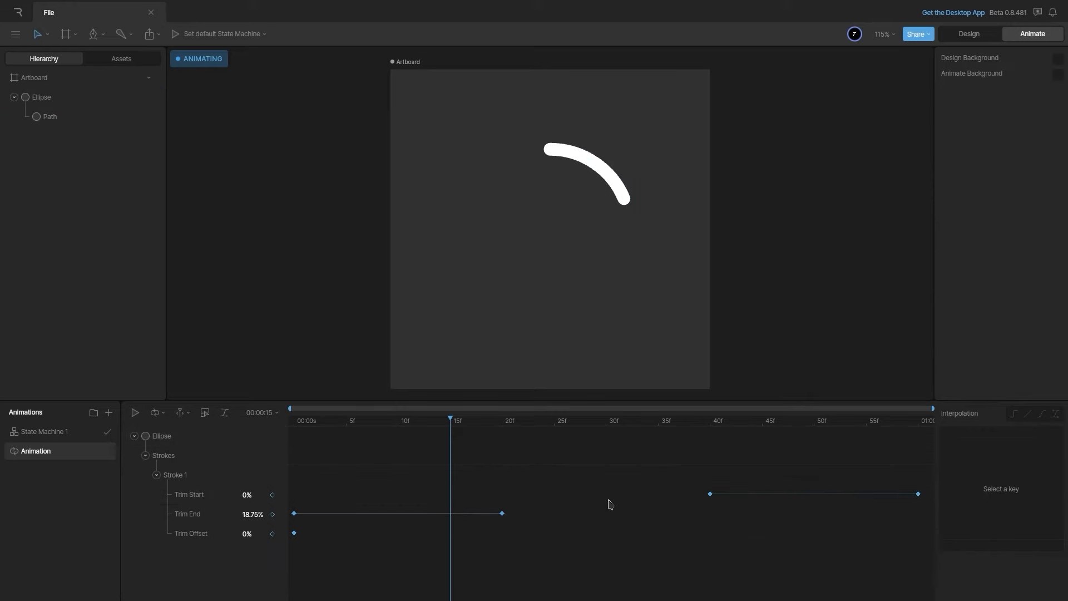
key("space")
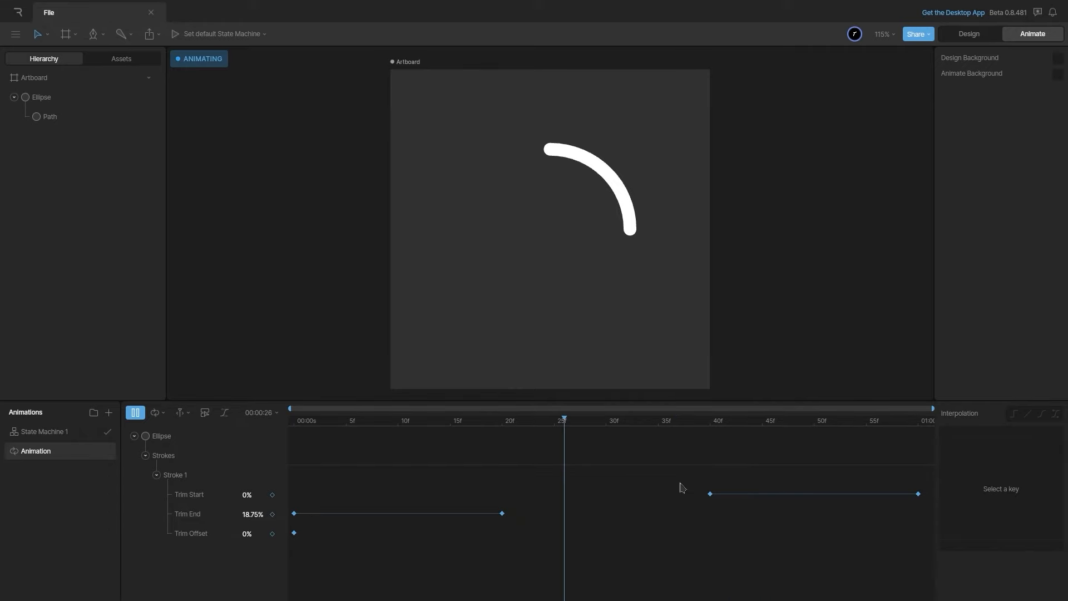
key("space")
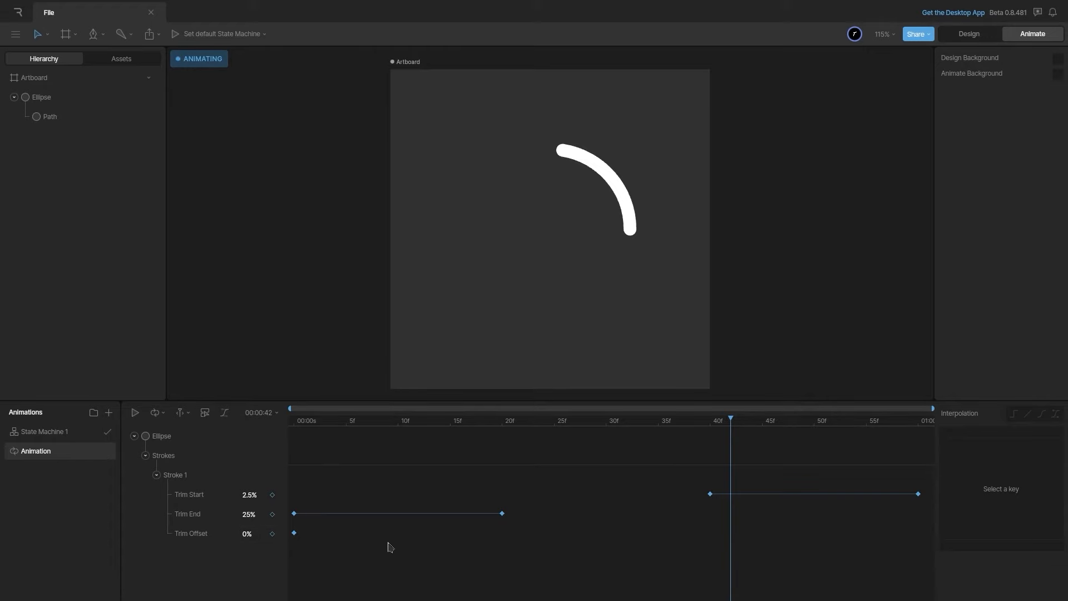
- Return to Design mode and set the ellipse stroke's trim End to 14.25% and Offset to 100%
key("Tab")
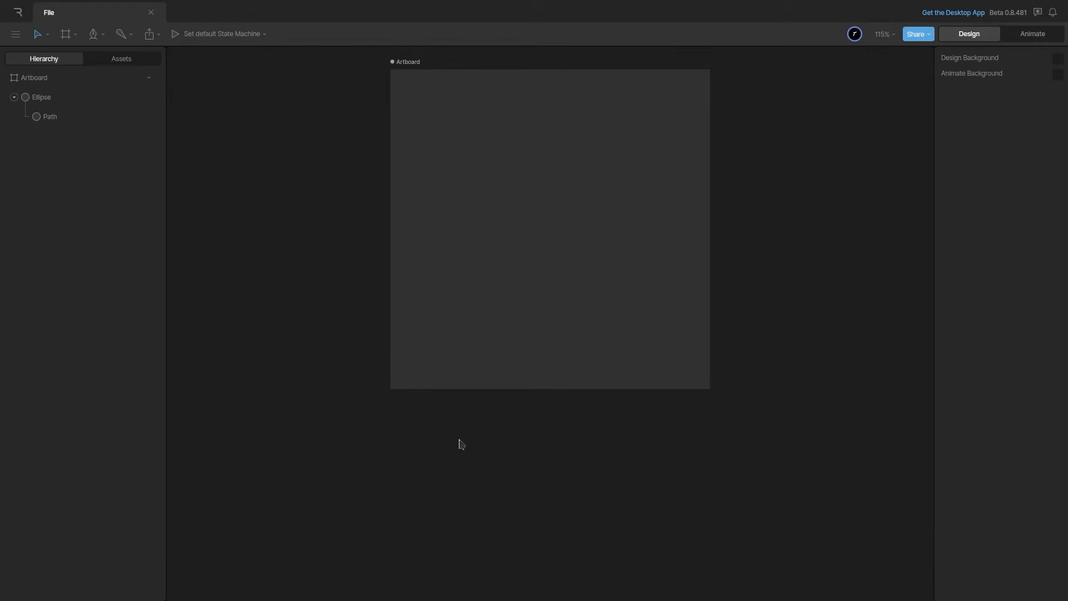
key("f")
left_click(580, 259)
left_click(949, 301)
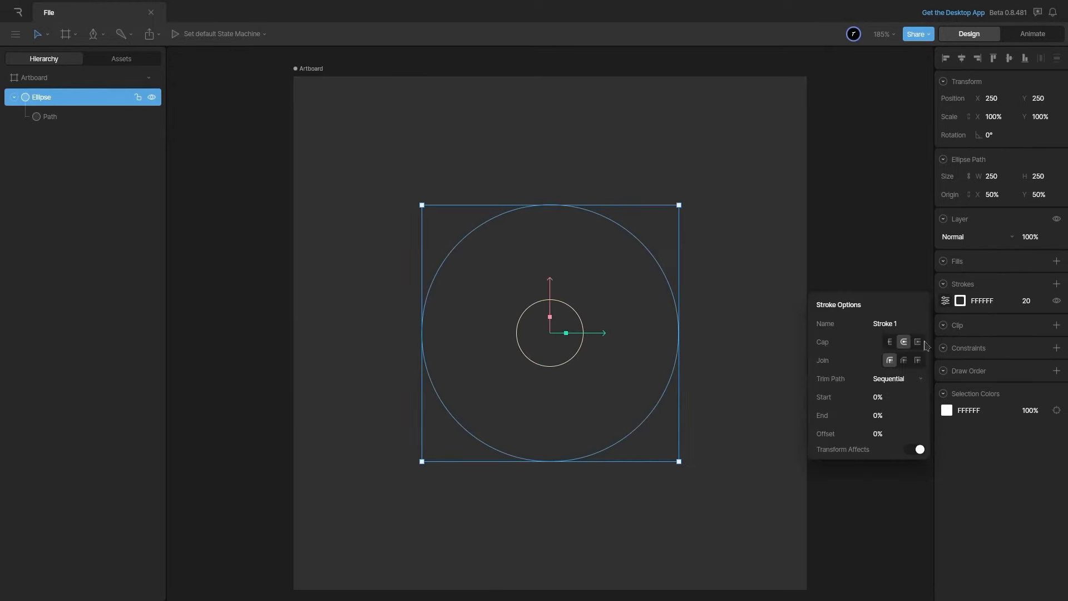
left_click_drag(891, 417, 900, 380)
left_click_drag(908, 436, 900, 160)
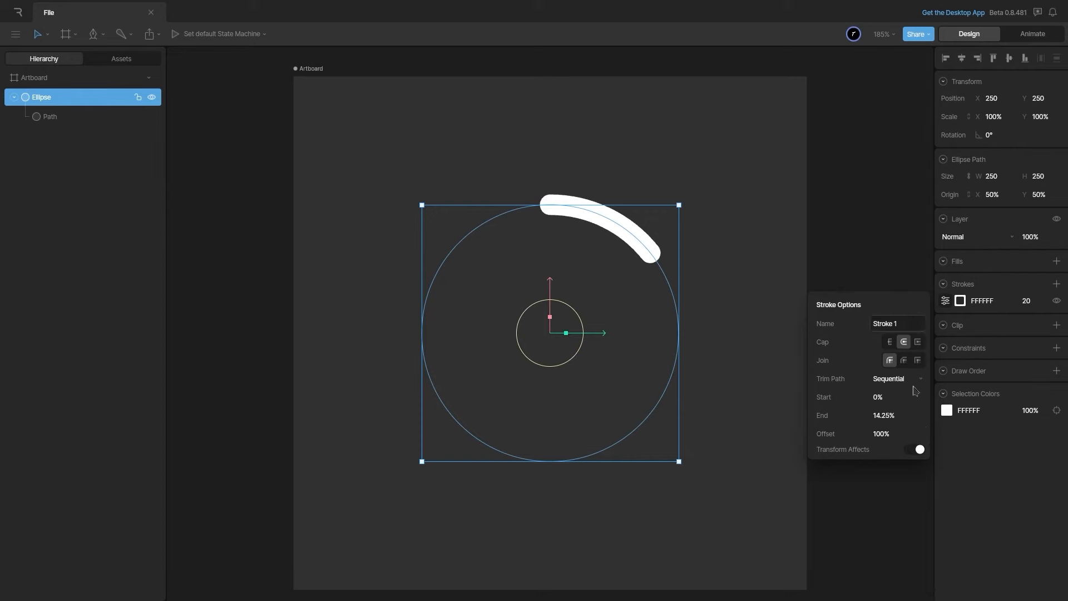
mouse_move(890, 433)
left_mouse_down()
mouse_move(878, 595)
mouse_move(870, 484)
mouse_move(885, 448)
left_mouse_up()
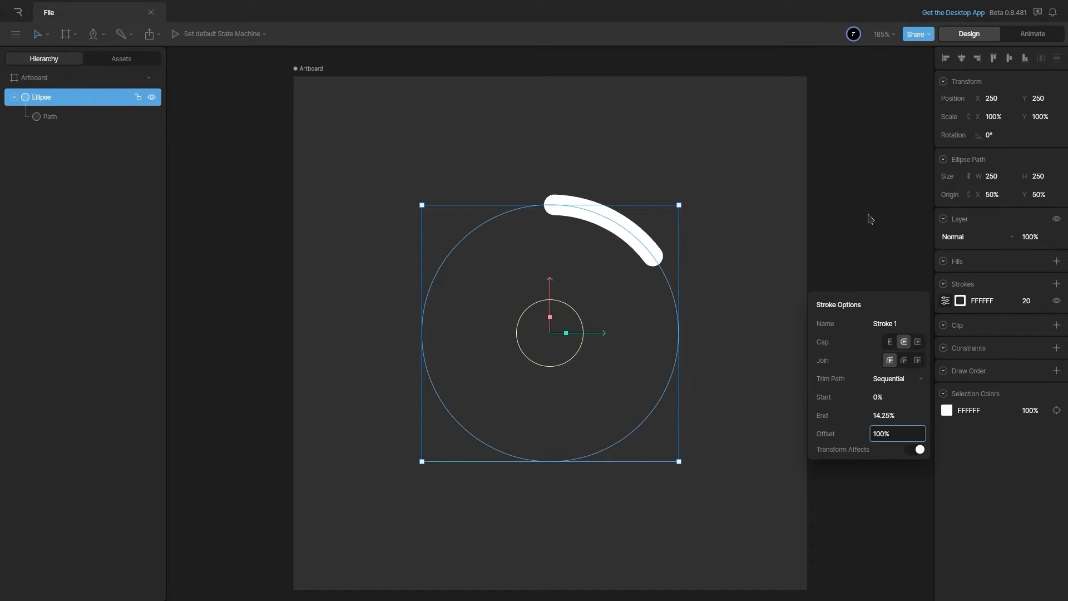
- Reset the stroke's trim End to 0% and deselect the ellipse
left_click(902, 415)
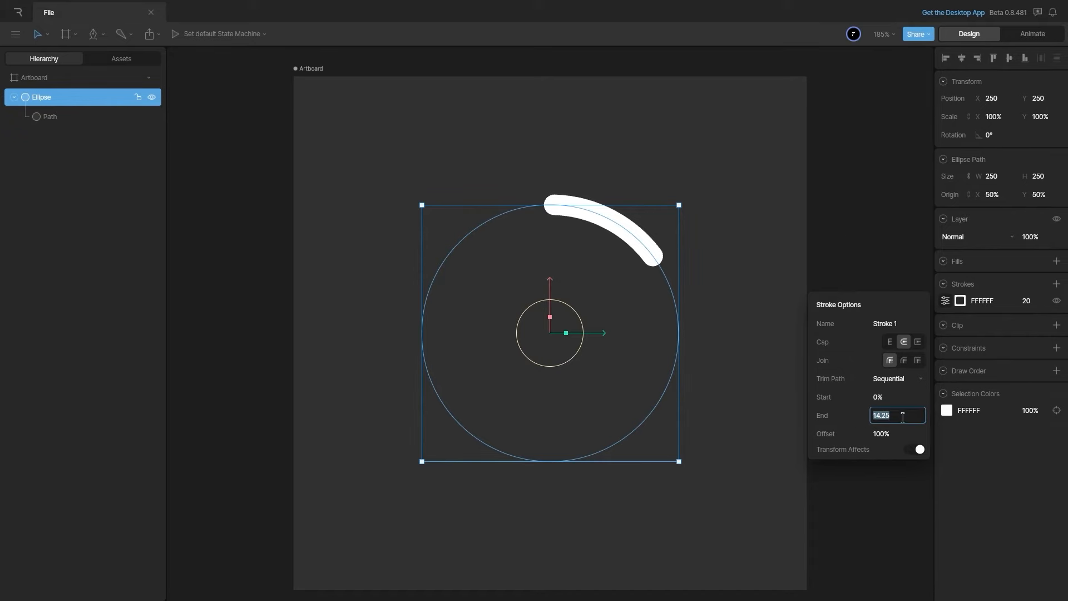
type("0")
key("Return")
left_click(874, 260)
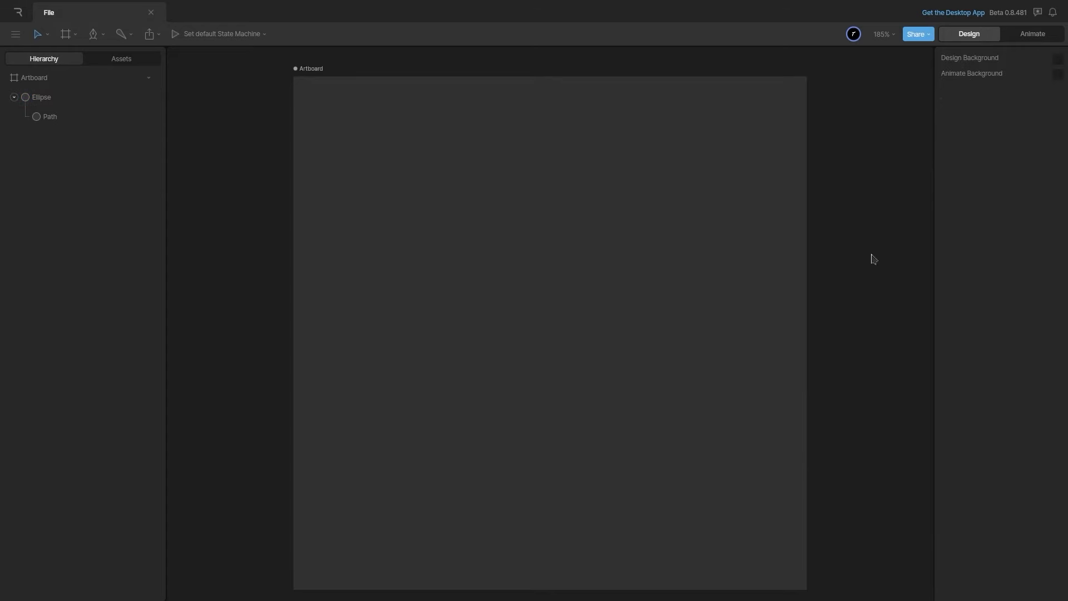
- Switch to Animate mode and key the stroke's Trim Offset at 100% on the 00:01:00 end frame
key("Tab")
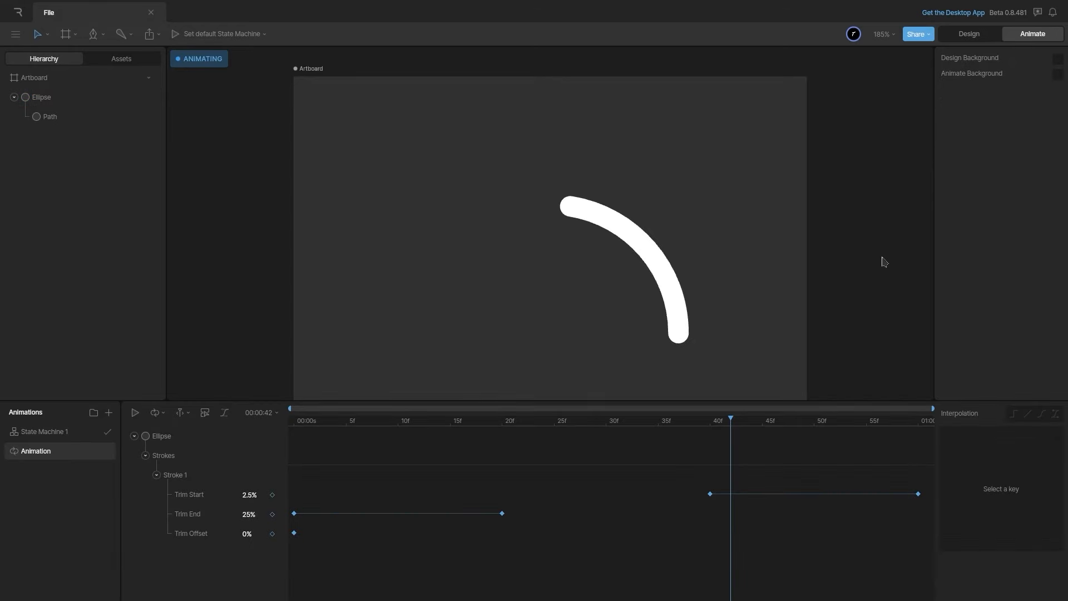
key("f")
left_click_drag(778, 419, 949, 434)
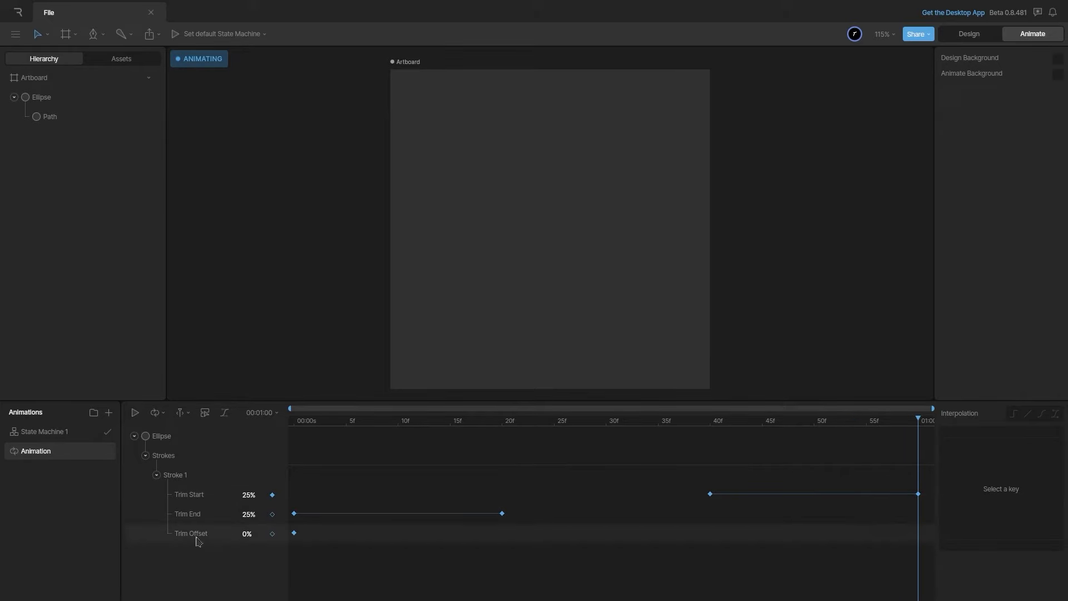
left_click(256, 537)
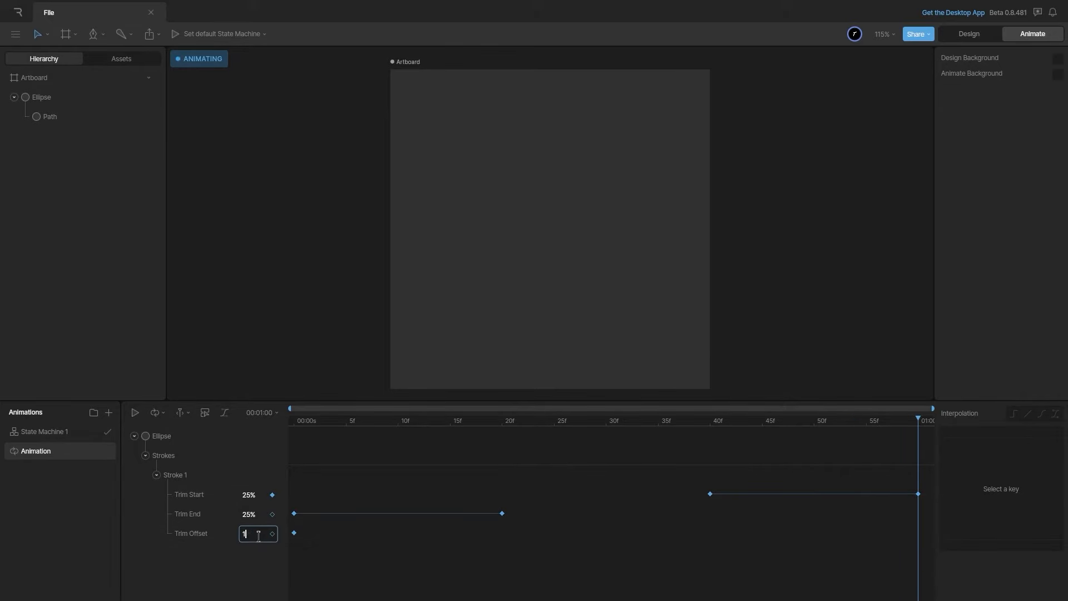
key("Return")
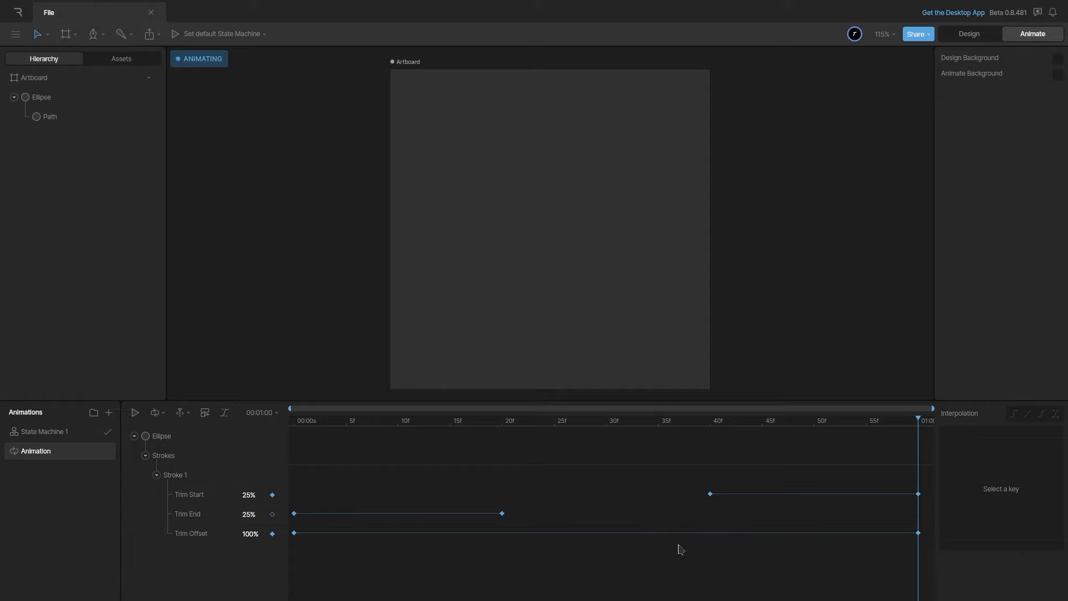
- Play the animation, then scrub from the first frame to the end to check the arc's rotation and trimming
key("space")
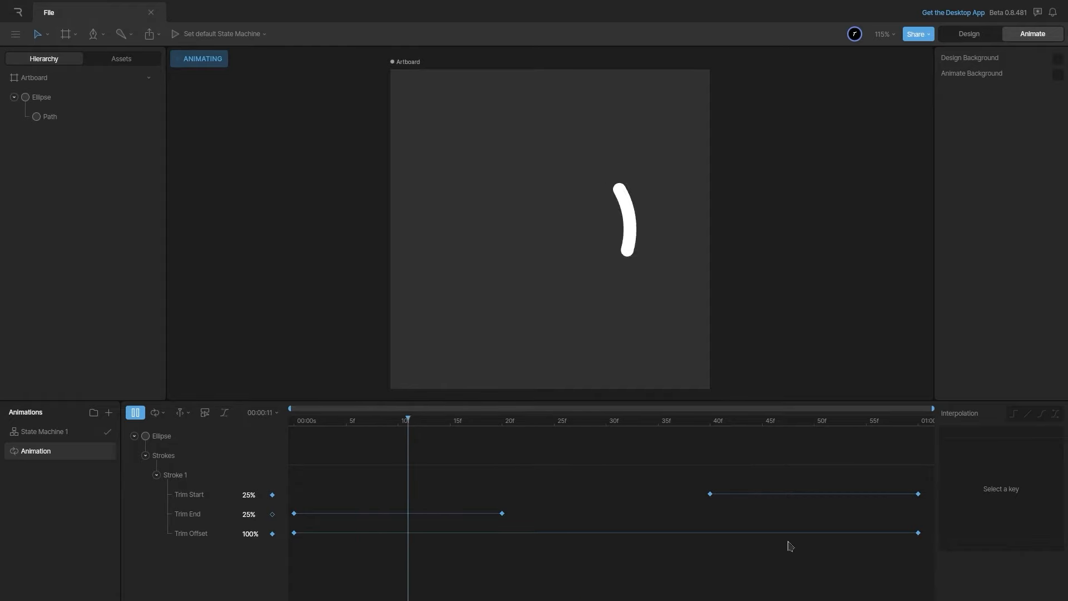
key("space")
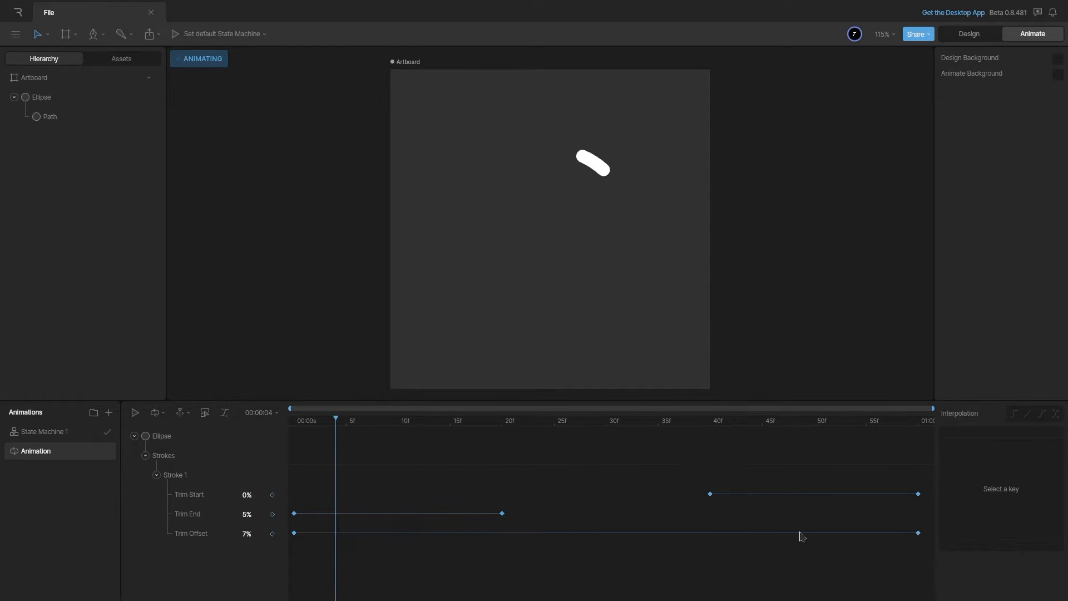
left_click(294, 422)
left_click_drag(294, 423, 824, 496)
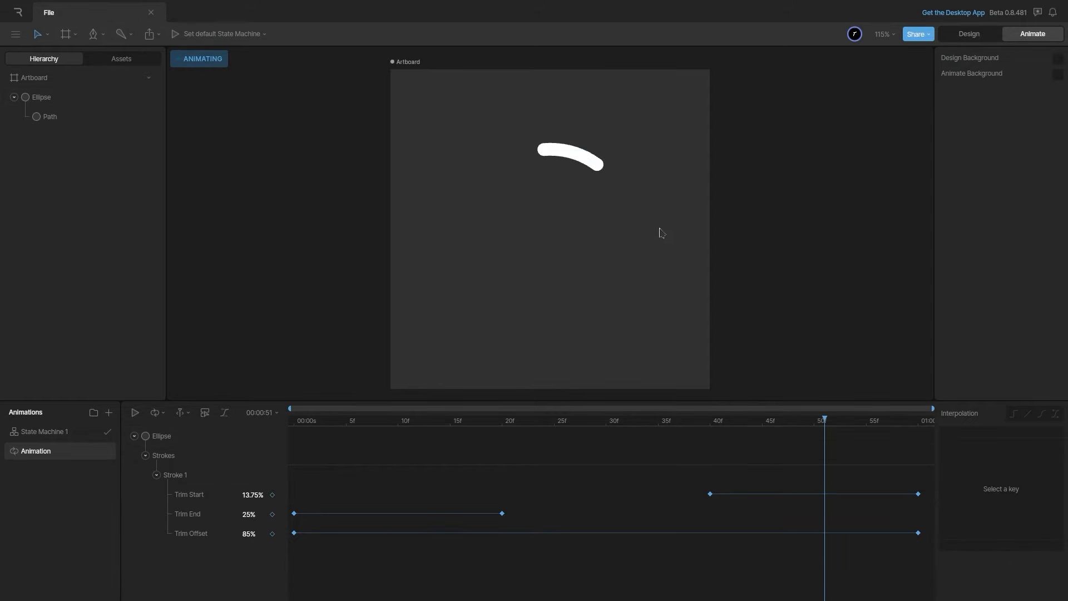
mouse_move(821, 419)
left_mouse_down()
mouse_move(762, 424)
mouse_move(944, 442)
left_mouse_up()
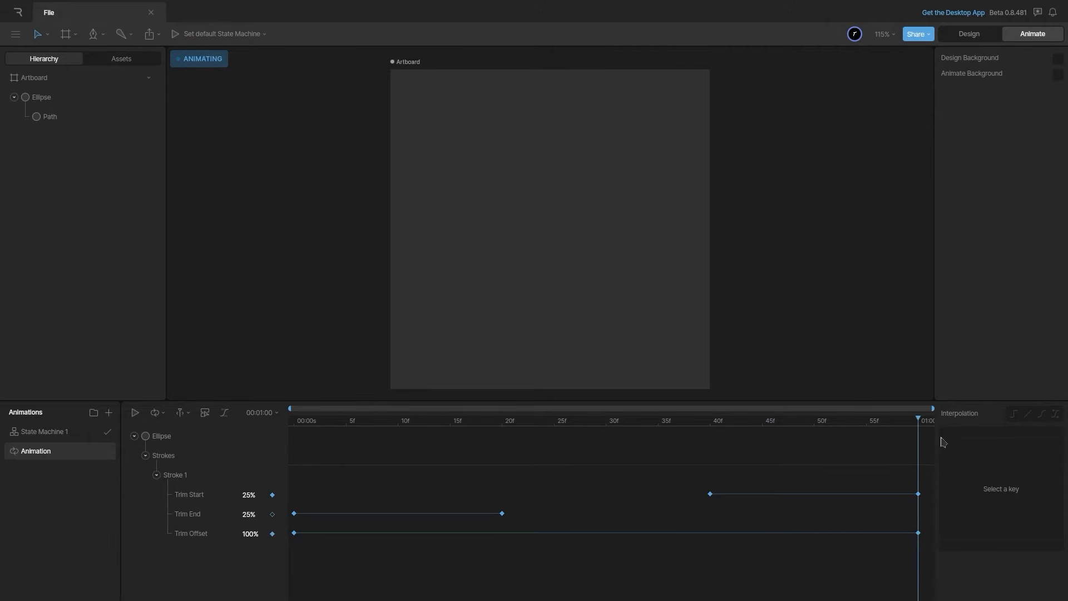
- Set the stroke's Trim Offset key at one second to 75% and preview the animation
left_click(248, 535)
type("75")
key("Return")
key("space")
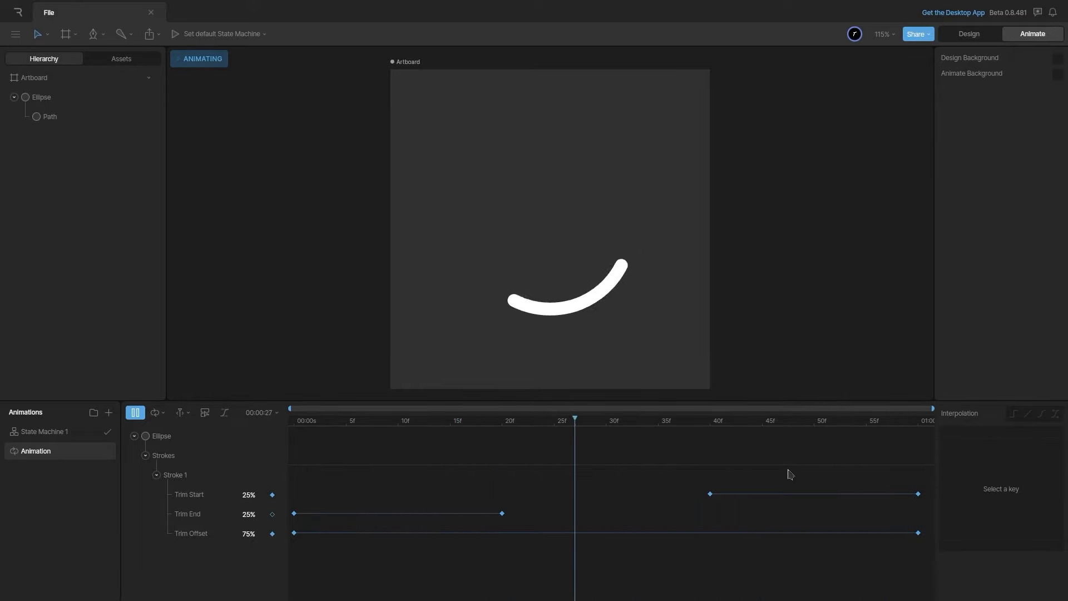
key("space")
- Apply cubic interpolation to the ellipse stroke's Trim Start, Trim End and Trim Offset keys, and play the result
left_click_drag(762, 469, 659, 541)
left_click_drag(397, 468, 287, 573)
left_click_drag(581, 452, 728, 528)
left_click(1042, 414)
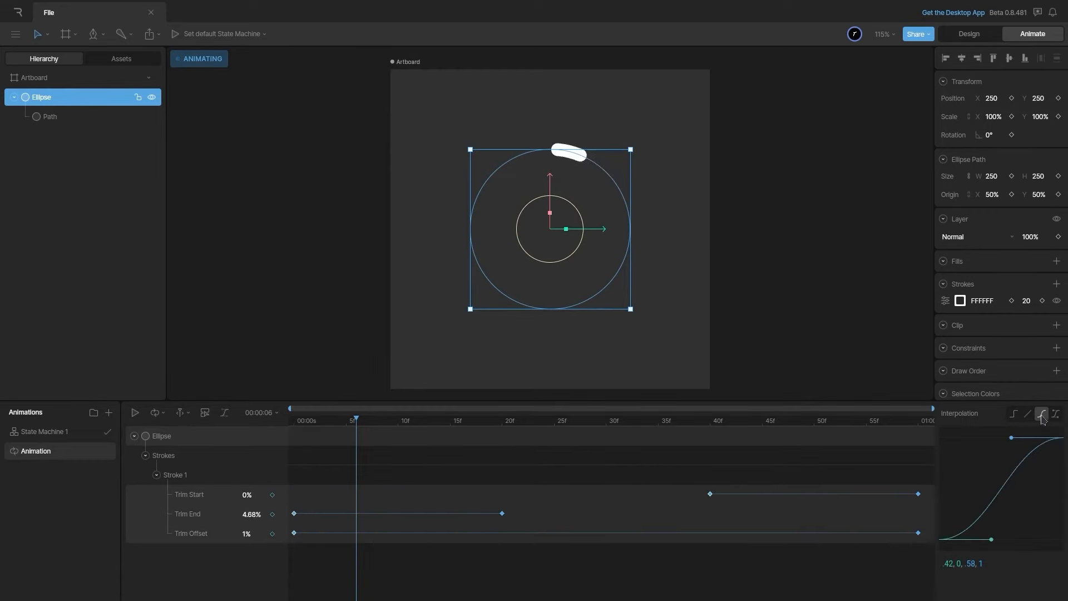
left_click(730, 561)
key("space")
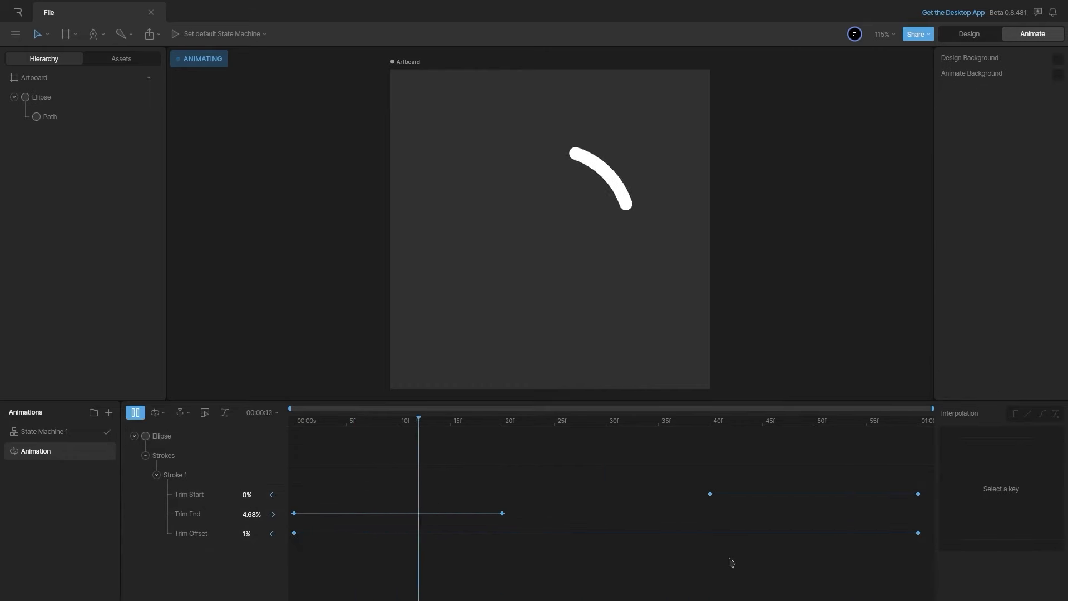
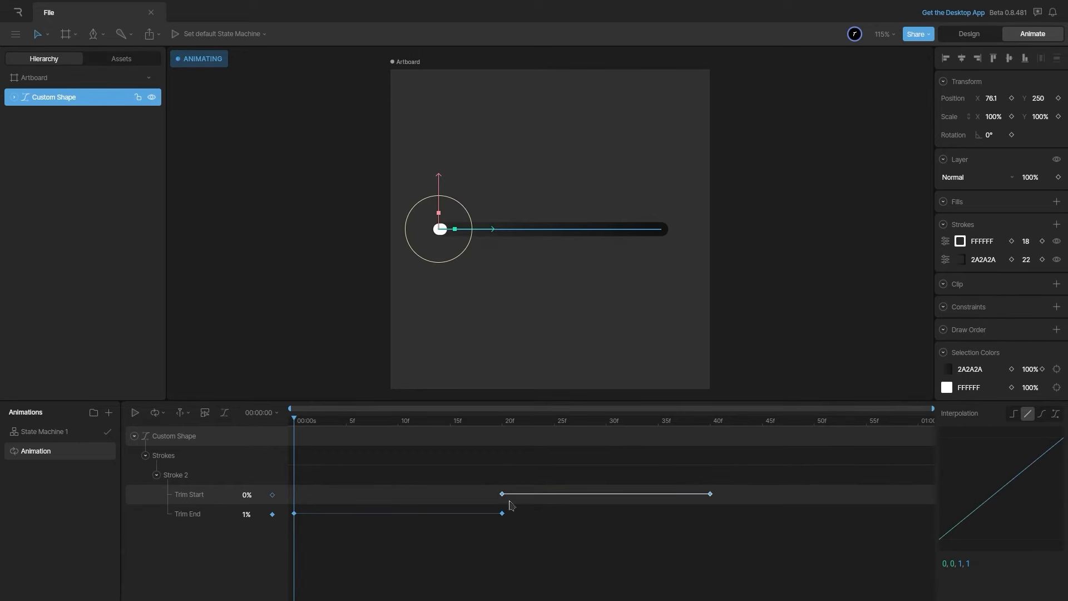
- Shift the custom shape's Trim Start keys 10 frames earlier, then preview and scrub the animation back to the start
key("alt+shift+comma")
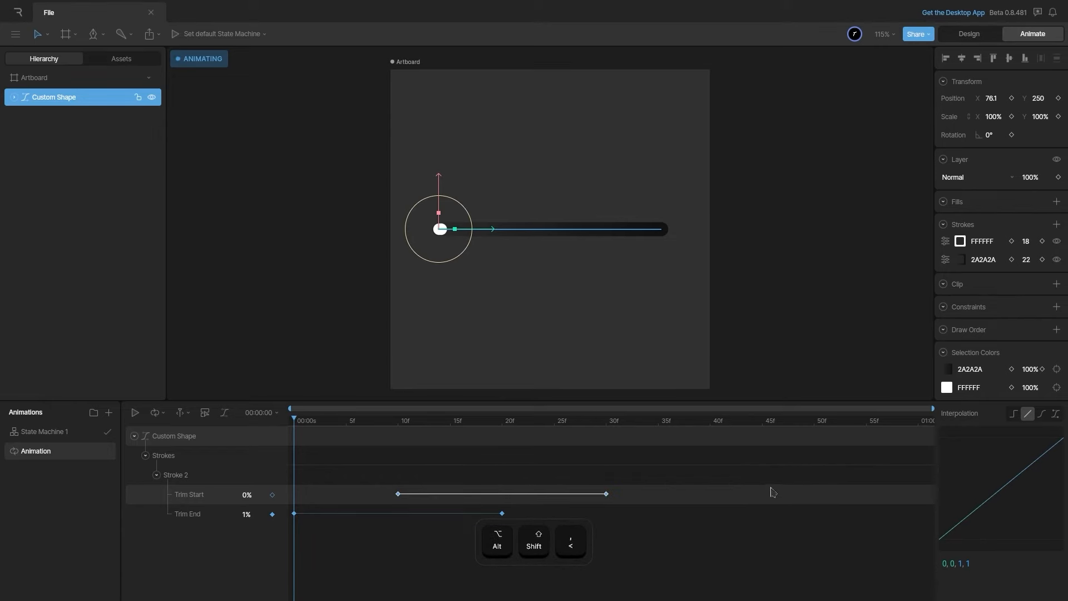
key("space")
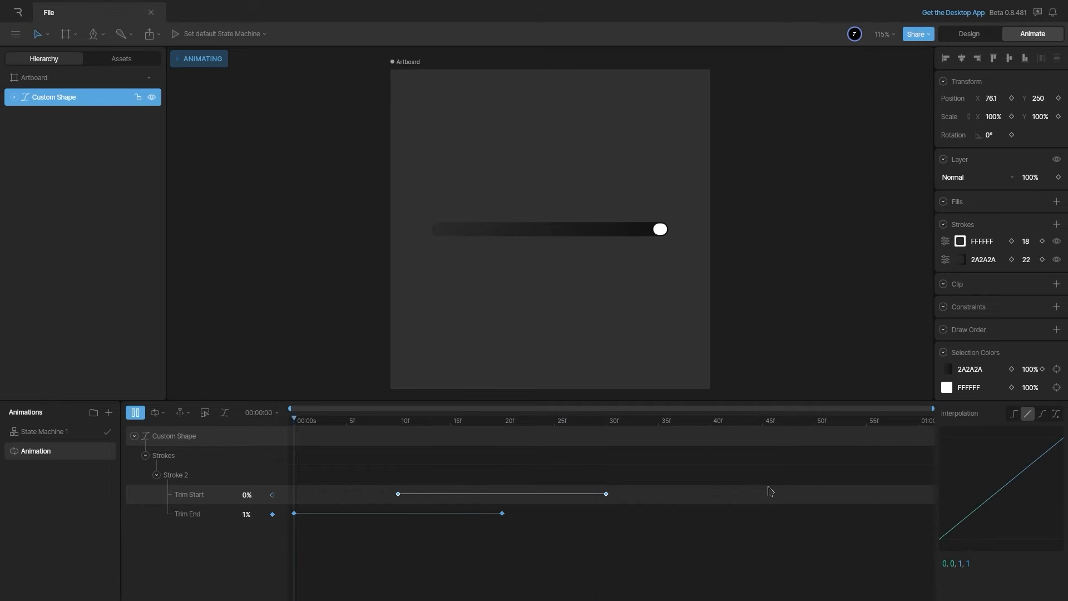
left_click(662, 428)
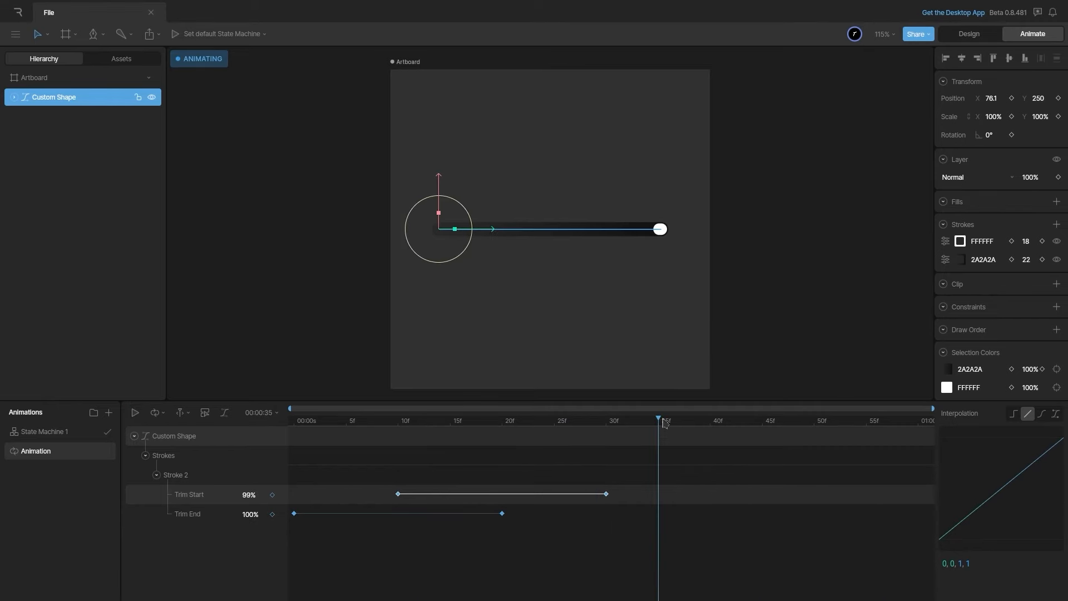
mouse_move(662, 424)
left_mouse_down()
mouse_move(273, 428)
mouse_move(543, 448)
mouse_move(639, 423)
mouse_move(269, 449)
left_mouse_up()
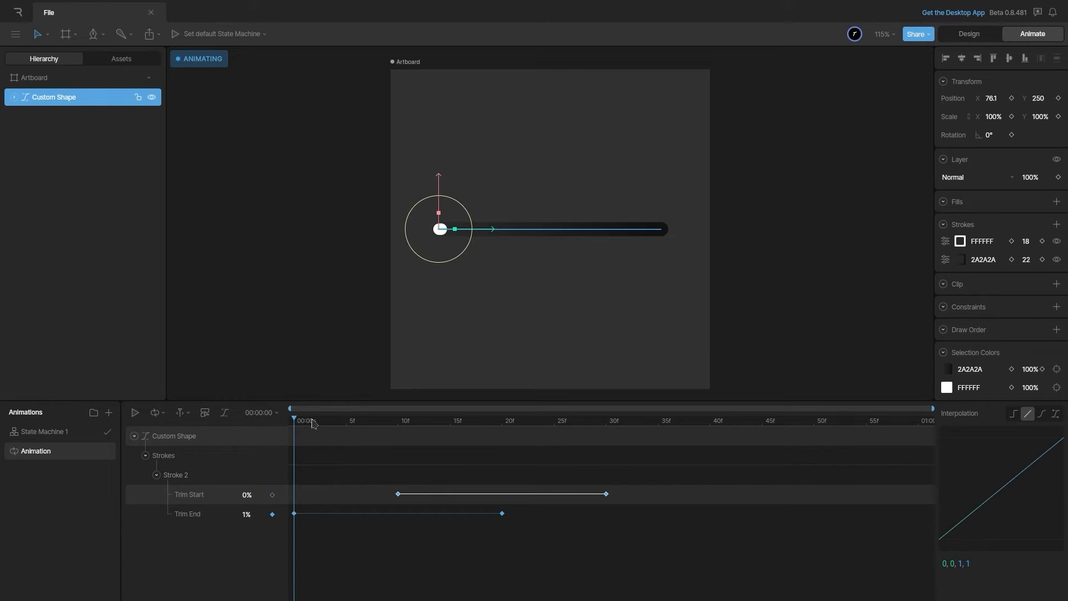
- Change the animation's playback mode to Ping Pong and preview it from the first frame
left_click_drag(429, 464, 289, 529)
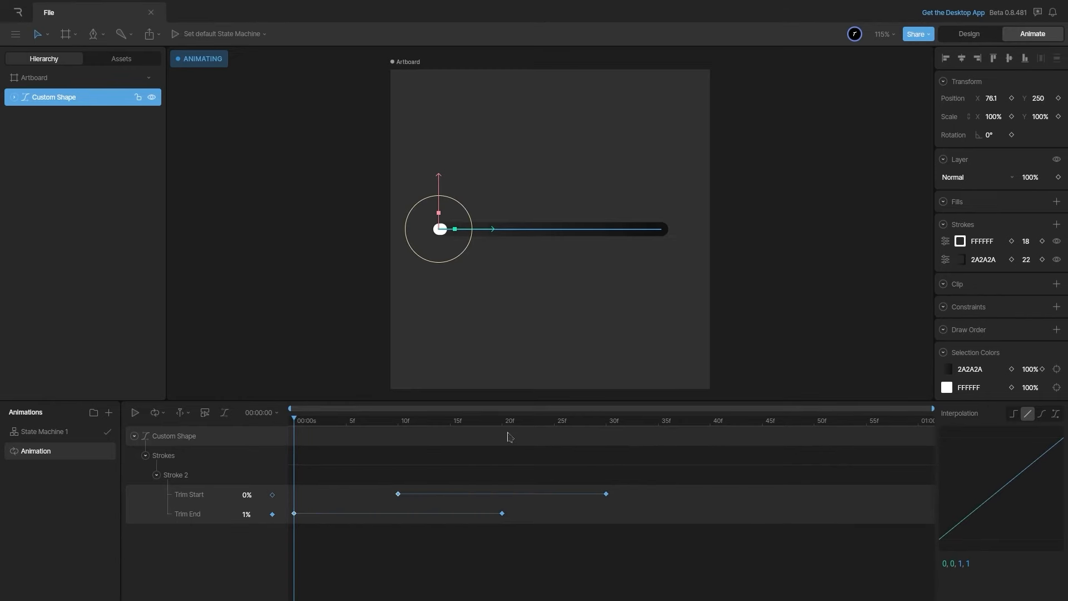
left_click_drag(526, 424, 689, 435)
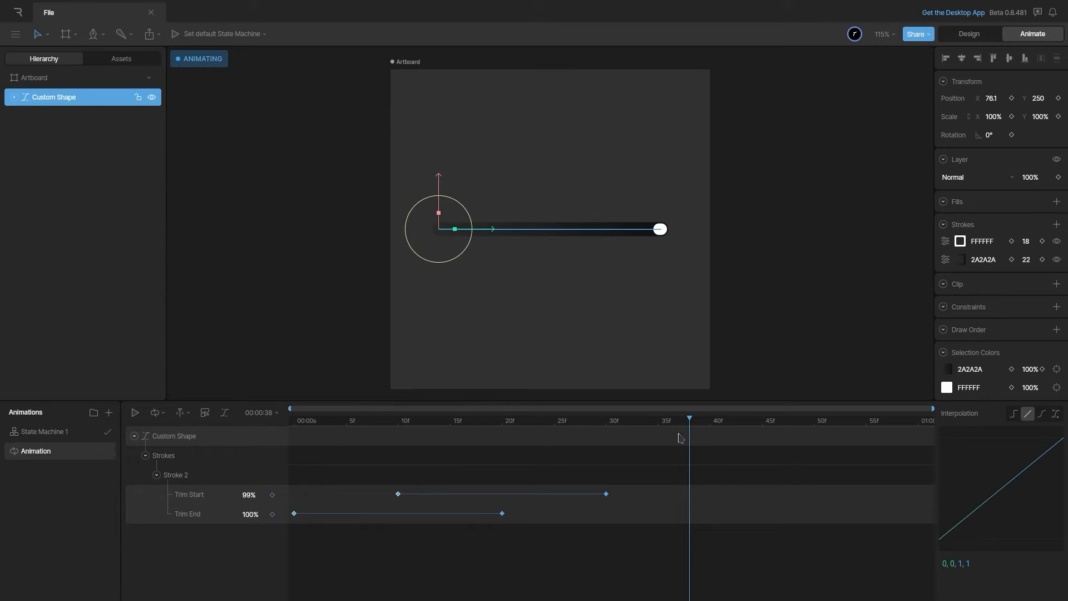
left_click(156, 413)
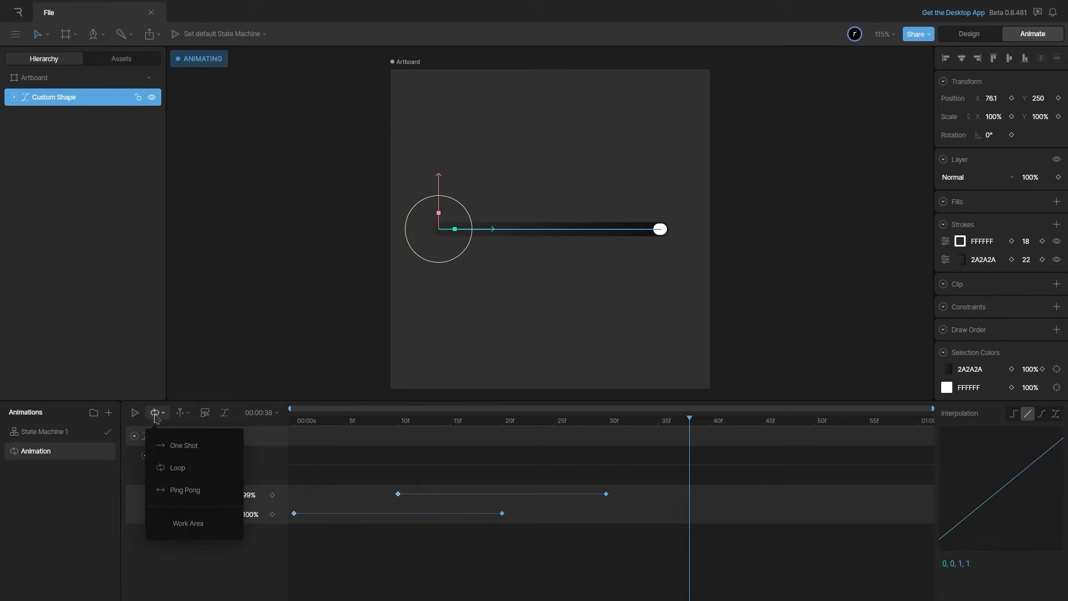
left_click(207, 495)
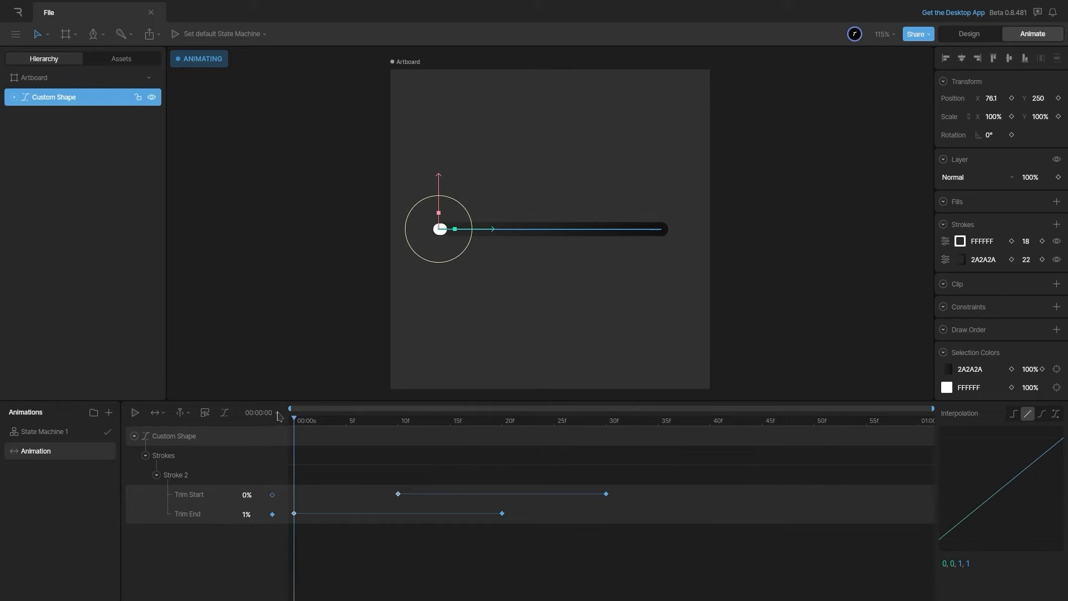
left_click(135, 413)
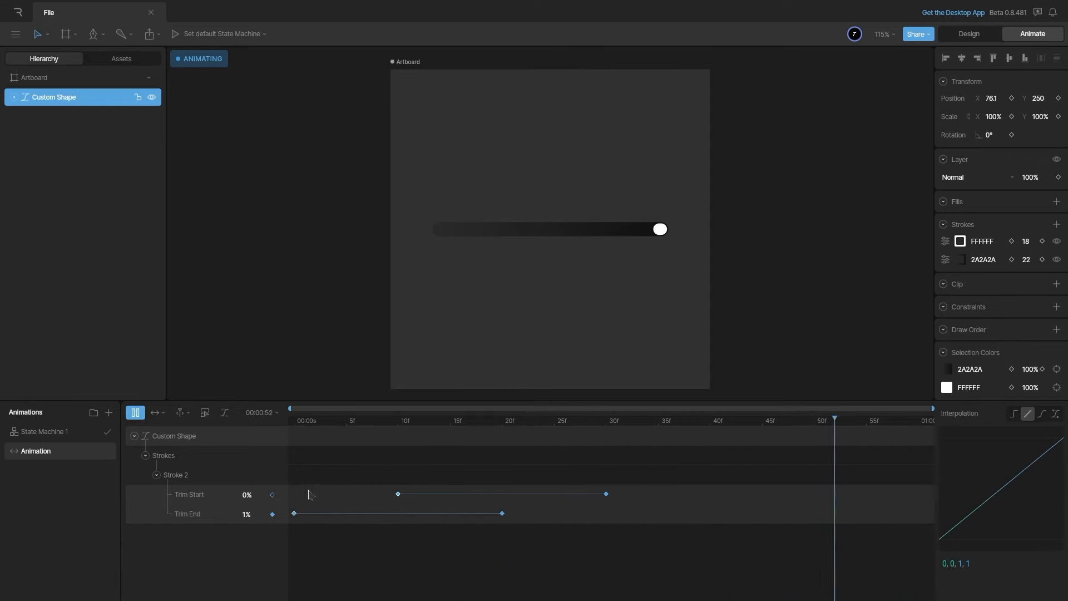
left_click(135, 413)
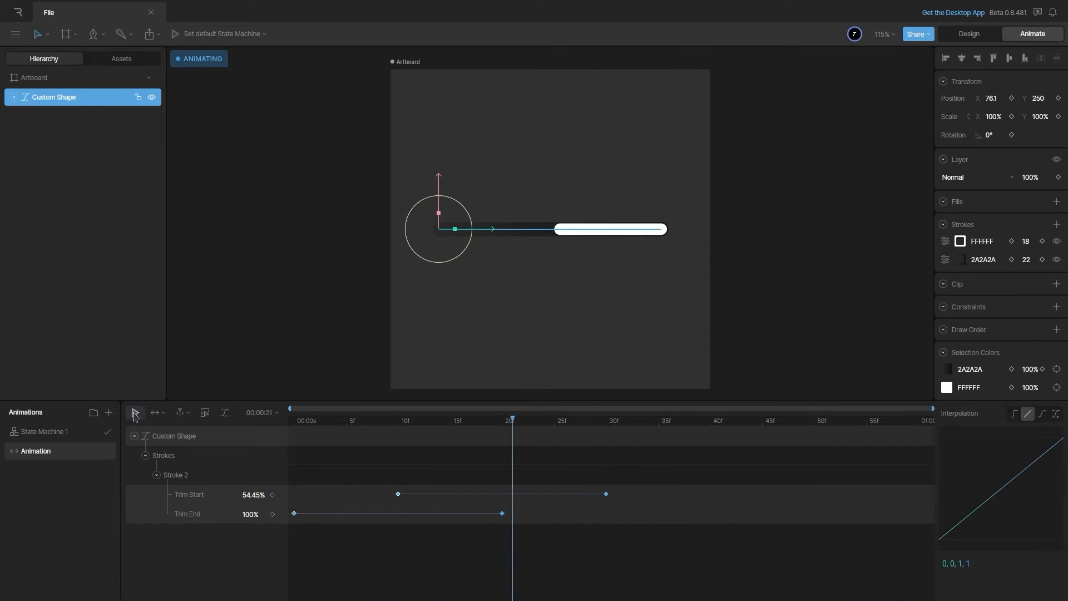
- Shift all Trim Start and Trim End keys 15 frames later, with Trim End starting at frame 15, and preview the timing
left_click_drag(715, 477, 281, 526)
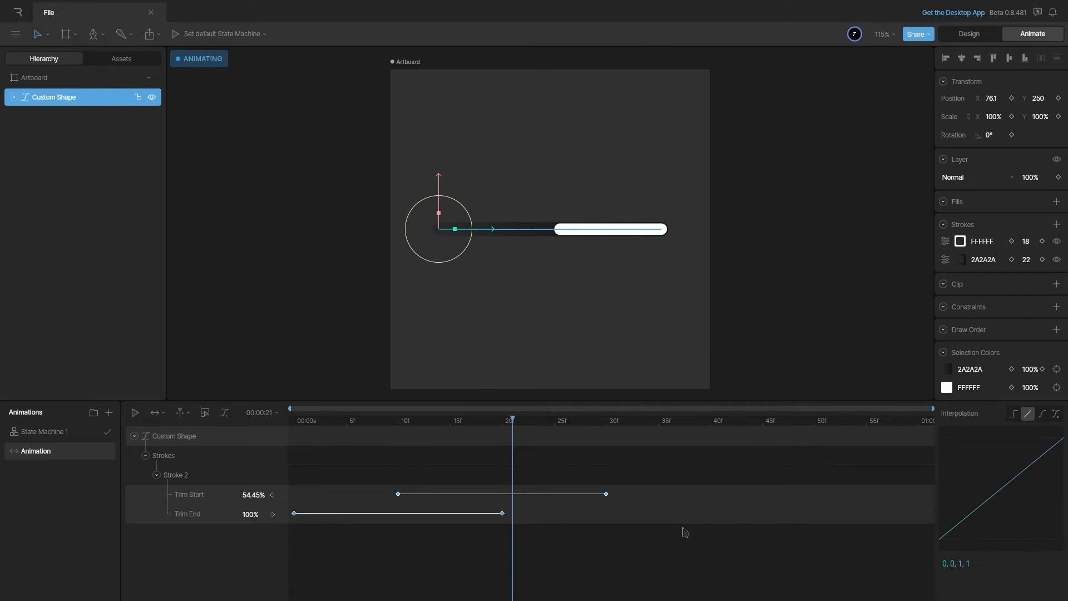
key("alt+shift+period")
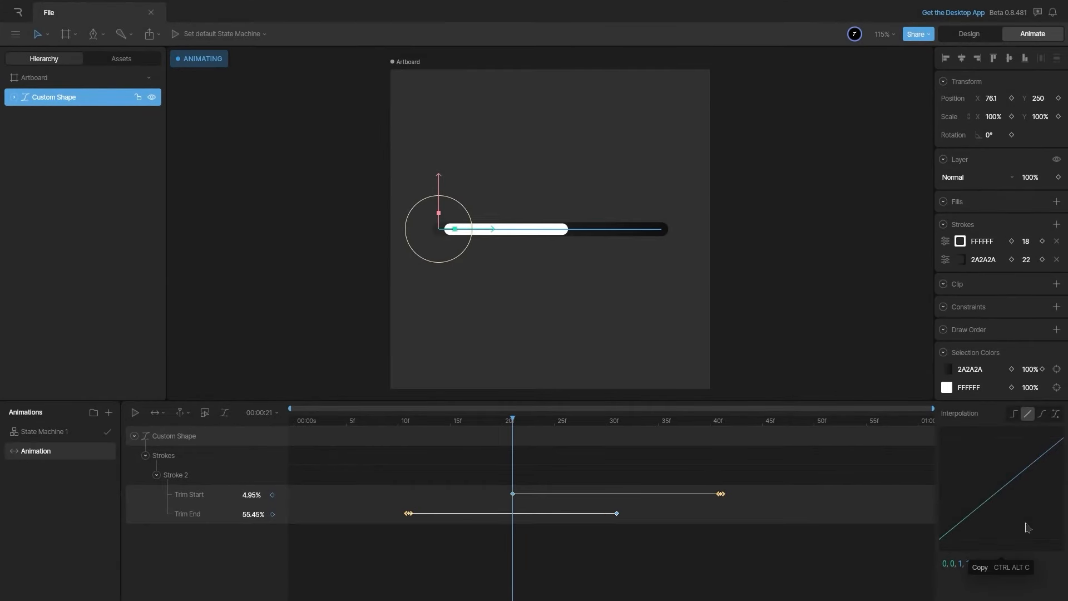
key("alt+period")
key("alt+period")
key("alt+period")
key("alt+period")
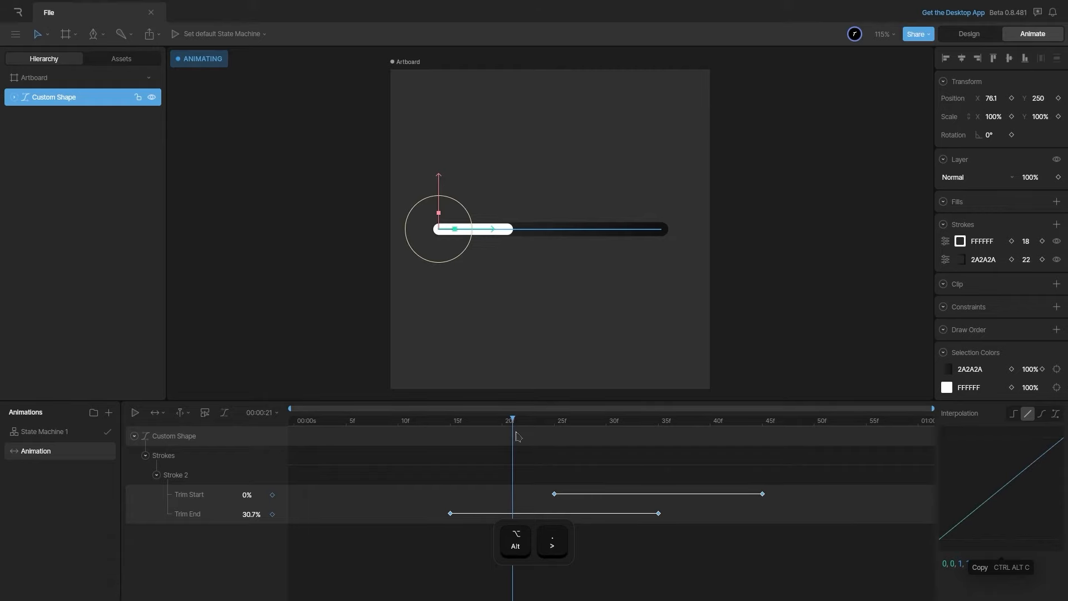
mouse_move(452, 427)
left_mouse_down()
mouse_move(295, 434)
mouse_move(444, 442)
mouse_move(294, 440)
mouse_move(919, 470)
mouse_move(865, 470)
mouse_move(946, 481)
left_mouse_up()
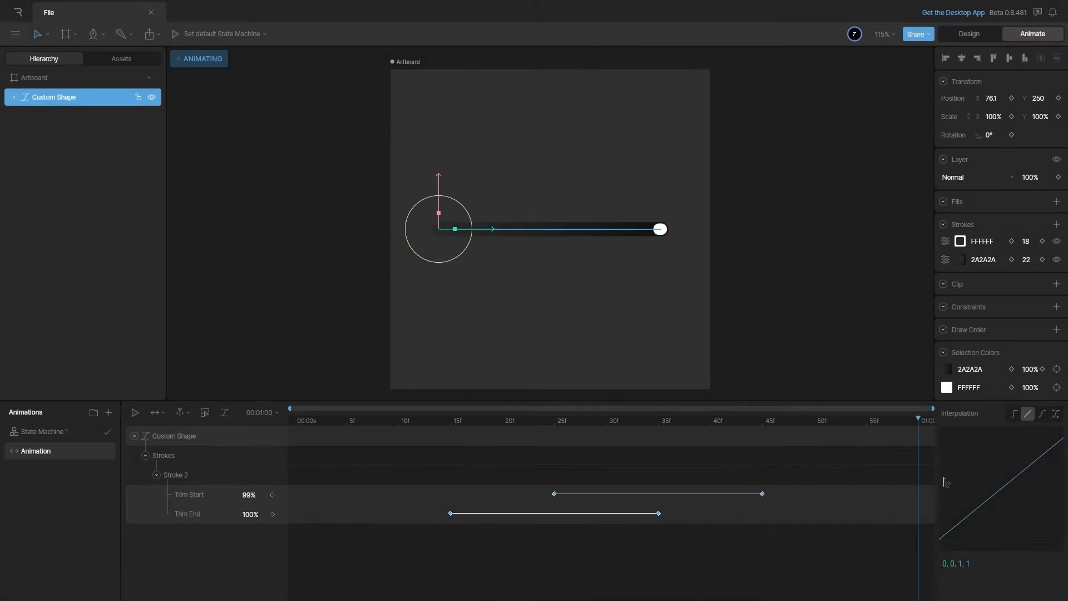
left_click(135, 413)
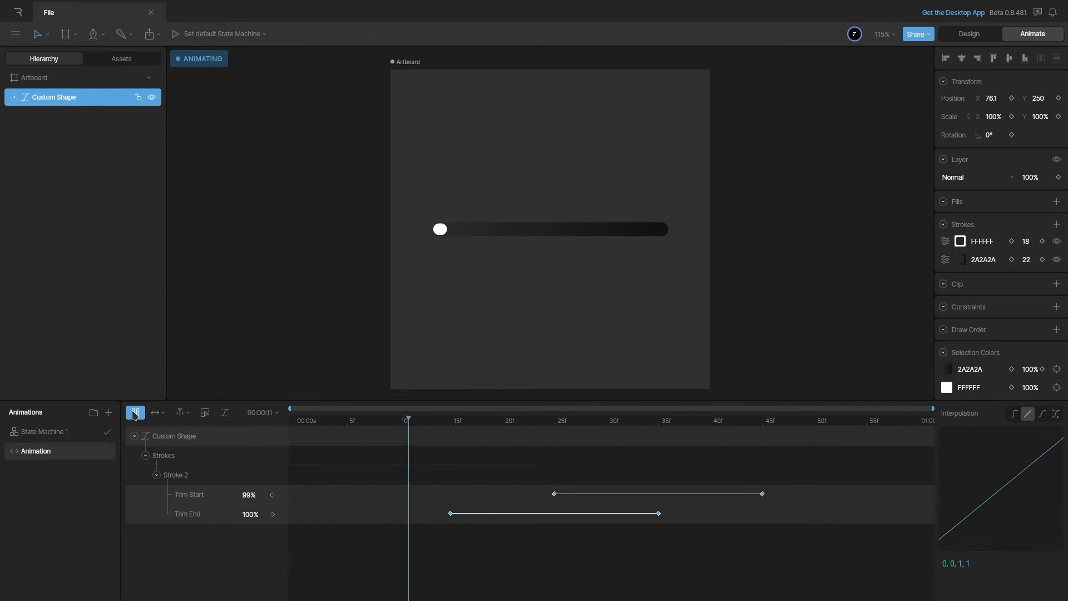
left_click(135, 413)
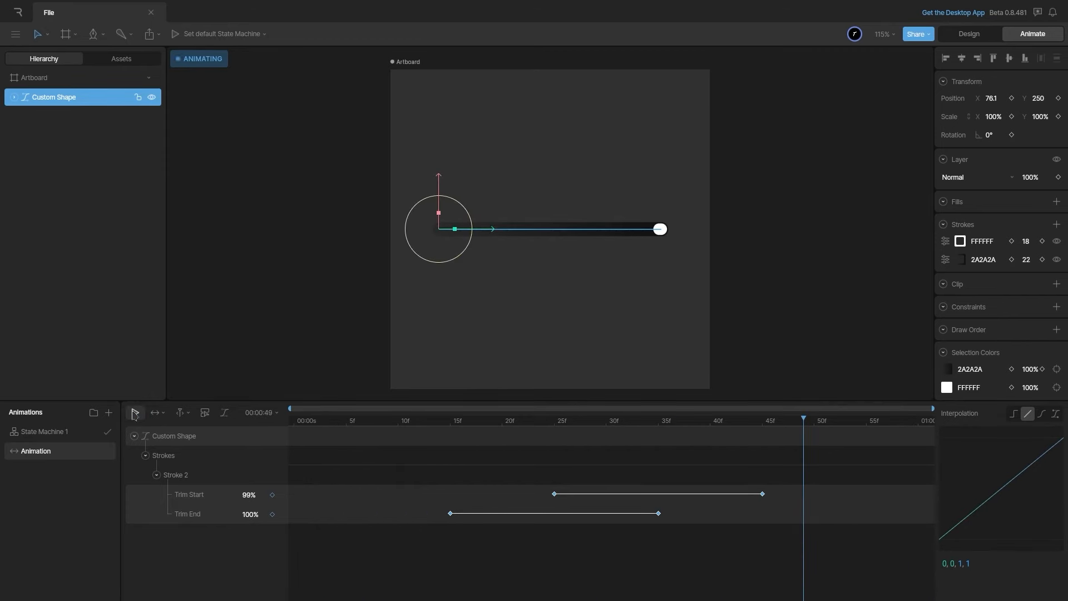
- Apply cubic interpolation to all Trim Start and Trim End keys and play the animation
left_click_drag(372, 478, 790, 560)
left_click(1042, 415)
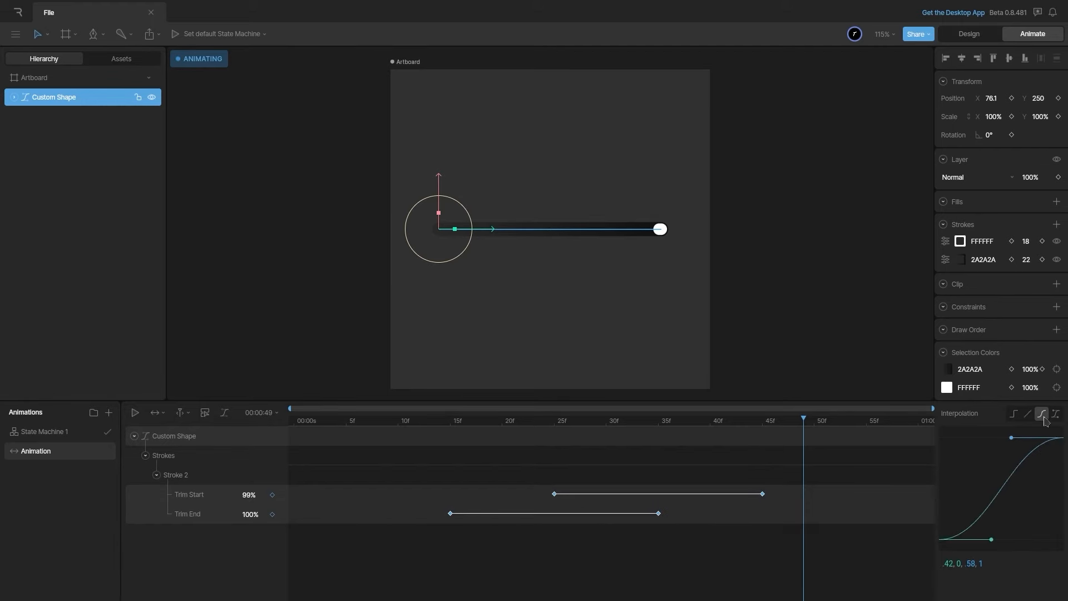
left_click(135, 413)
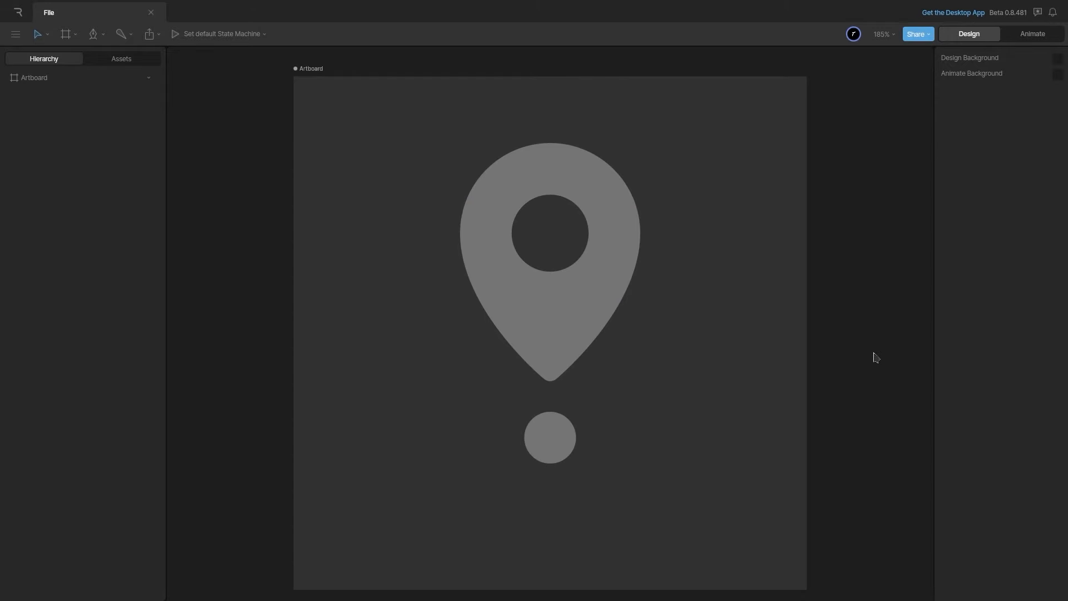
- Draw a circle about 175.6 wide in the upper artboard and centre it horizontally at X 250
key("o")
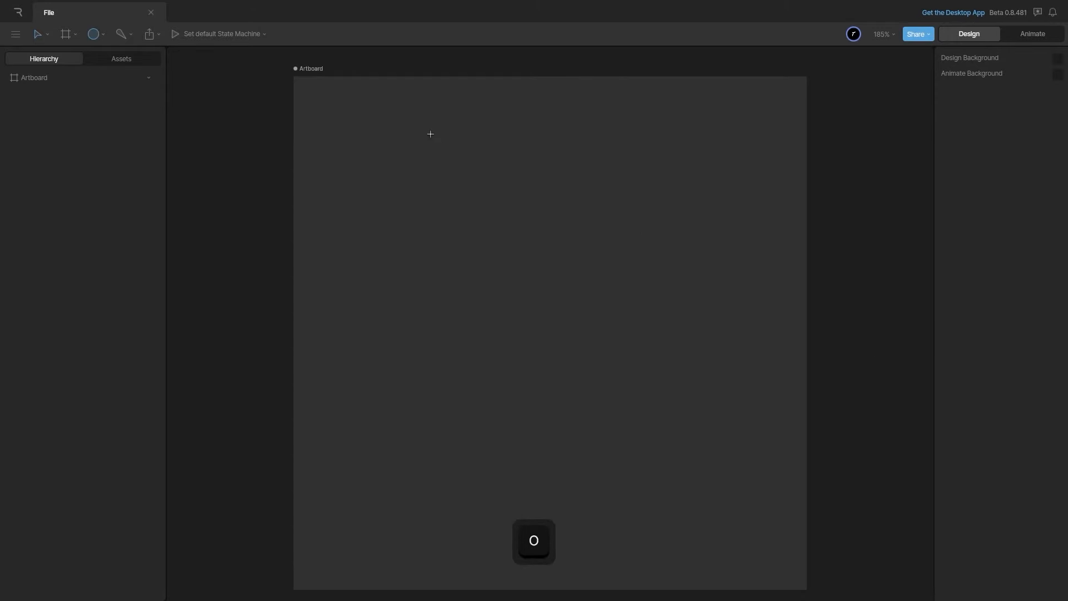
left_click_drag(439, 143, 574, 322)
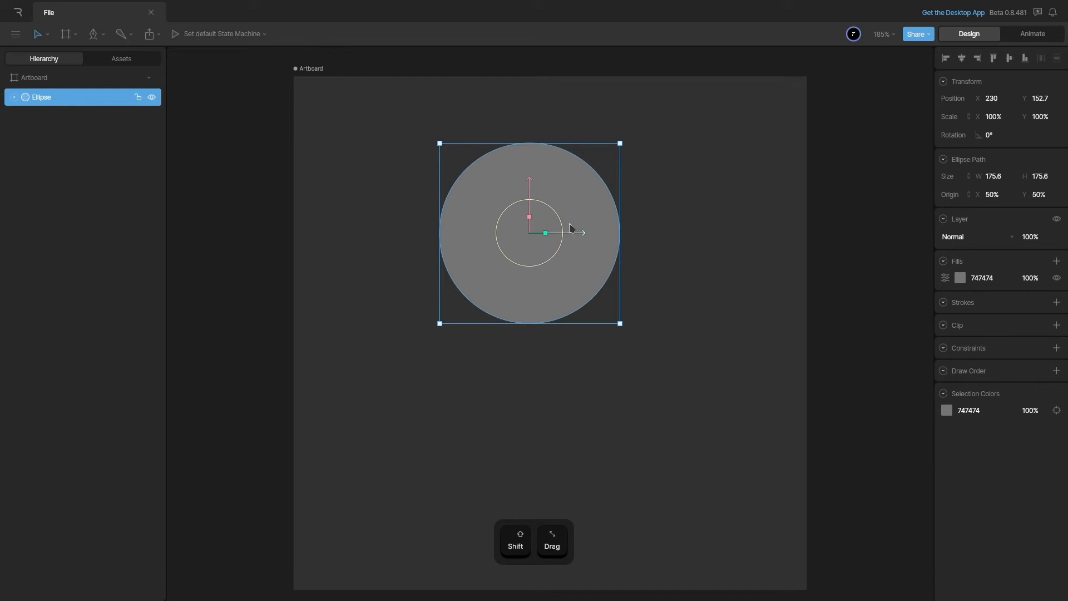
left_click_drag(571, 239, 595, 240)
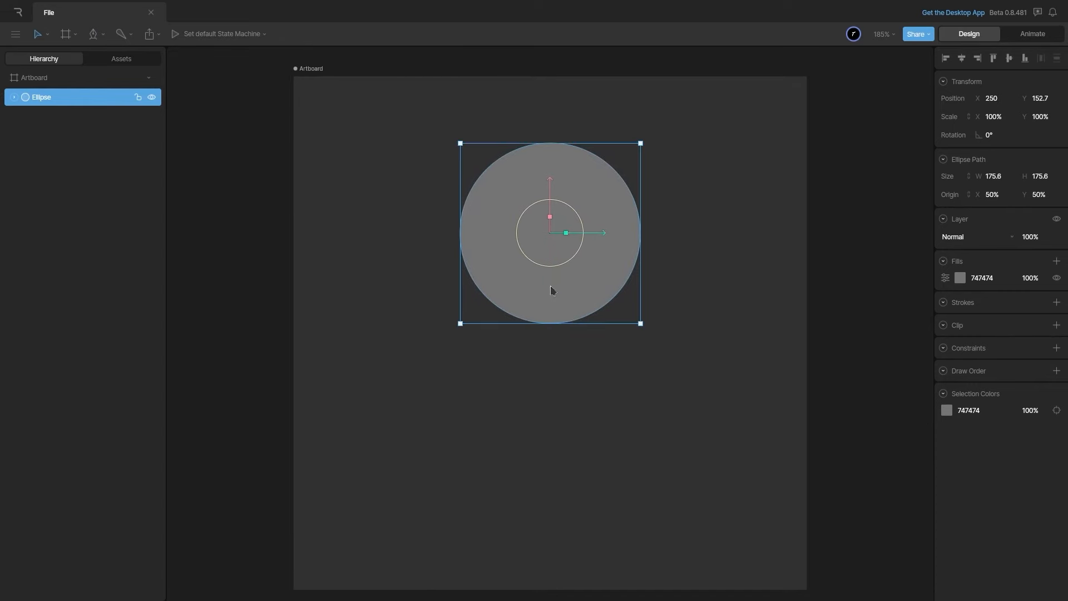
- Duplicate the circle's path inside the Ellipse shape and set the copy's size to 75
left_click(15, 97)
left_click(86, 121)
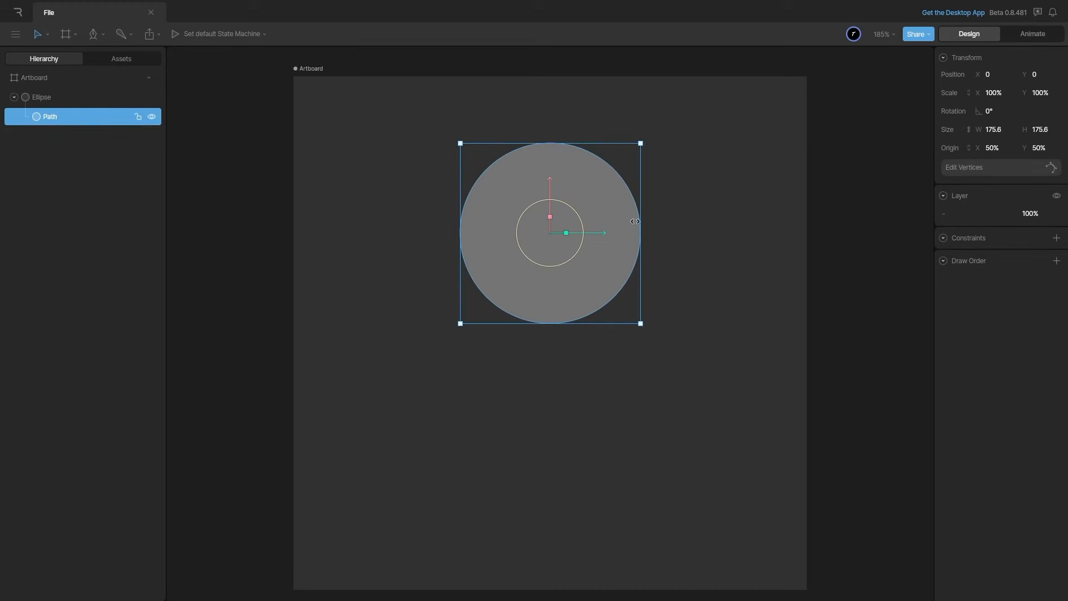
key("ctrl+v")
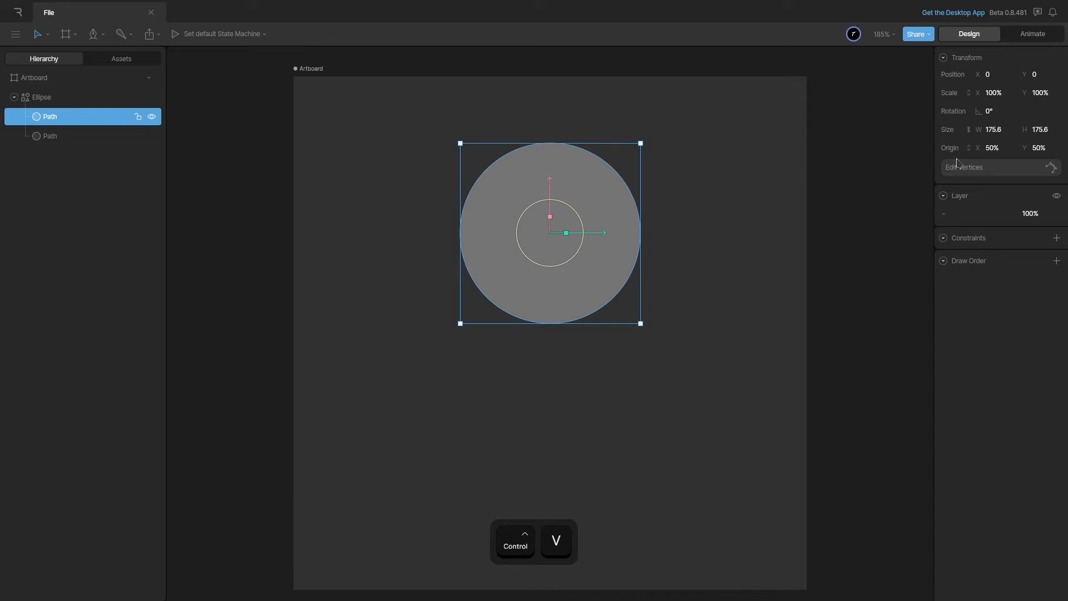
left_click(1005, 130)
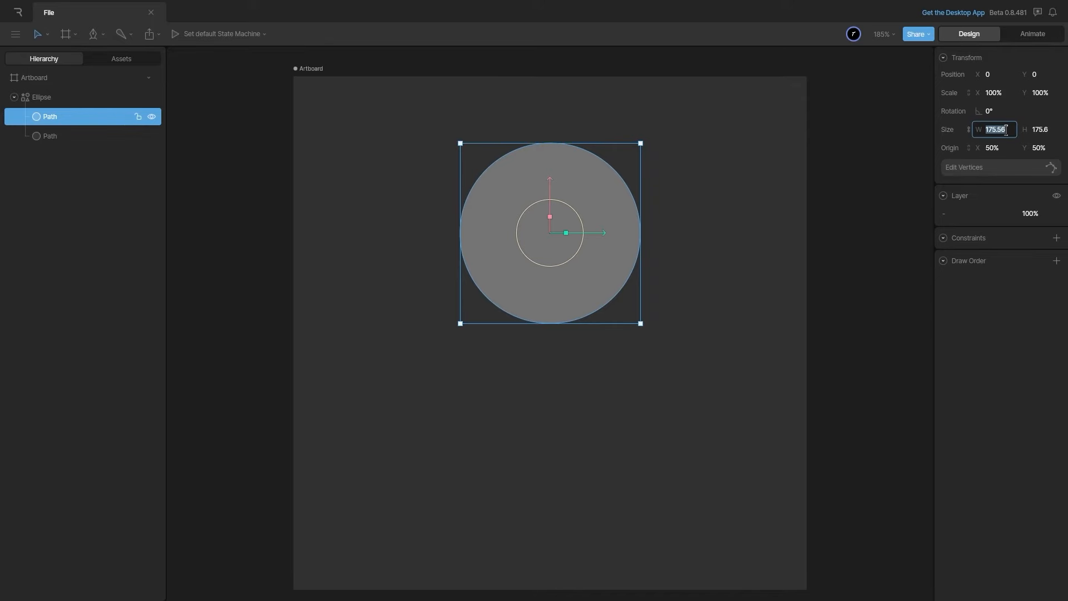
type("75")
left_click(884, 177)
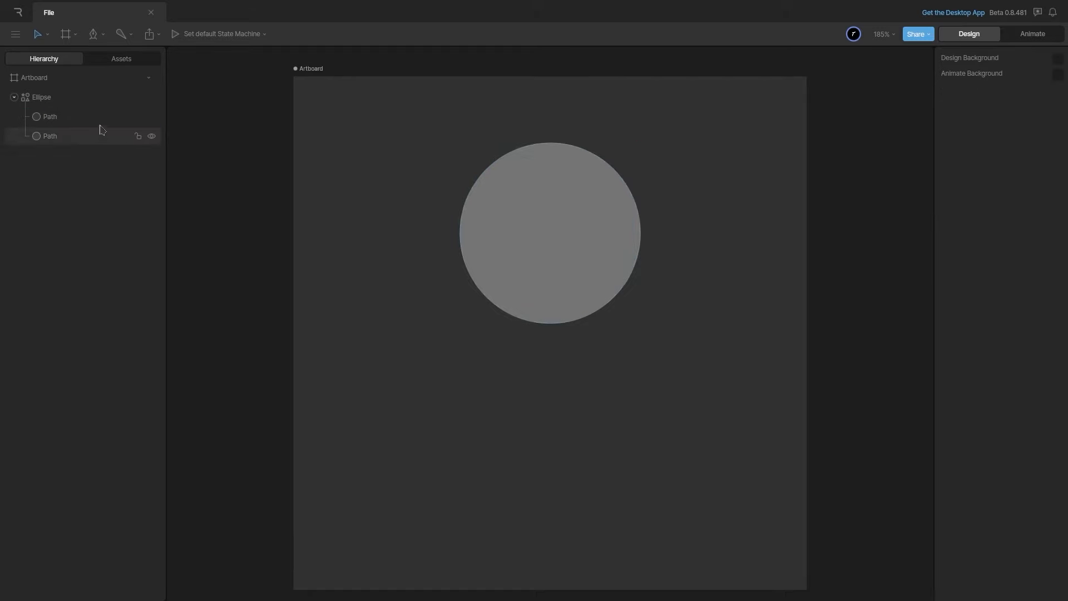
left_click(79, 119)
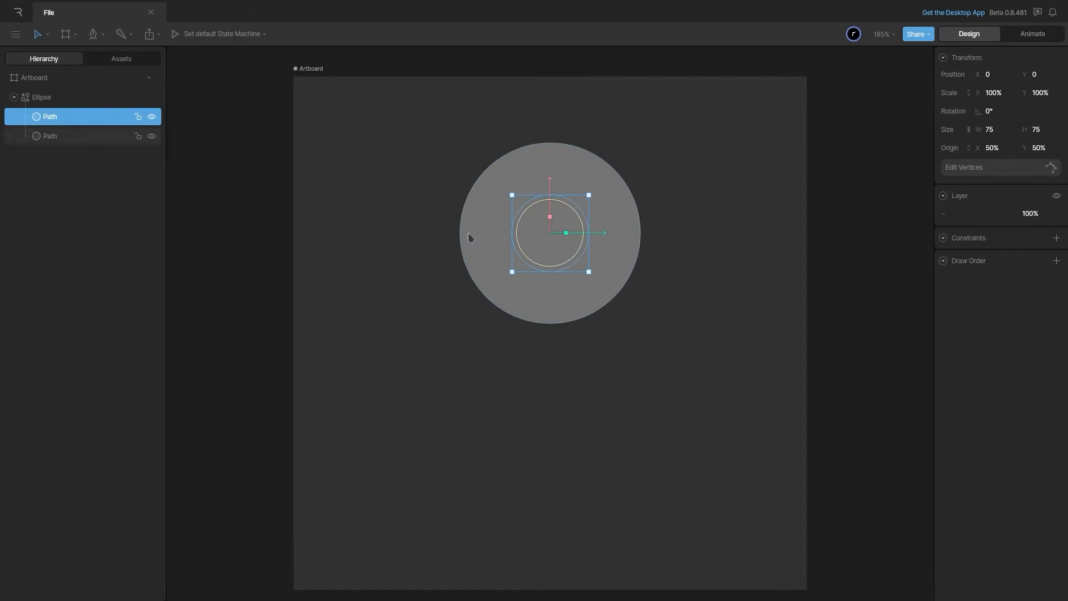
- Set the Ellipse shape's fill rule to Even-Odd to cut out the inner circle
left_click(75, 99)
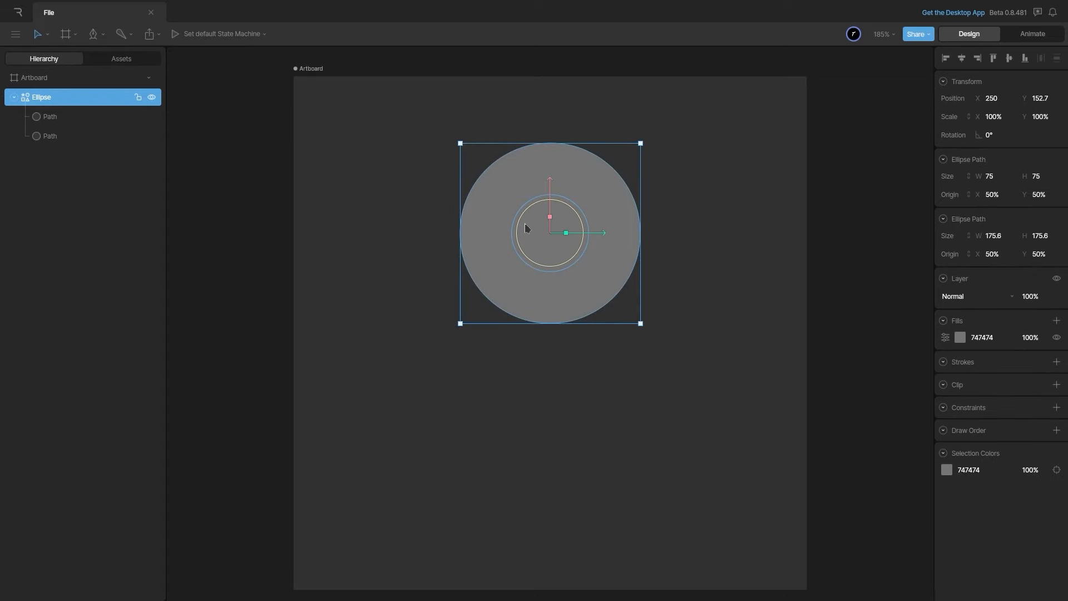
left_click(941, 336)
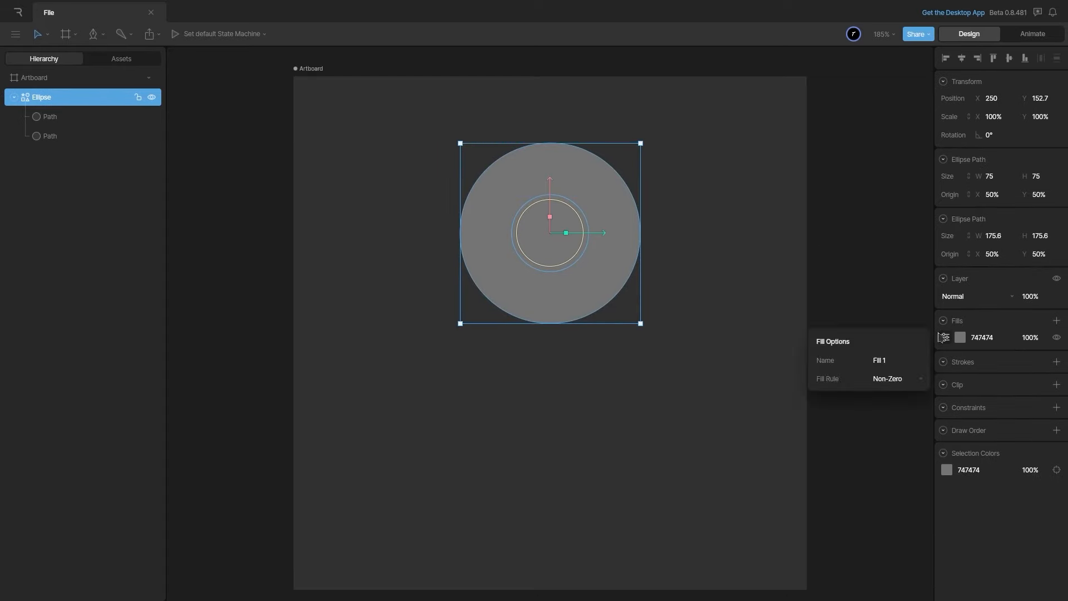
left_click(913, 378)
left_click(907, 401)
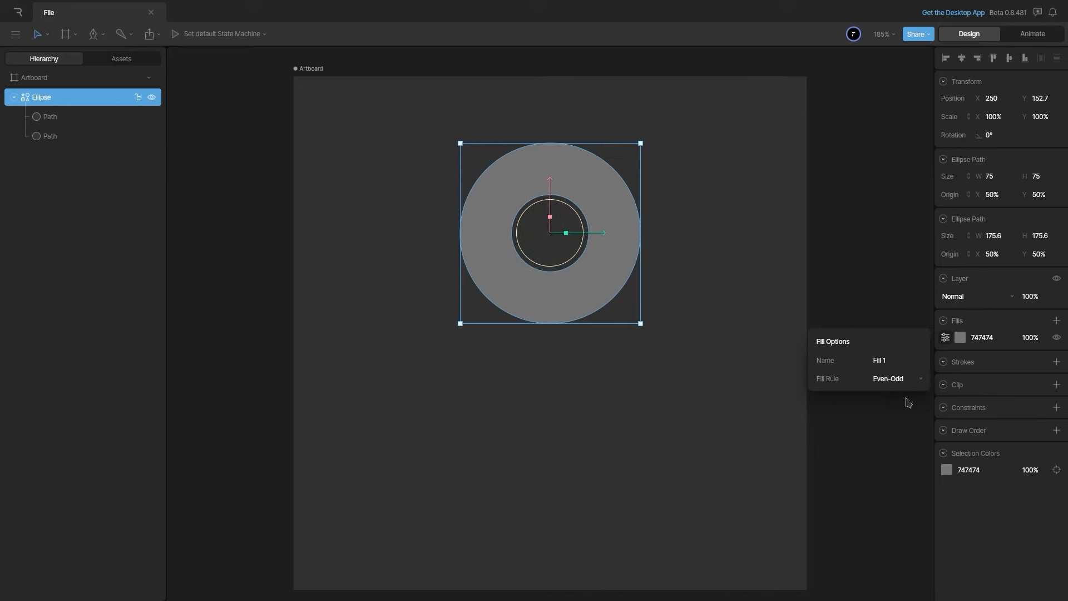
left_click(694, 259)
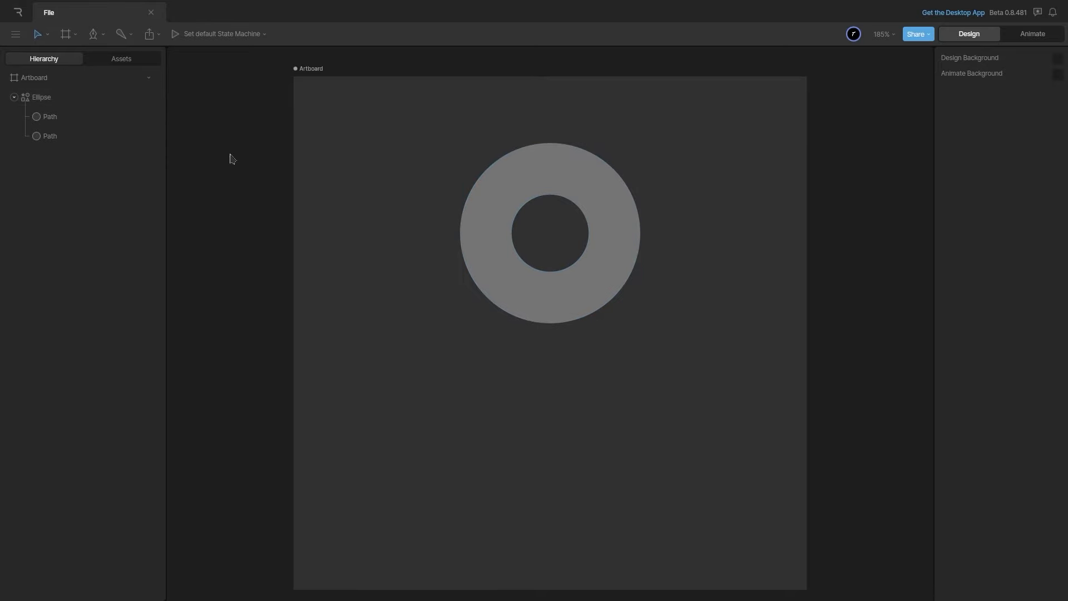
- Edit the outer circle path's vertices, pulling the bottom vertex straight down to about Y 146.8 and making it a straight vertex
left_click(79, 137)
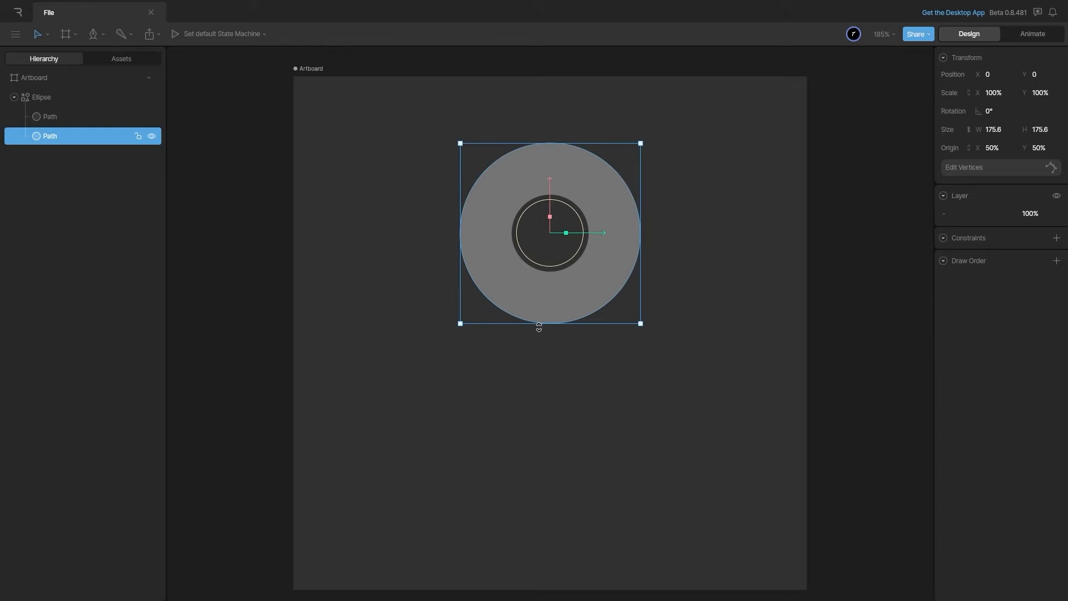
key("Return")
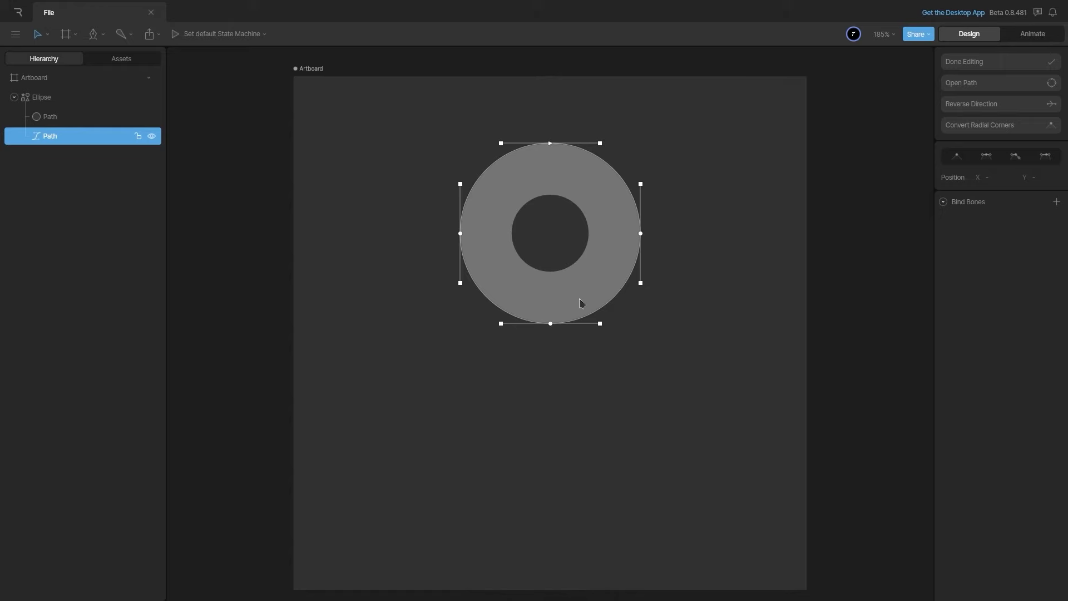
left_click_drag(552, 326, 547, 386)
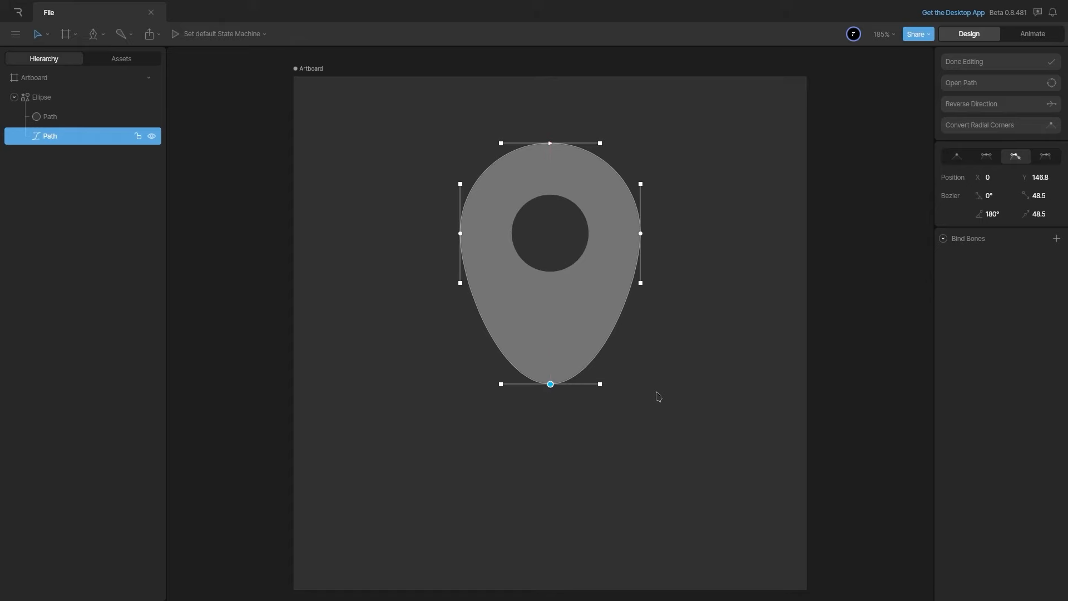
left_click(956, 156)
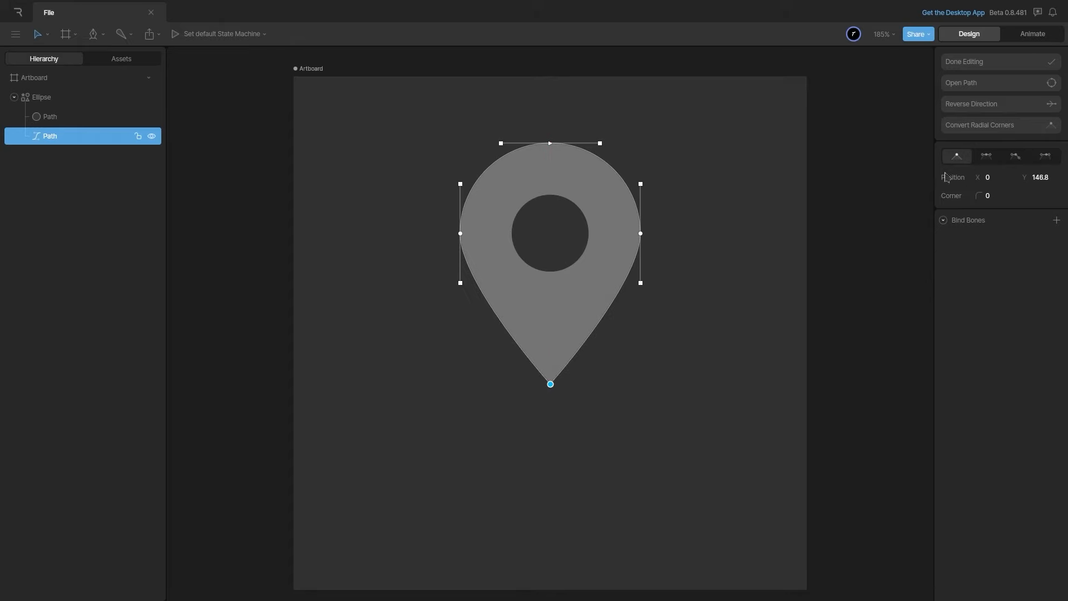
- Change the outer path's two side vertices to asymmetric and its top vertex to mirrored
left_click_drag(696, 261, 477, 218)
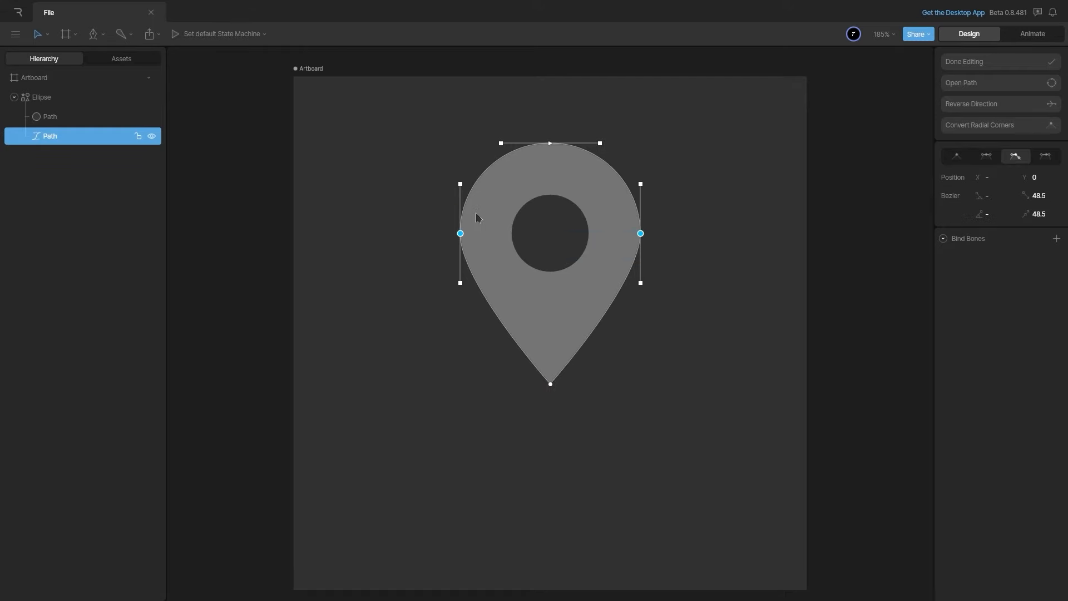
left_click(1054, 158)
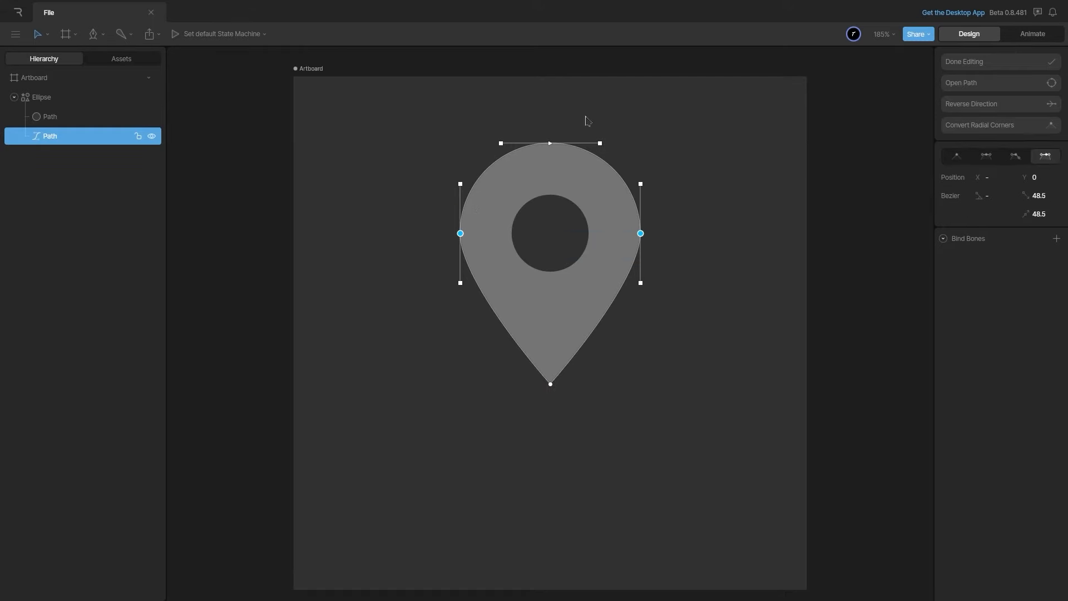
left_click_drag(586, 120, 524, 189)
left_click(984, 158)
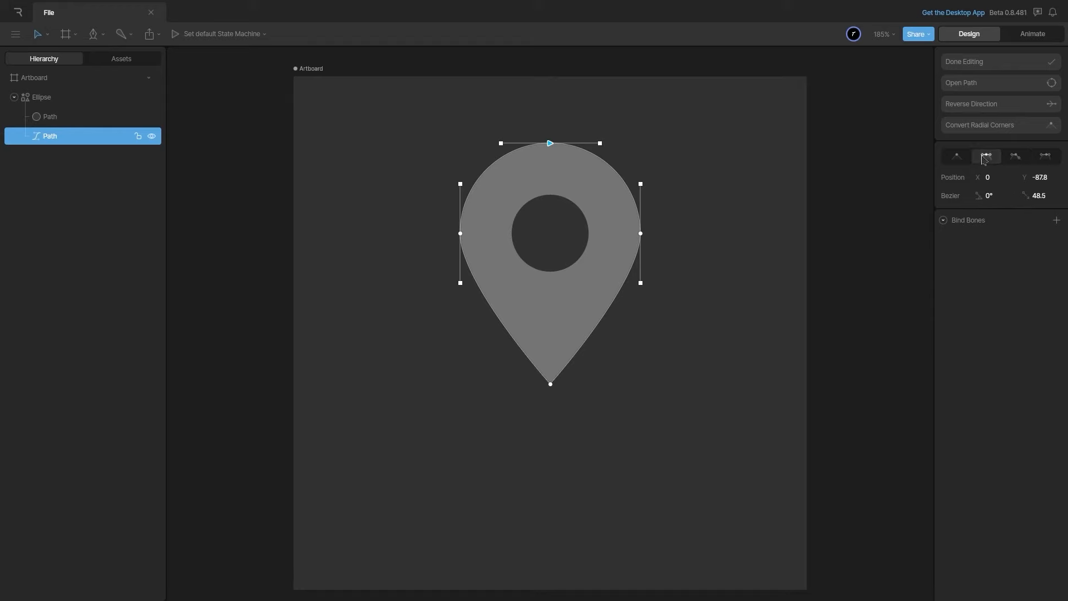
- Lengthen the lower handles of both side vertices together and round the corner of the pin's bottom vertex
left_click_drag(721, 316, 444, 264)
left_click_drag(643, 286, 646, 333)
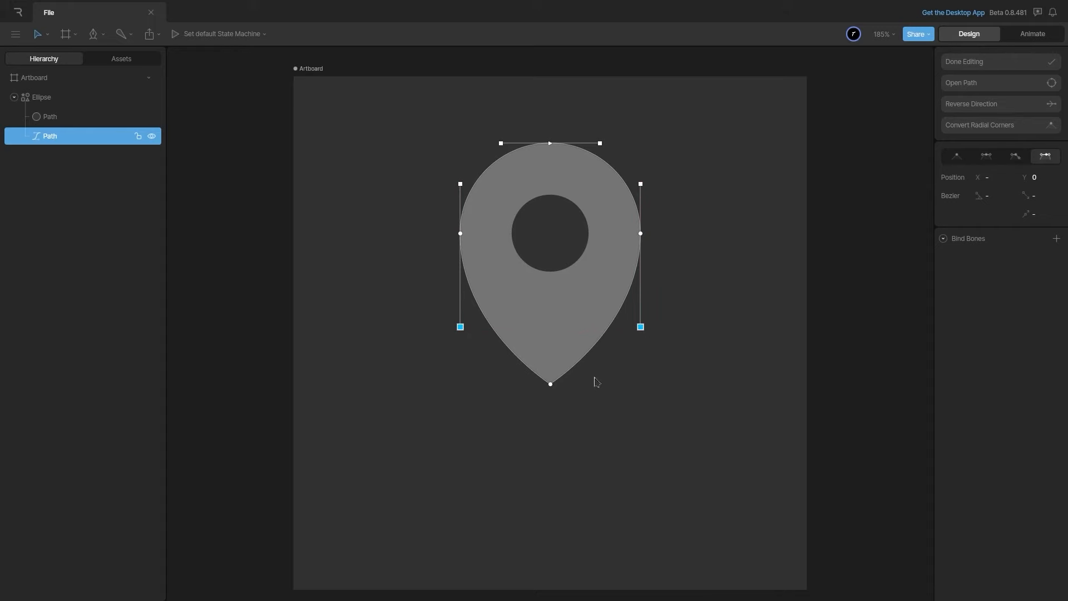
left_click(550, 384)
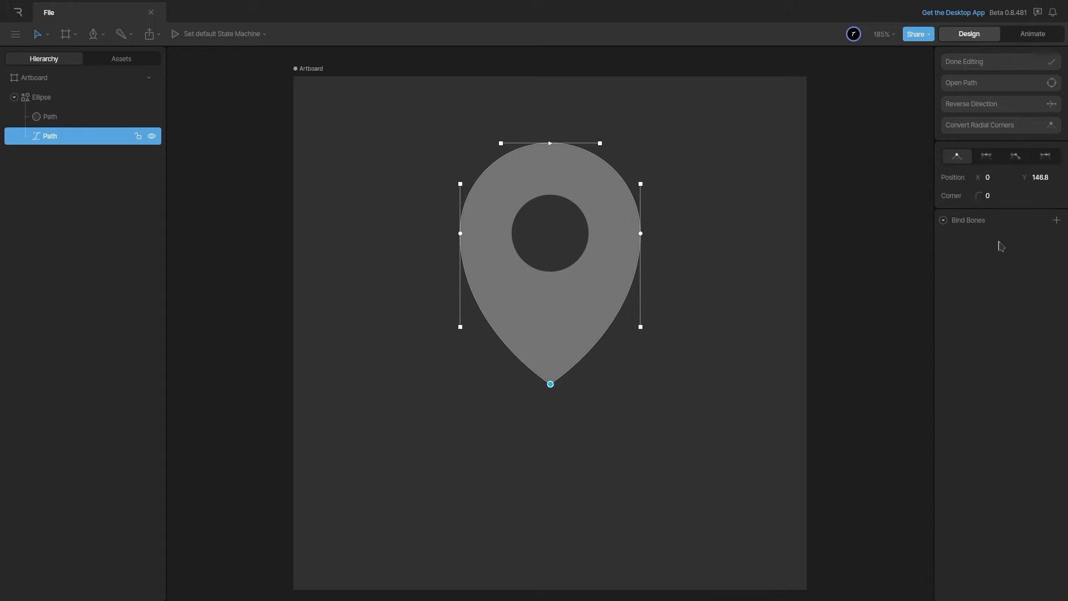
left_click_drag(1003, 197, 1003, 198)
- Slightly shorten the lower handles of both side vertices and finish editing the pin path
left_click_drag(734, 359, 440, 315)
left_click_drag(643, 328, 641, 309)
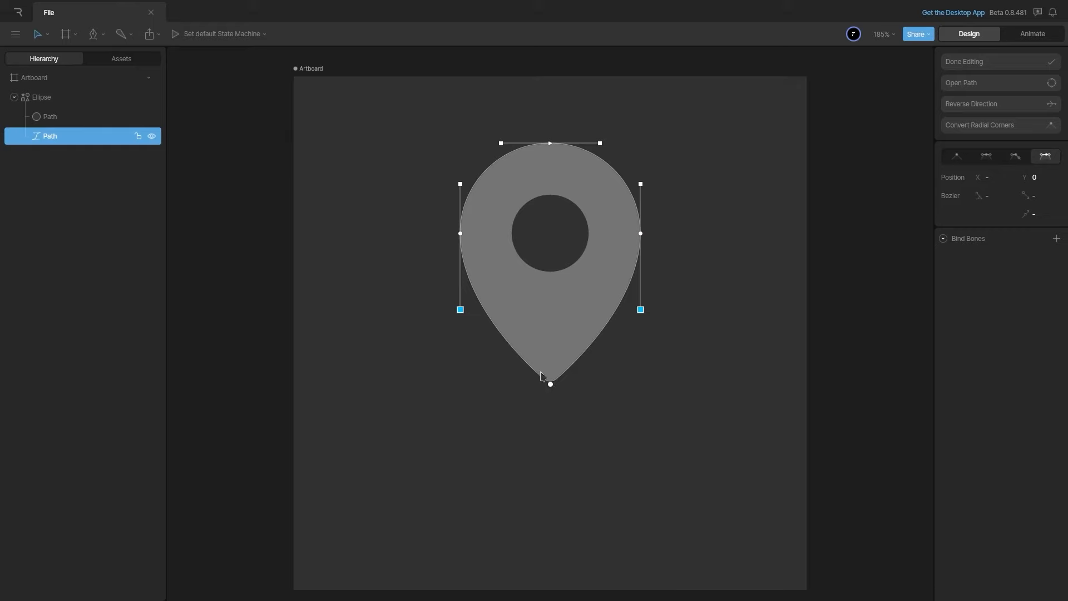
left_click(974, 64)
left_click(597, 277)
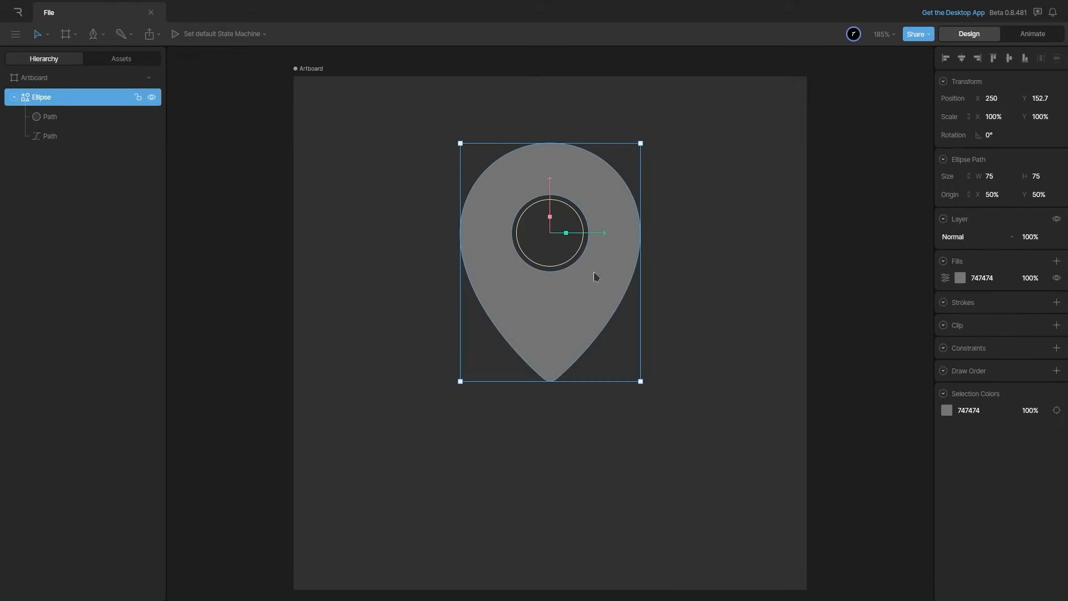
left_click(579, 430)
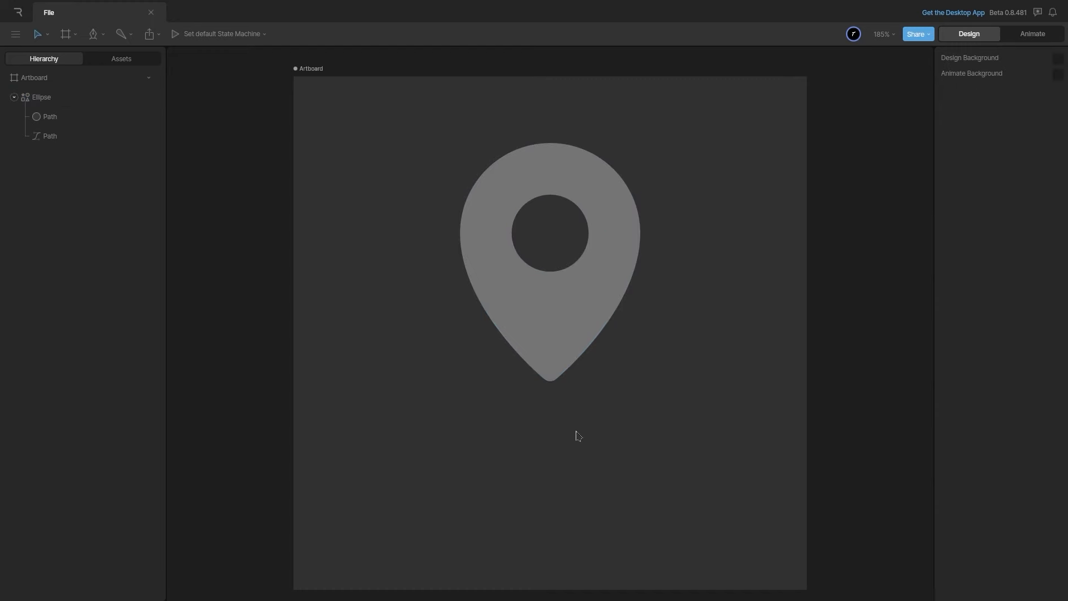
- Draw a circle about 50.4 wide below the pin's tip, centred at X 250 and about Y 351.8
key("o")
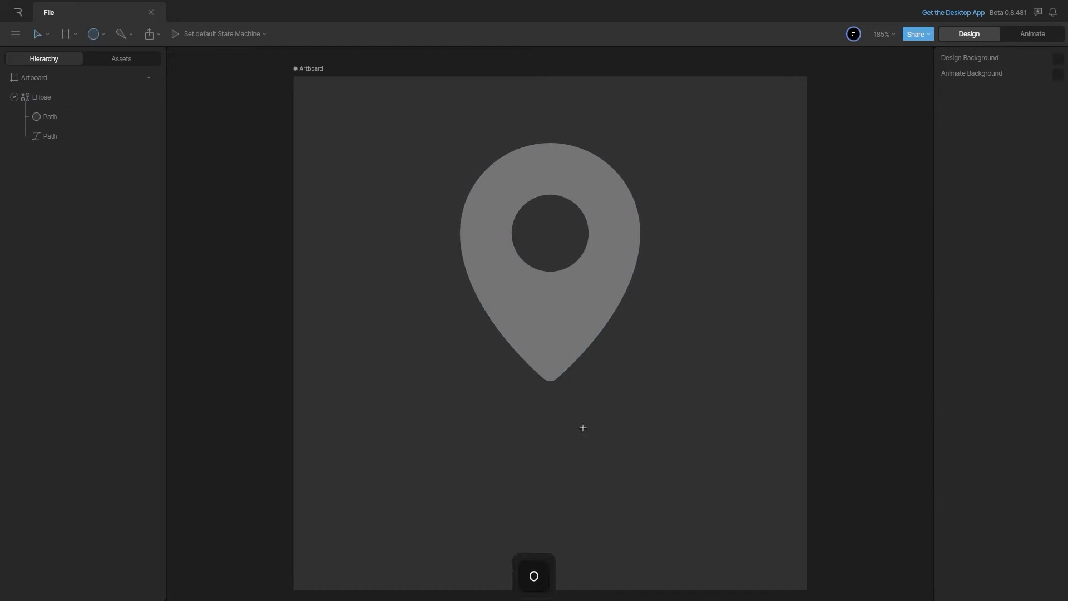
left_click_drag(528, 411, 587, 440)
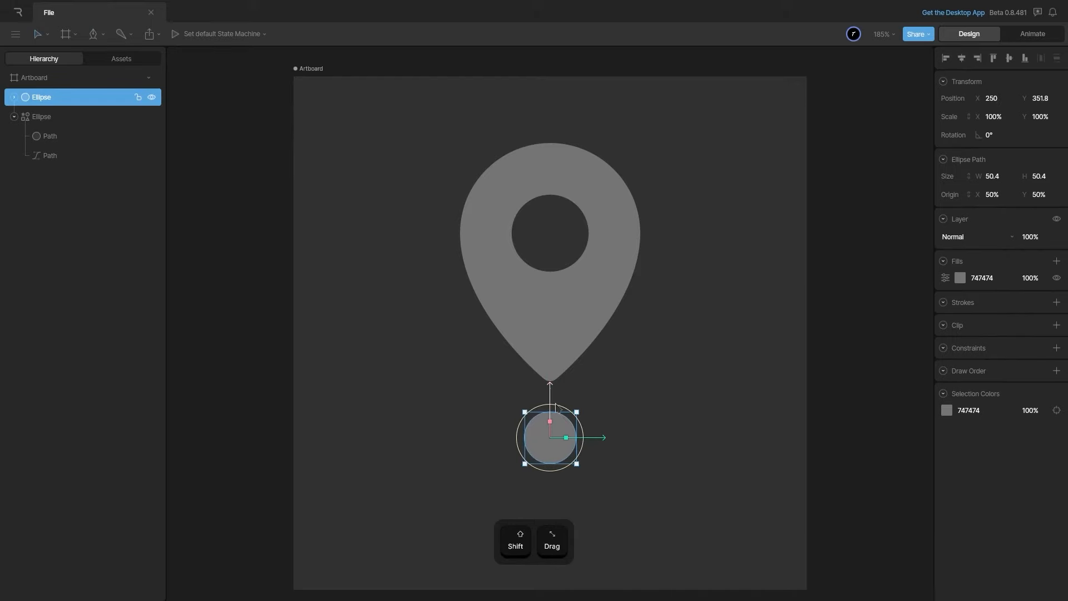
key("Escape")
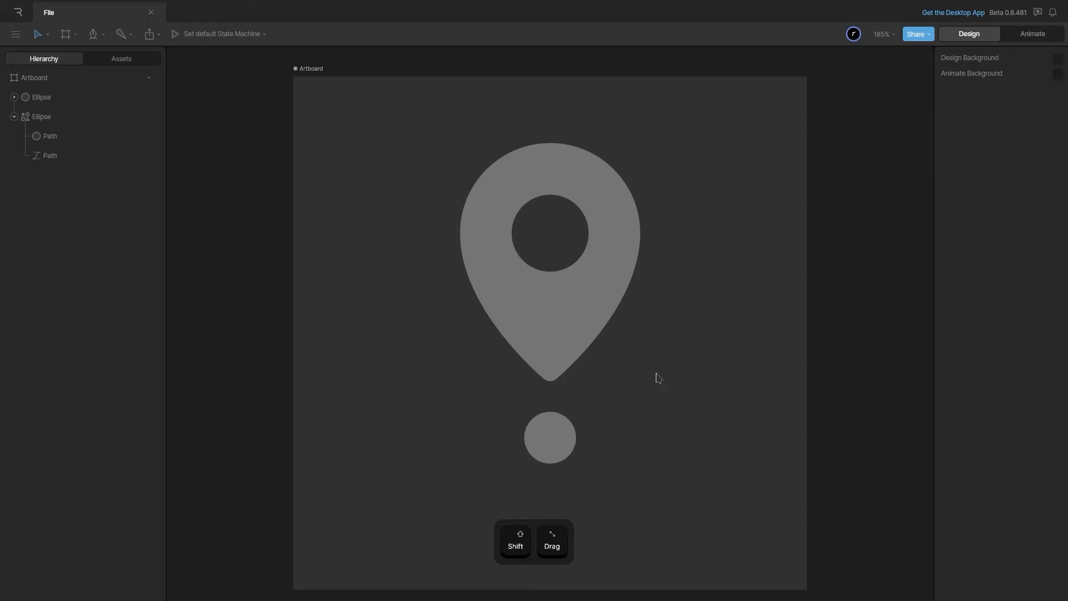
- Set the fill colour of both the pin and the small circle to 1A1A1A
left_click_drag(711, 481, 551, 288)
left_click(983, 278)
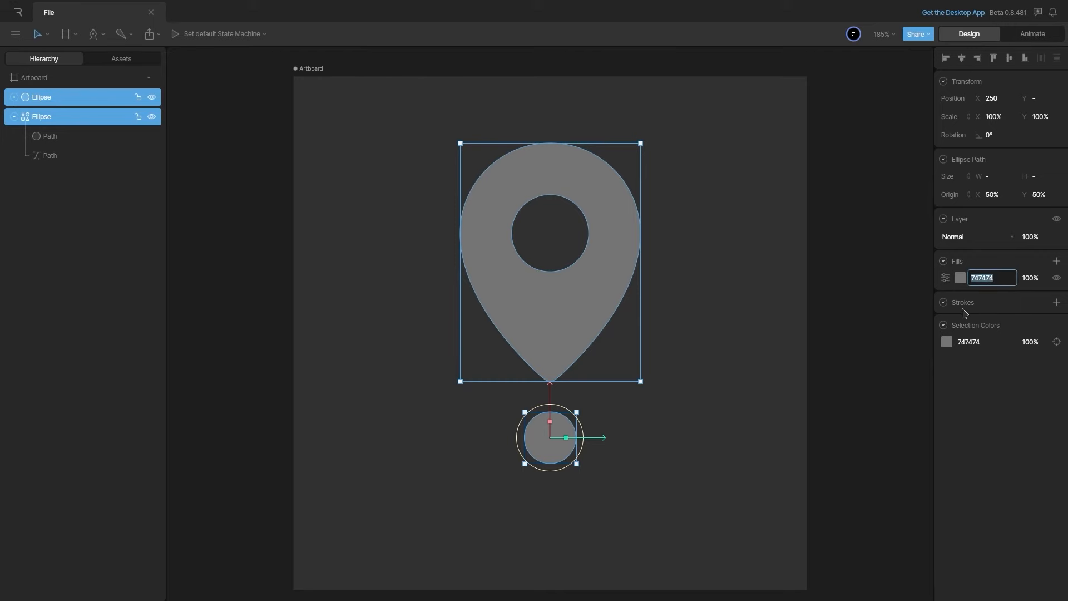
type("1a1a1a")
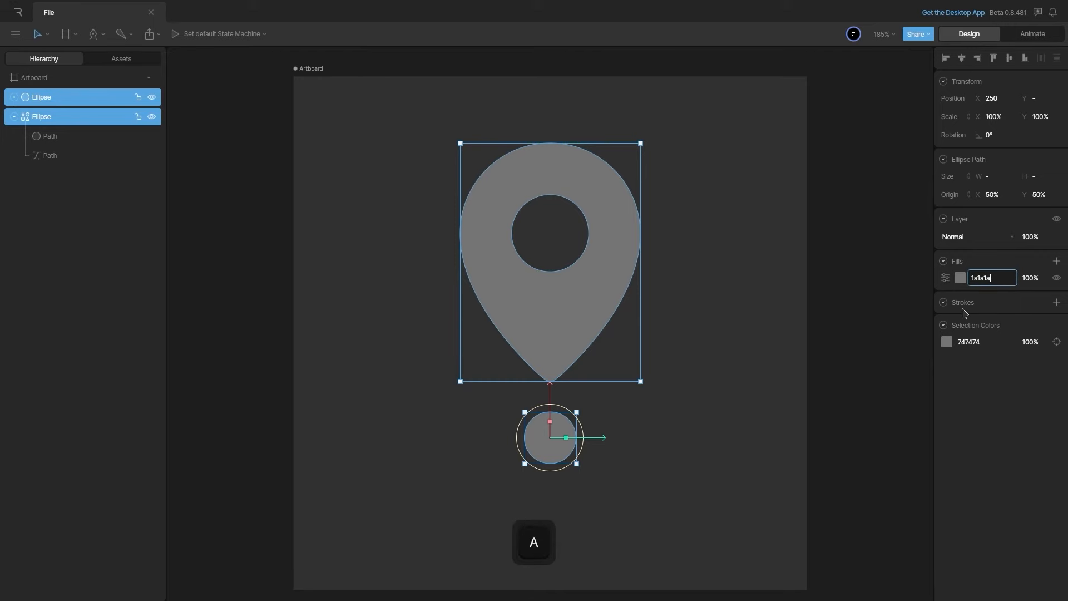
key("Return")
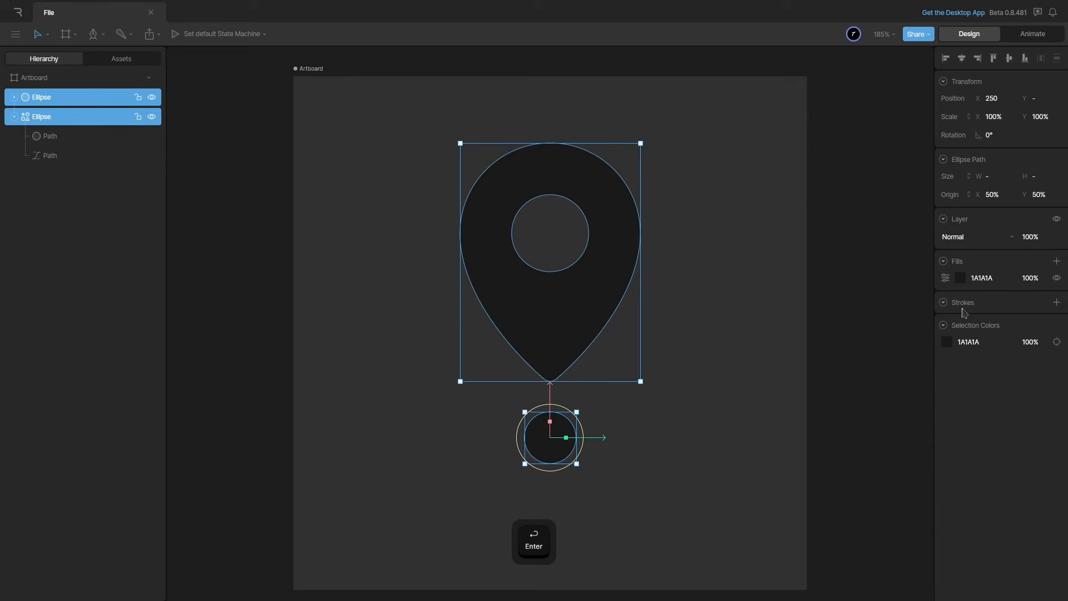
- Add a black 000000 stroke with a thickness of 10 to both the pin and the small circle
left_click(1057, 302)
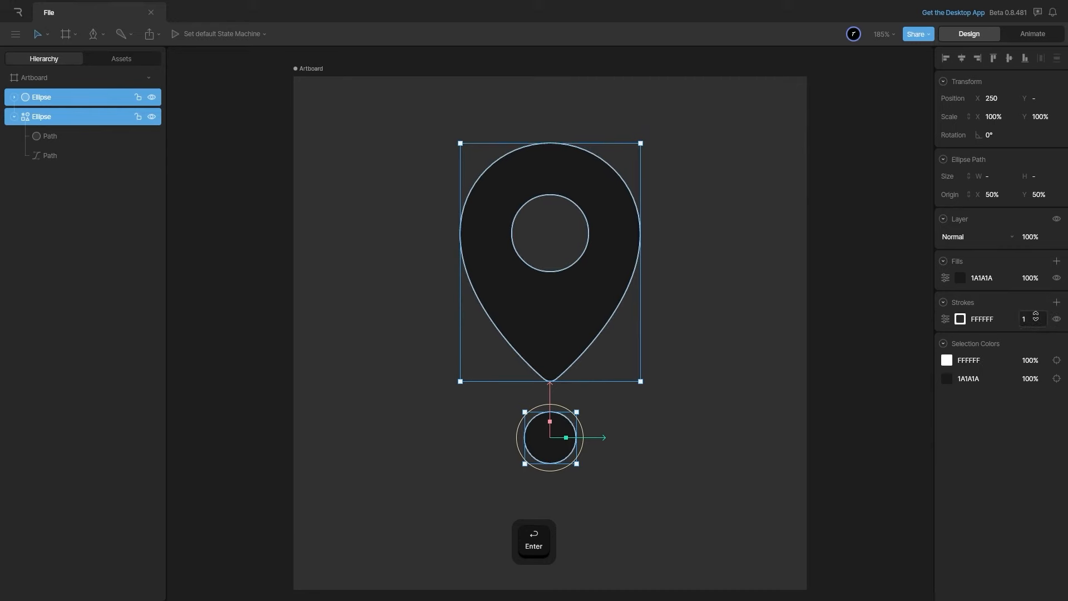
left_click(960, 319)
left_click_drag(867, 404, 810, 432)
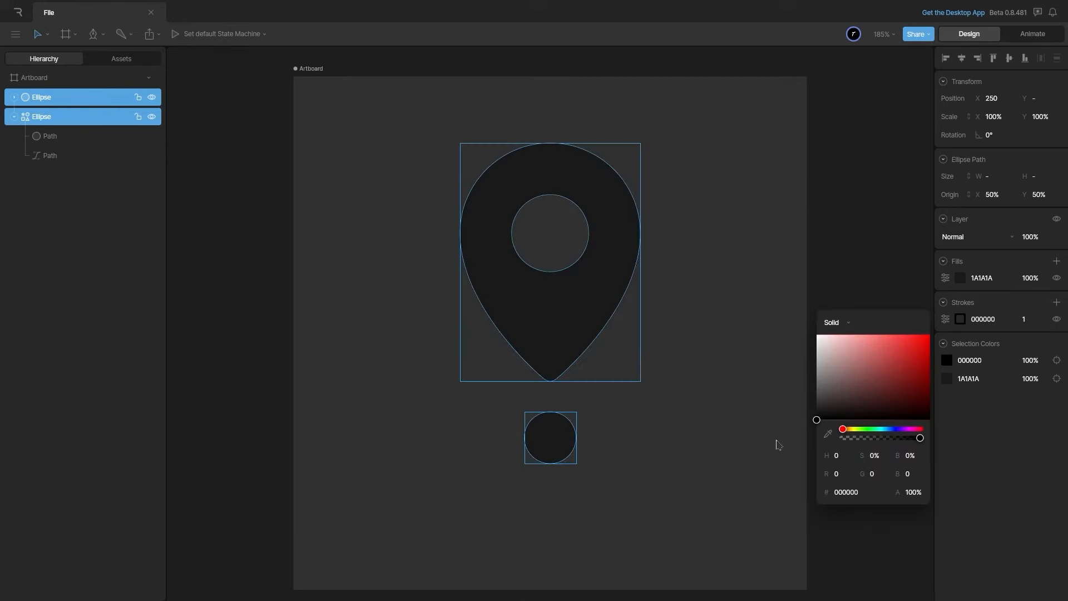
left_click(1025, 319)
type("11")
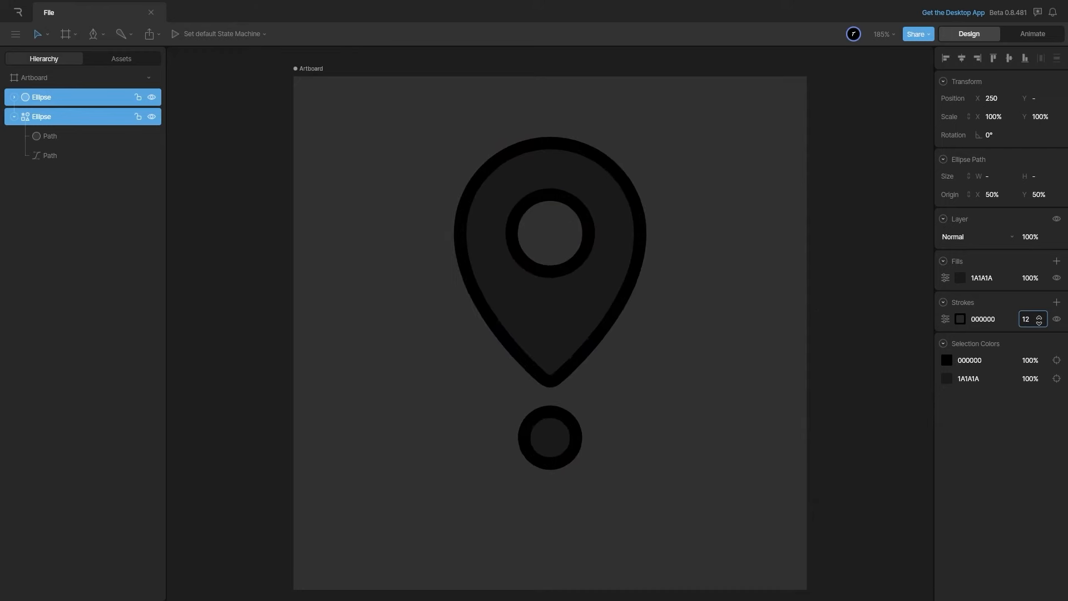
left_click_drag(1039, 320, 1039, 324)
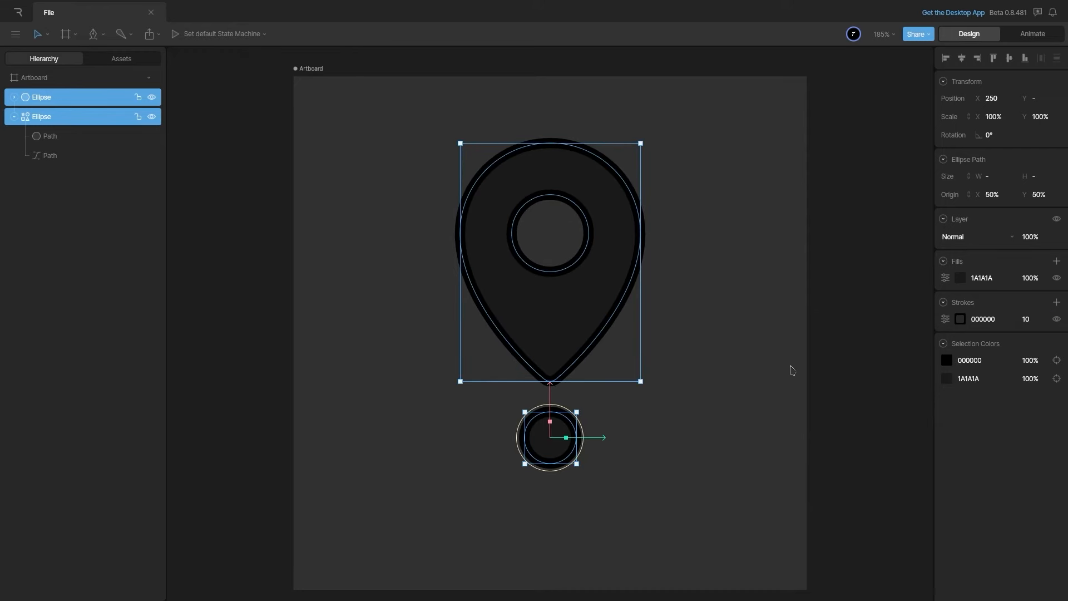
left_click(792, 370)
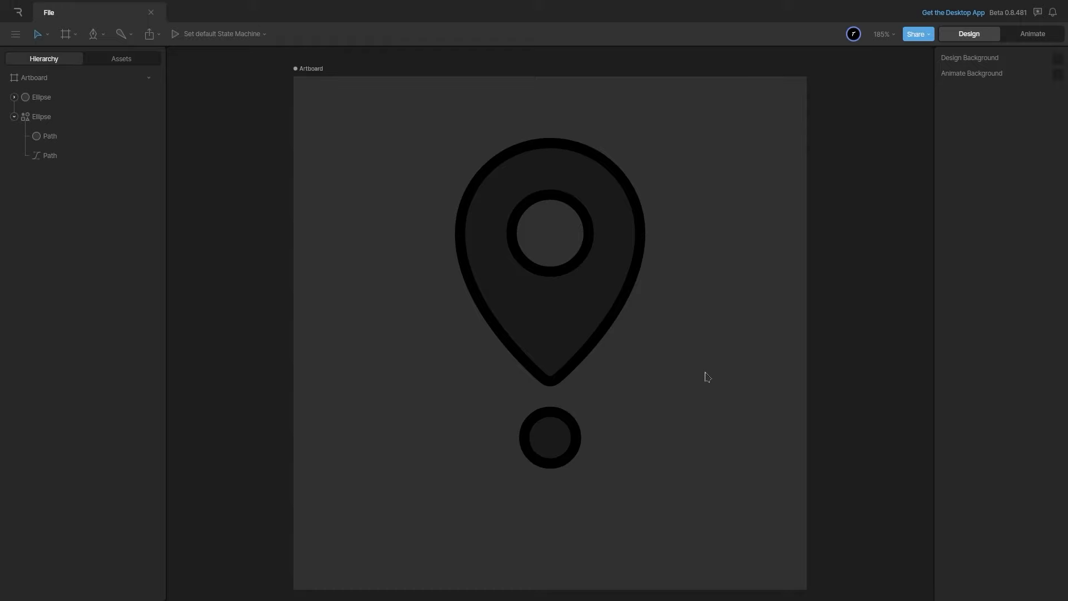
- Position the pin shape at Y 150 and squash it to an X scale of 40%, then compare its stroke with the small circle's
left_click(593, 308)
left_click_drag(554, 202, 507, 245)
left_click(661, 222)
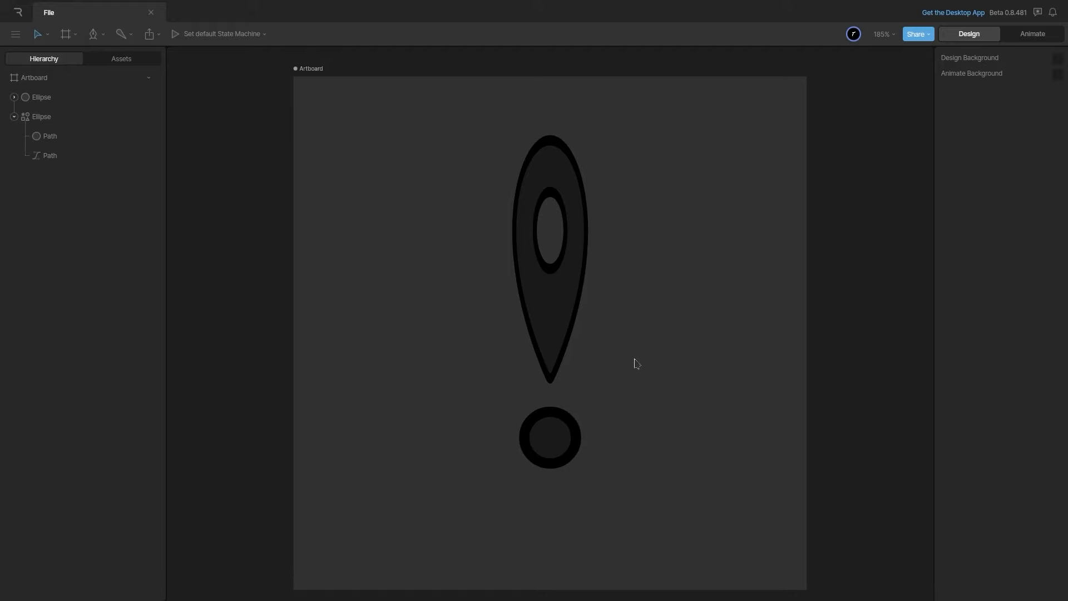
left_click(554, 454)
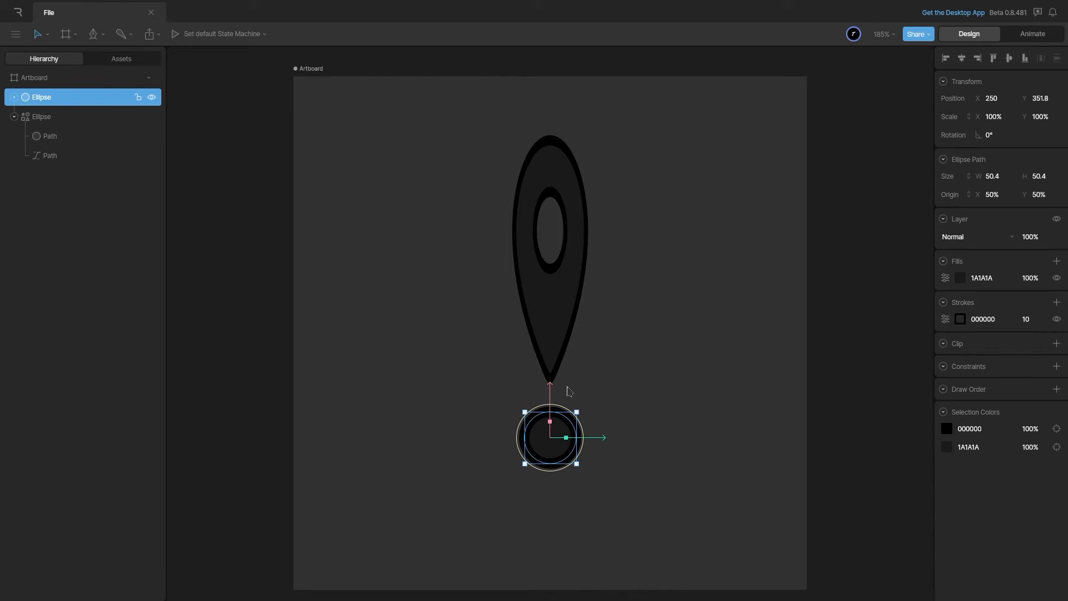
- Turn off Transform Affects in the pin shape's stroke options
left_click(550, 363)
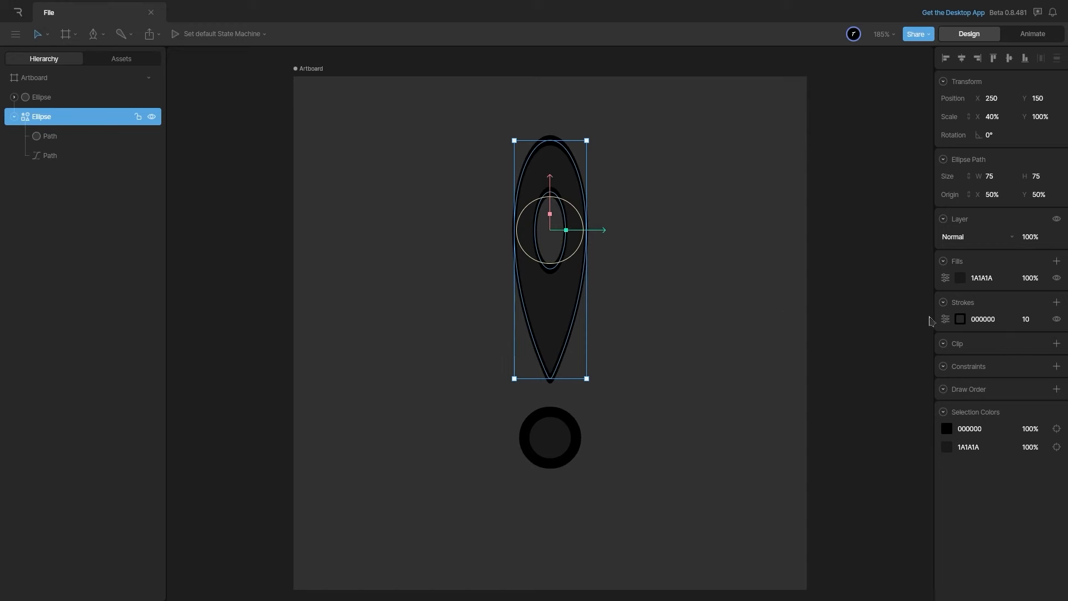
left_click(946, 320)
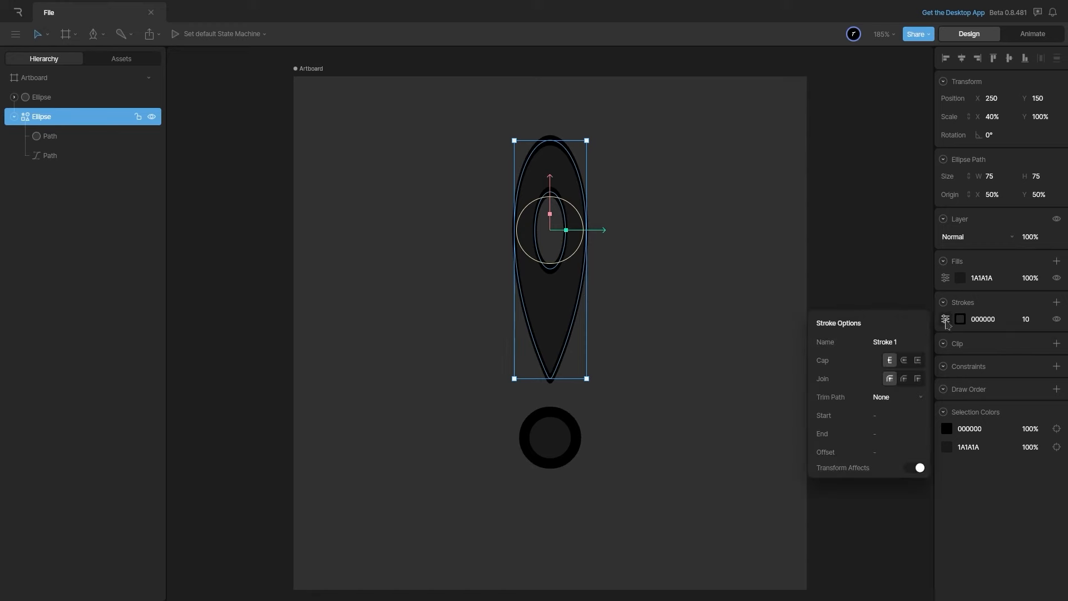
left_click(920, 469)
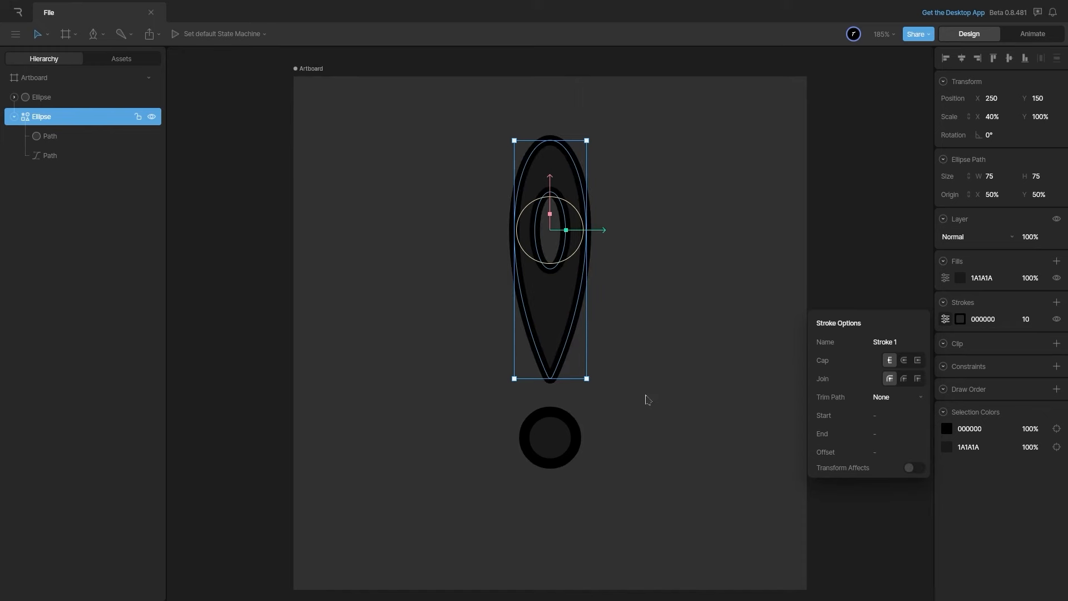
left_click(648, 400)
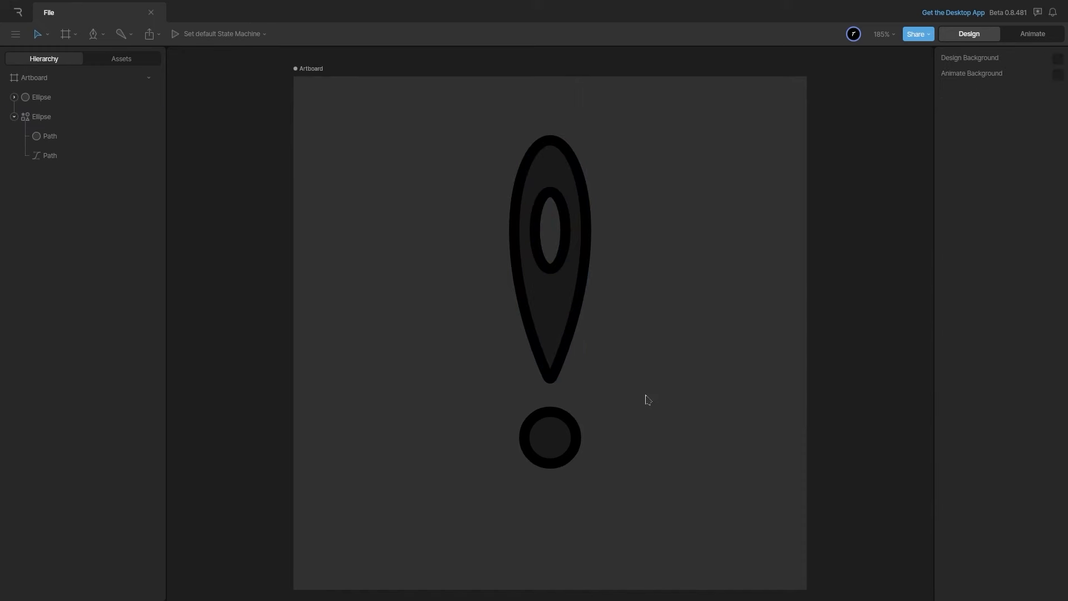
- Try adjusting the pin's width again and undo the changes back to an X scale of 100%
left_click(550, 303)
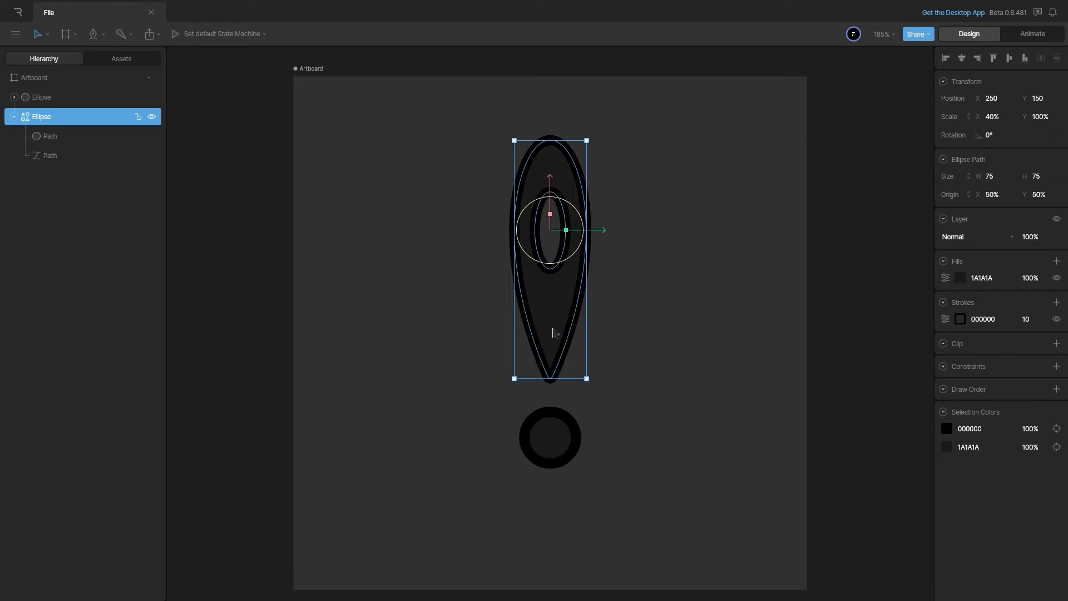
left_click_drag(565, 230, 649, 263)
key("ctrl+z")
key("ctrl+z")
key("ctrl+z")
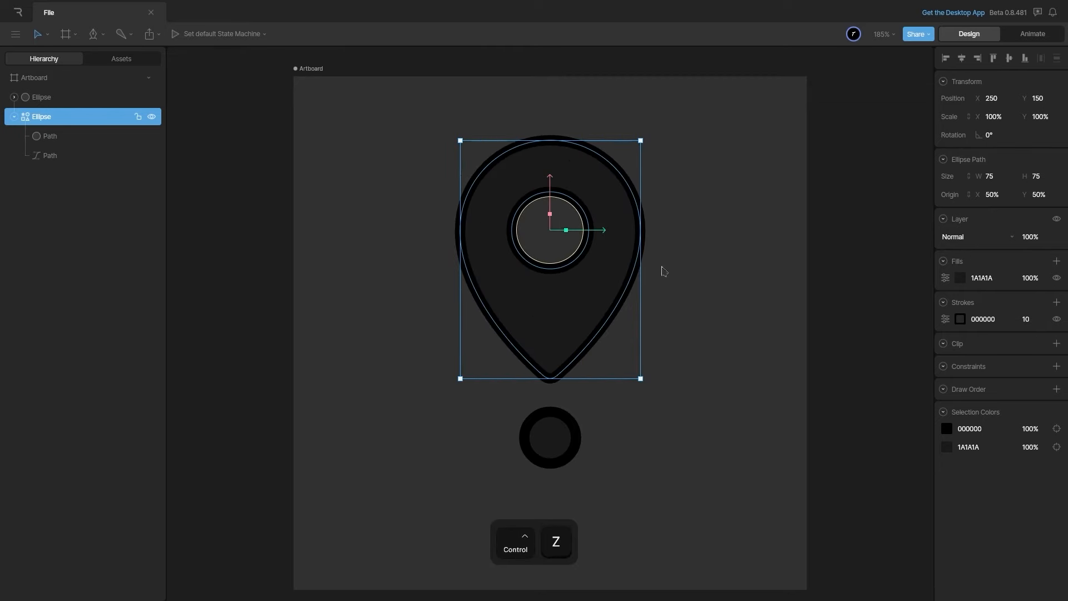
key("ctrl+z")
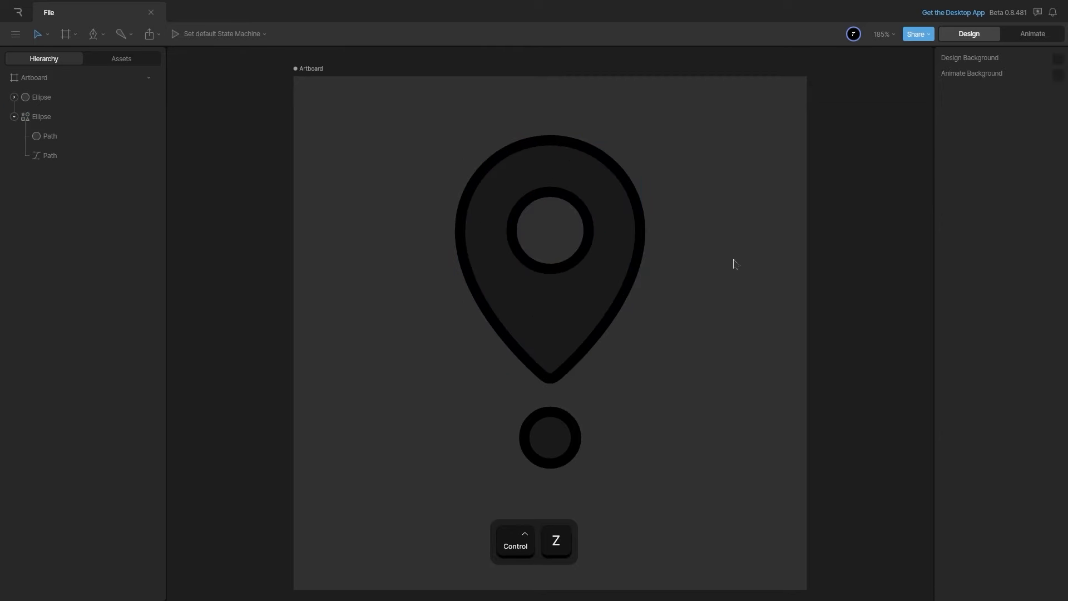
- Switch to Animate mode, fit the artboard in view and move the playhead to 00:00:00
key("Tab")
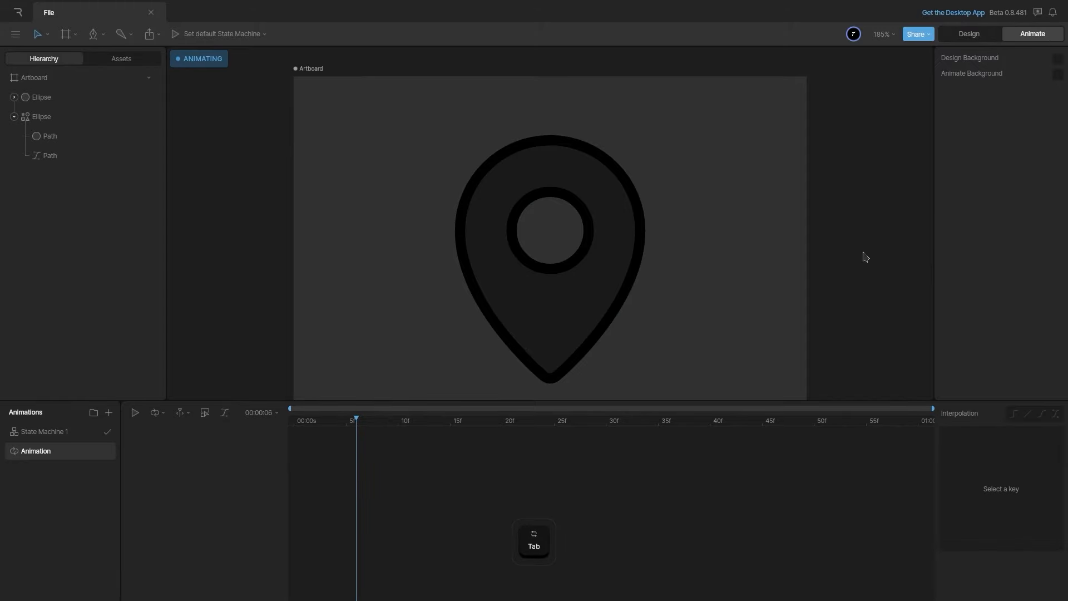
key("f")
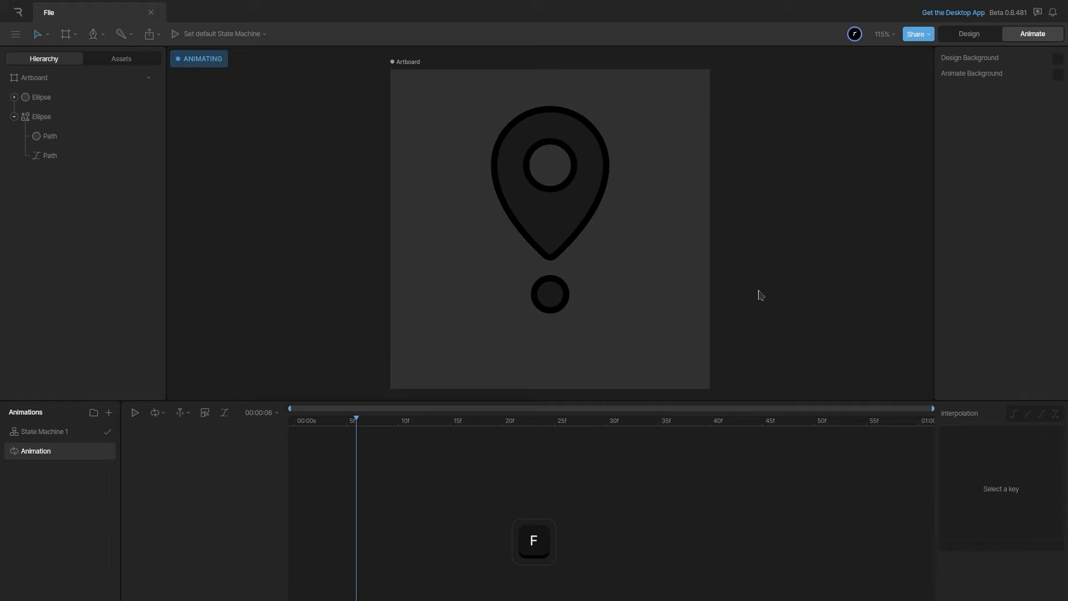
left_click_drag(356, 419, 280, 412)
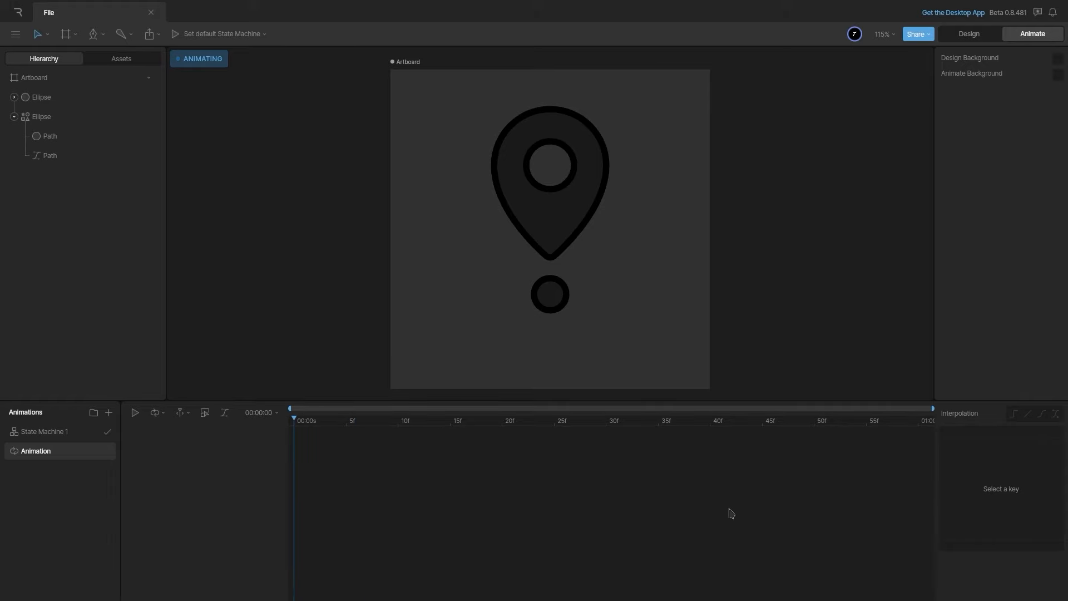
- Key the pin shape's X scale at 100% on frame 10 and set it to -100% on frame 50
left_click_drag(368, 427, 397, 433)
left_click(552, 242)
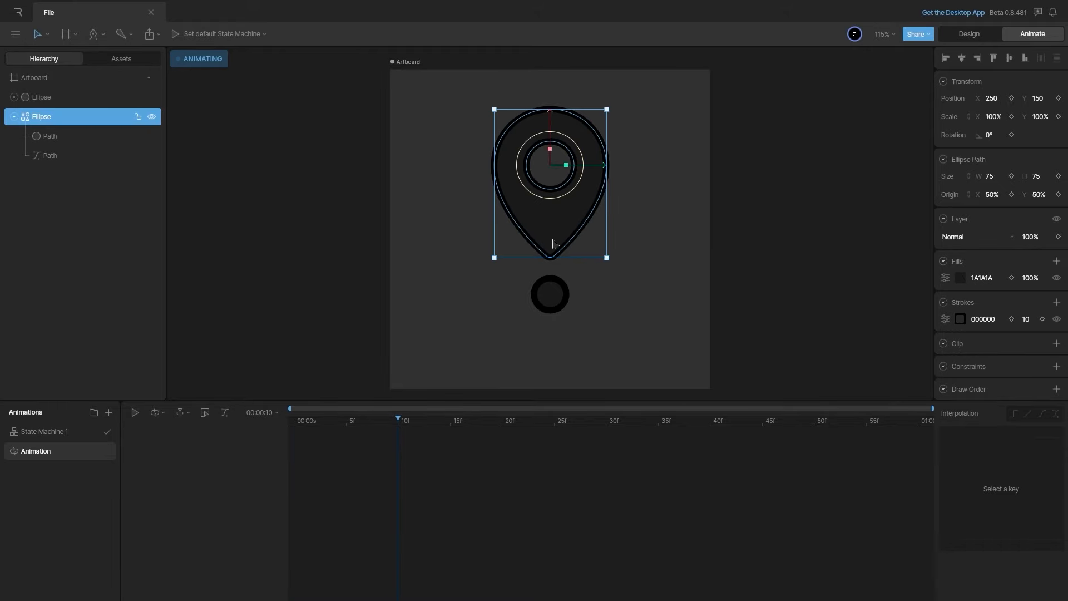
left_click(1012, 116)
left_click_drag(400, 424, 812, 450)
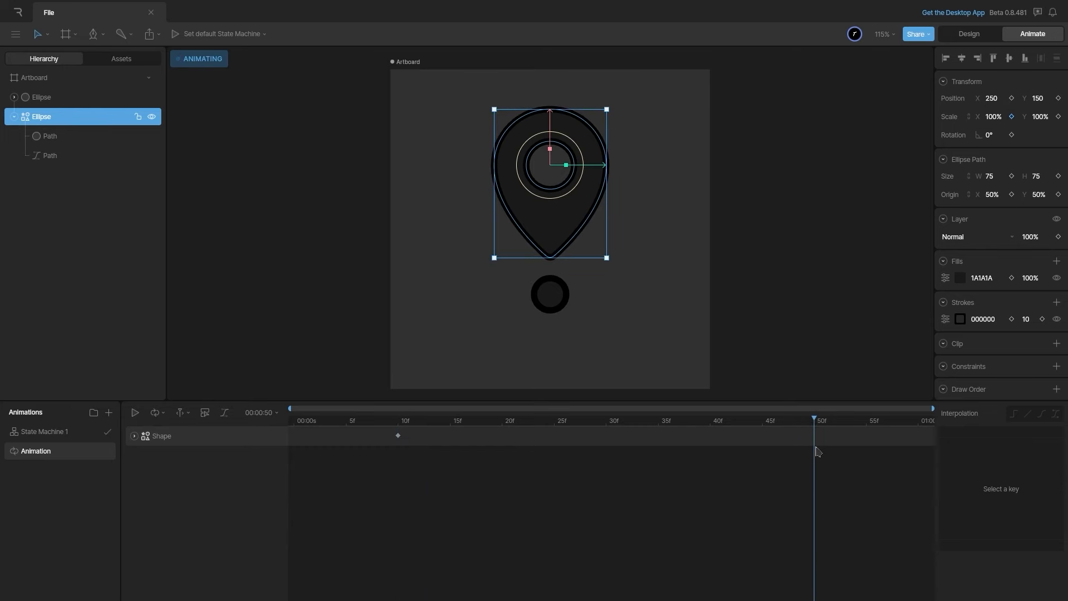
left_click(1002, 116)
type("-10")
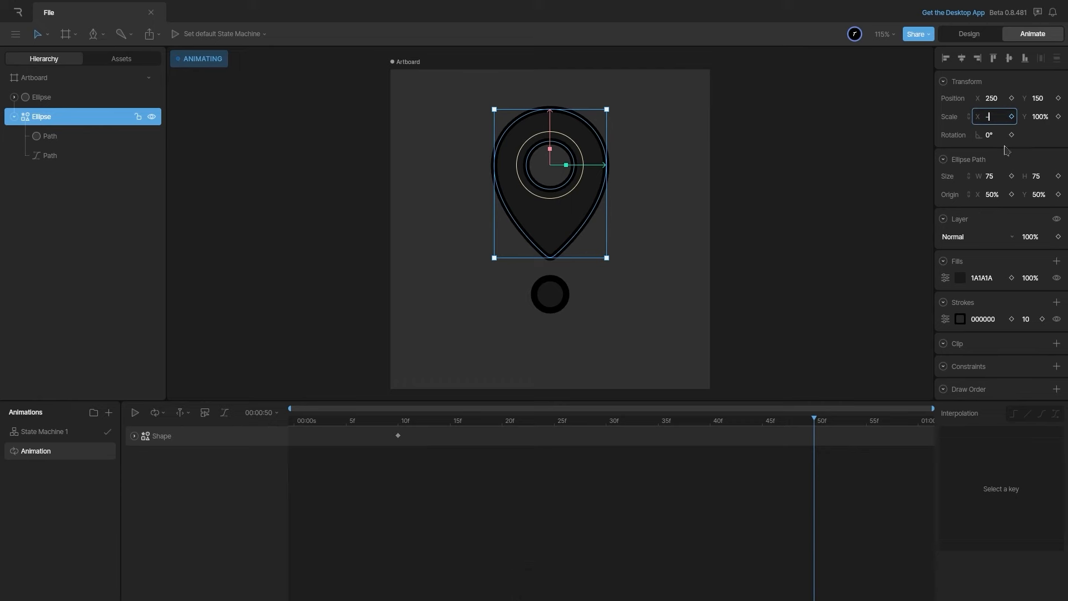
key("Return")
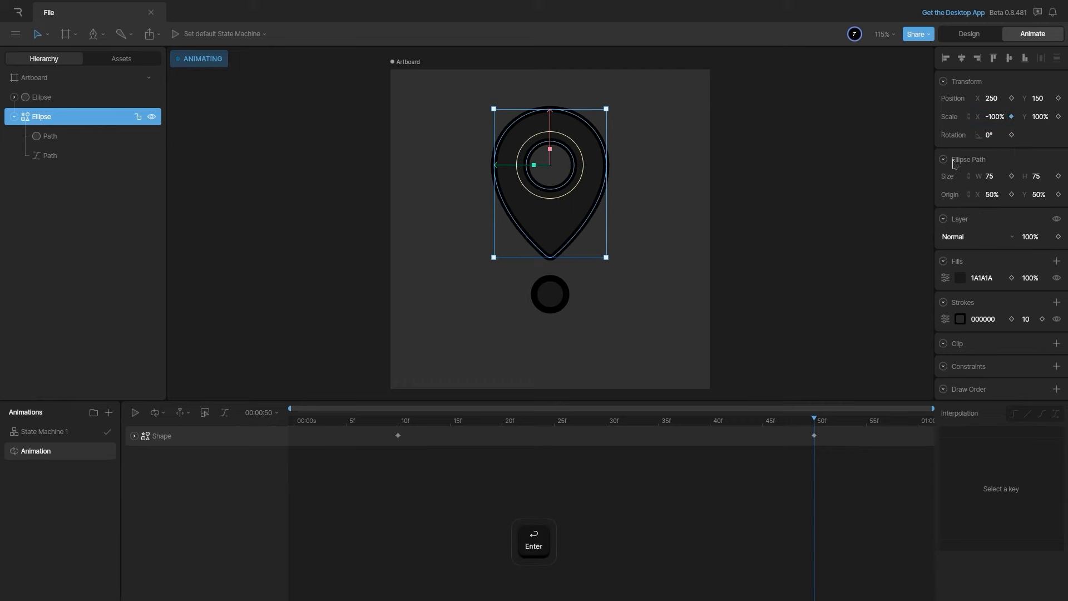
- Key the pin shape's Y position on frame 5 and raise the shape to Y 109 on frame 30
left_click_drag(820, 424, 401, 481)
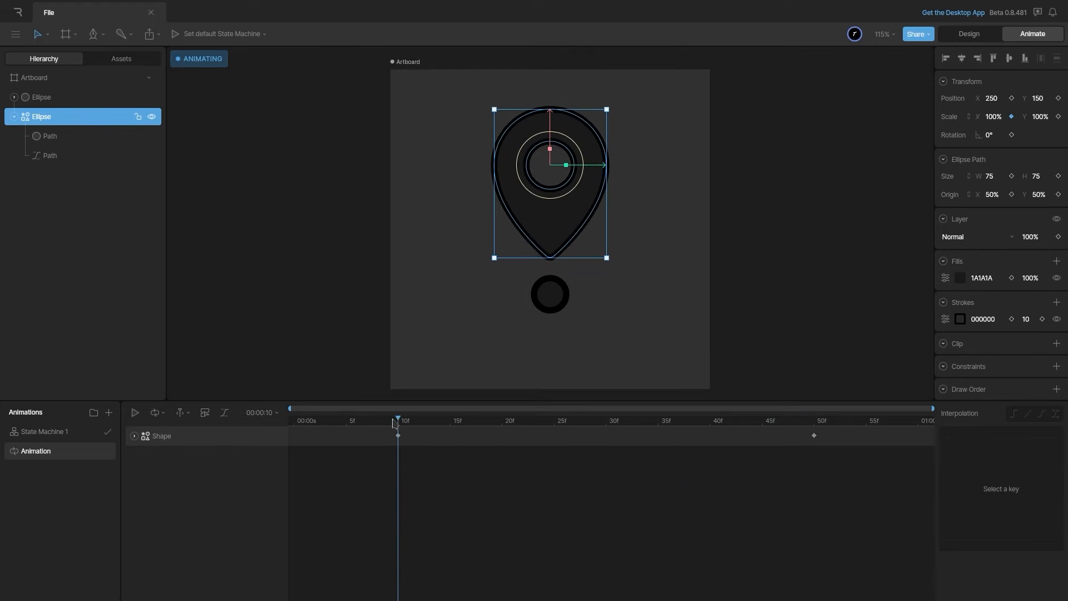
left_click_drag(393, 423, 352, 429)
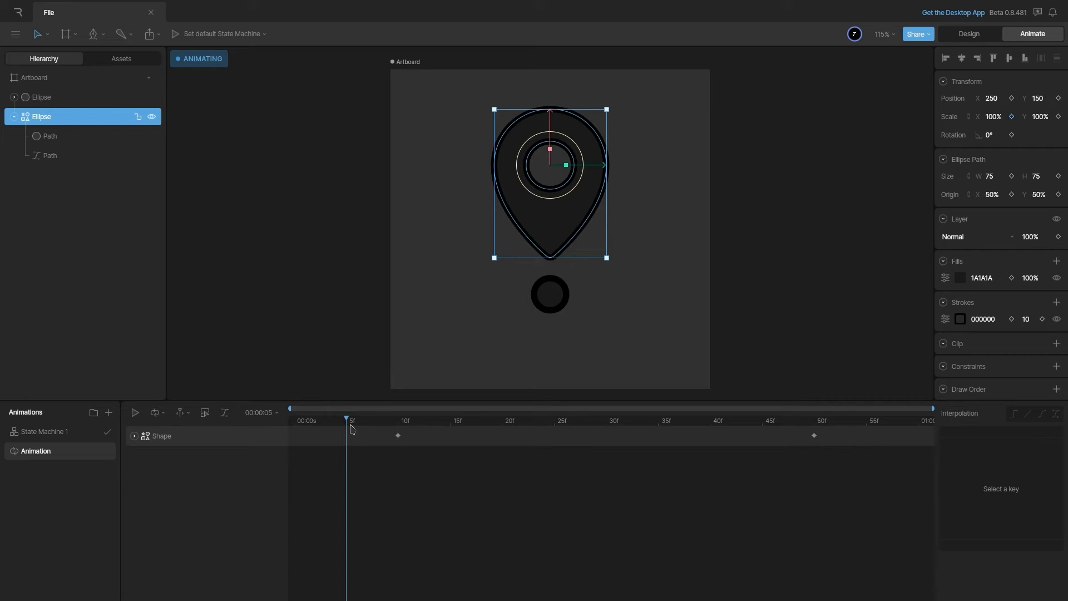
left_click(1059, 99)
left_click_drag(399, 421, 611, 463)
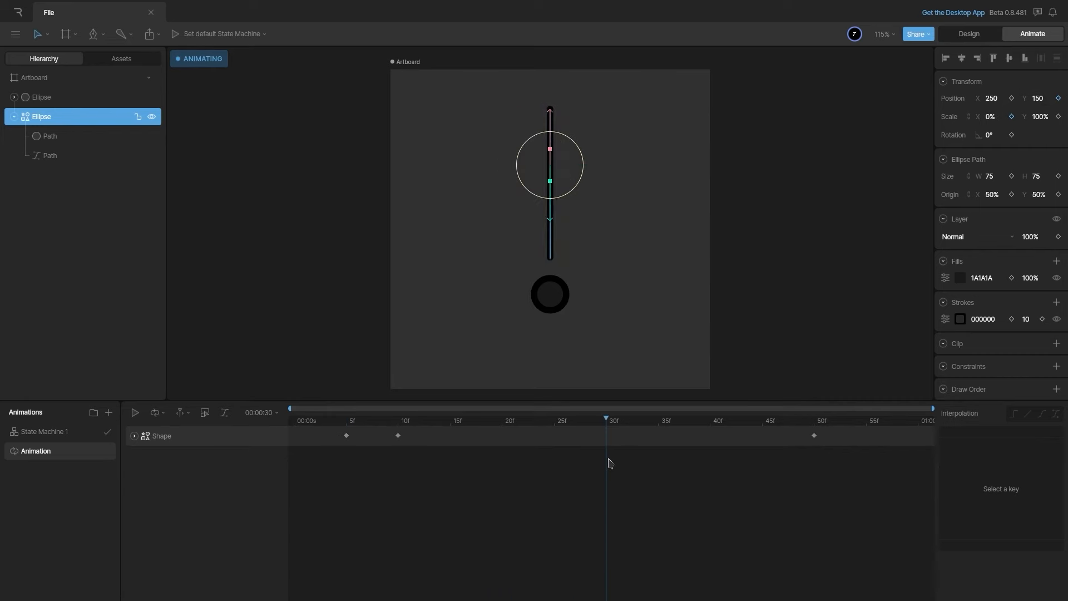
left_click_drag(1049, 94, 1048, 126)
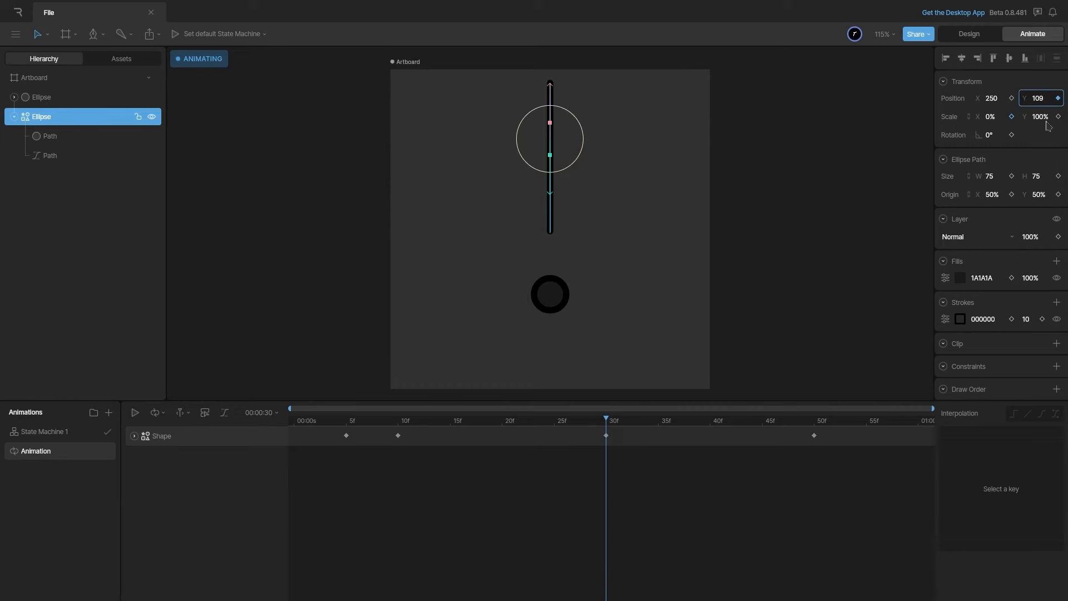
- Copy the pin's Y position key from frame 5 to frame 55 and preview the animation
left_click_drag(615, 424, 871, 456)
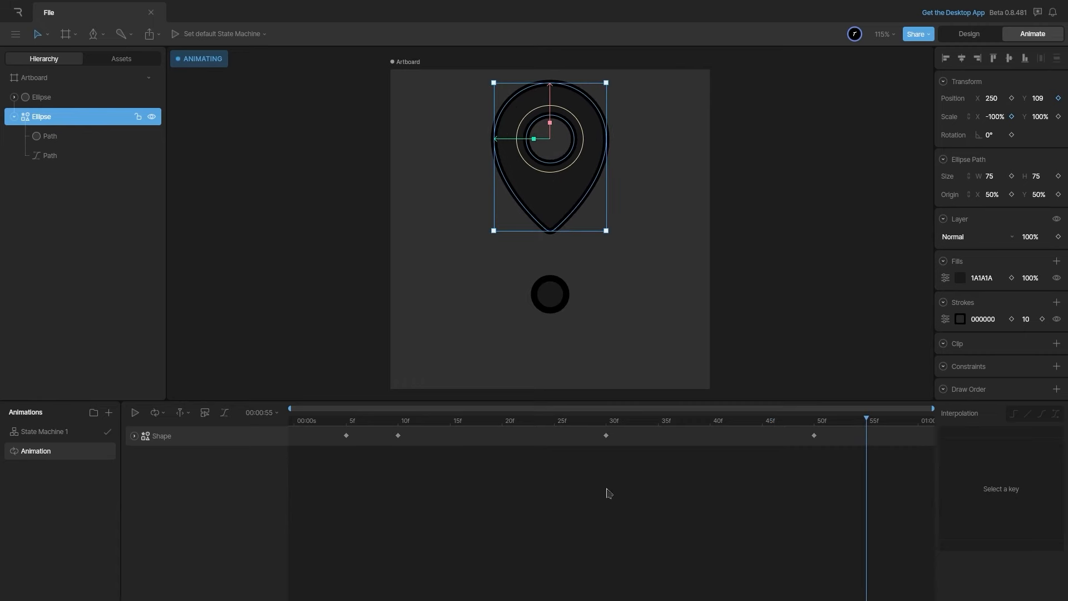
left_click_drag(326, 459, 362, 434)
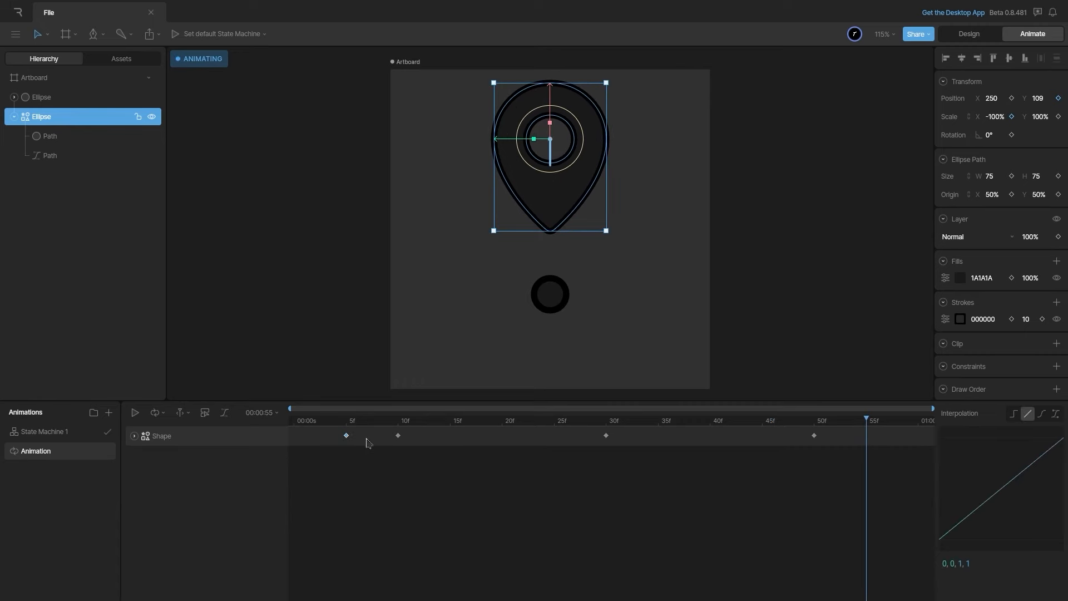
key("ctrl+c")
key("ctrl+v")
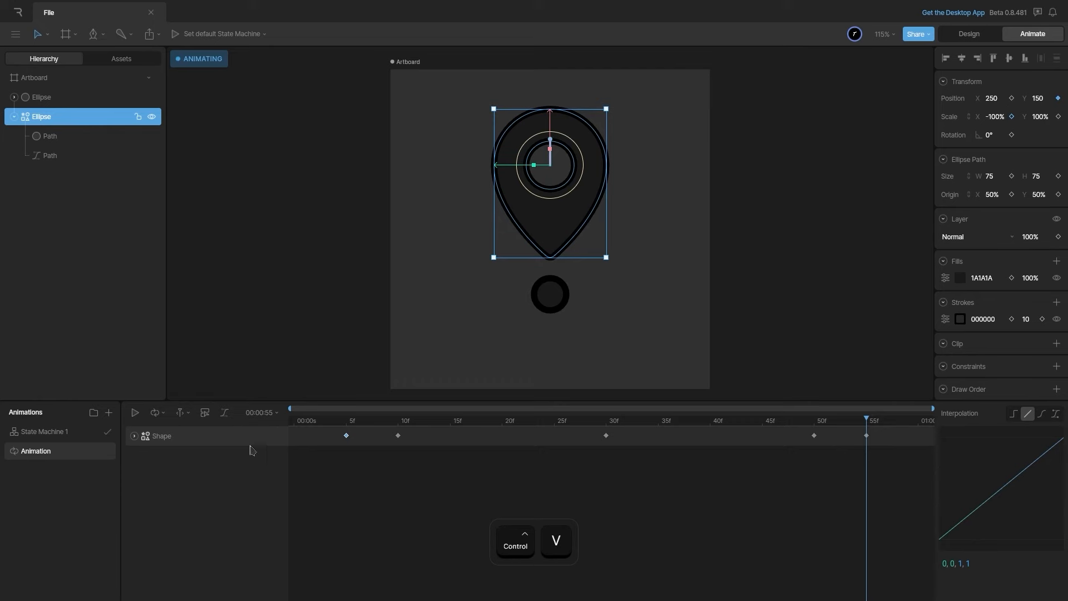
left_click(137, 416)
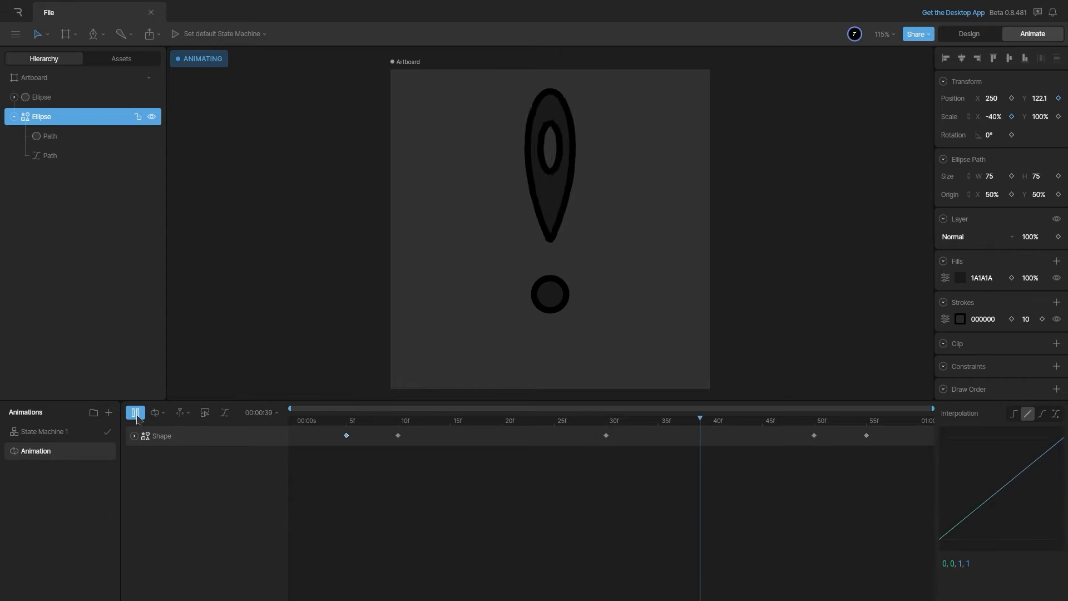
left_click(136, 416)
- Apply cubic interpolation (.42, 0, .58, 1) to the pin's keys on frames 5, 10 and 30 and replay the animation
left_click_drag(692, 526, 331, 416)
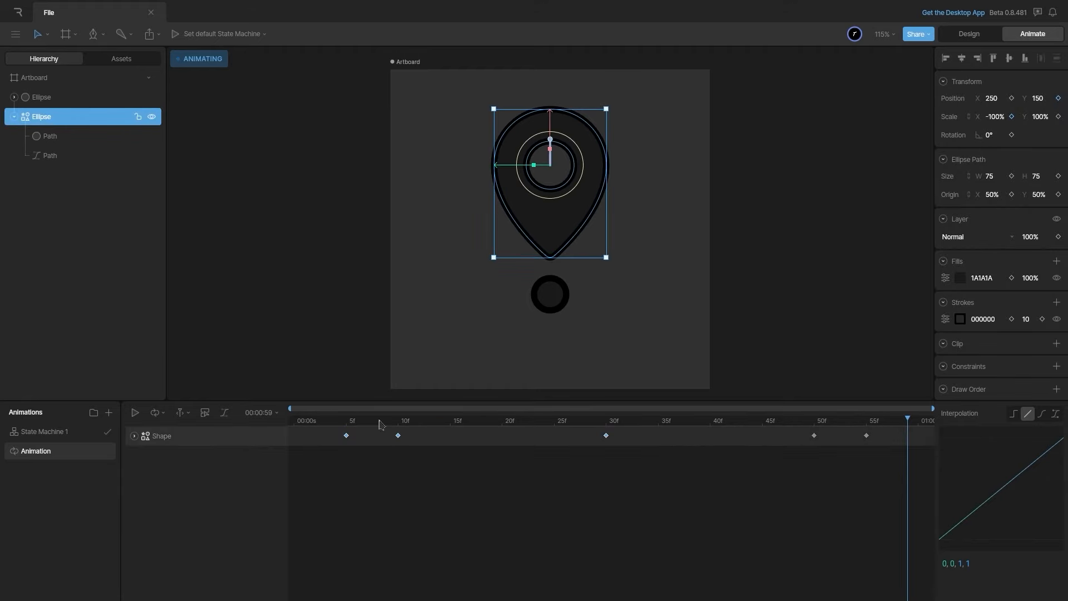
left_click(1043, 417)
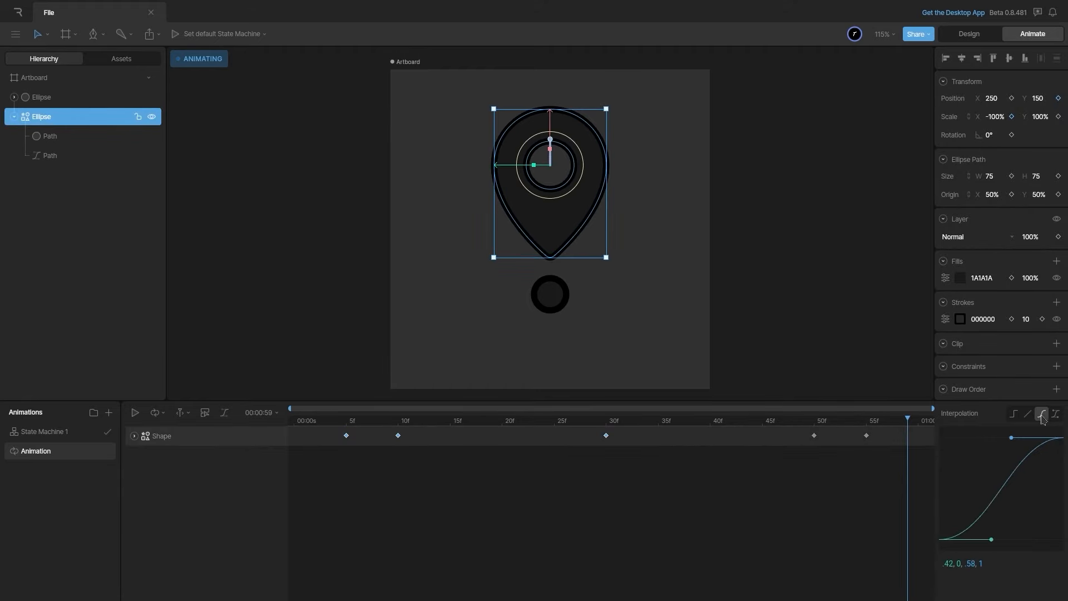
left_click(135, 412)
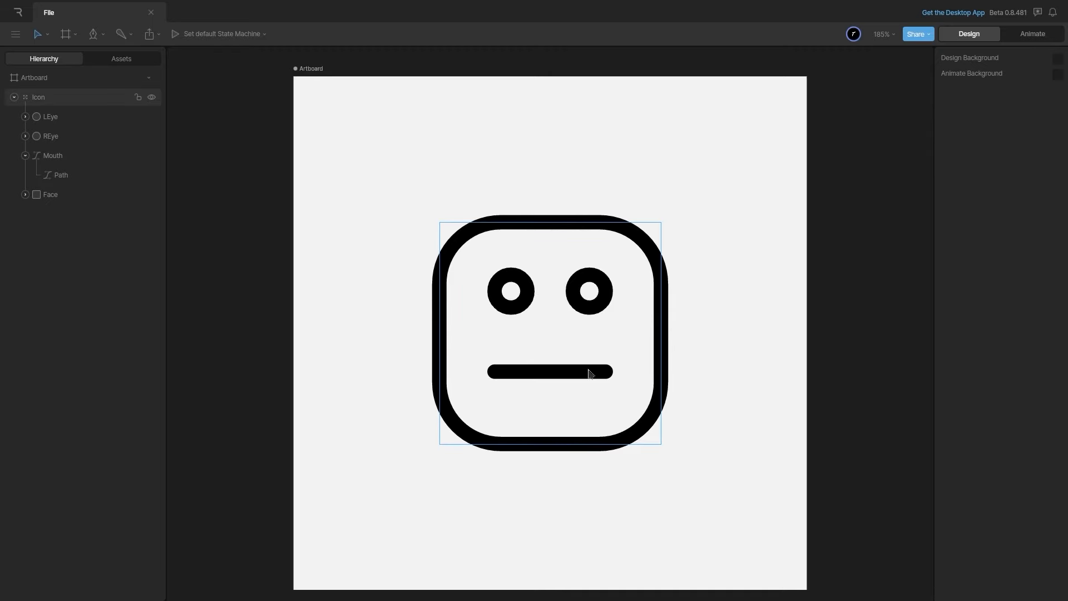
- Try bending the face icon's straight mouth into a smile by lowering both inner Bezier handles of its path, and undo the change
left_click(548, 373)
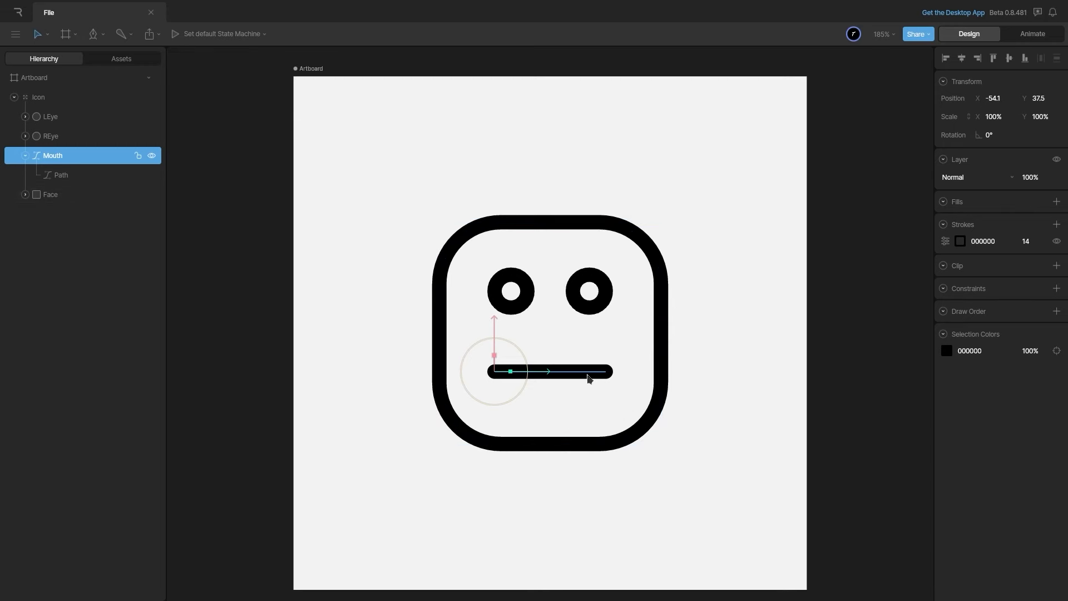
double_click(588, 378)
double_click(589, 379)
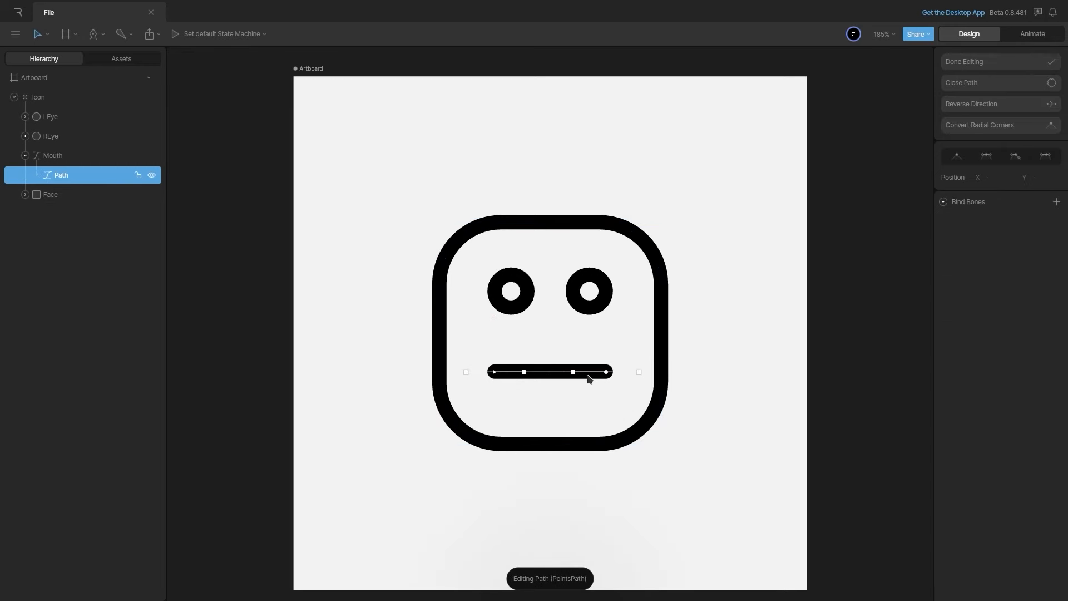
left_click_drag(480, 358, 520, 401)
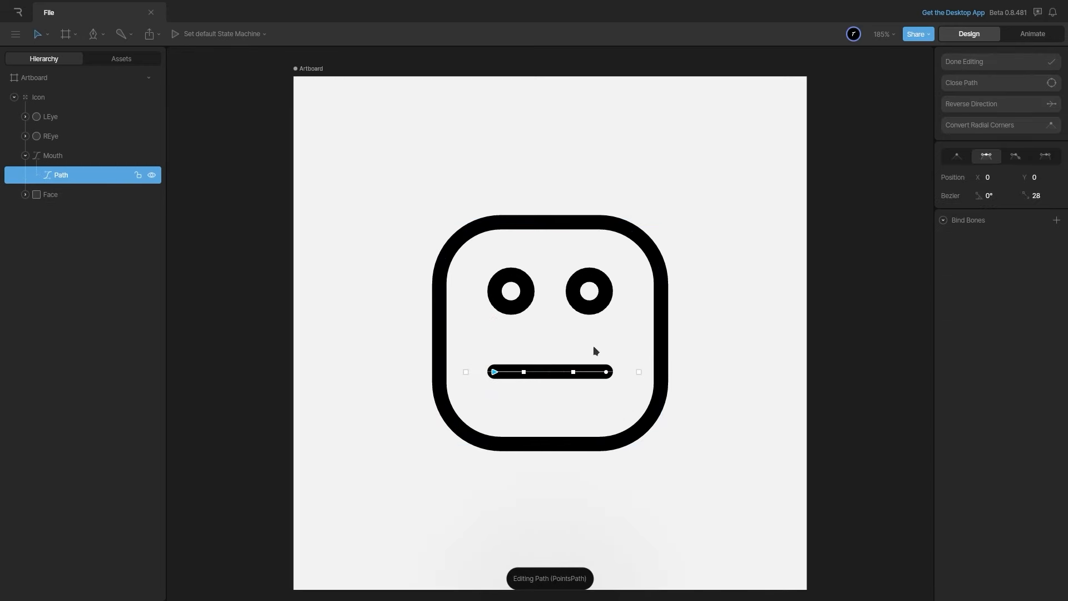
left_click(606, 371, "shift")
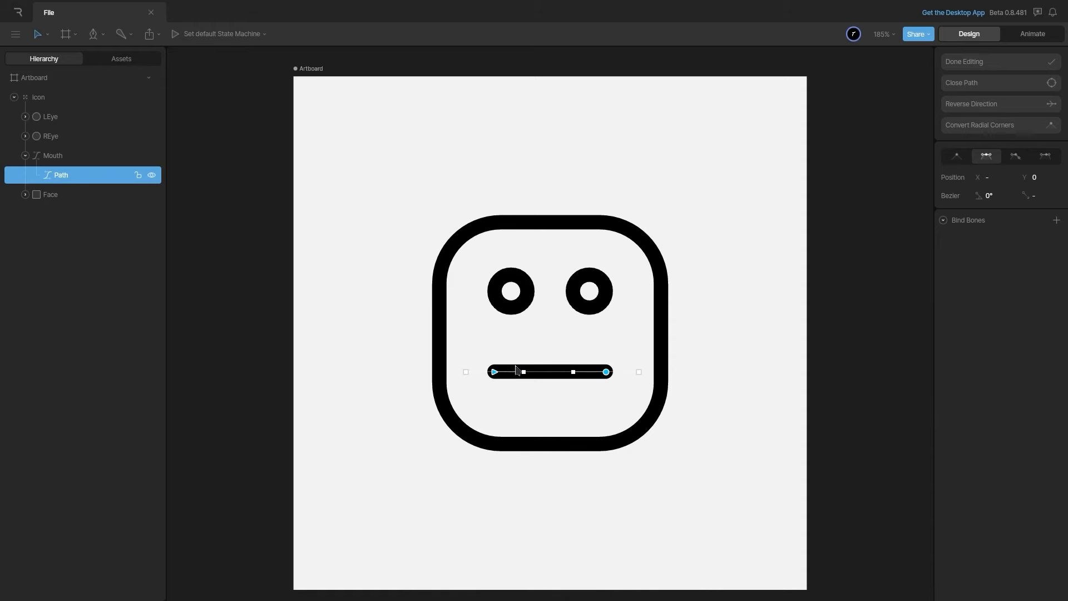
left_click_drag(510, 355, 588, 388)
left_click_drag(526, 374, 526, 409)
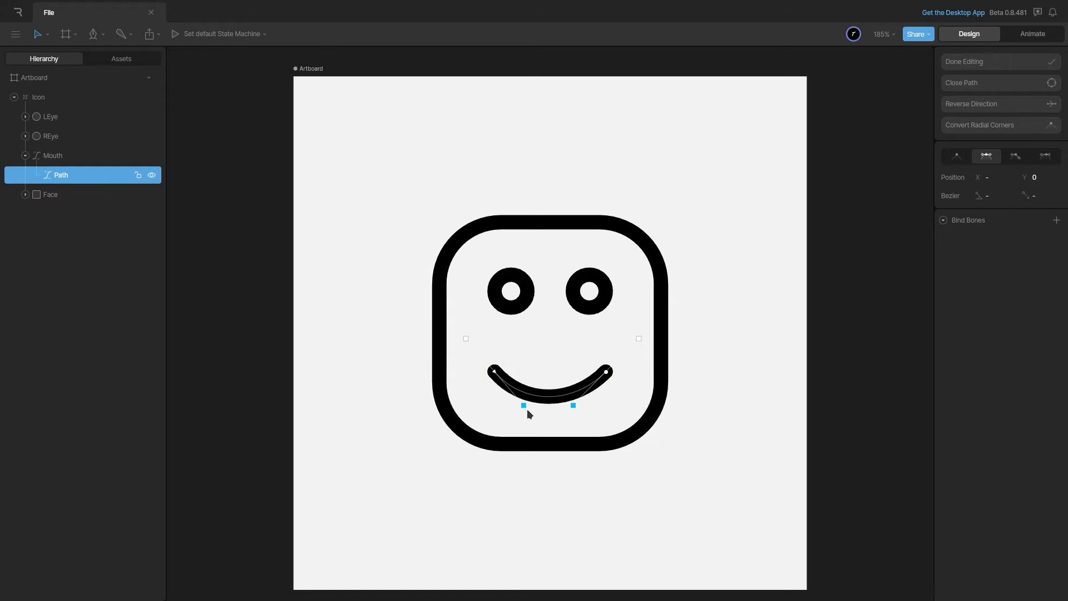
key("ctrl+z")
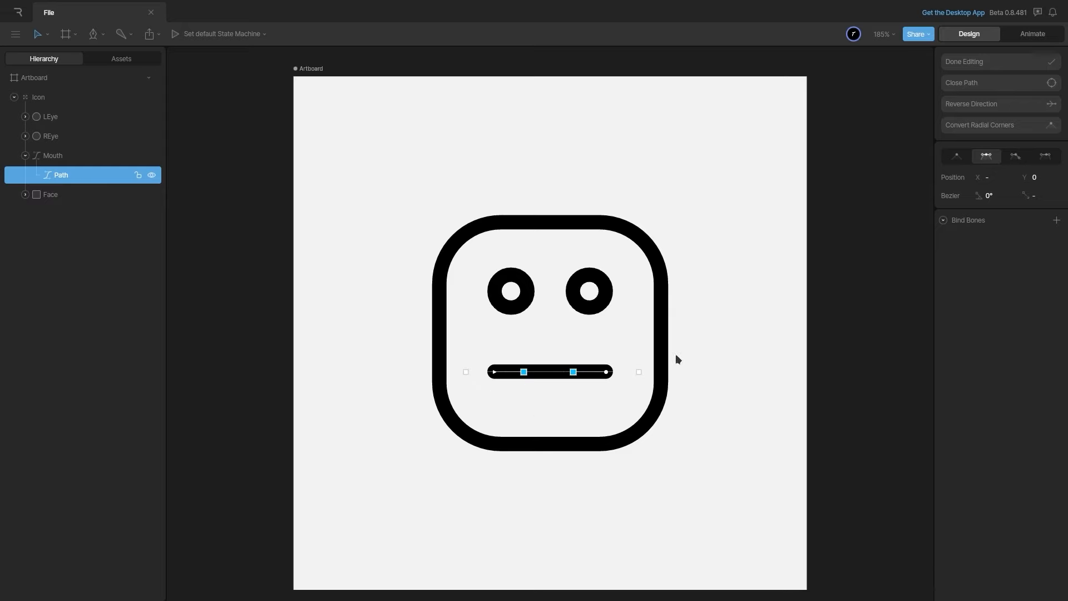
- Finish the path editing, switch to Animate mode and open the mouth path's vertices for editing
left_click(968, 61)
key("Tab")
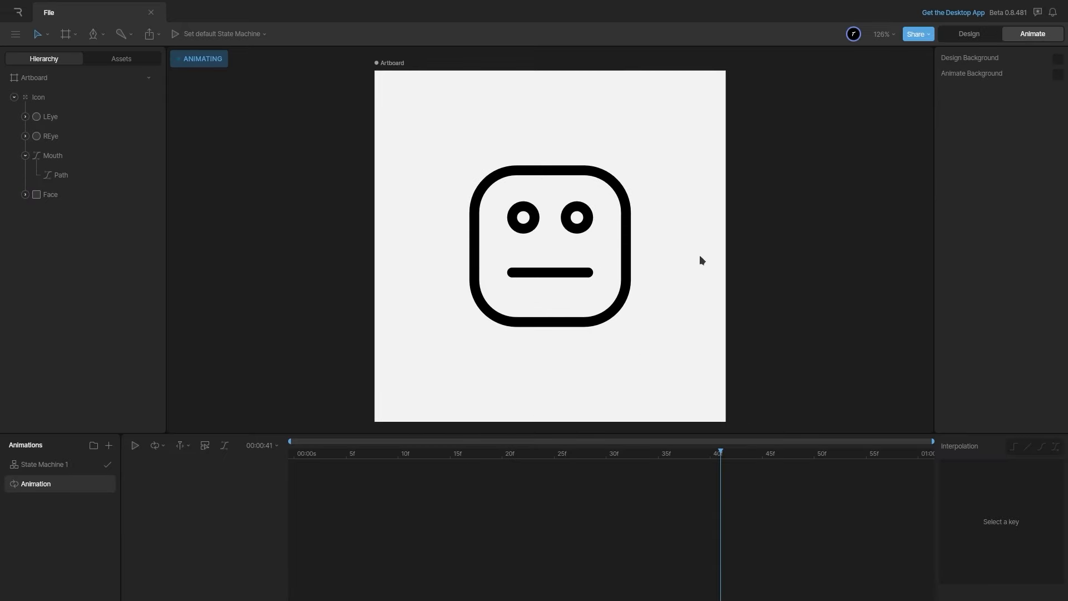
left_click(579, 278)
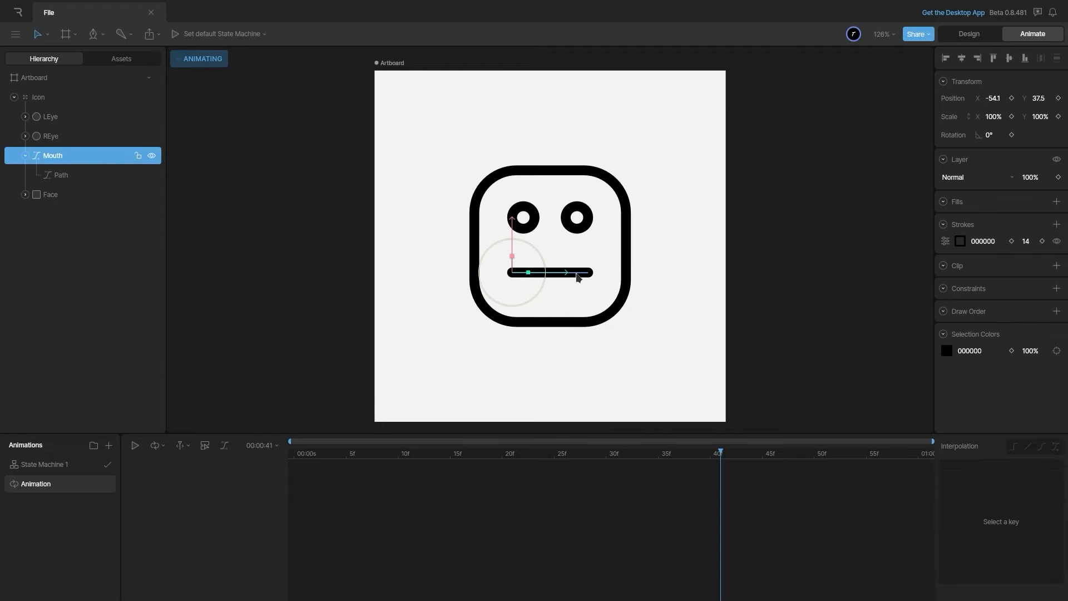
double_click(578, 278)
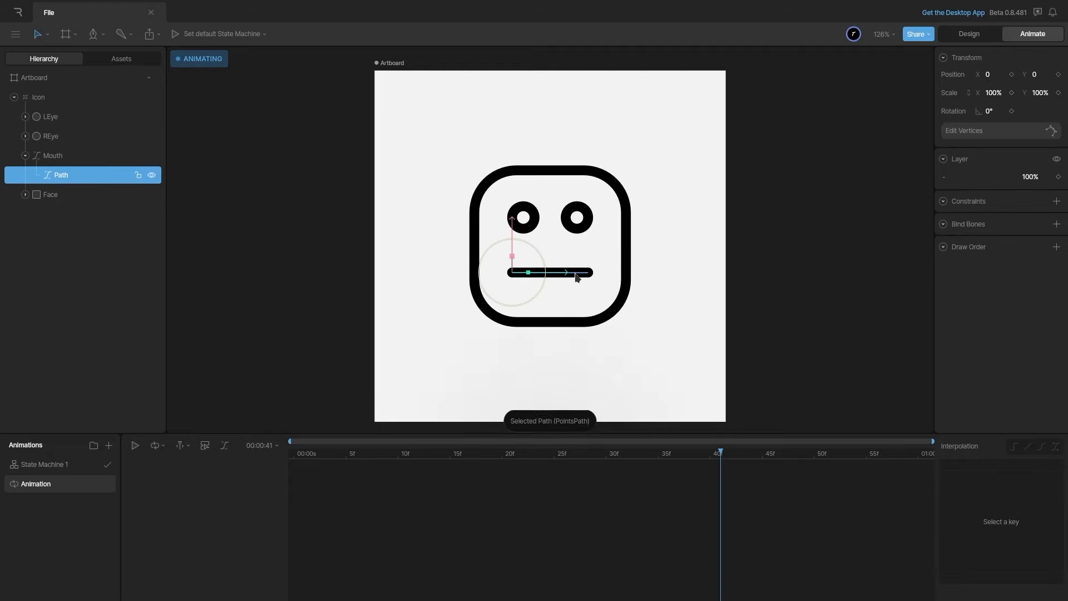
left_click(512, 273)
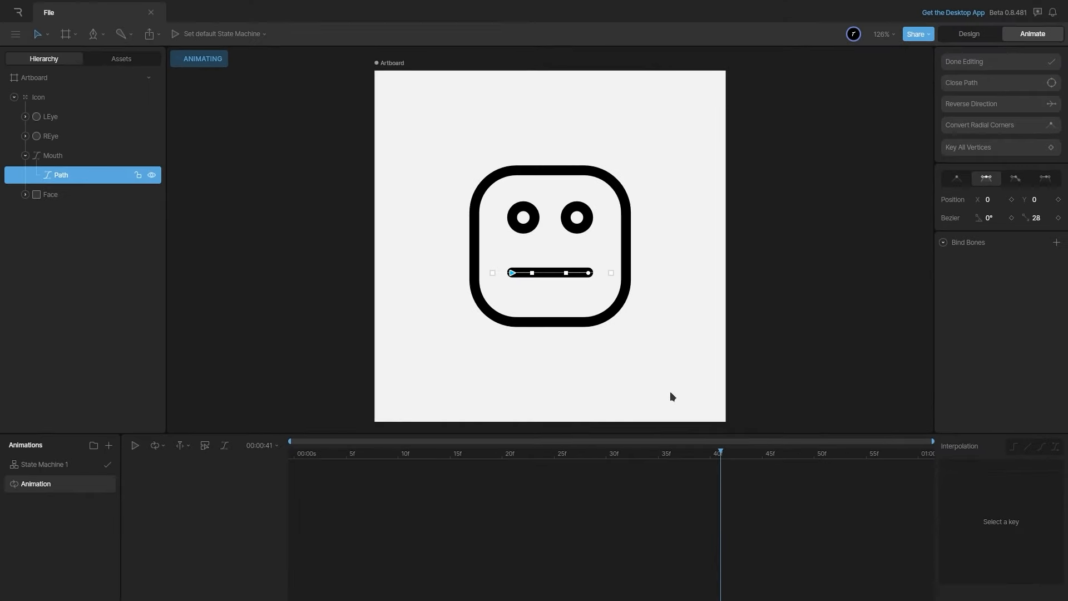
- Key the X and Y position and both Bezier values of the two mouth vertices at 00:00:00
left_click_drag(719, 455, 274, 439)
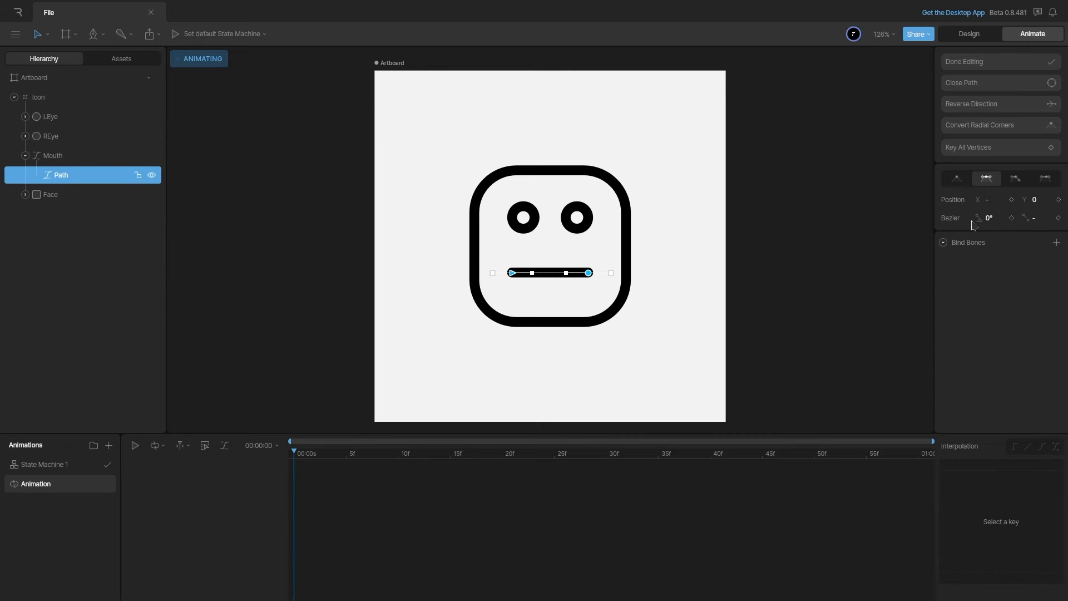
left_click(1012, 199)
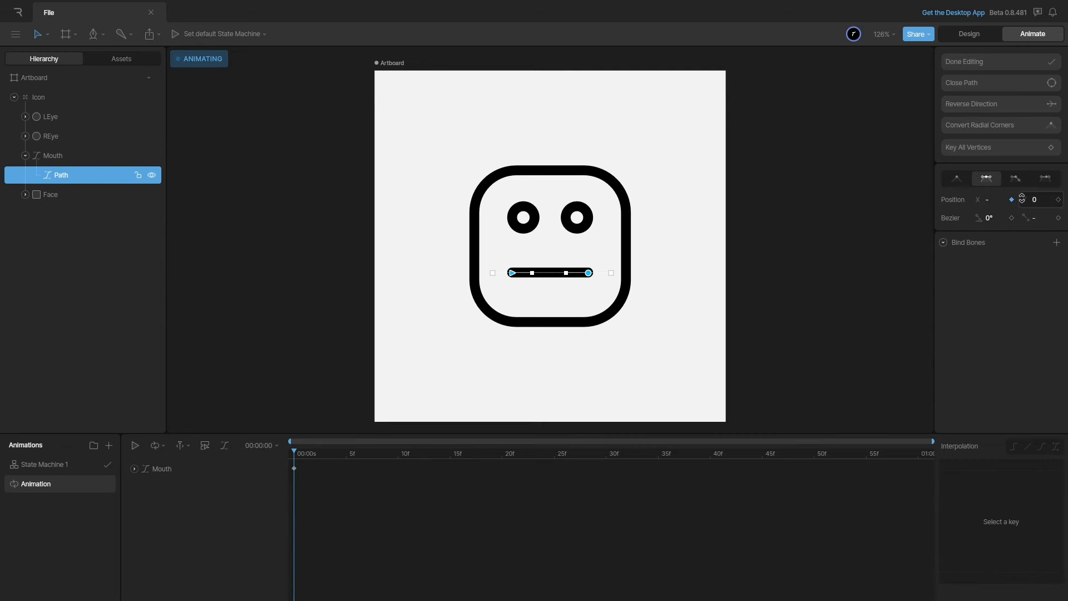
left_click(1059, 200)
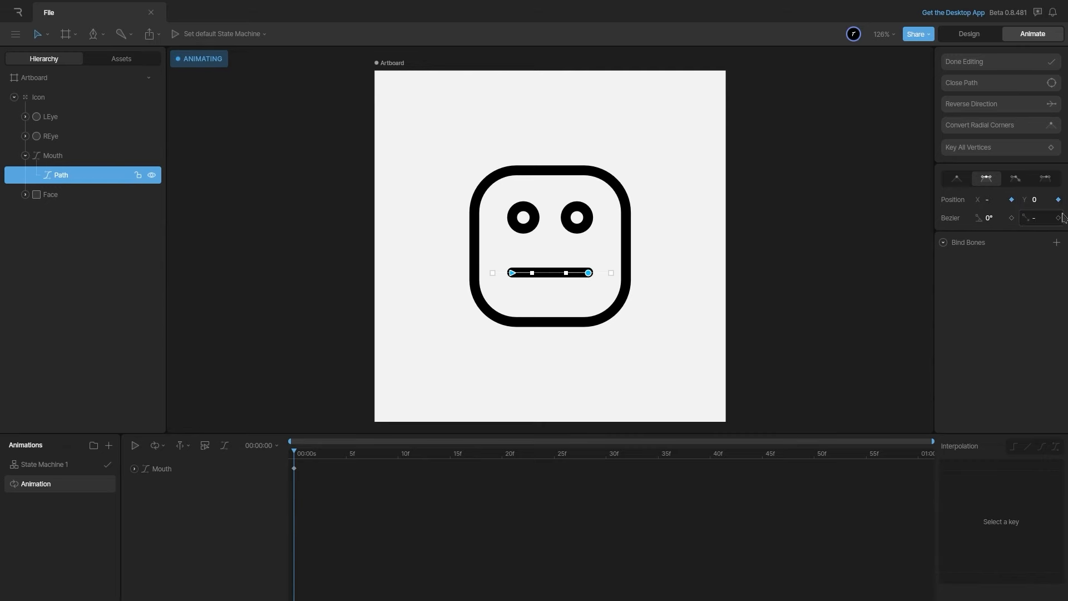
left_click(1012, 218)
left_click(1059, 217)
- Curve the mouth path into a smile on frame 20, with both end vertices raised to Y -5.5
key("shift+Right")
key("shift+Right")
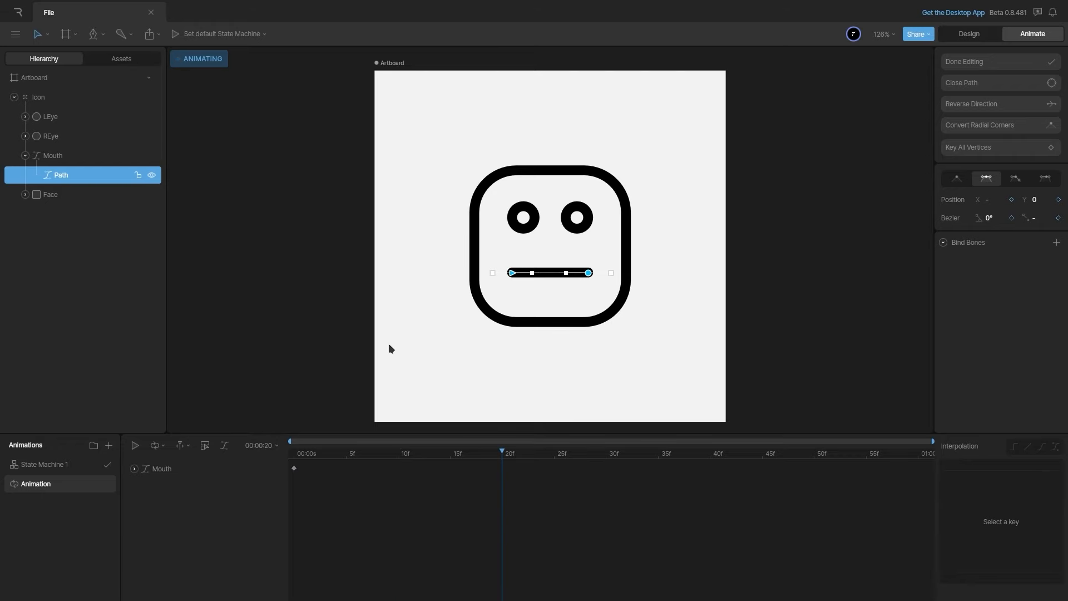
mouse_move(522, 253)
left_mouse_down()
mouse_move(573, 282)
mouse_move(570, 305)
mouse_move(615, 280)
mouse_move(512, 271)
left_mouse_up()
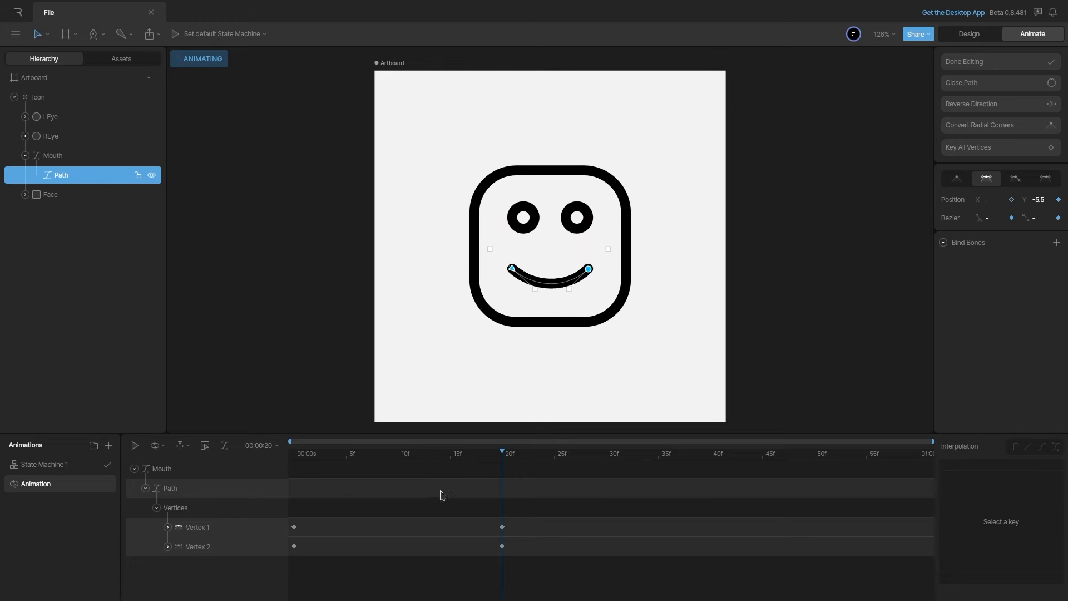
- Finish editing the mouth path and preview the smile animation from the first frame
left_click(294, 453)
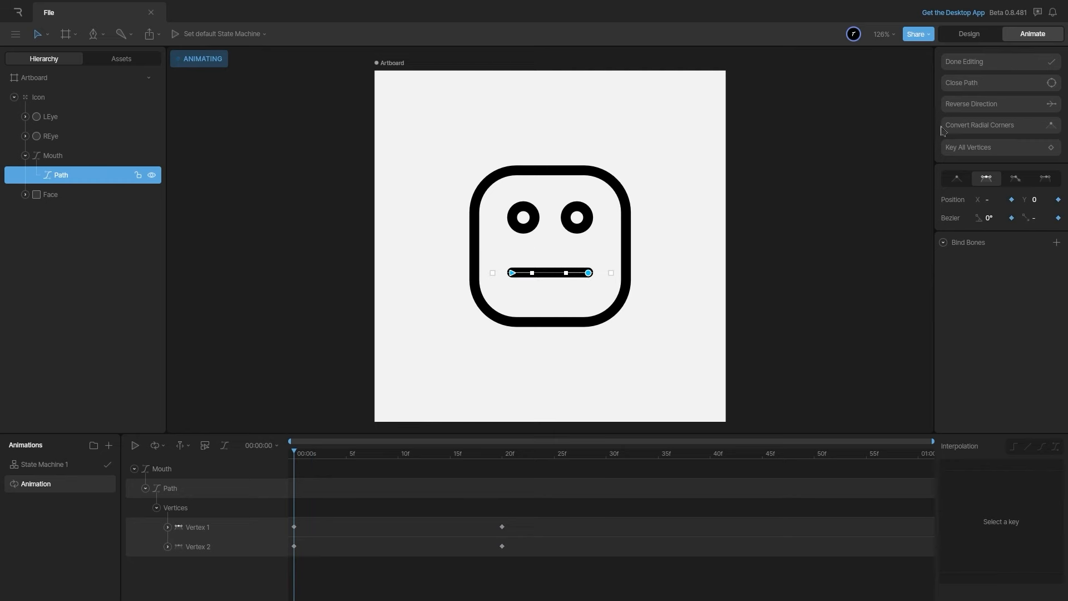
left_click(987, 67)
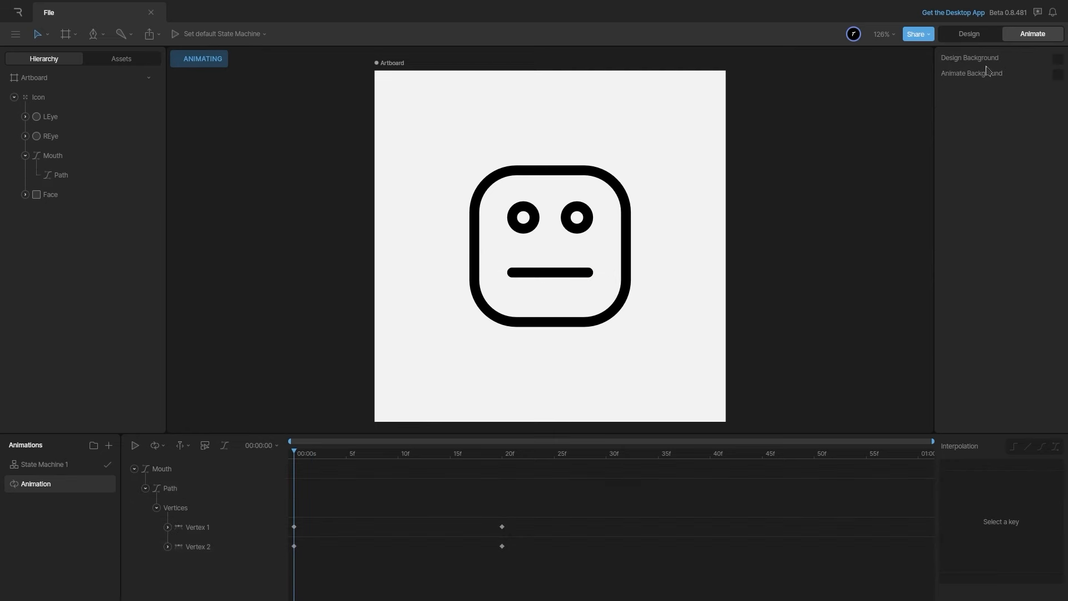
key("space")
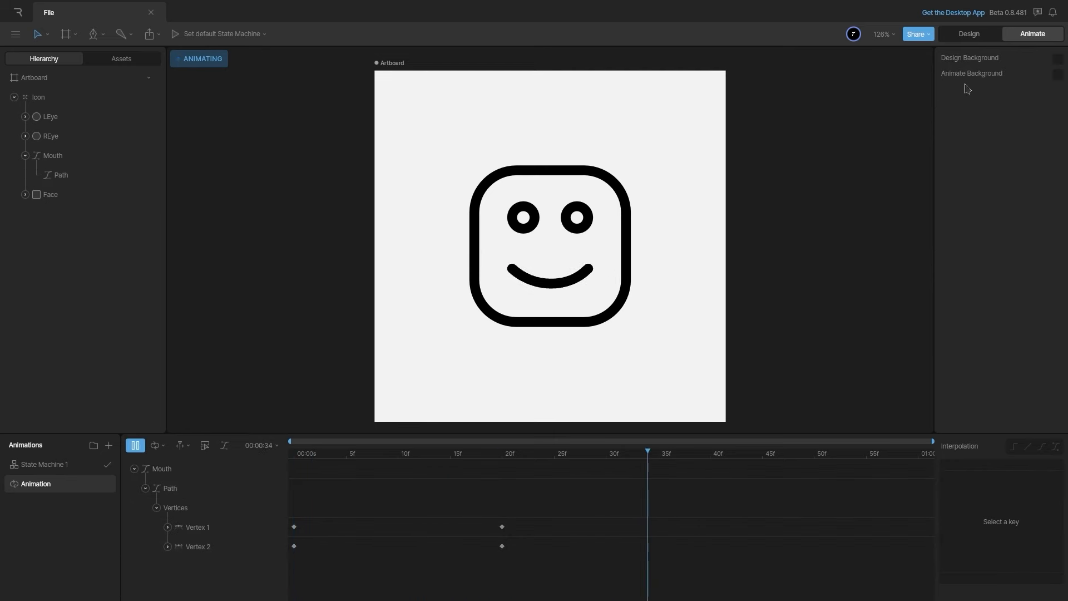
key("space")
- Apply cubic interpolation (.42, 0, .58, 1) to both mouth vertices' keys on the first frame and replay the animation
left_click_drag(324, 492, 287, 565)
left_click(1043, 448)
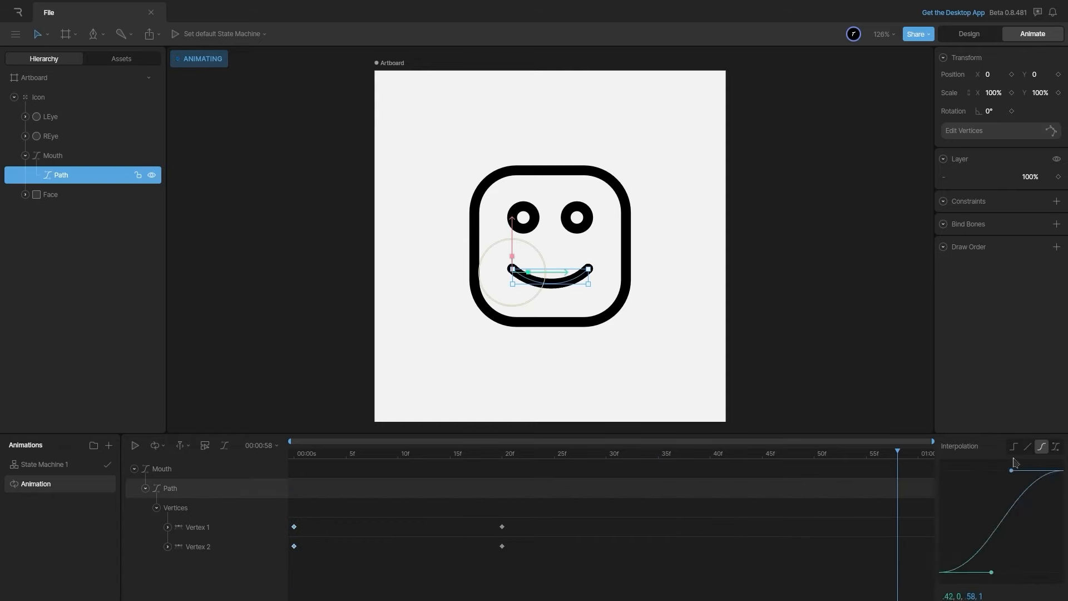
key("space")
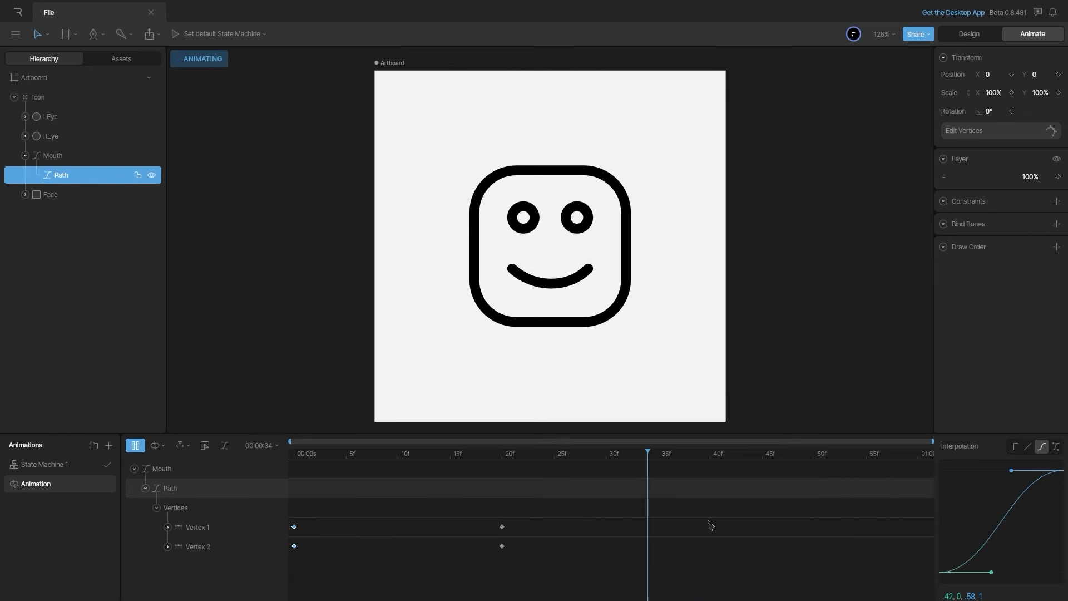
- Try the Detached and Asymmetric vertex types on the mouth's right end vertex, and switch it back to Mirrored
key("space")
key("Return")
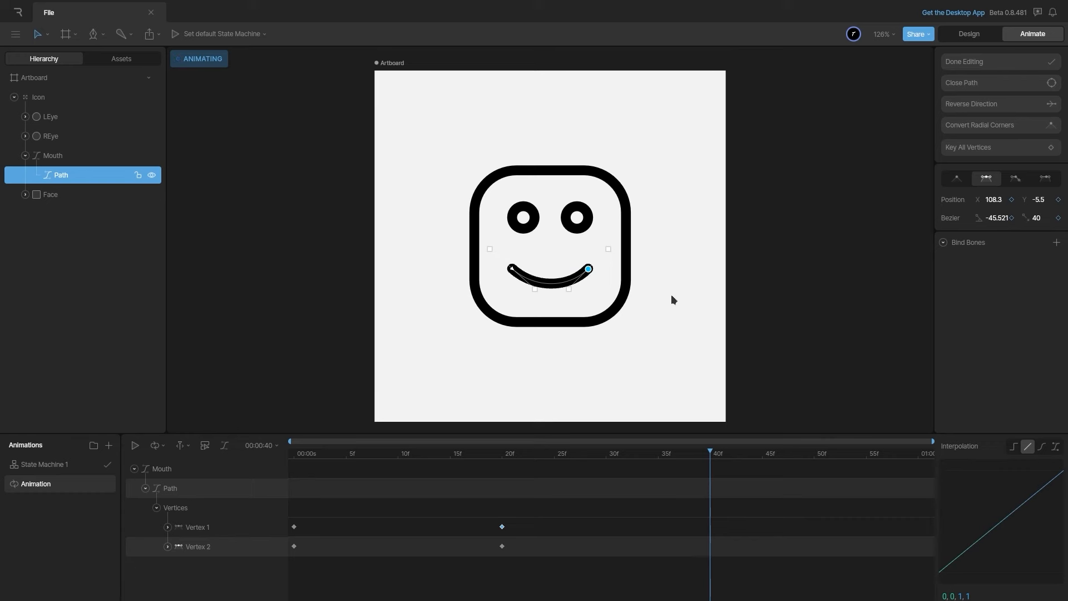
left_click(1016, 179)
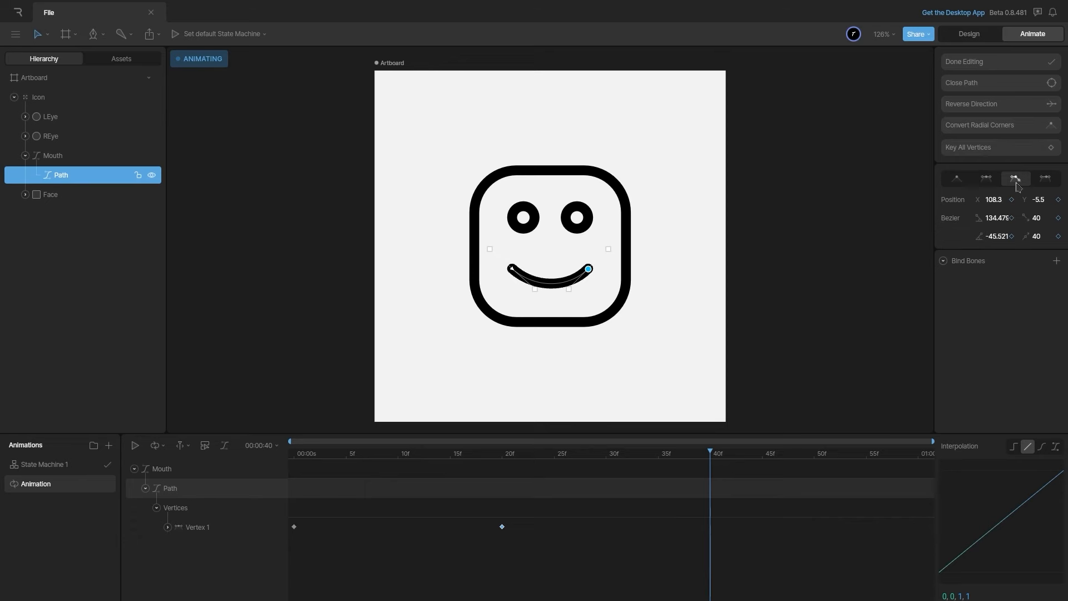
left_click(1046, 179)
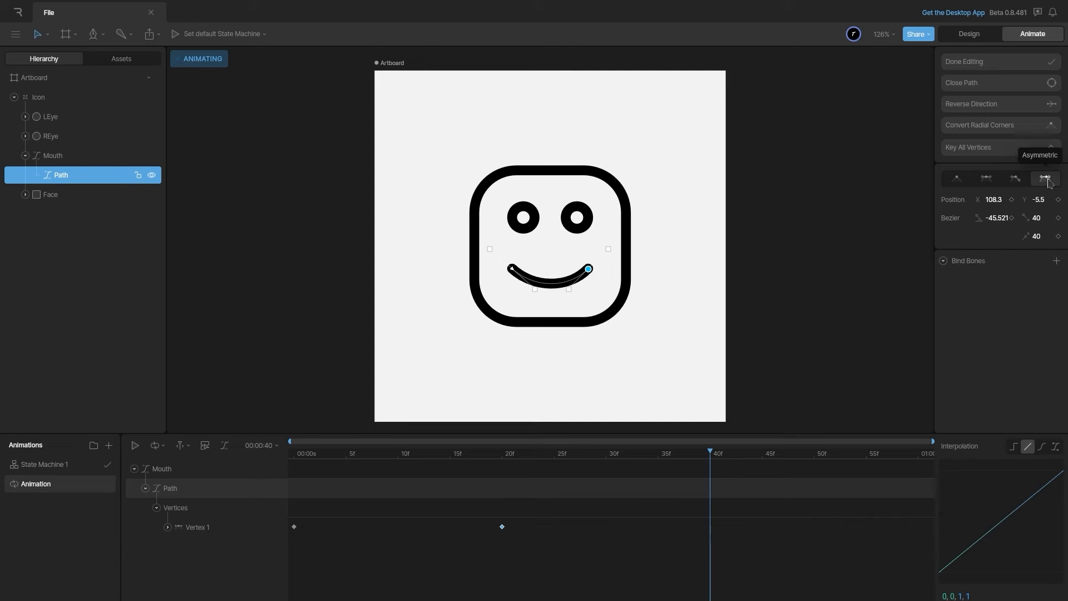
left_click(996, 182)
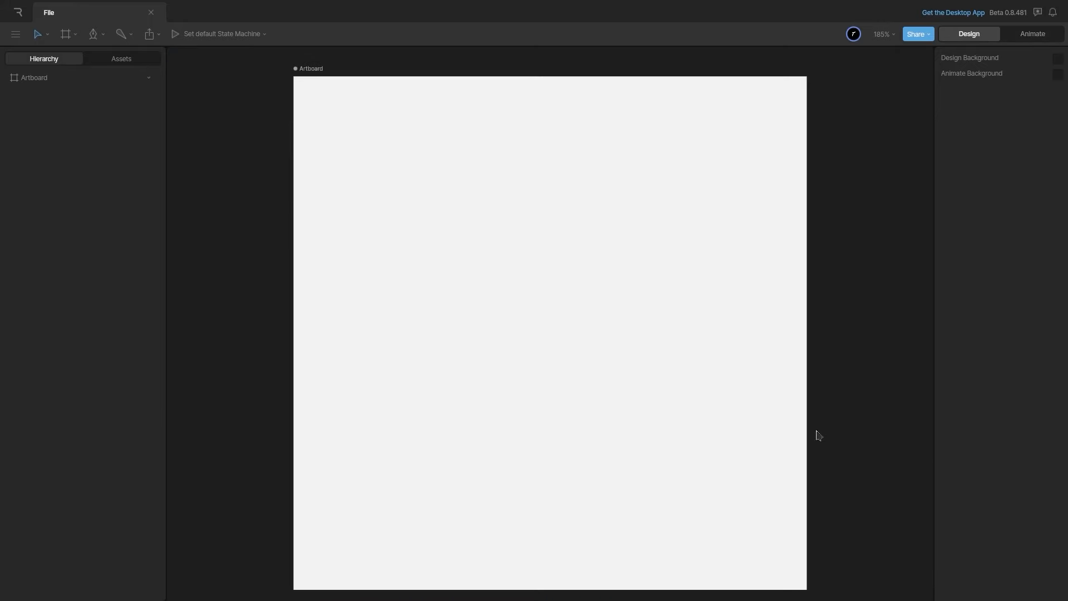
- Draw a rectangle in the middle area of the empty artboard and set its size to 125 by 100
key("r")
left_click_drag(486, 233, 601, 350)
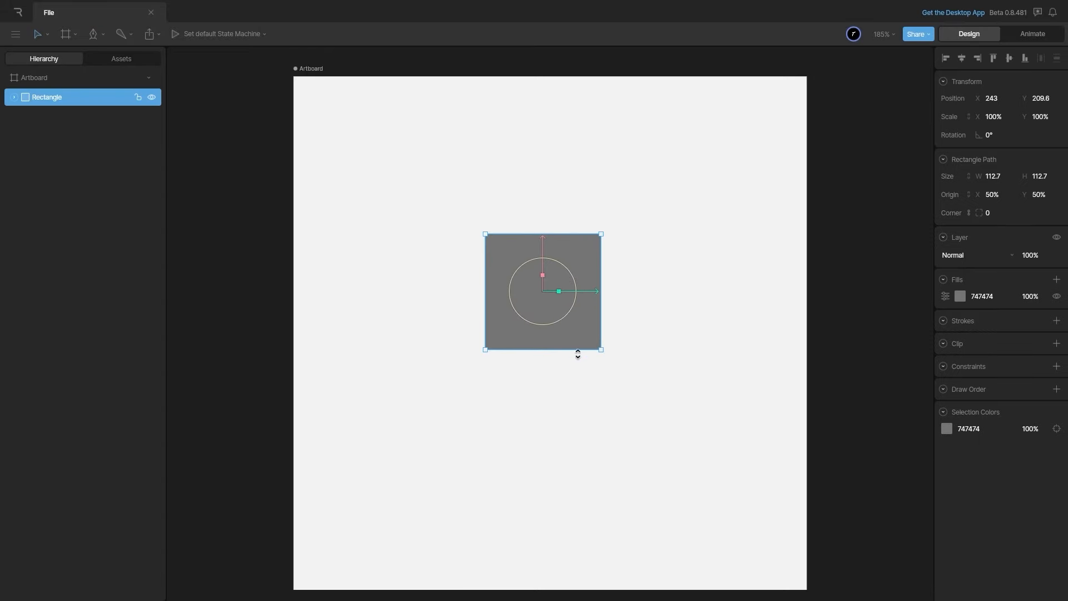
left_click(1000, 177)
type("125")
key("Return")
left_click(1041, 181)
type("100")
key("Return")
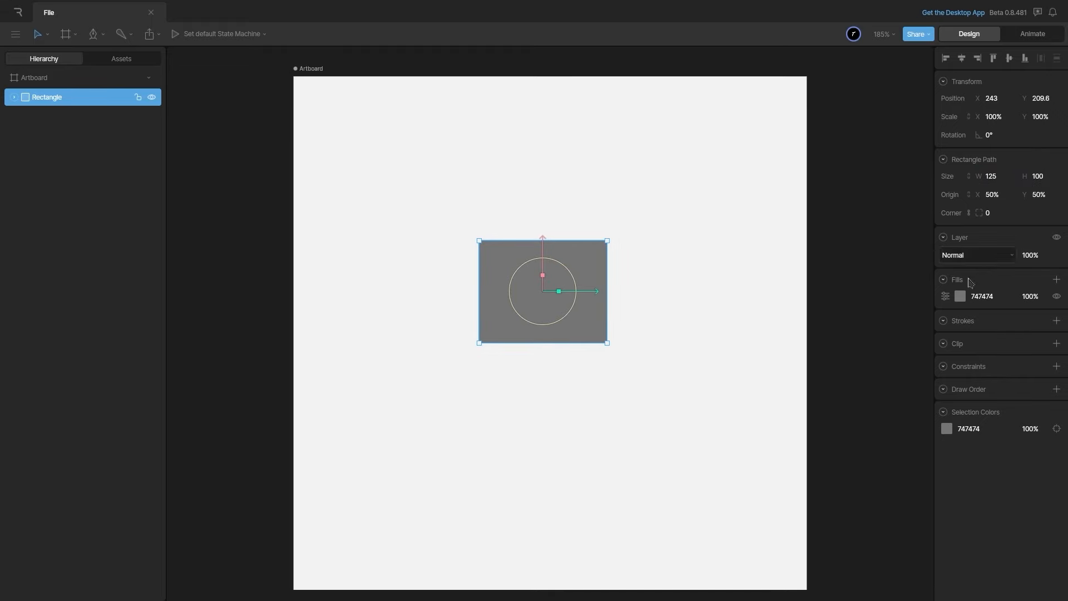
- Give the rectangle a white FFFFFF fill and a black 000000 stroke with thickness 6
left_click(961, 296)
left_click_drag(881, 338, 799, 298)
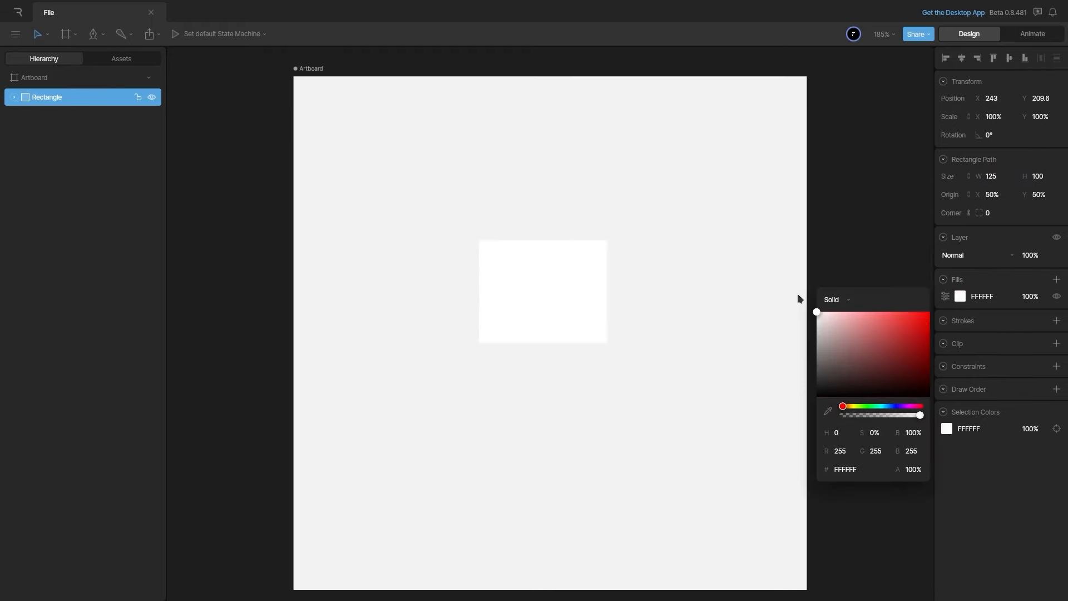
left_click(1057, 321)
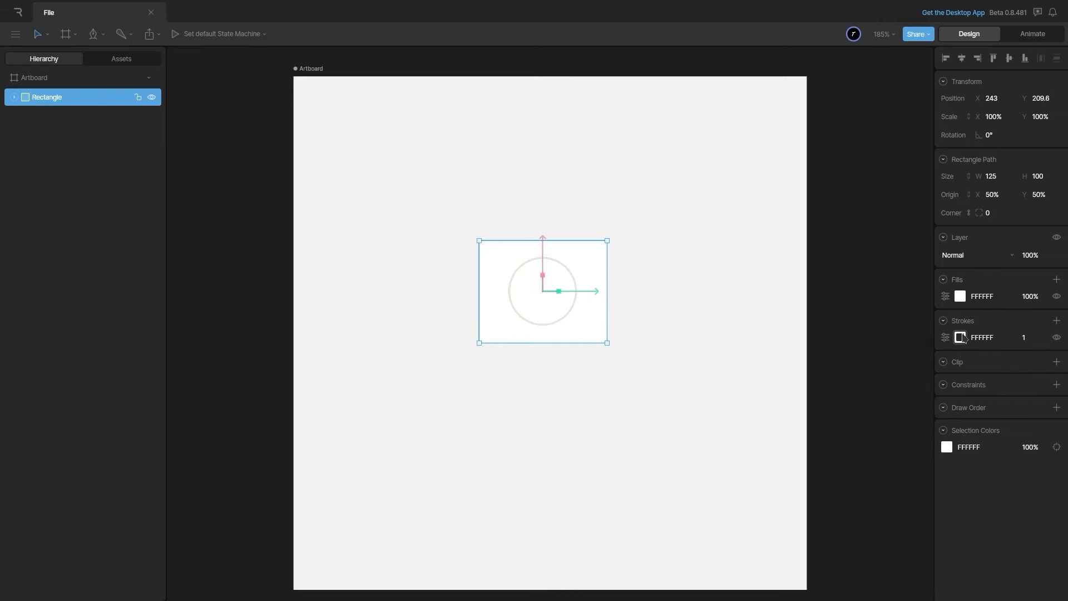
left_click(960, 337)
left_click(1039, 338)
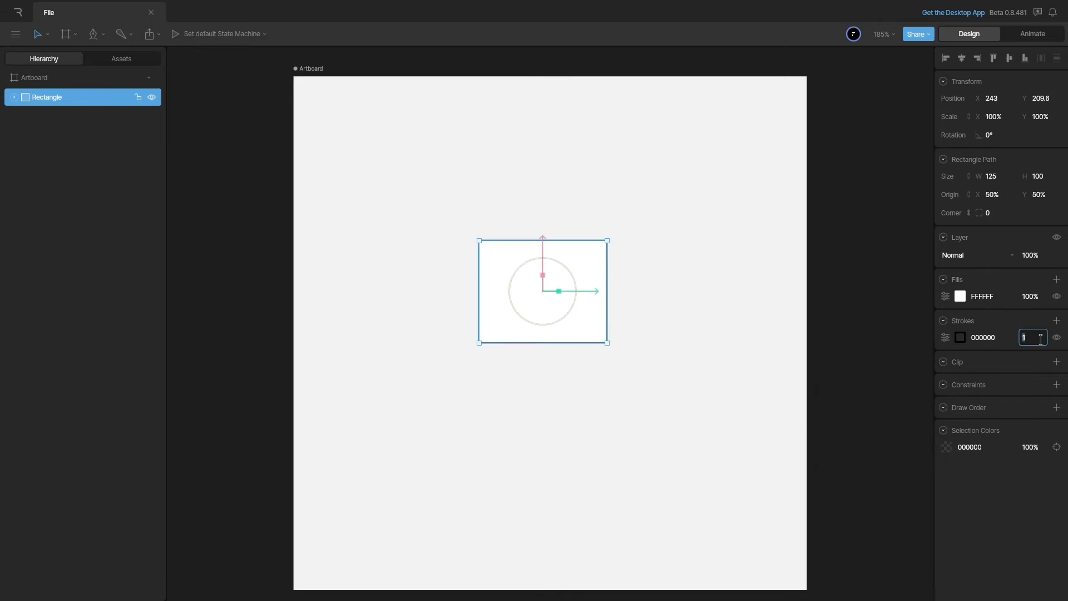
type("6")
key("Return")
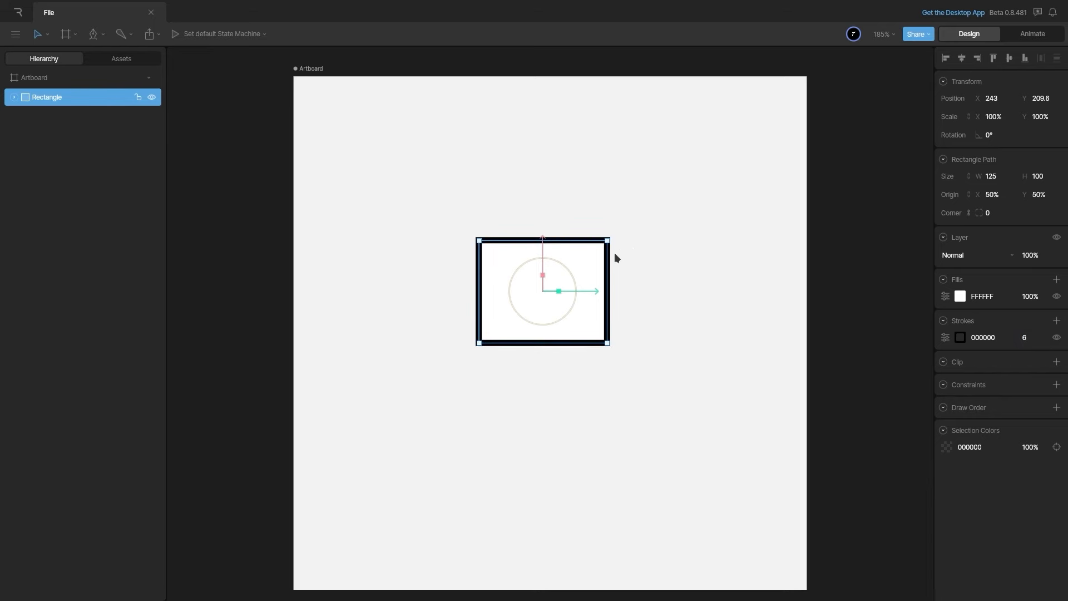
- Round the rectangle's corners to 8 and center it horizontally and vertically on the artboard
left_click(996, 215)
type("8")
key("Return")
left_click(964, 62)
left_click(1009, 59)
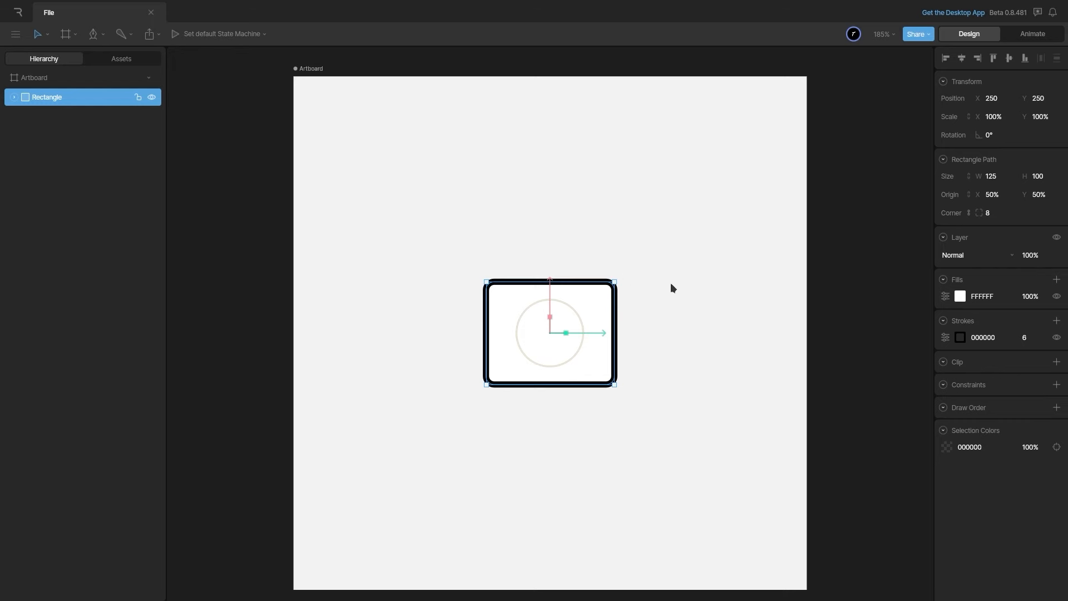
- Duplicate the rectangle, hide the lower copy, and open the upper copy's path for vertex editing
key("ctrl+d")
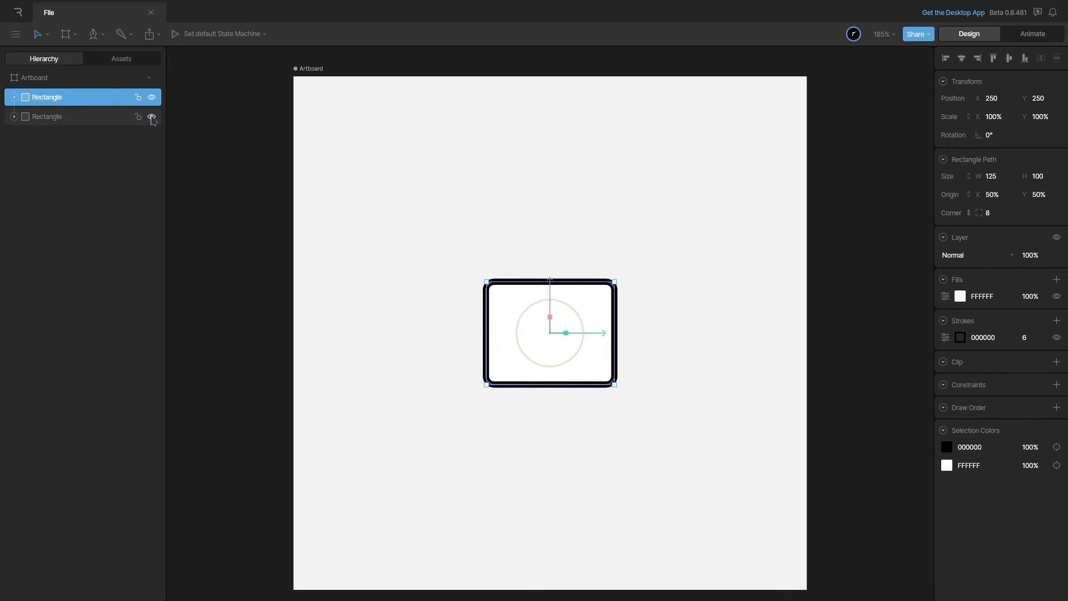
left_click(152, 118)
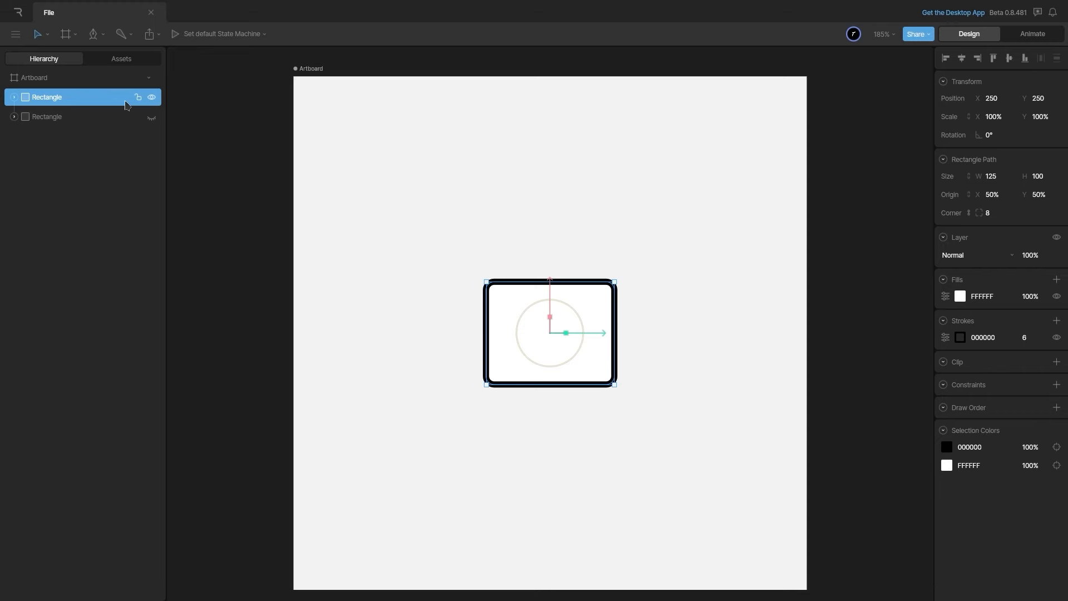
key("Return")
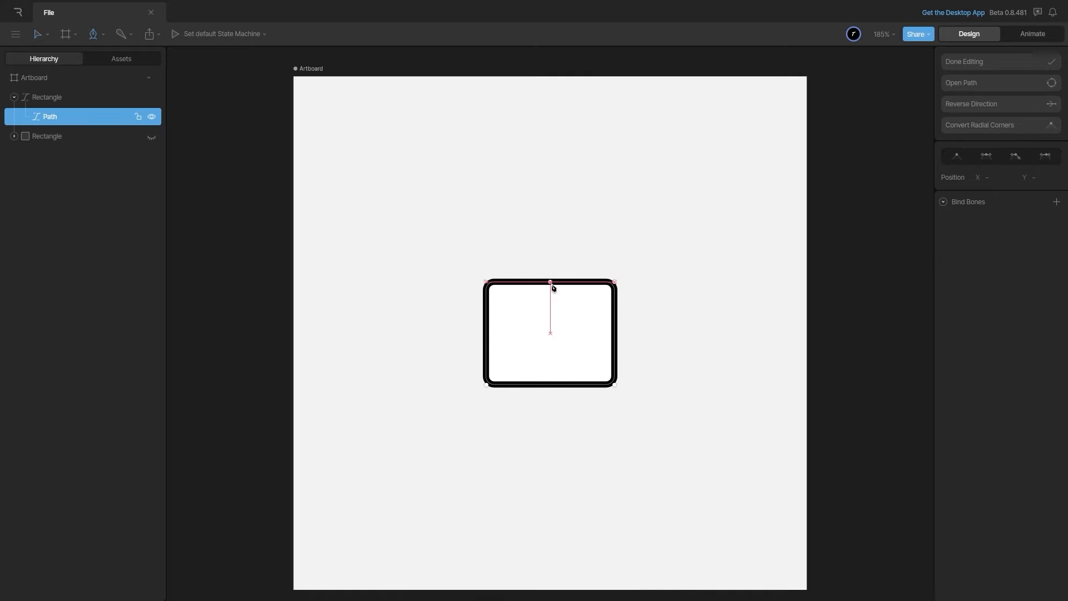
- Insert a vertex at the middle of the rectangle's top edge (X 0, Y -50) and make it a Straight vertex
left_click(552, 285)
left_click(553, 286)
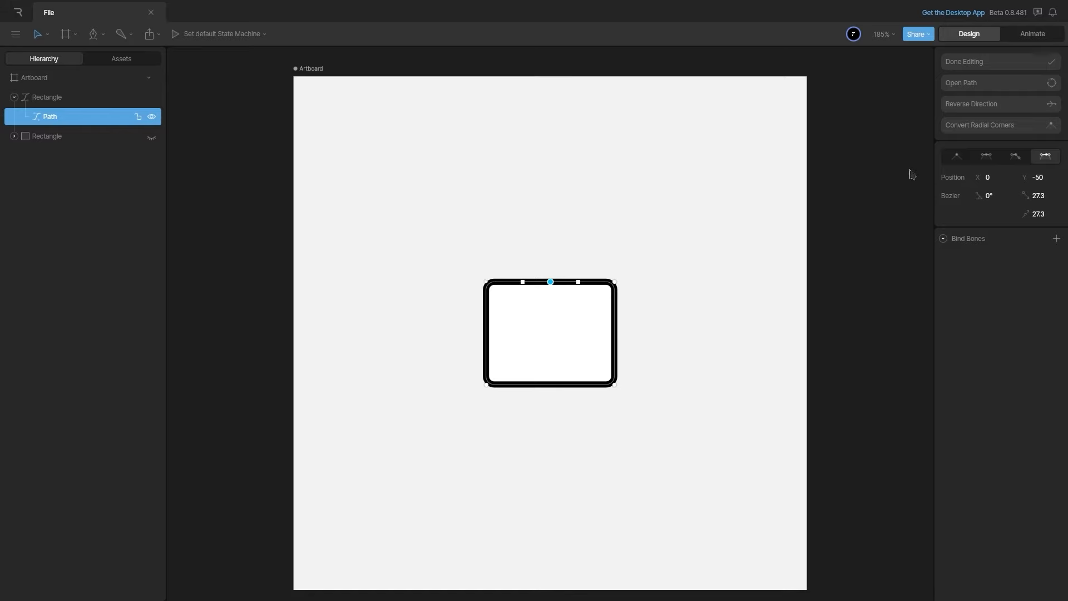
left_click(957, 156)
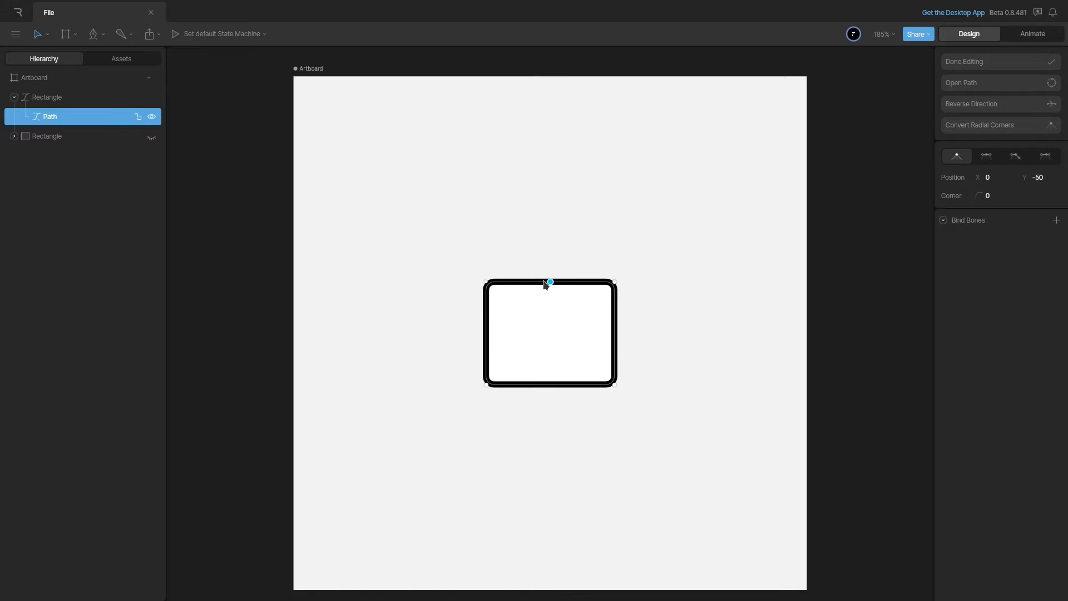
- Round the new top-edge vertex with a corner value of 12 and fold it down to Y 0 at the rectangle's center
left_click_drag(551, 283, 553, 233)
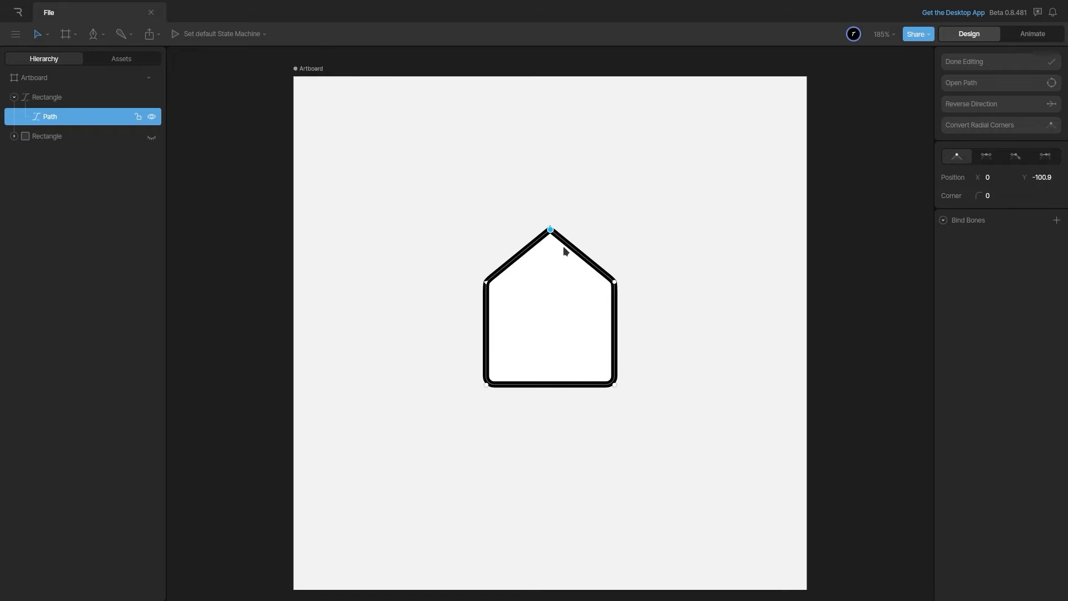
left_click_drag(996, 198, 997, 191)
left_click_drag(552, 233, 548, 338)
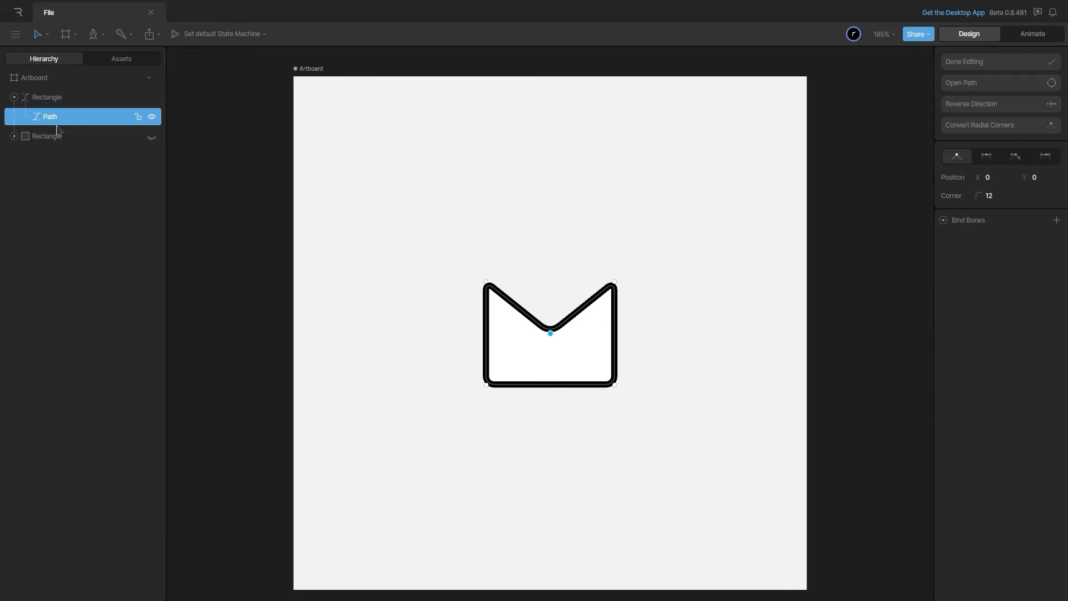
- Show the hidden lower rectangle, raise the flap vertex to Y -104, and finish editing the path
left_click(151, 136)
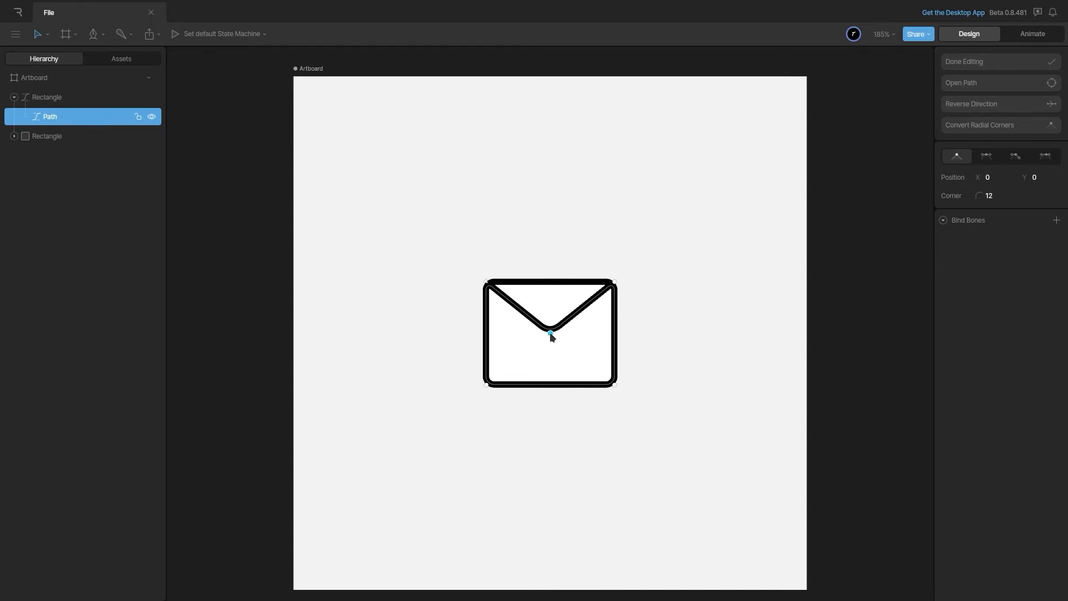
left_click_drag(550, 332, 551, 227)
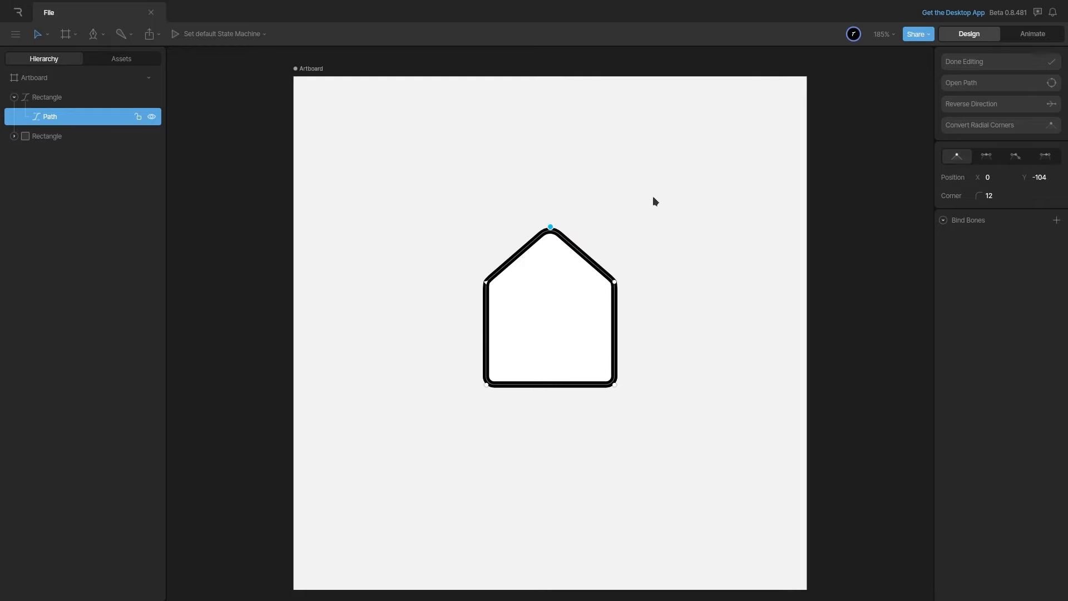
left_click(975, 65)
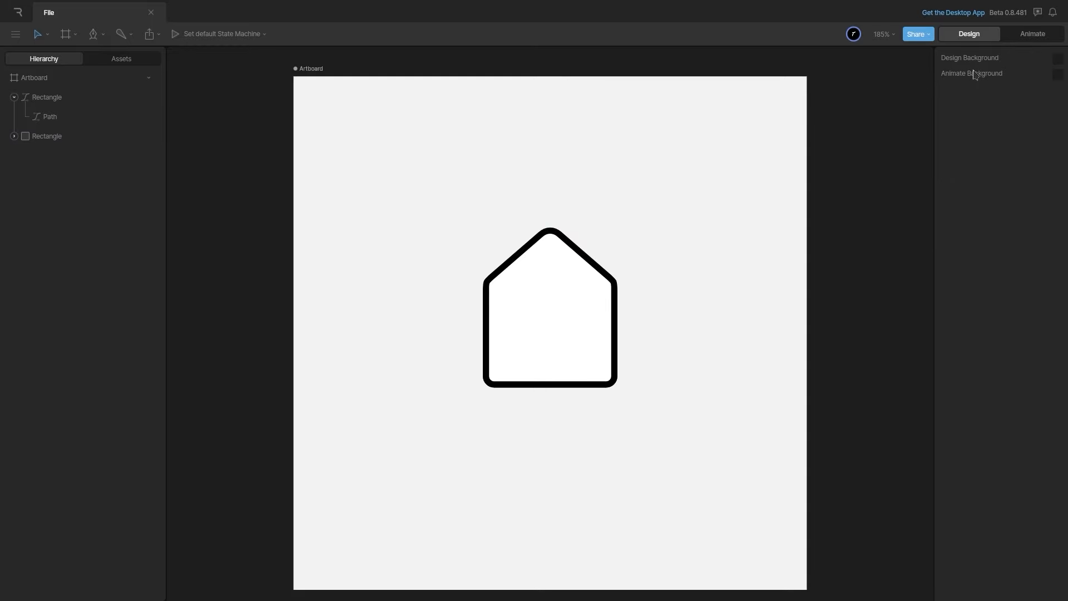
- In Animate mode, key the flap vertex's Y position of -104 at 00:00:00
key("Tab")
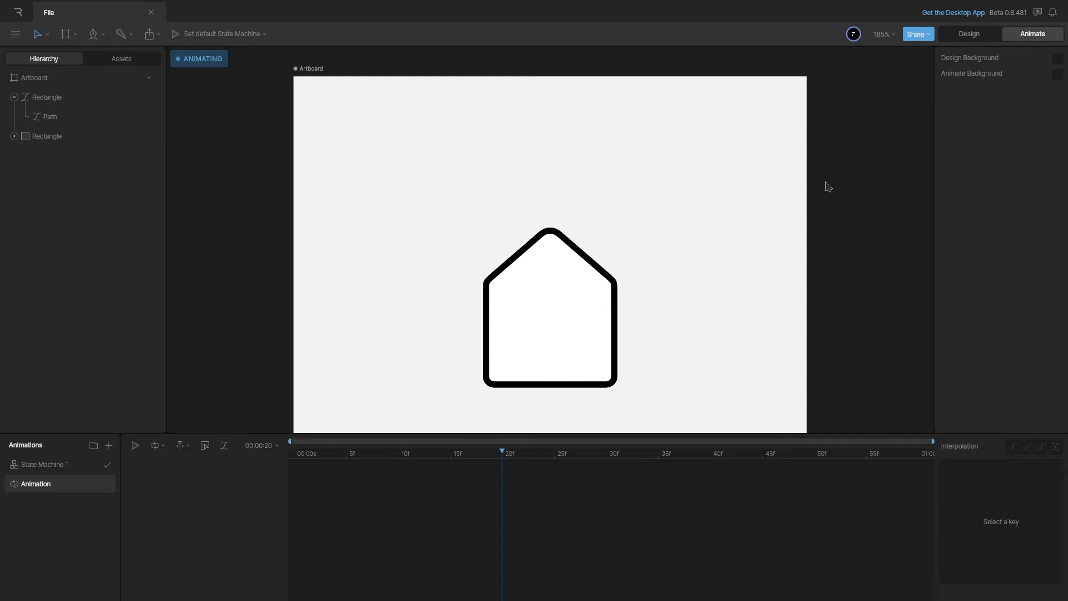
key("f")
left_click_drag(487, 453, 294, 453)
left_click(550, 212)
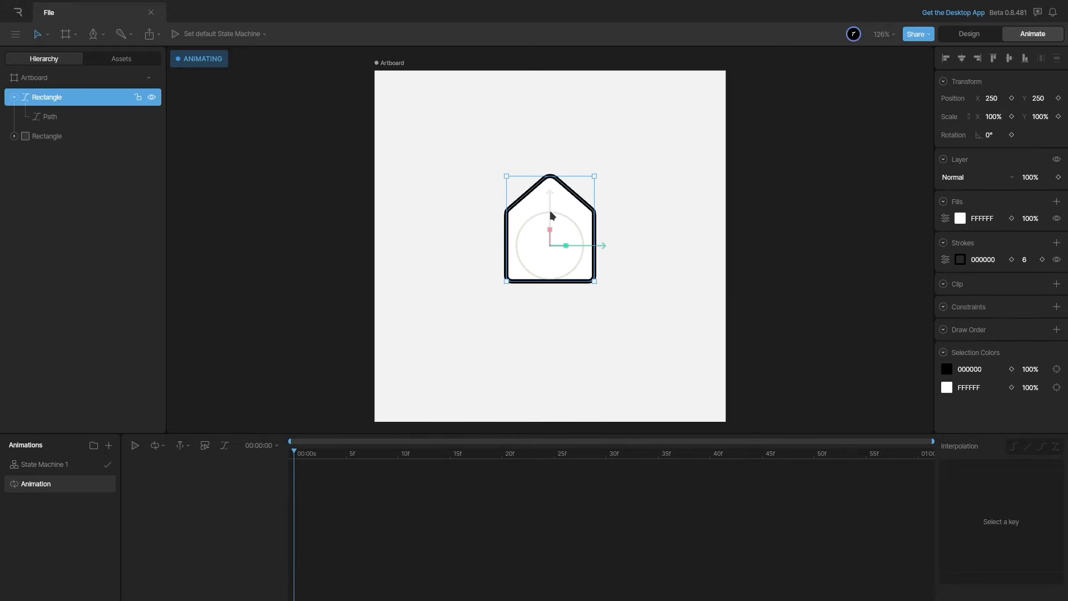
double_click(550, 211)
left_click_drag(515, 181, 633, 161)
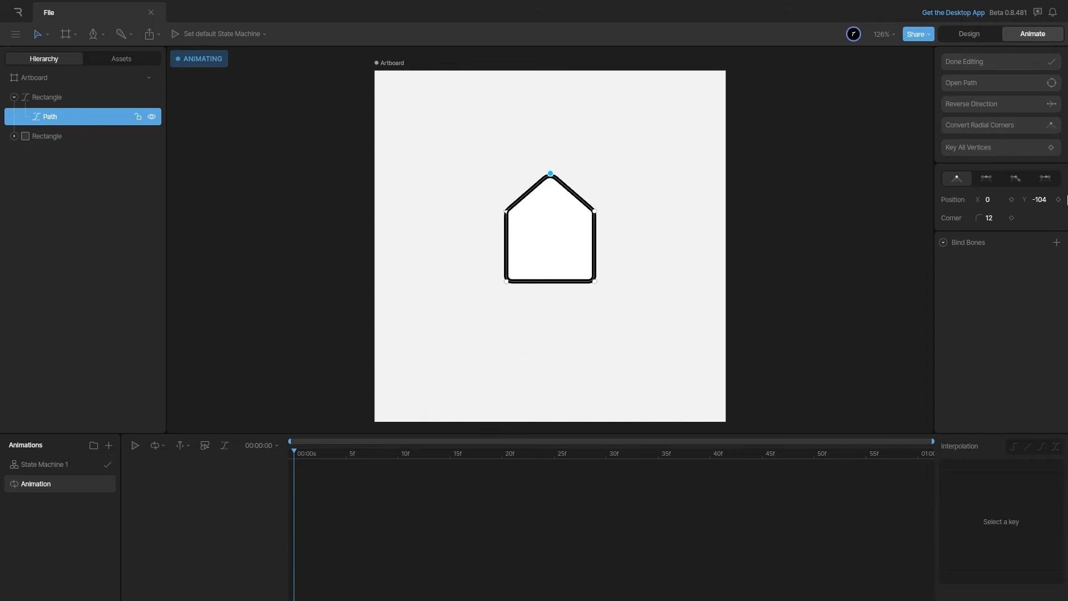
left_click(1059, 200)
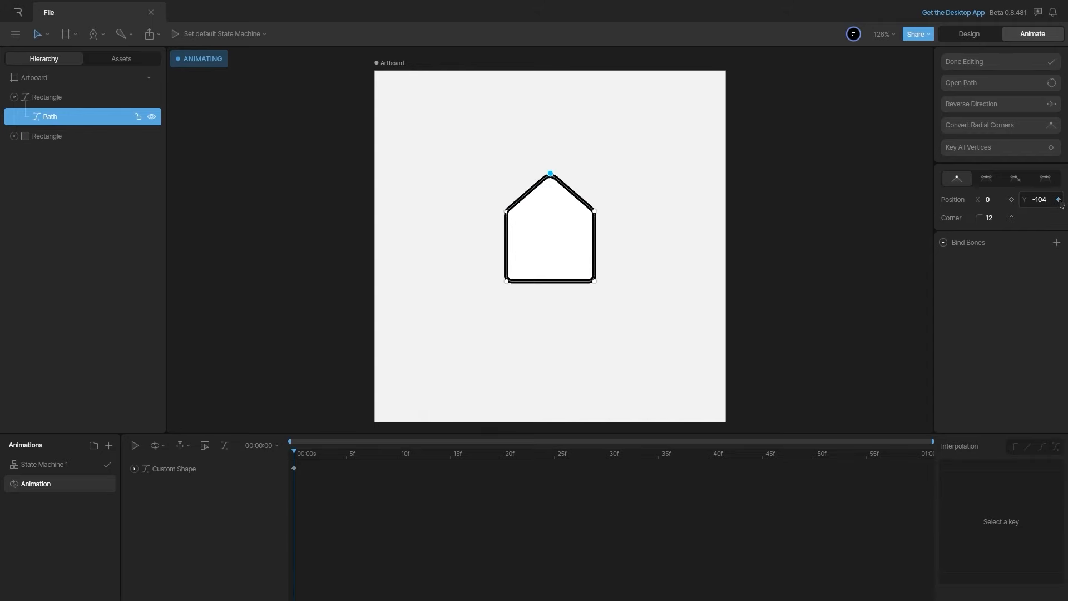
- Set the flap vertex's Y position to 1 on frame 20 and return the playhead to the first frame
left_click_drag(297, 456, 506, 484)
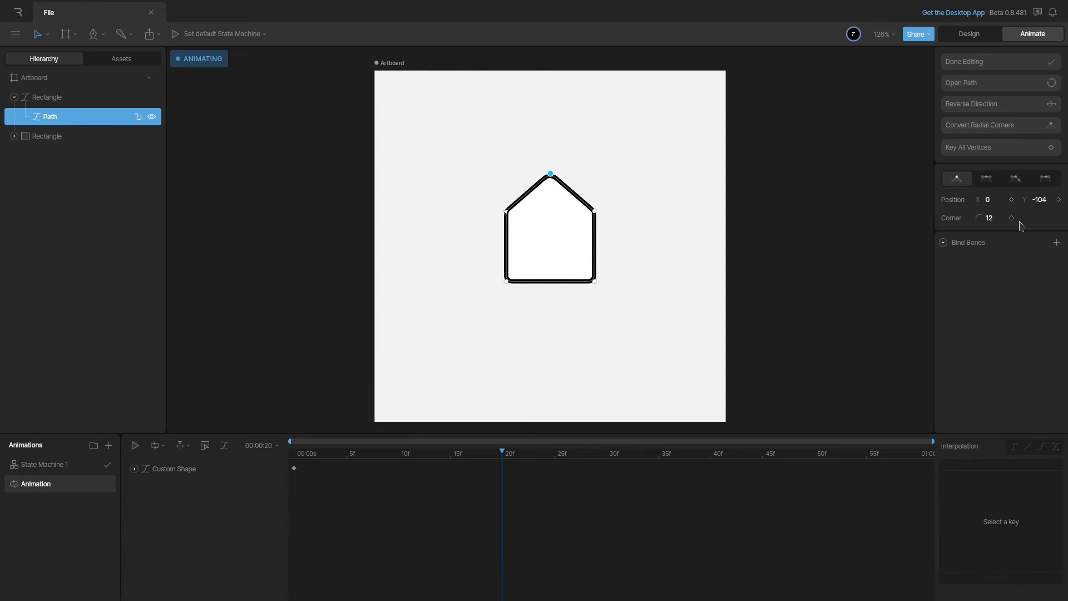
left_click_drag(1044, 202, 1059, 148)
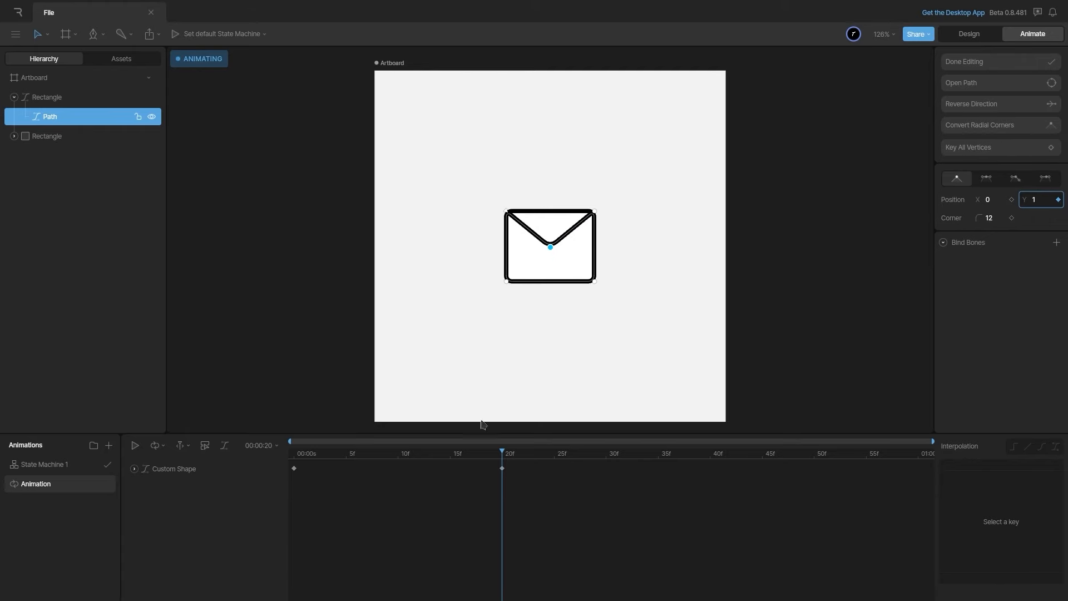
left_click_drag(506, 459, 264, 460)
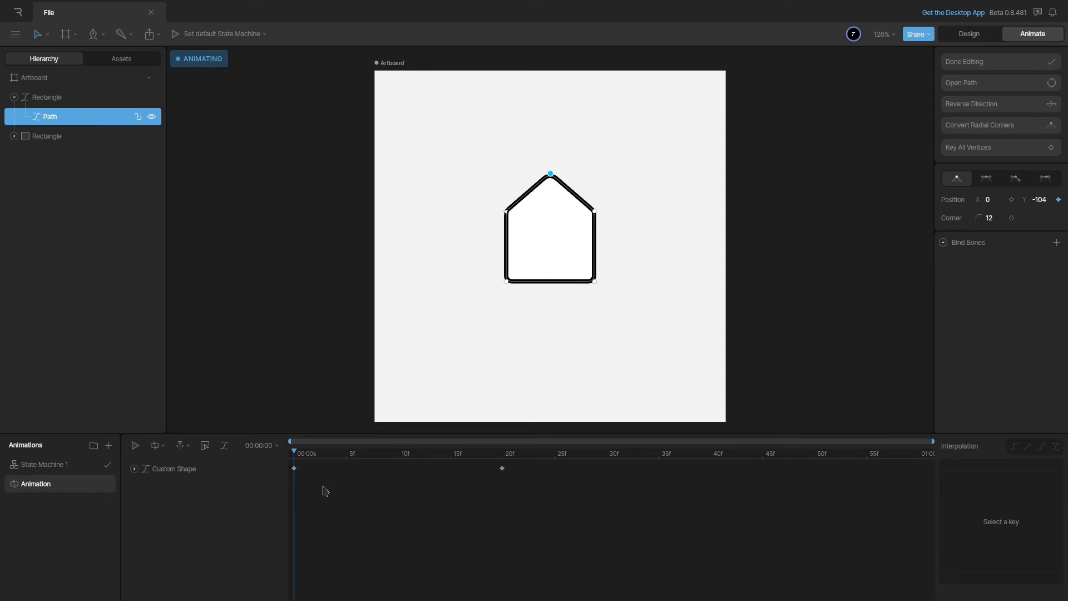
- Apply cubic interpolation (.42, 0, 0, 1) to the flap's first key, finish editing the path, and play the animation
left_click_drag(322, 487, 280, 457)
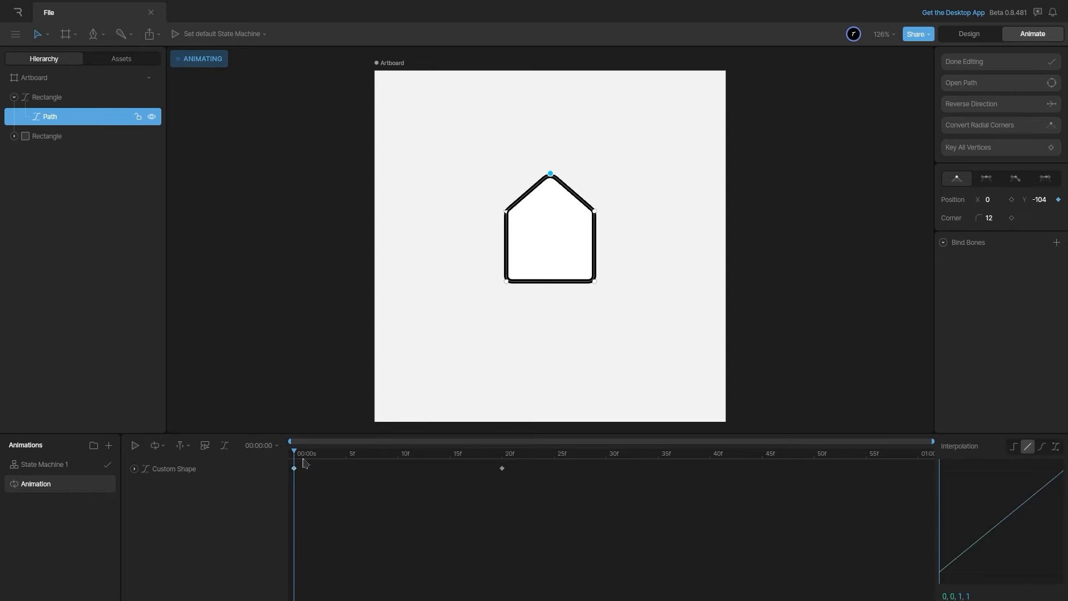
left_click(1042, 447)
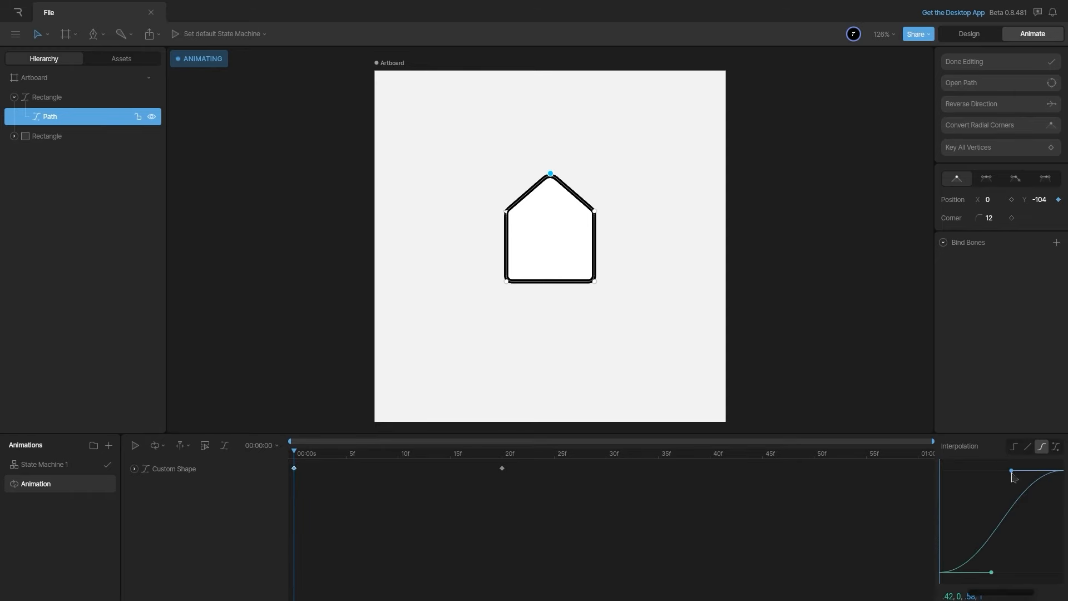
left_click_drag(1013, 478, 905, 494)
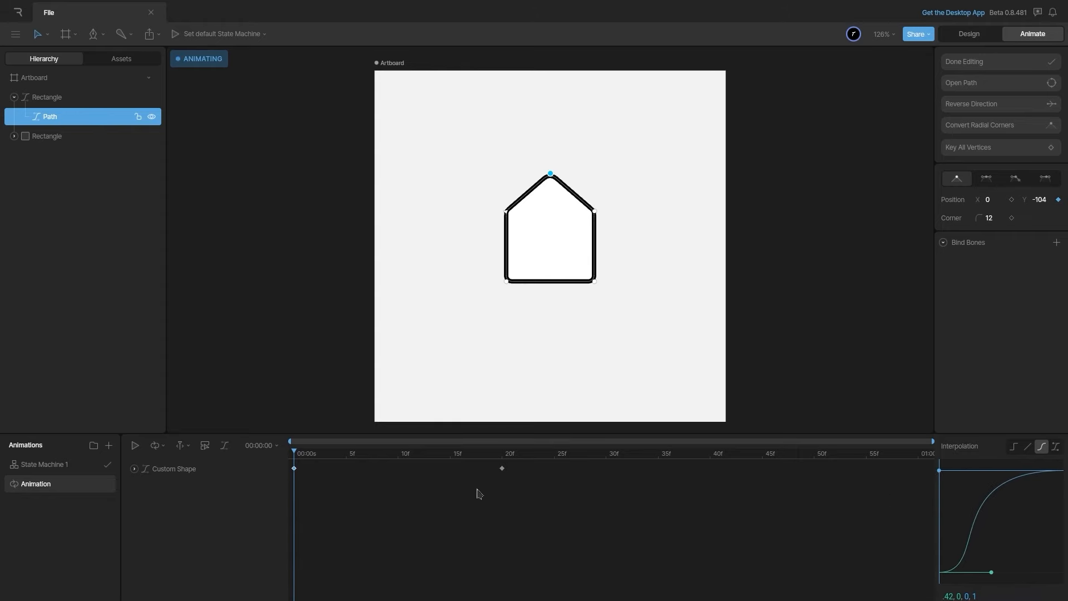
left_click(503, 534)
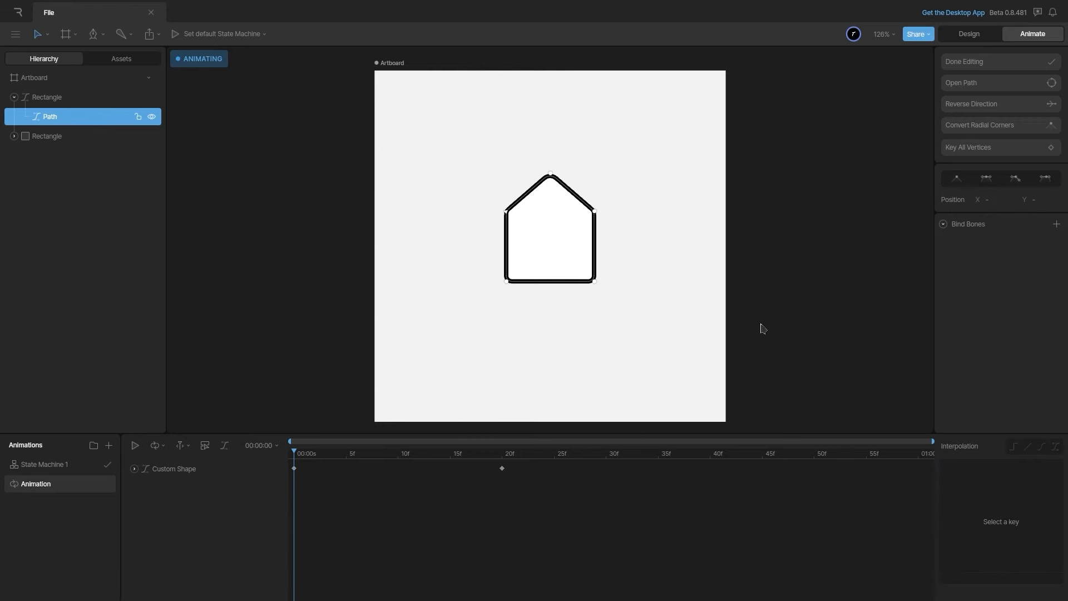
left_click(979, 65)
key("space")
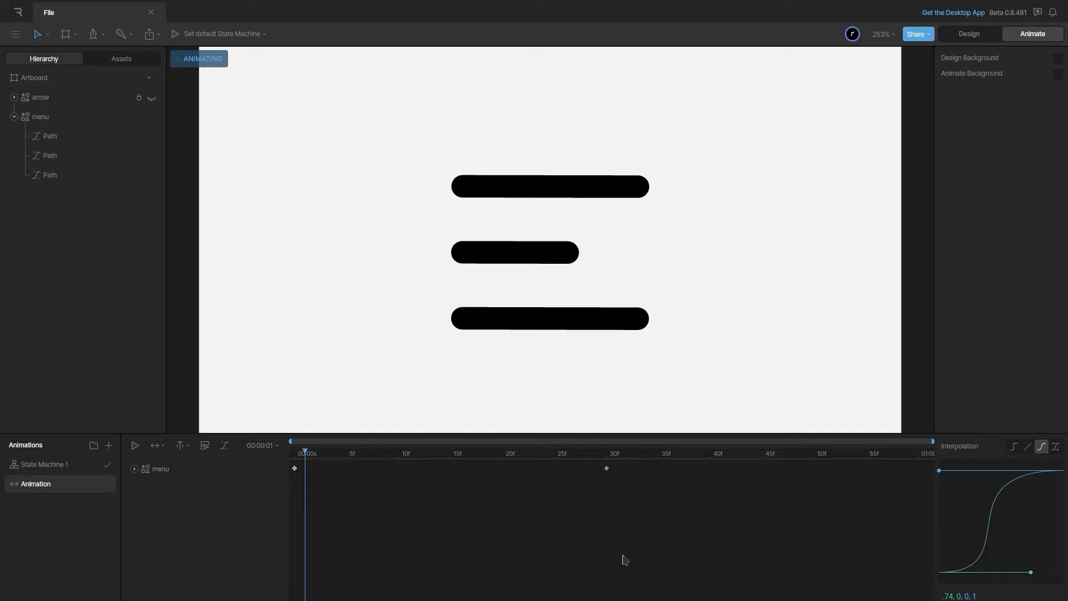
- Play the menu animation, and compare the menu and arrow icons in Design mode by toggling their visibility
key("space")
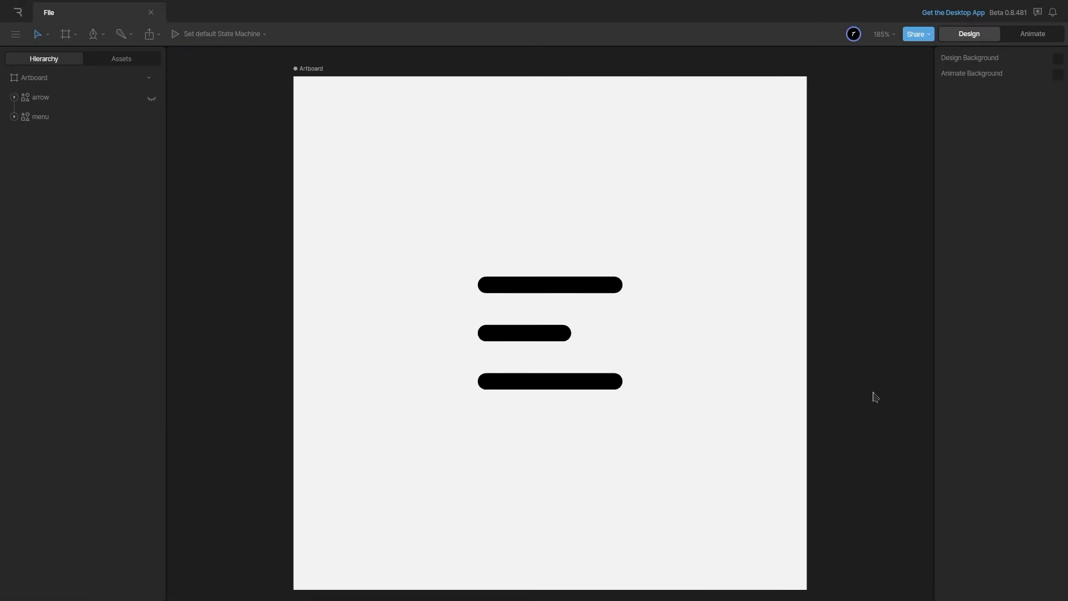
left_click(575, 382)
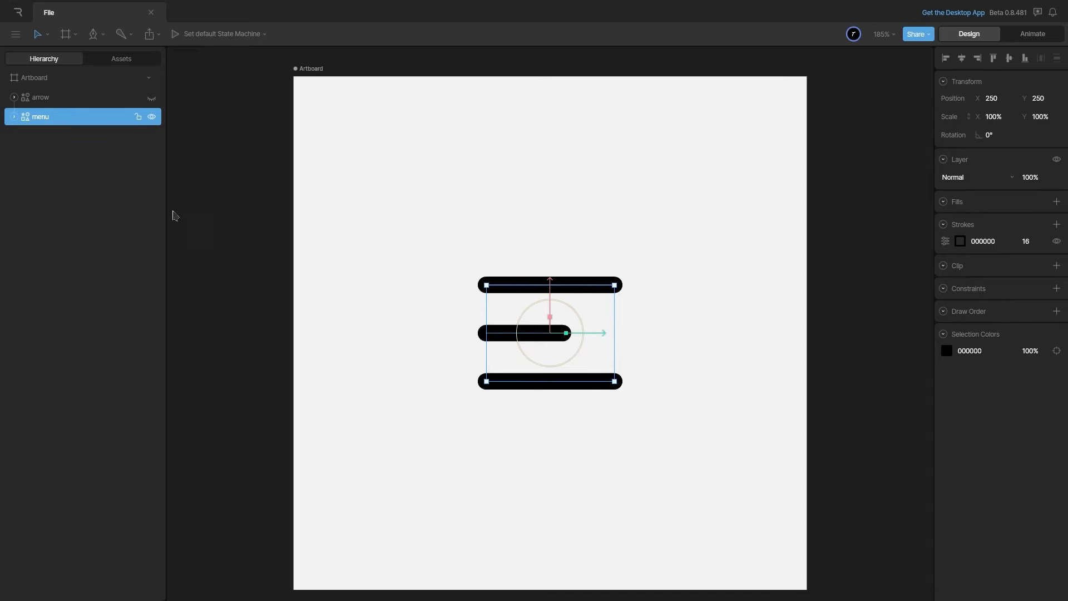
left_click(151, 117)
left_click(152, 98)
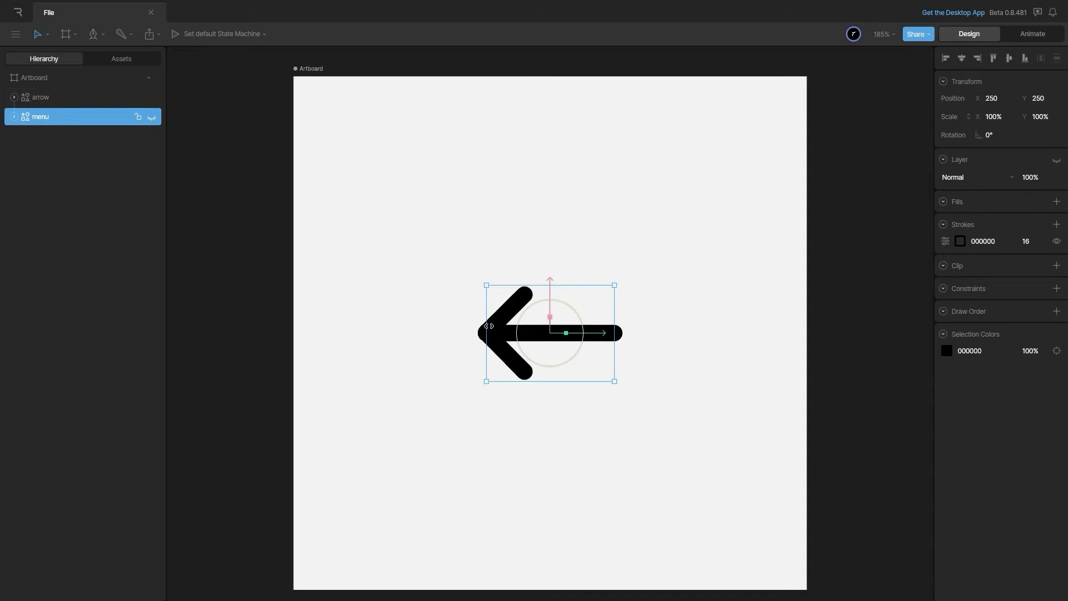
left_click(152, 99)
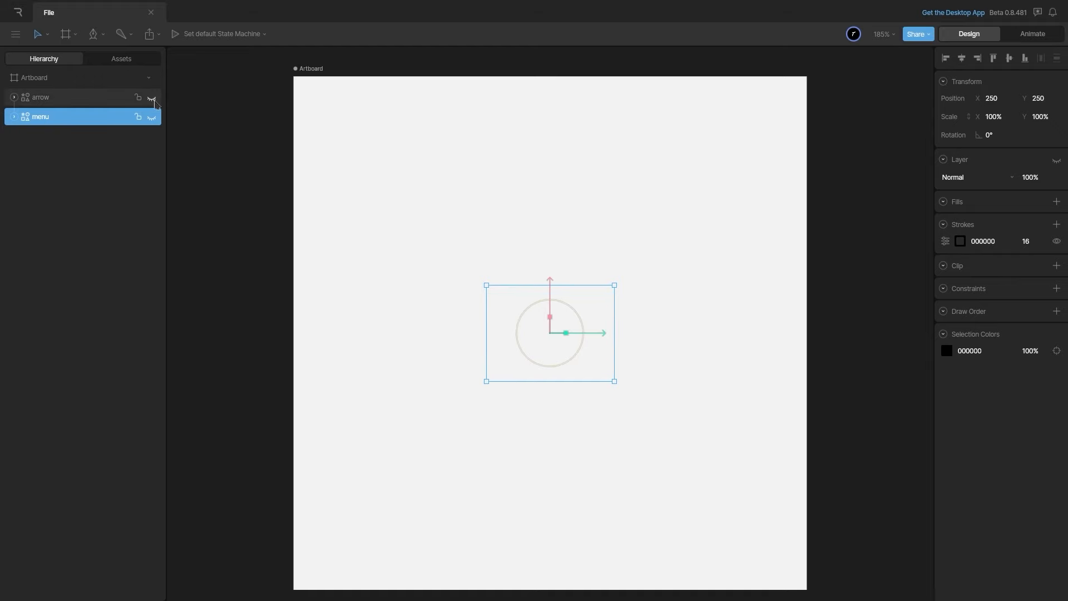
left_click(151, 117)
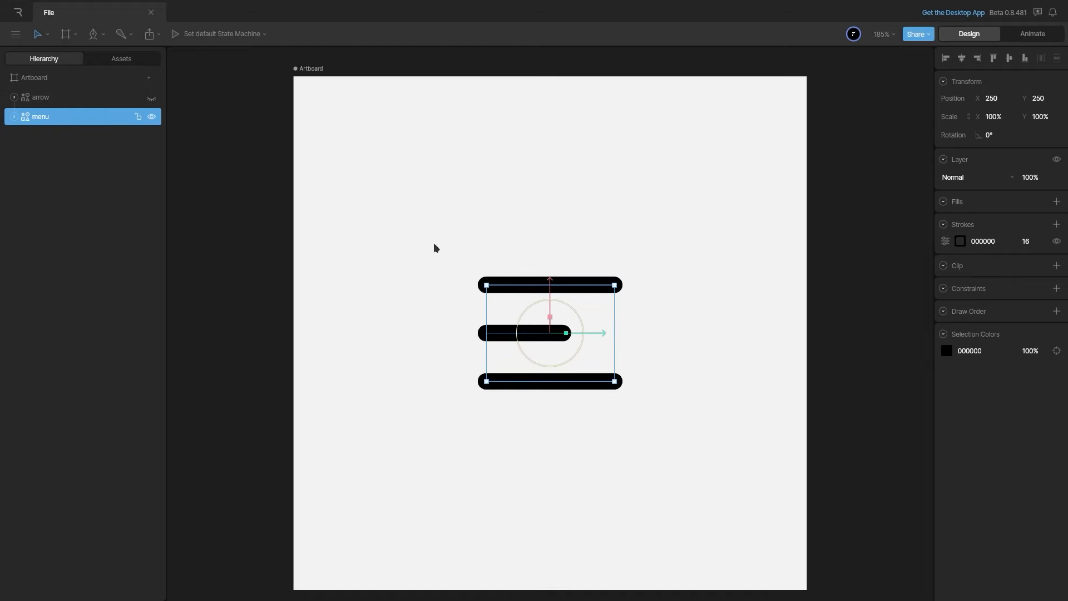
- Try moving the top menu line's two vertices to form the arrow's upper stroke, and undo both moves
left_click(14, 116)
left_click(65, 136)
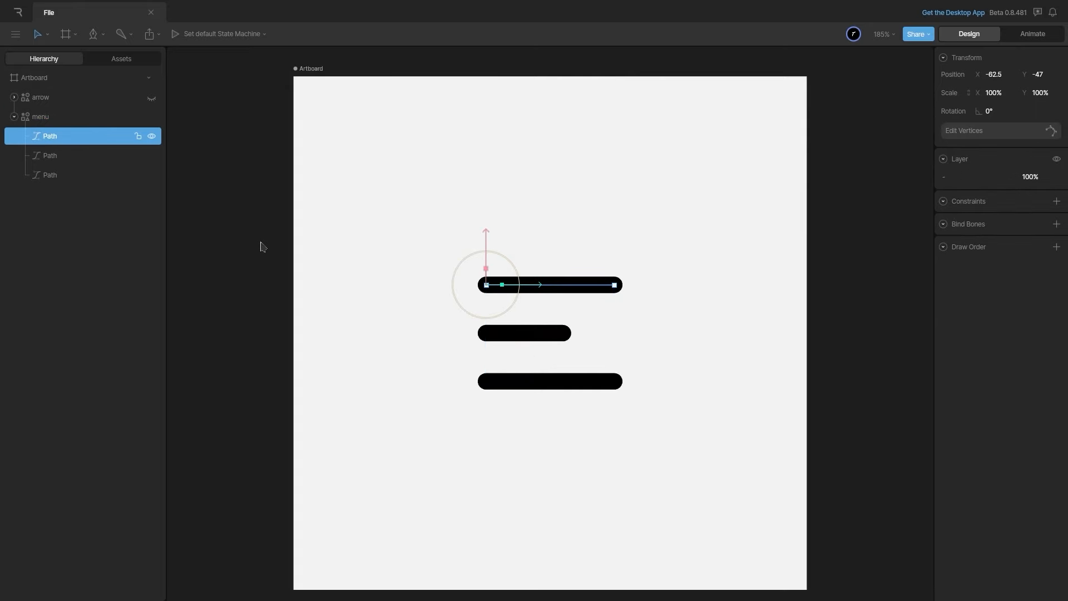
key("Return")
left_click_drag(487, 285, 486, 334)
left_click_drag(615, 285, 524, 294)
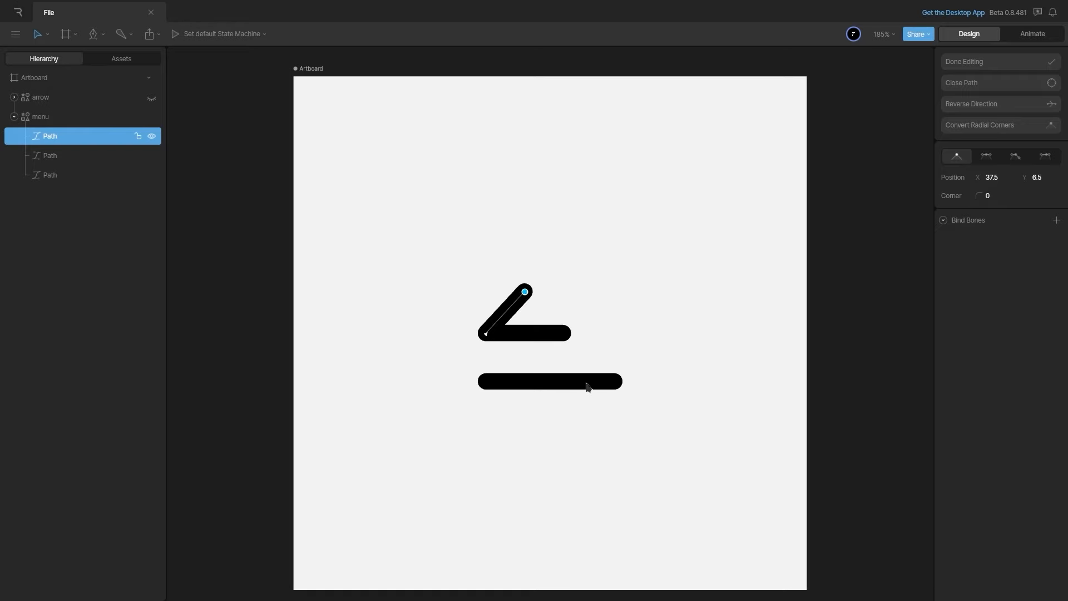
key("ctrl+z")
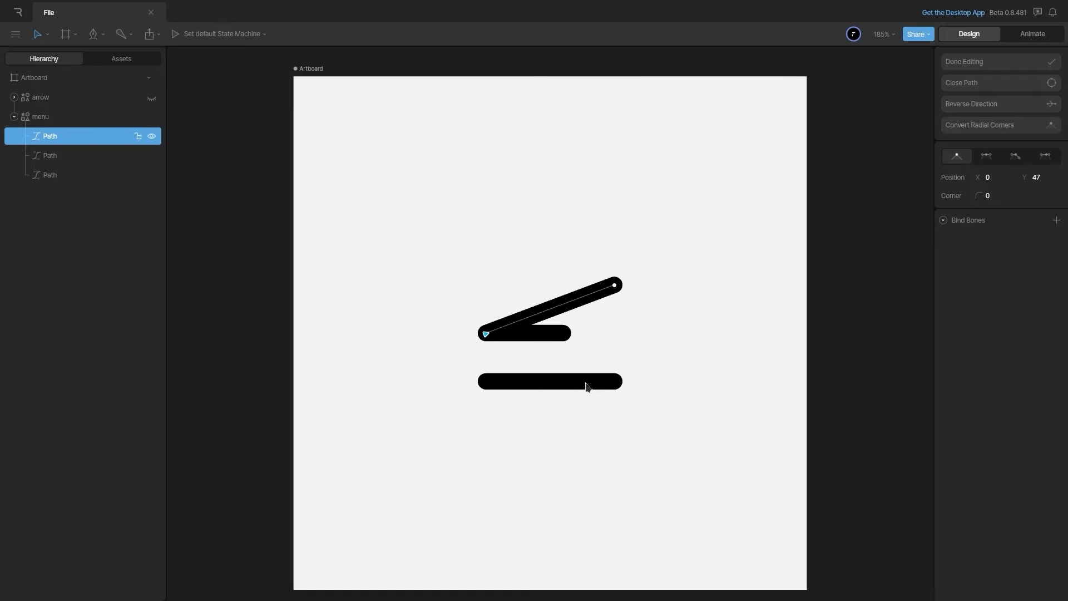
key("ctrl+z")
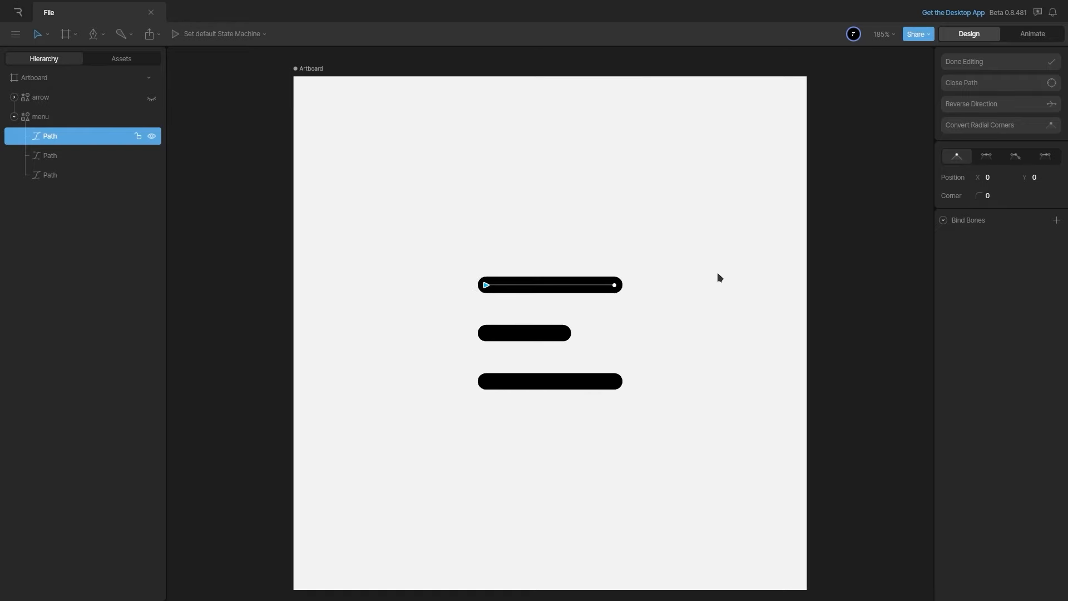
left_click(994, 62)
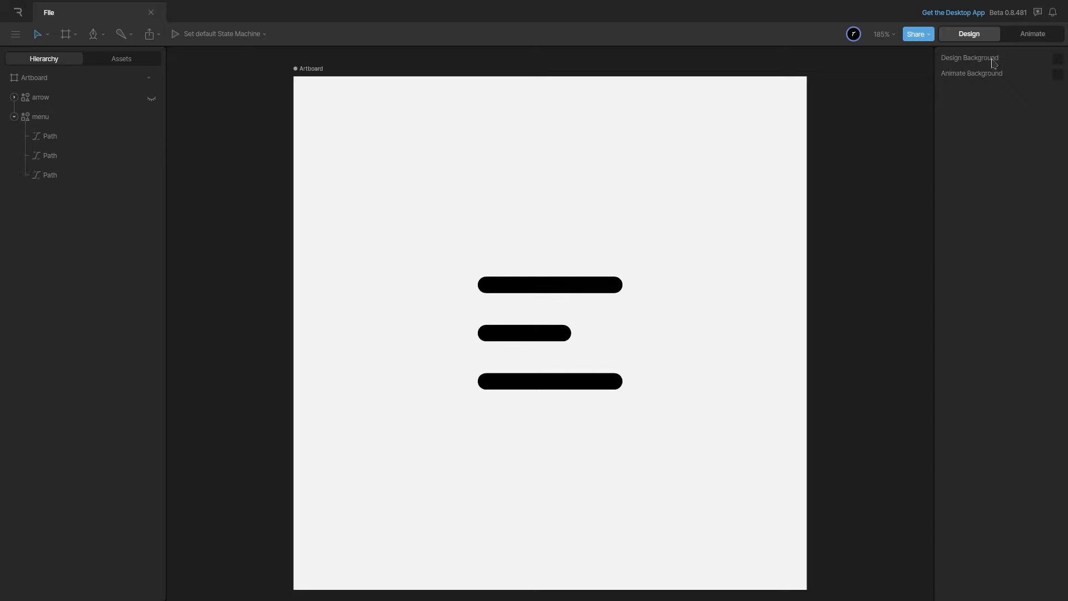
left_click(14, 117)
- Show the arrow group as a locked reference at 25% opacity
left_click(151, 98)
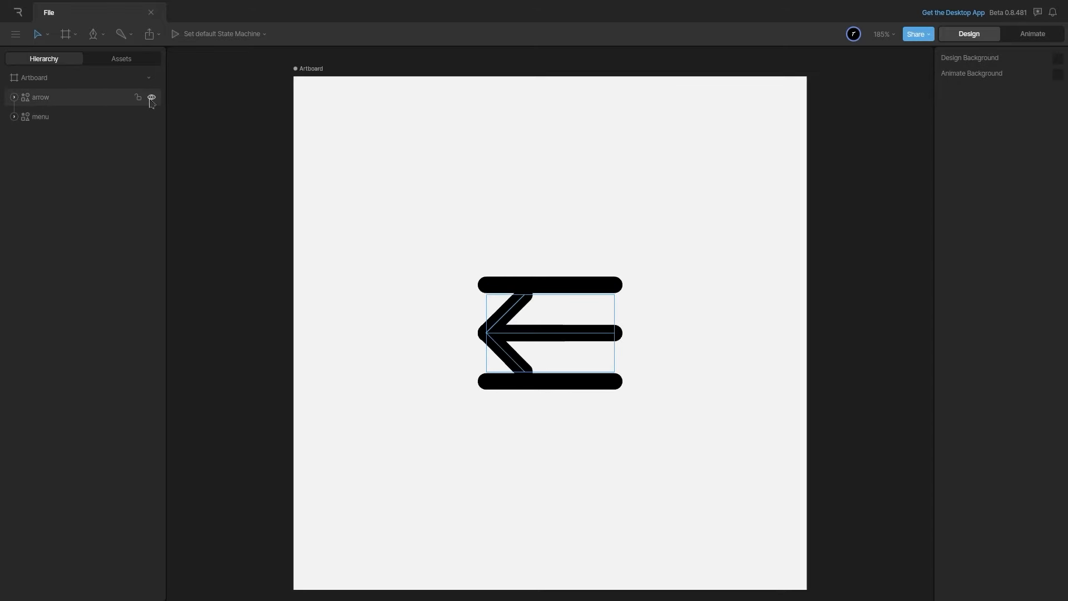
left_click(101, 101)
left_click(1041, 178)
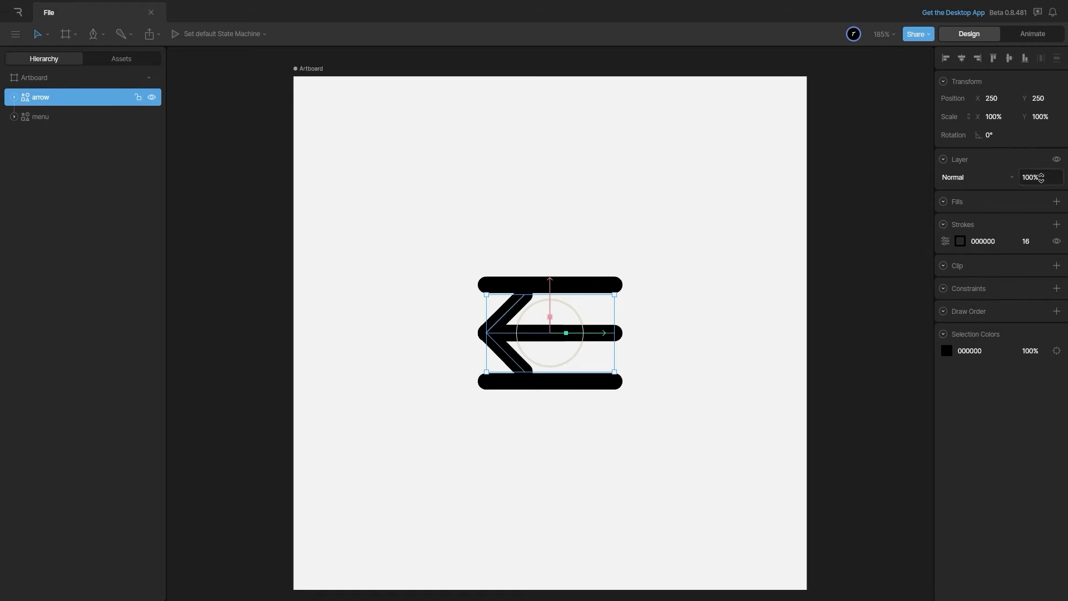
type("25")
key("Return")
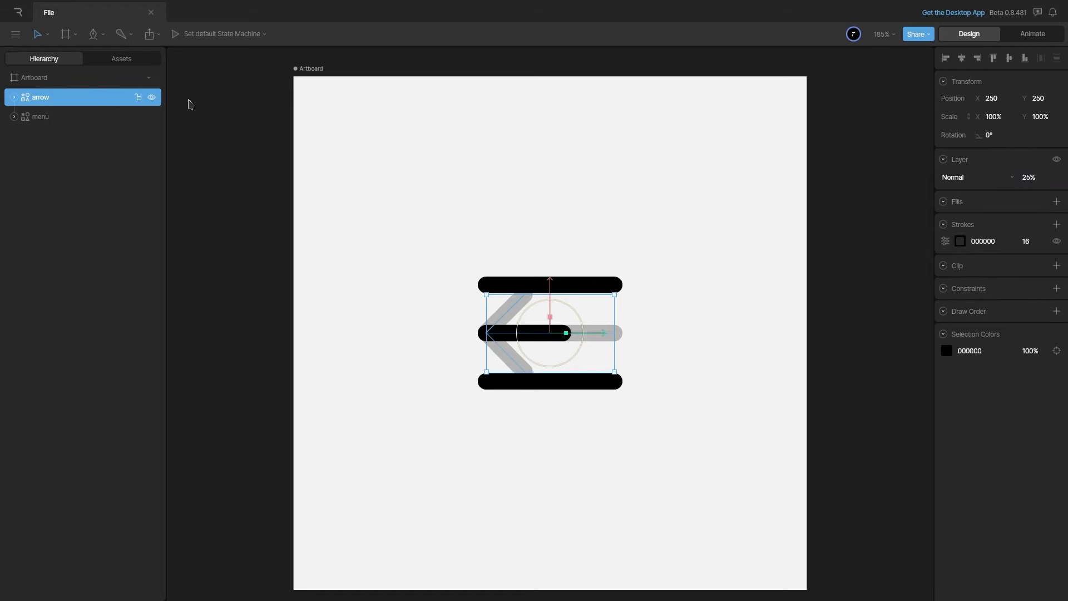
left_click(139, 98)
left_click(616, 413)
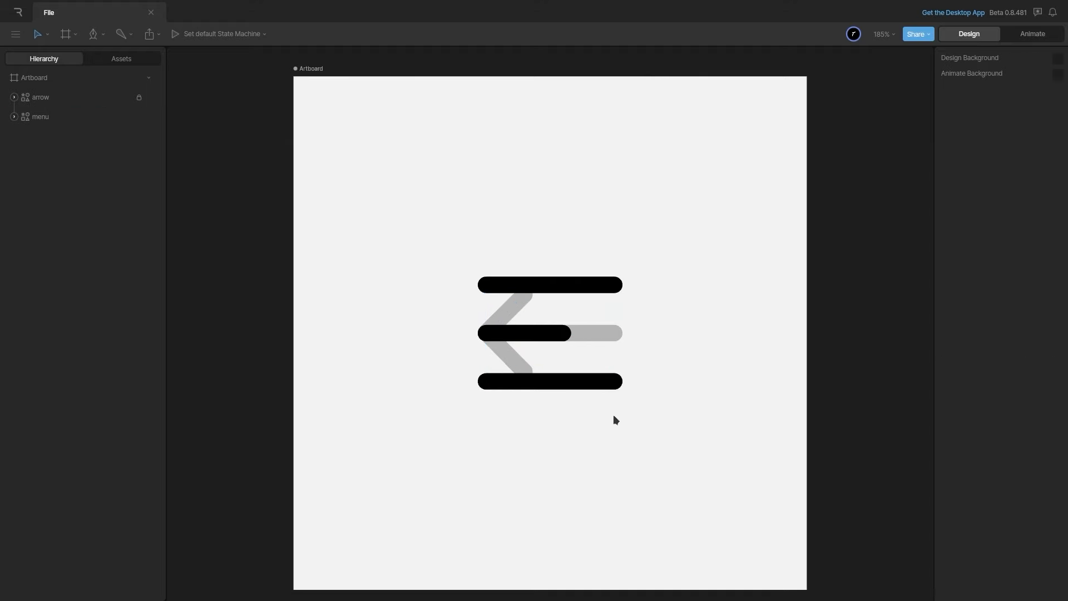
left_click(61, 120)
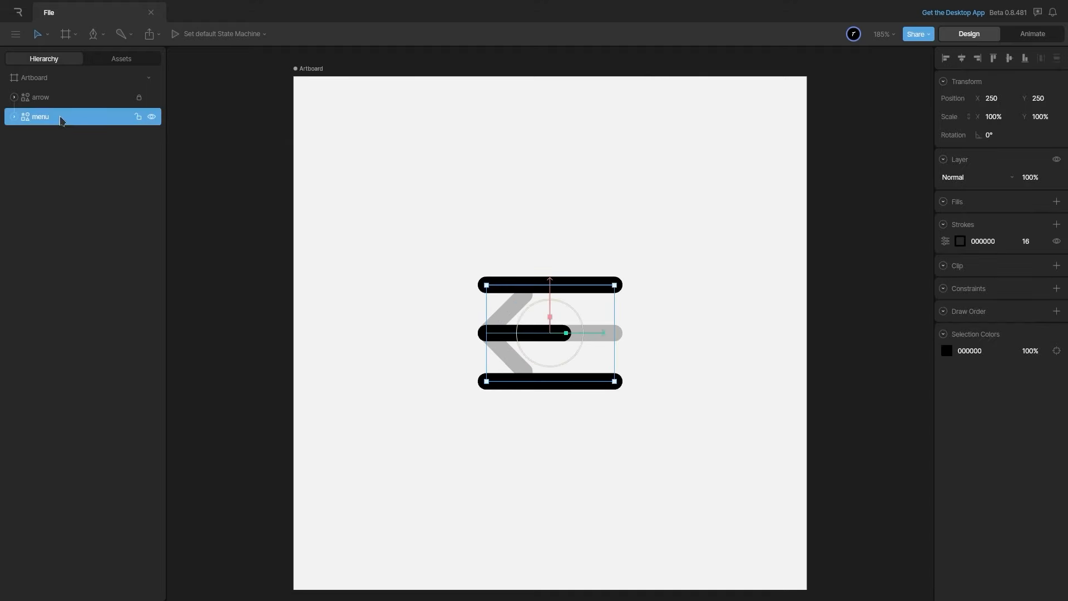
left_click(716, 260)
- In Animate mode, key the positions of all vertices of the three menu paths at 00:00:00 and finish editing
key("Tab")
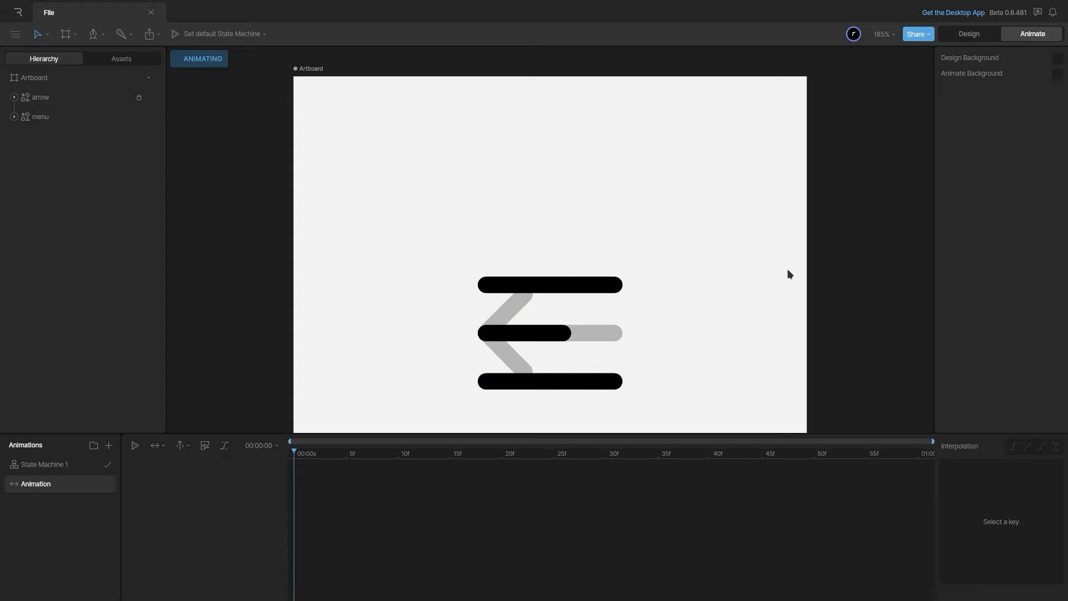
key("f")
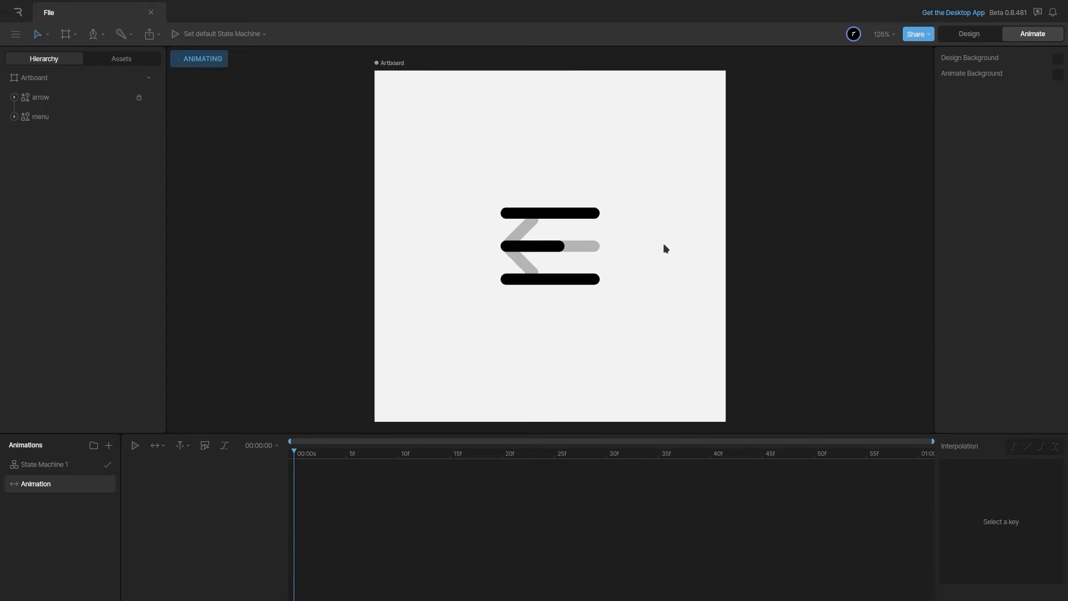
key("ctrl+equal")
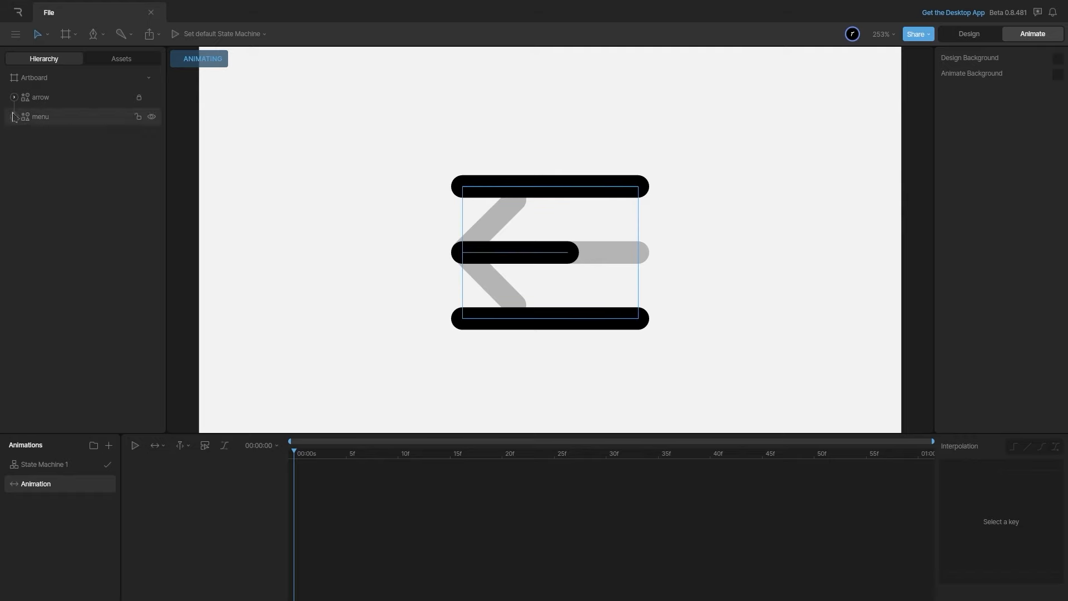
left_click(14, 116)
left_click(74, 136)
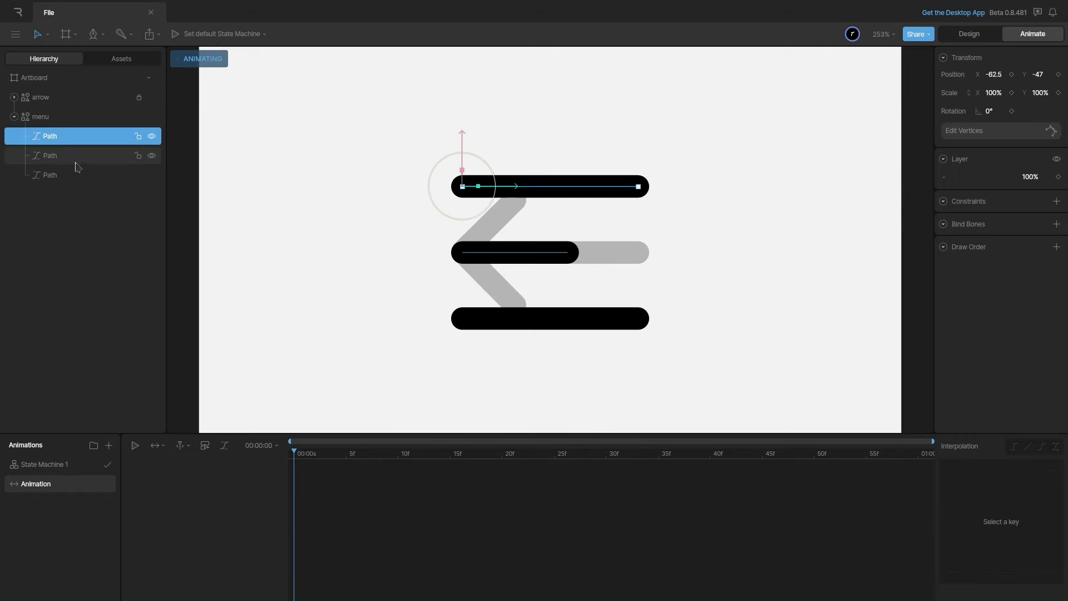
left_click(76, 175, "shift")
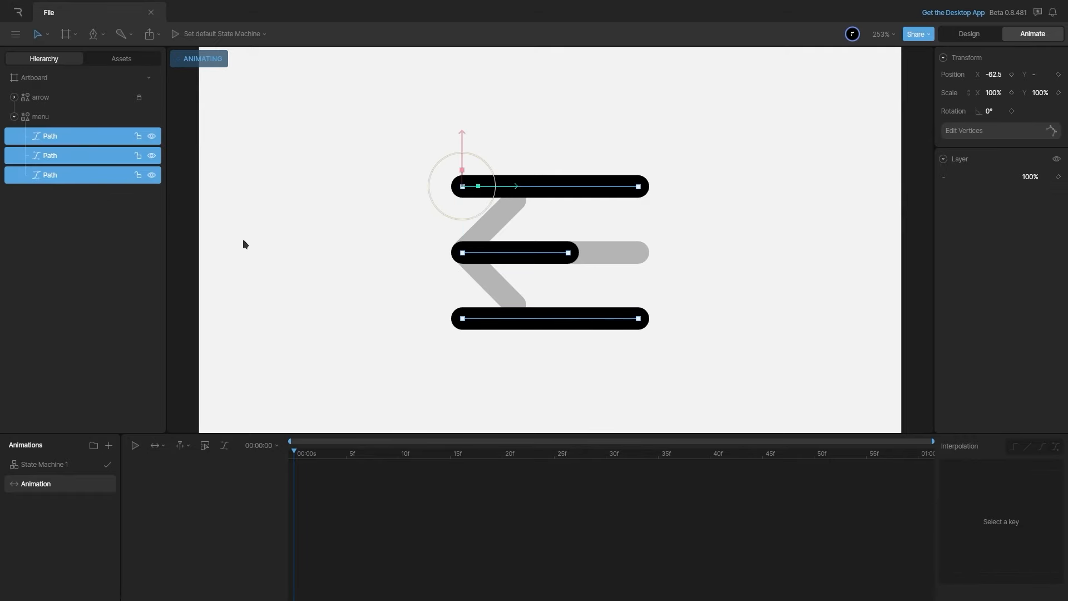
key("Return")
left_click_drag(409, 154, 484, 380)
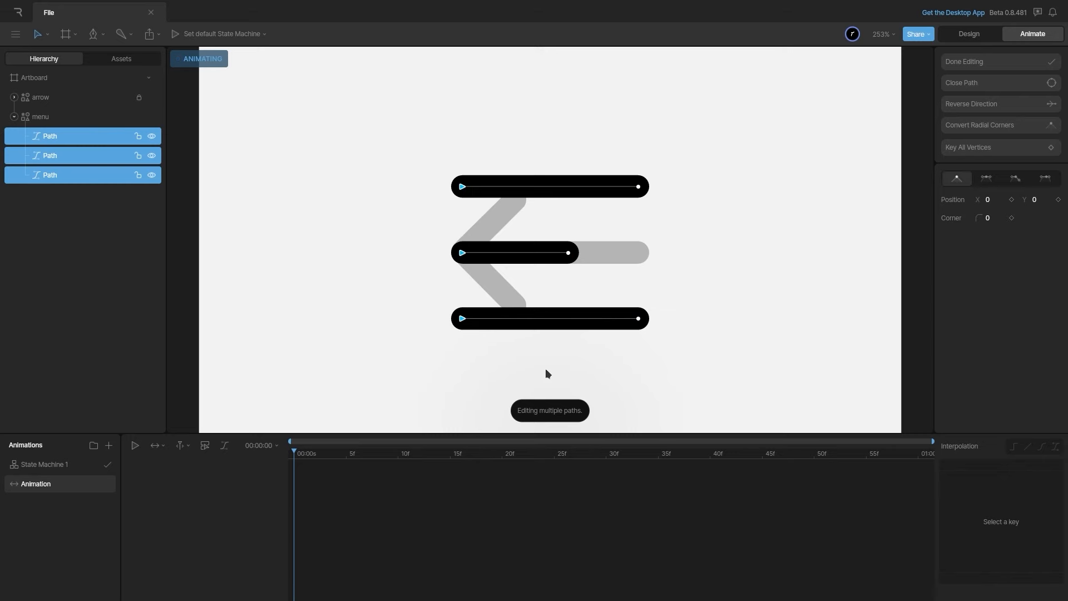
left_click_drag(761, 377, 546, 147)
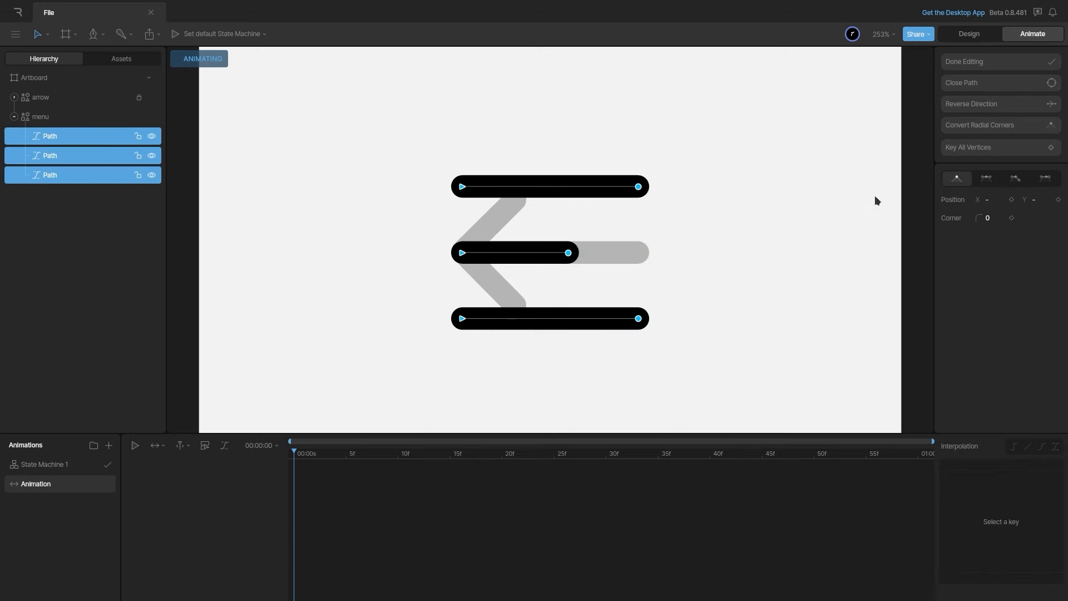
left_click(1012, 200)
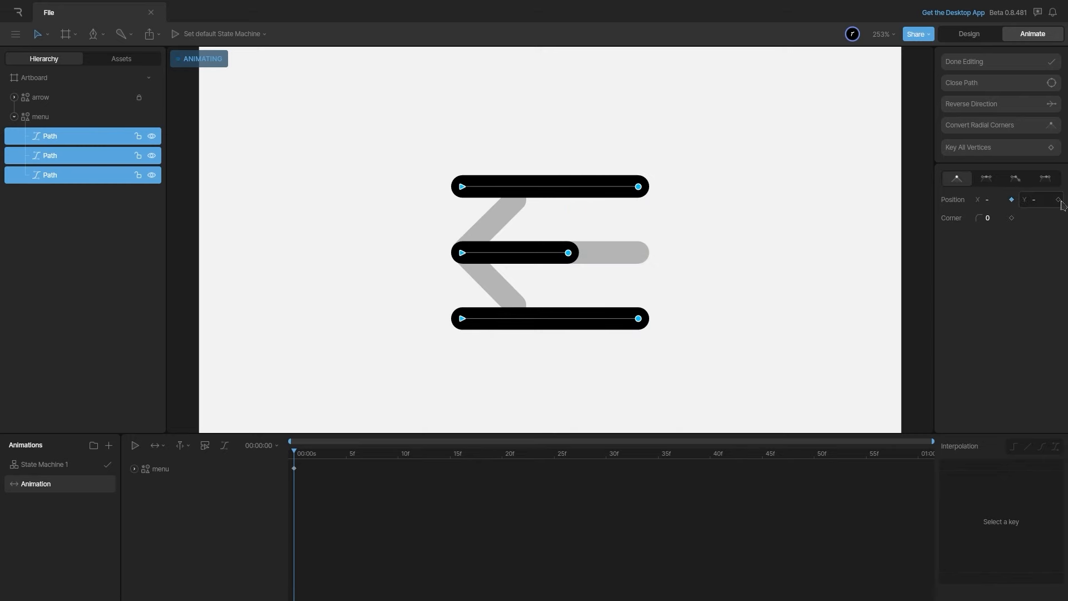
left_click(991, 61)
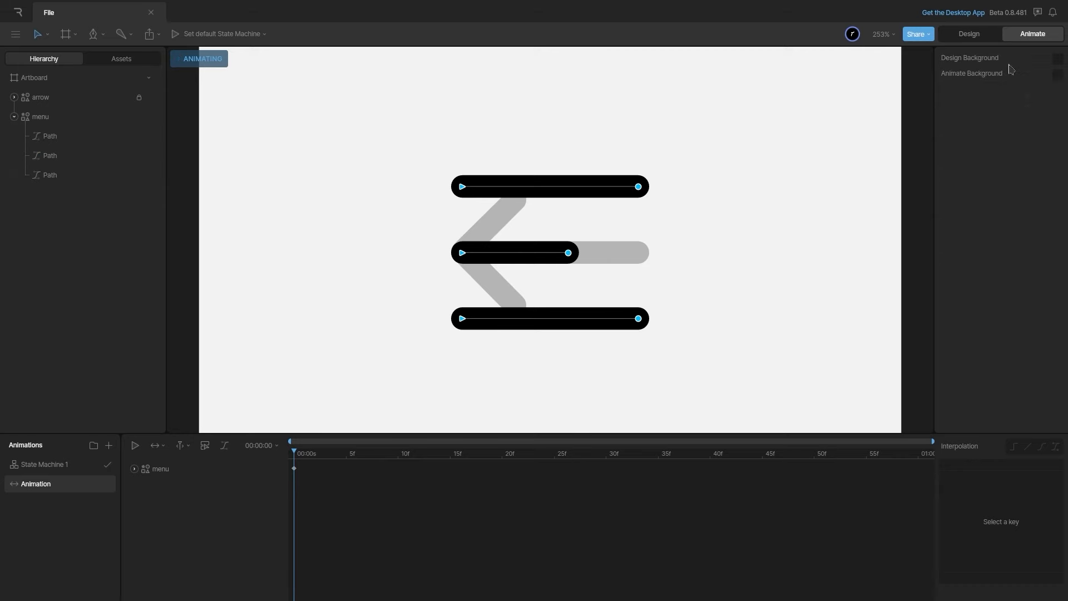
- At frame 30, reshape the top menu line into the arrow's upper stroke: start vertex at Y 47, end vertex at X 37.5, Y 9.5
key("shift+Right")
key("shift+Right")
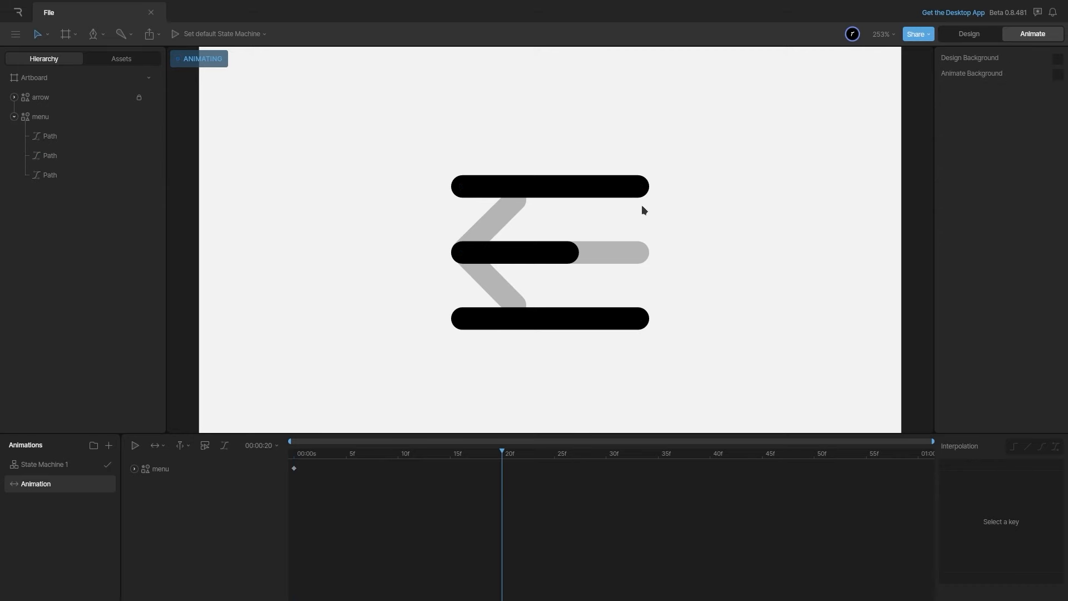
key("shift+Right")
left_click(92, 145)
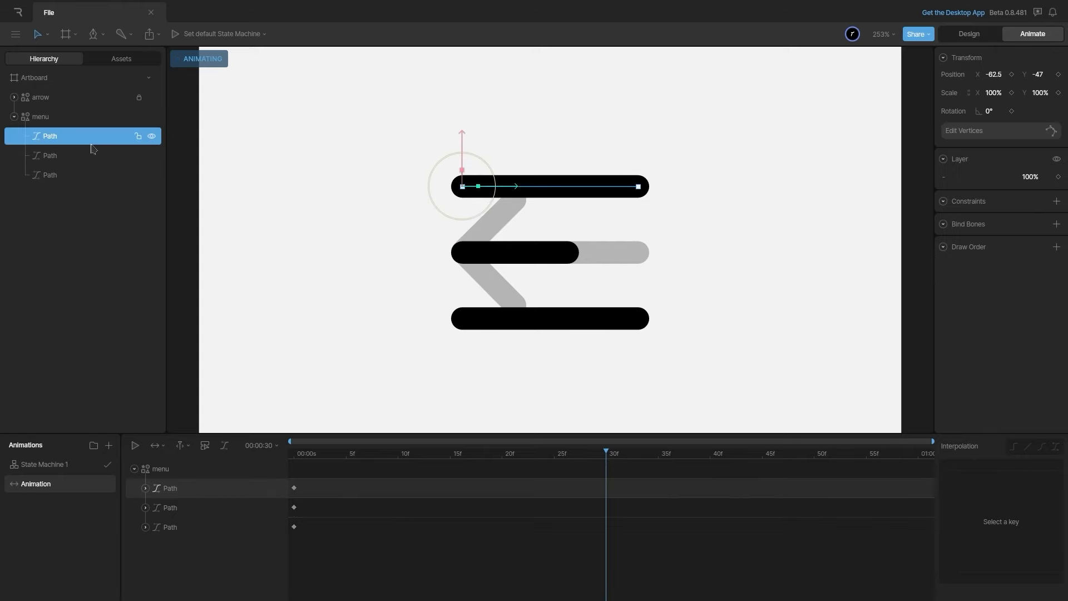
key("Return")
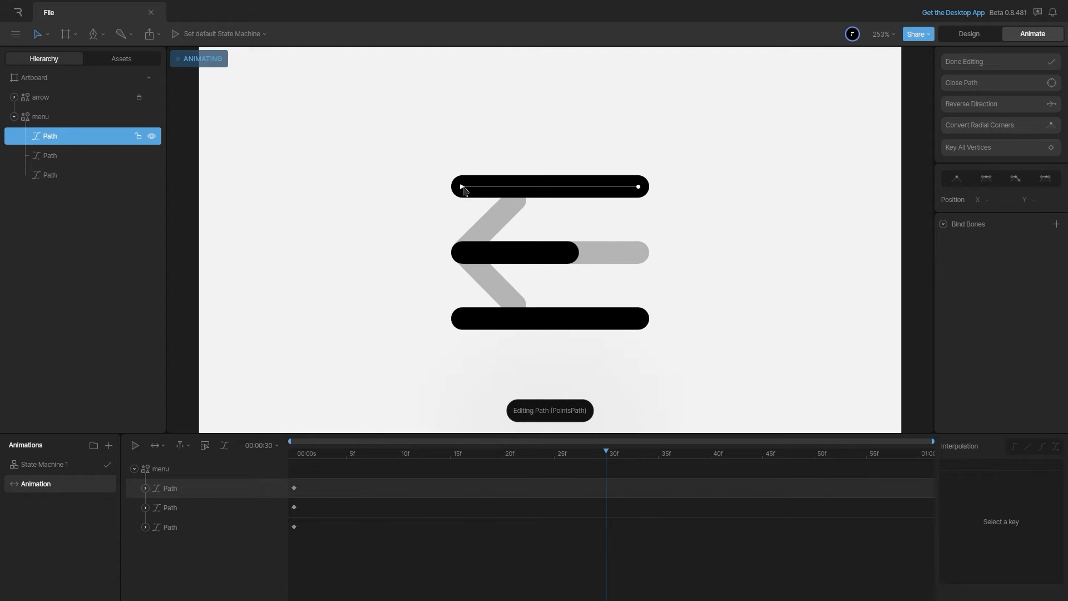
left_click(463, 188)
left_click_drag(463, 192, 464, 254)
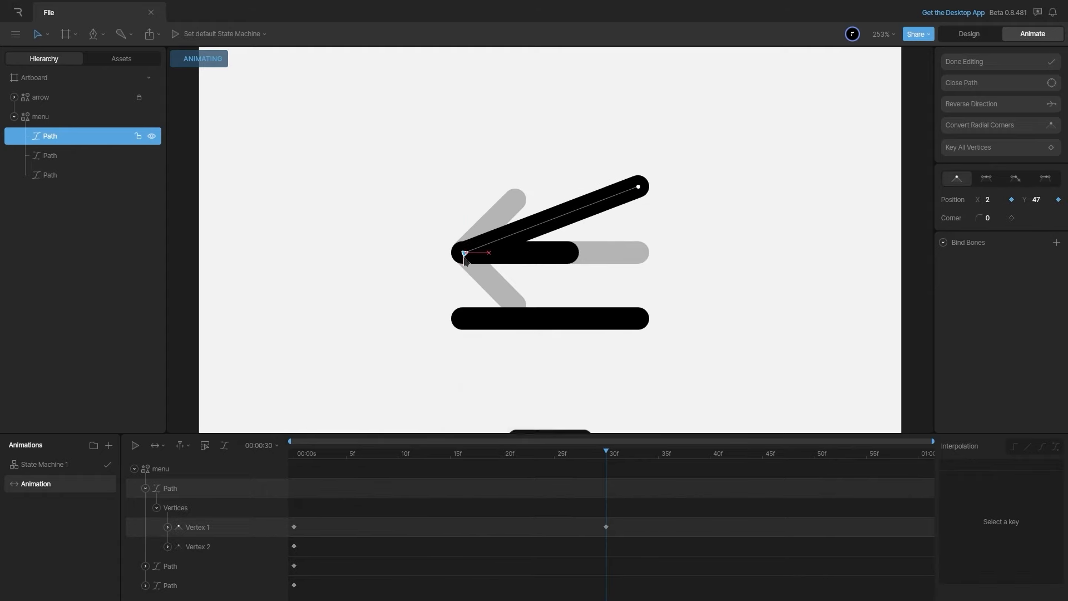
left_click(638, 187)
left_click_drag(638, 186, 515, 200)
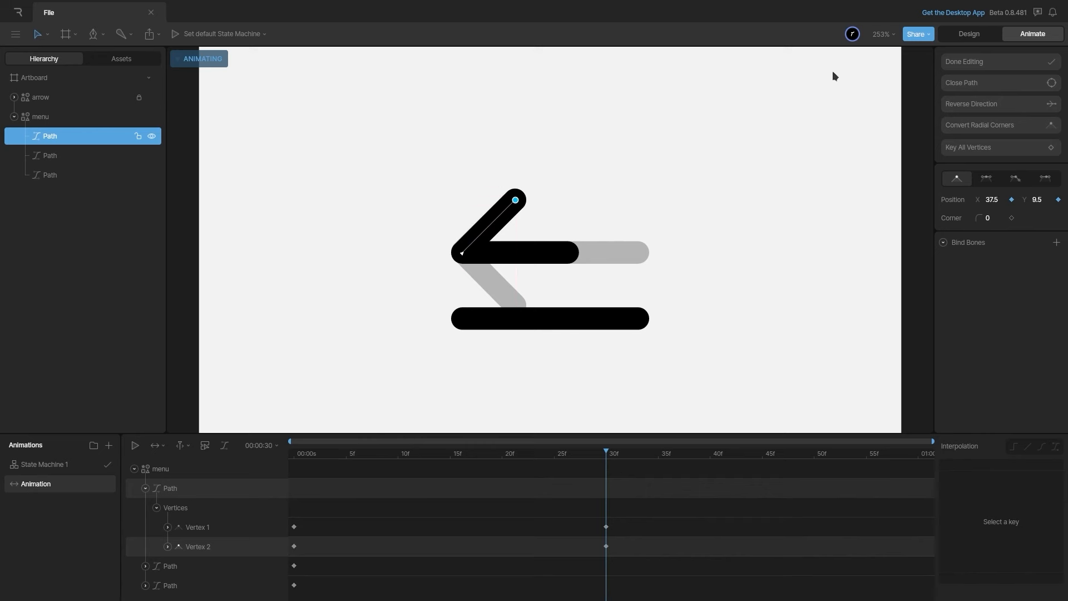
left_click(964, 66)
- At frame 30, extend the middle menu line's end vertex to the end of the arrow's shaft and finish editing the path
left_click(67, 154)
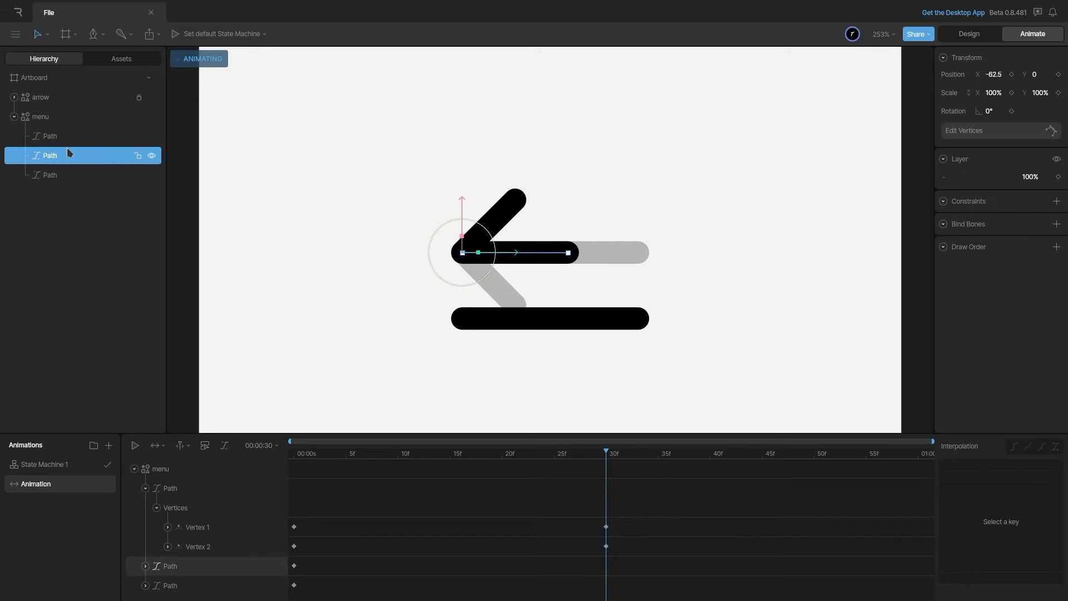
key("Return")
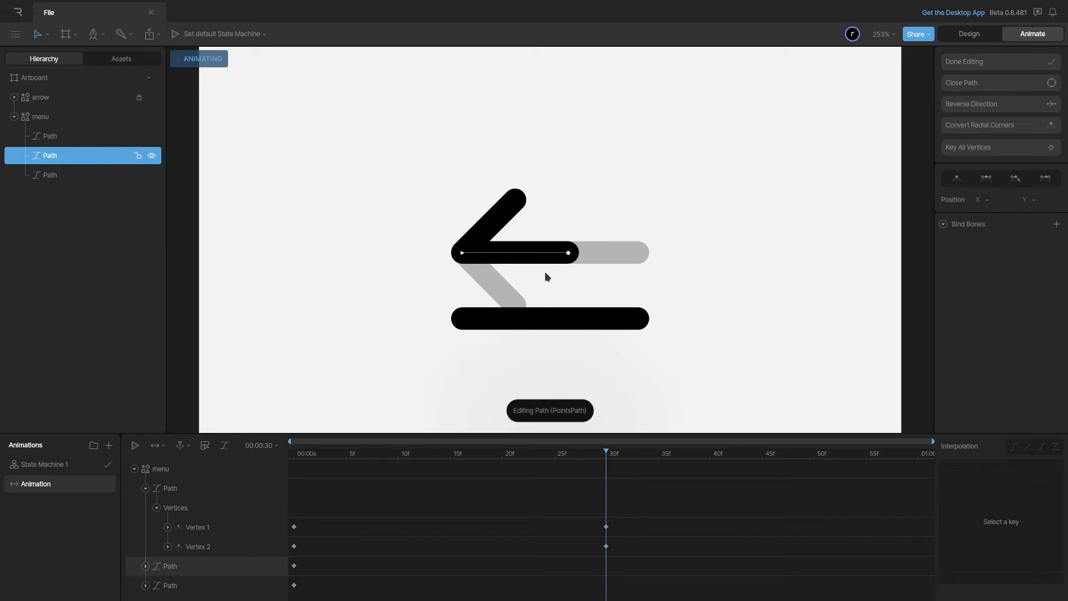
left_click_drag(569, 253, 643, 255)
left_click(974, 62)
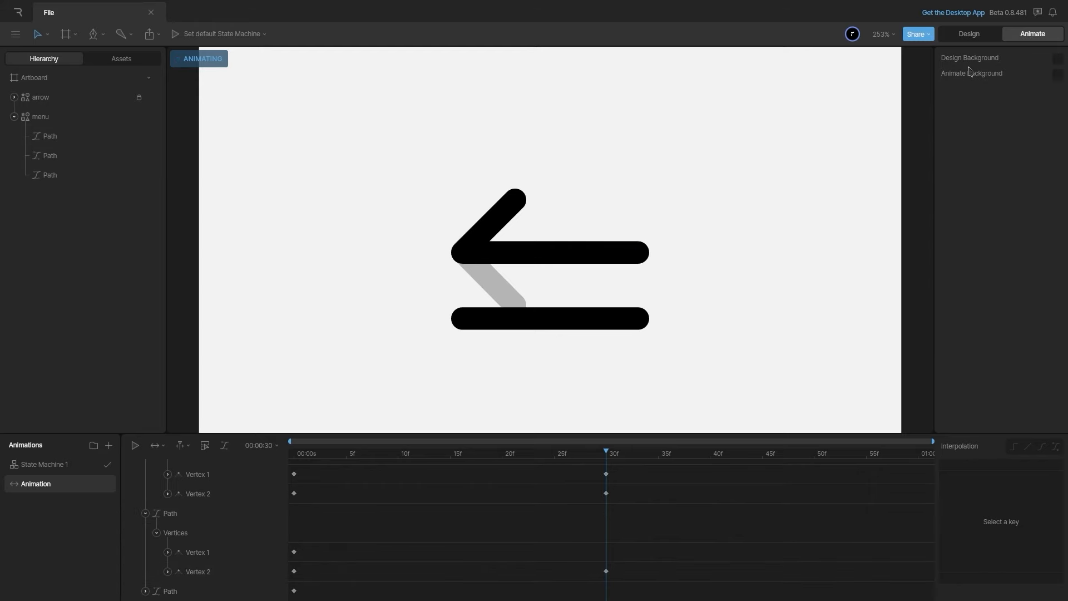
- At frame 30, reshape the bottom menu line into the arrow's lower stroke: start vertex at 0, -47, end vertex at 37.5, -9.5
left_click(50, 175)
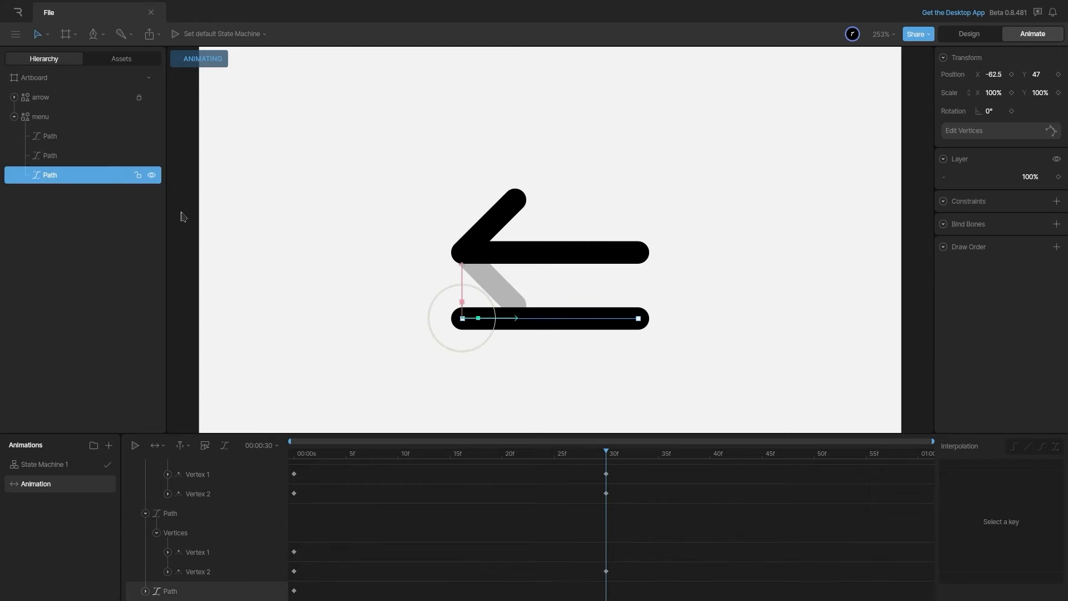
double_click(463, 322)
left_click_drag(462, 318, 462, 252)
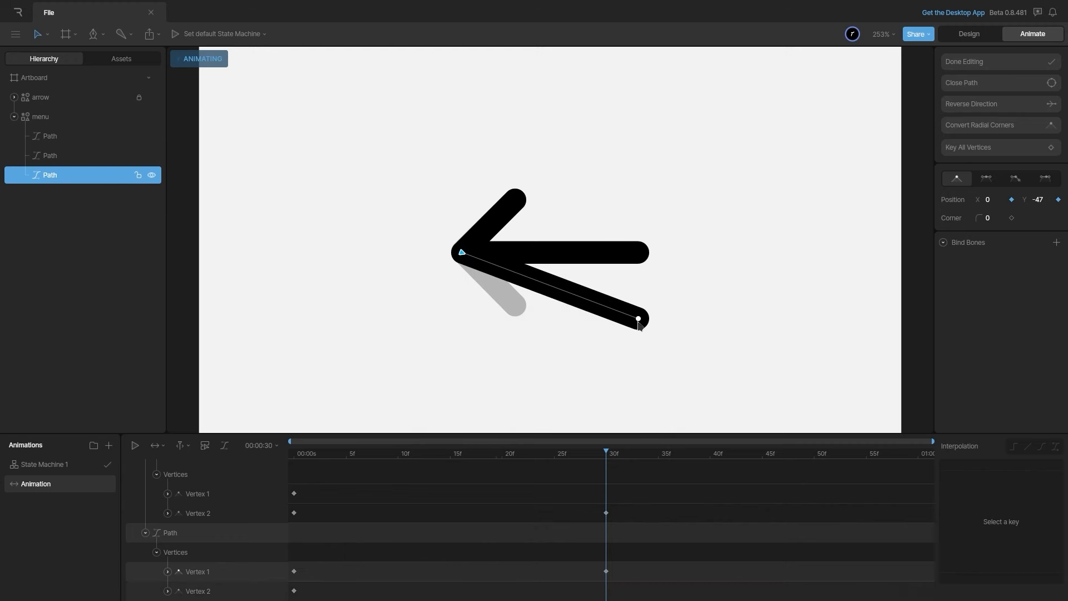
left_click_drag(638, 318, 530, 301)
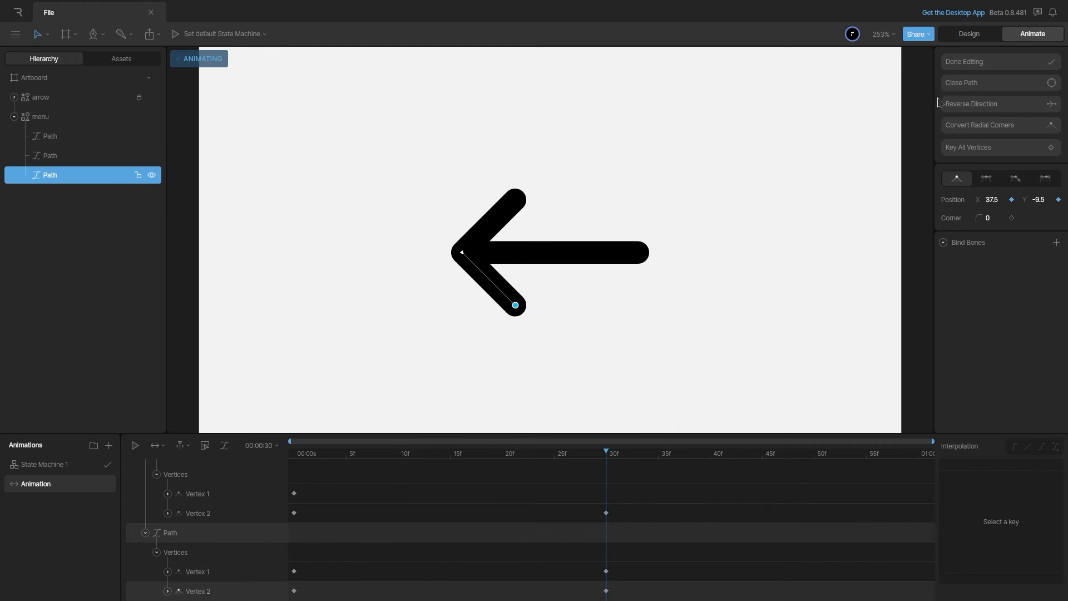
- Finish editing the bottom path, collapse the menu group's timeline tracks and hide the arrow reference group
left_click(965, 62)
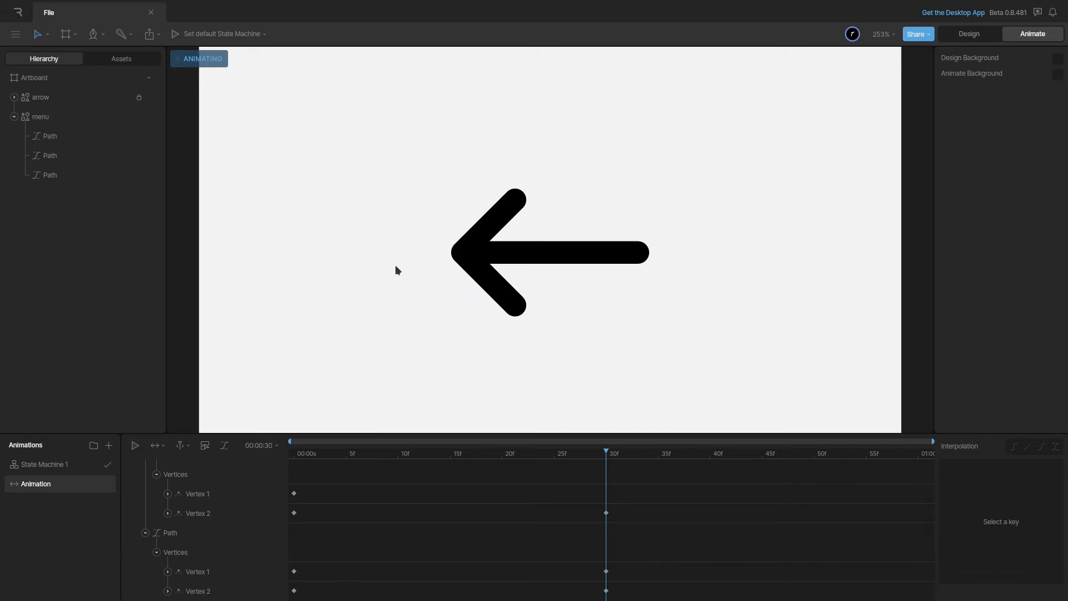
scroll(338, 551, "up", 1)
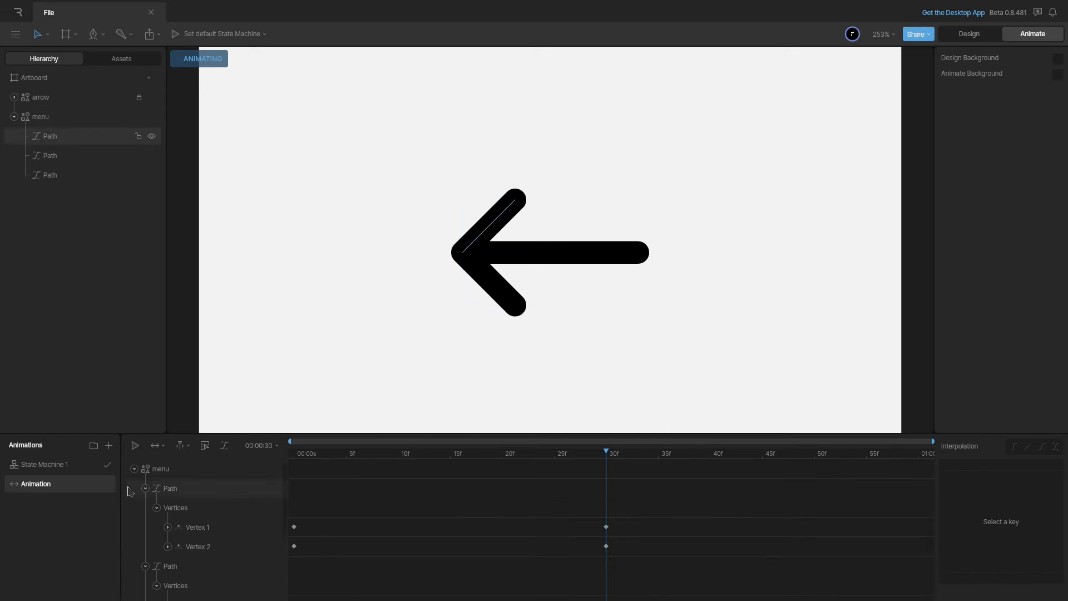
left_click(56, 116)
mouse_move(606, 452)
left_mouse_down()
mouse_move(288, 449)
mouse_move(607, 465)
left_mouse_up()
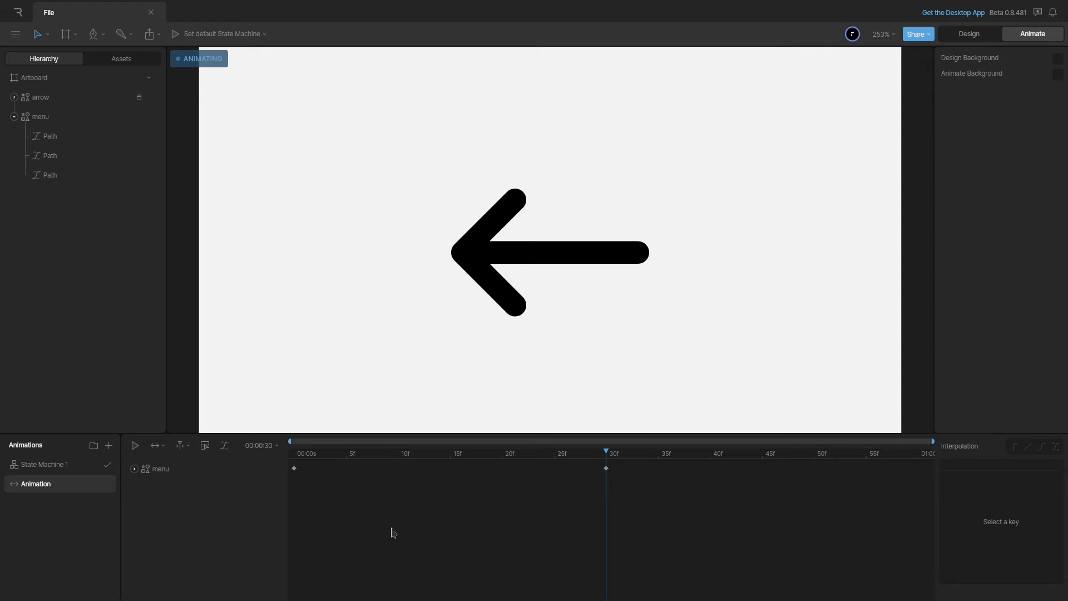
left_click(151, 98)
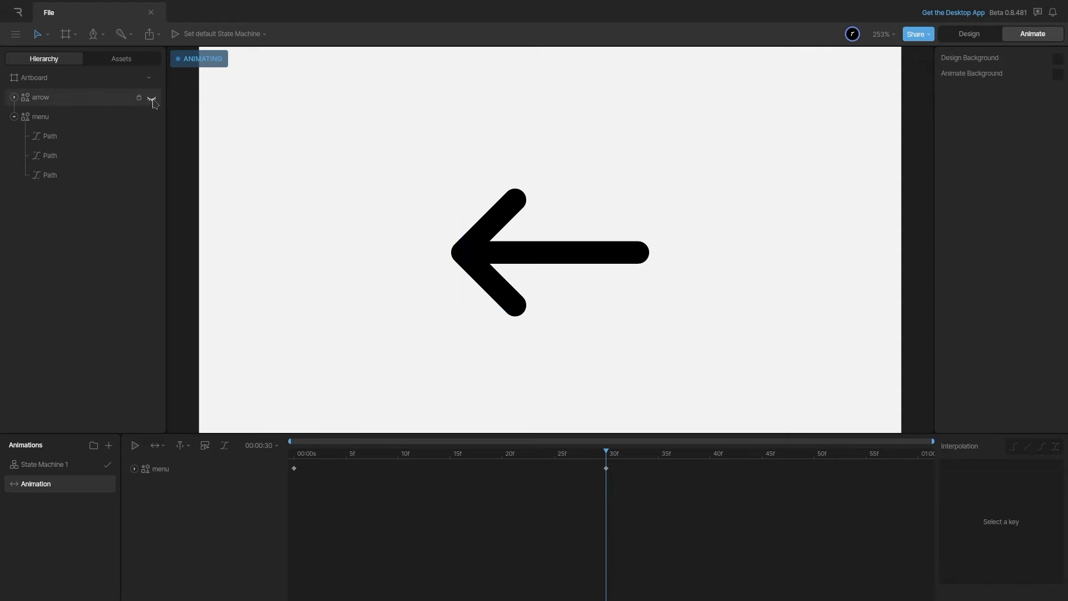
- Give the menu's starting keys cubic interpolation, pulling the end handle fully back to 0, 1 and lengthening the start handle
left_click_drag(267, 433, 268, 433)
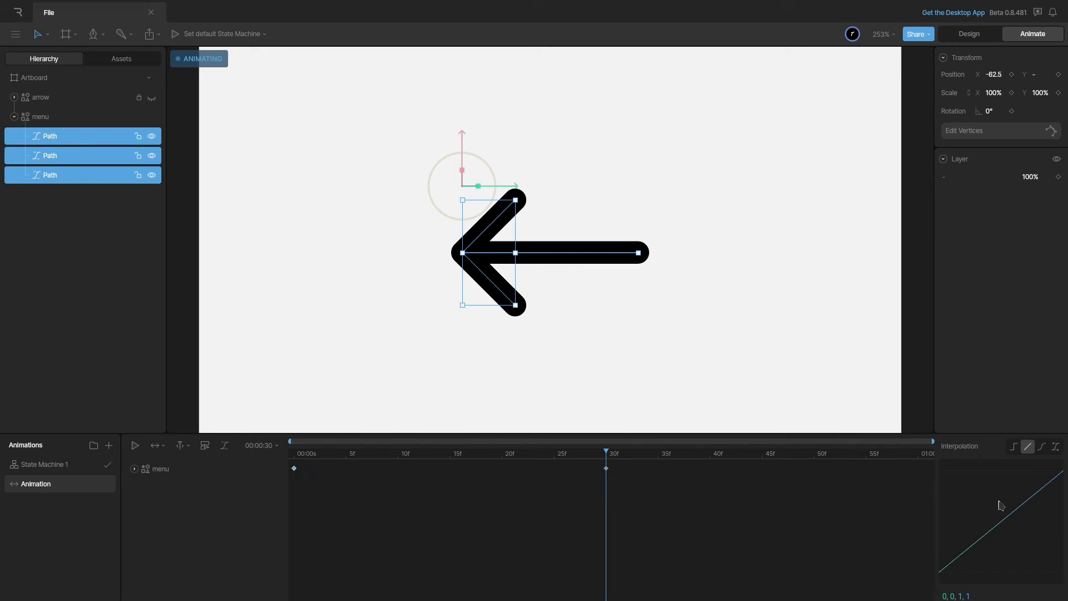
left_click(1043, 448)
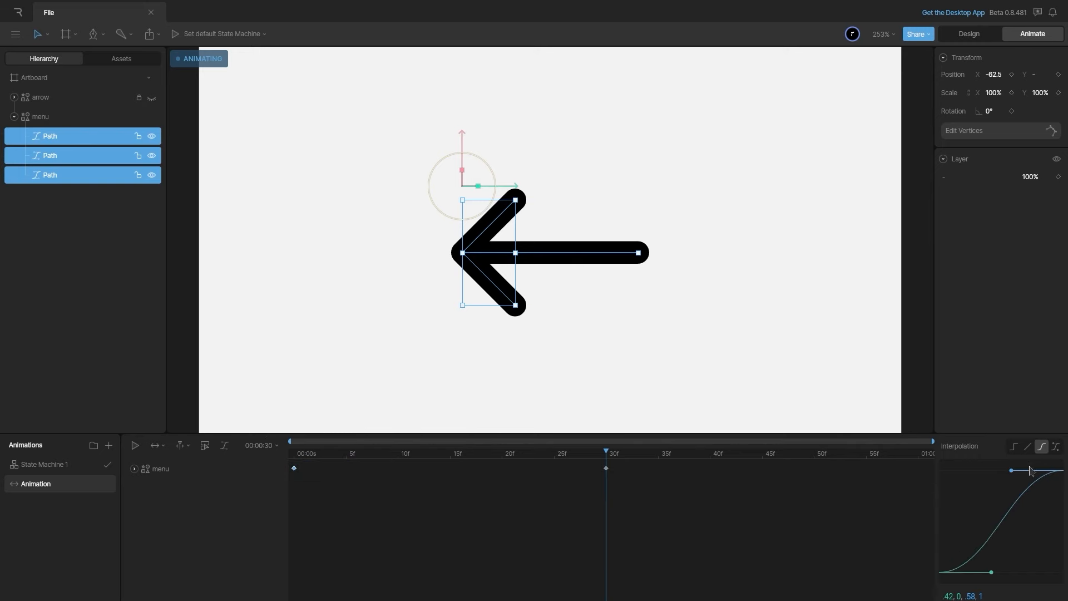
left_click_drag(1014, 473, 932, 473)
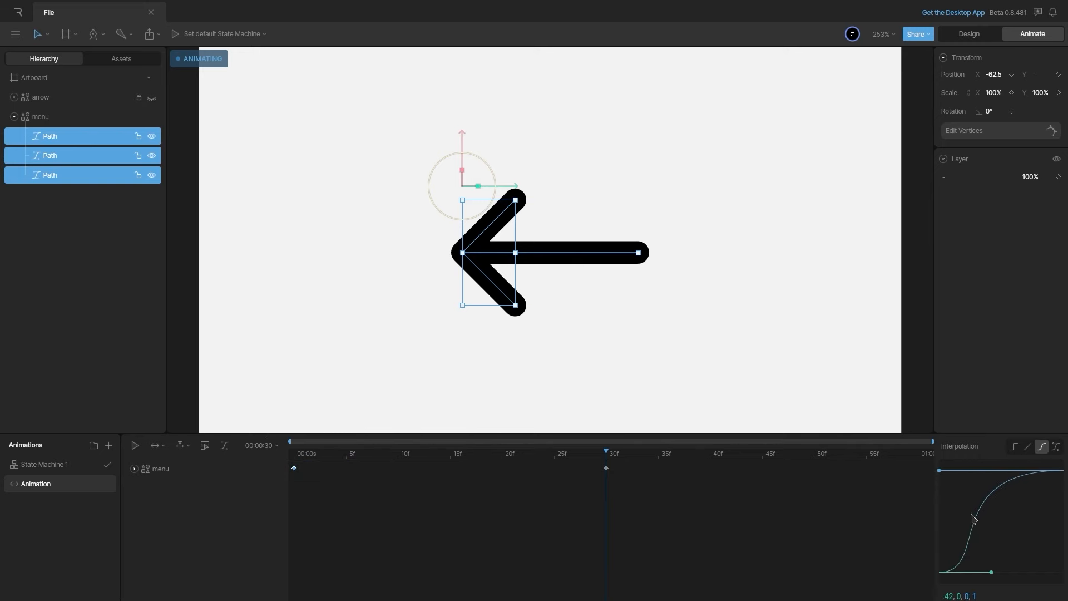
left_click_drag(996, 578, 1032, 577)
left_click(766, 505)
- Play the menu-to-arrow morph from the beginning of the timeline to check its easing
left_click_drag(336, 453, 245, 455)
key("space")
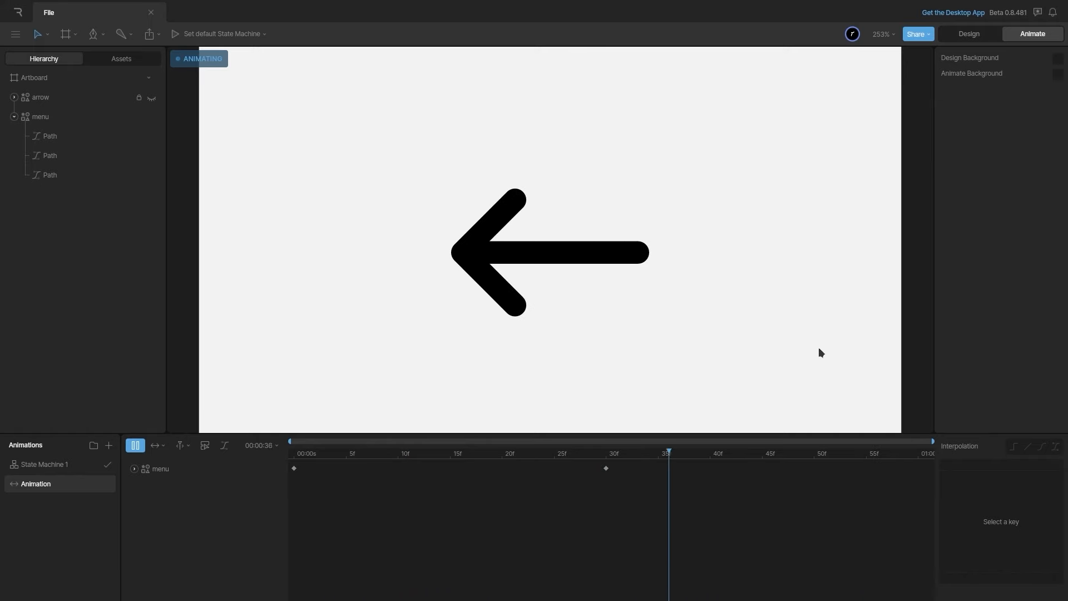
key("space")
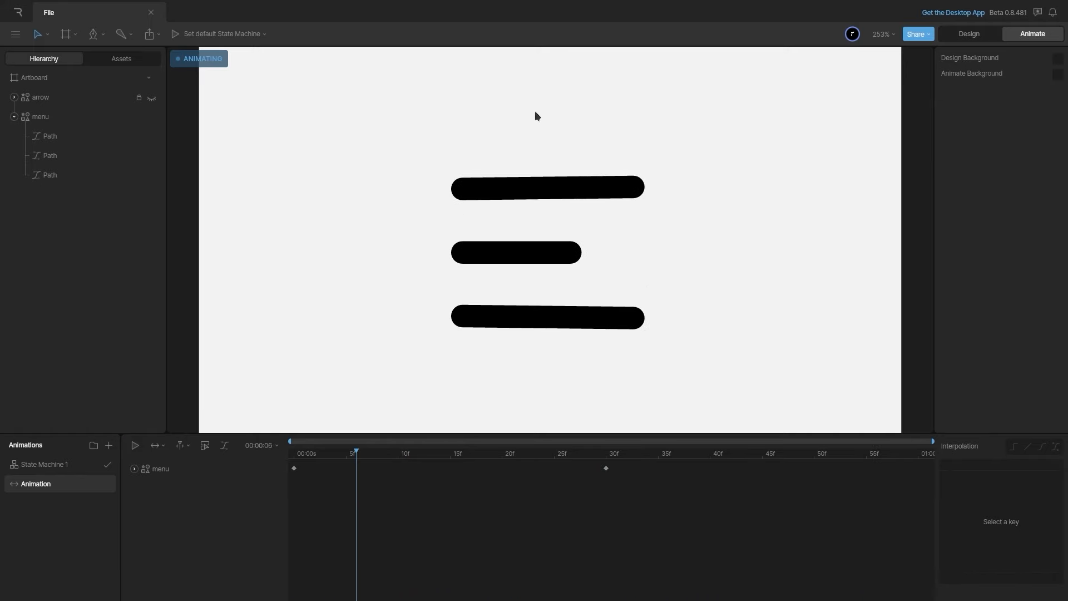
- Try rotating the whole menu group freehand at frame 30 and undo the rotation
left_click(91, 123)
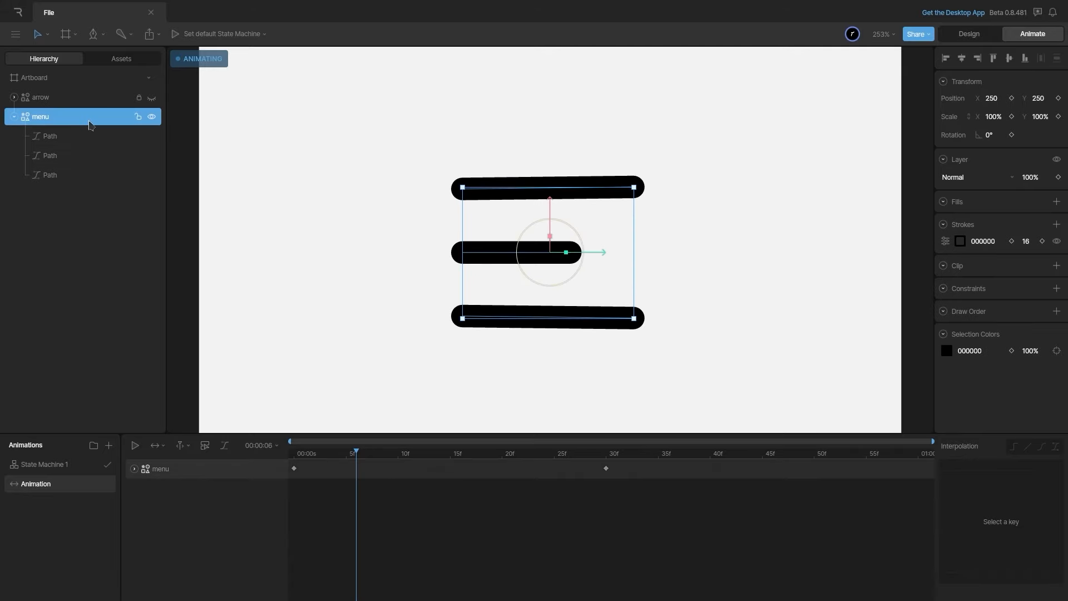
left_click_drag(356, 458, 604, 478)
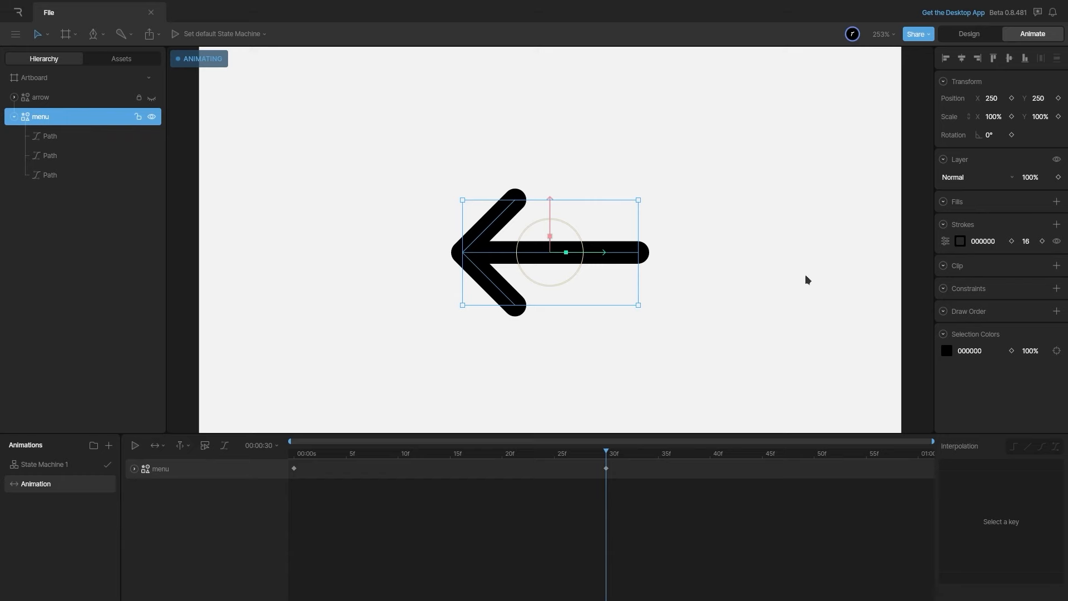
left_click_drag(573, 233, 482, 251)
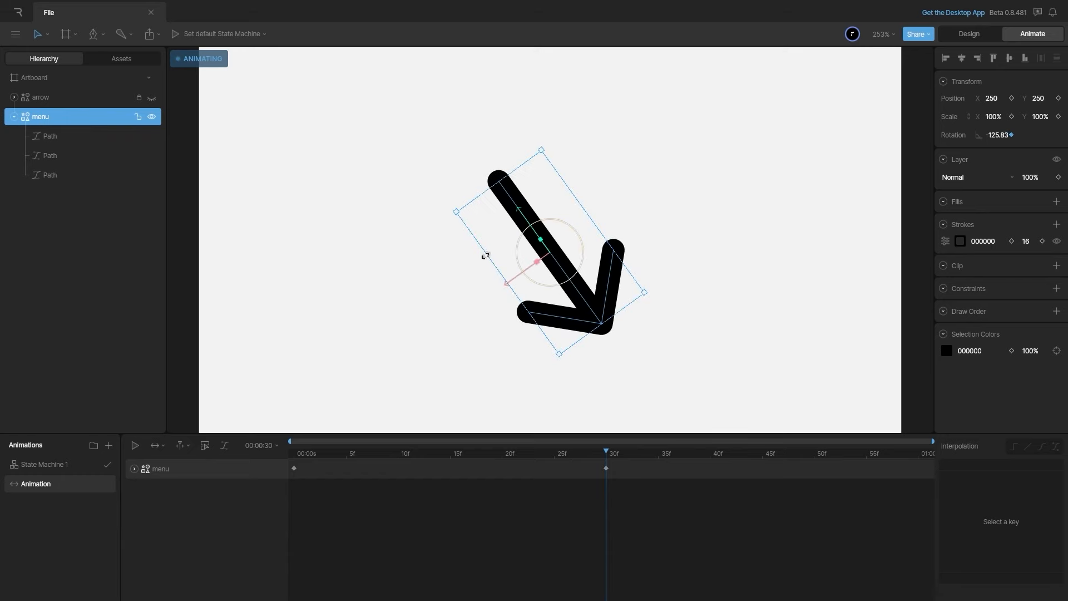
key("ctrl+z")
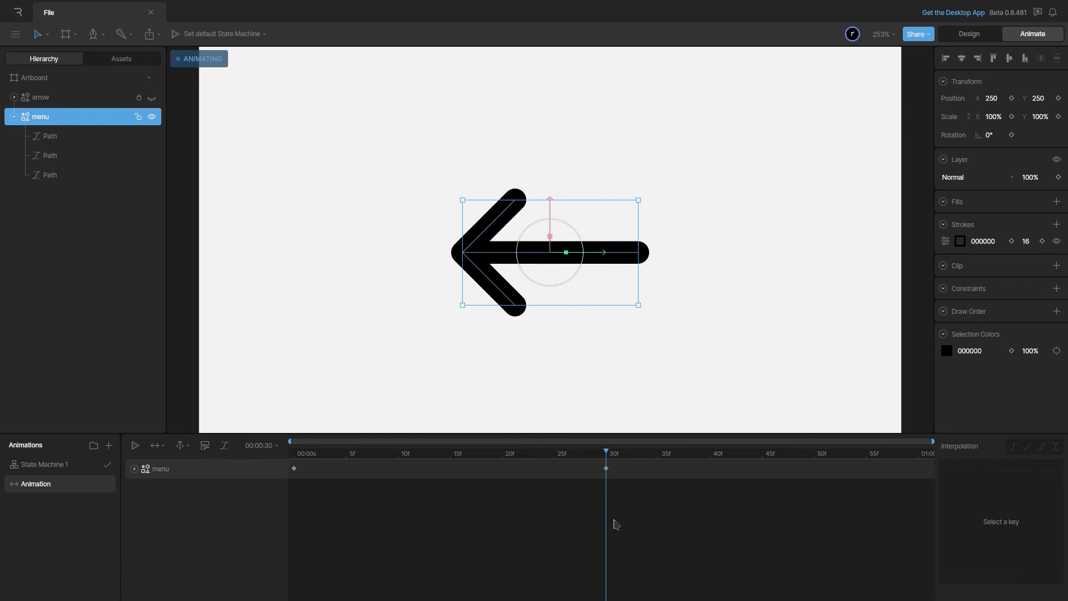
- In Design mode, show the arrow reference group and flip it horizontally by setting its X scale to -100%
key("Tab")
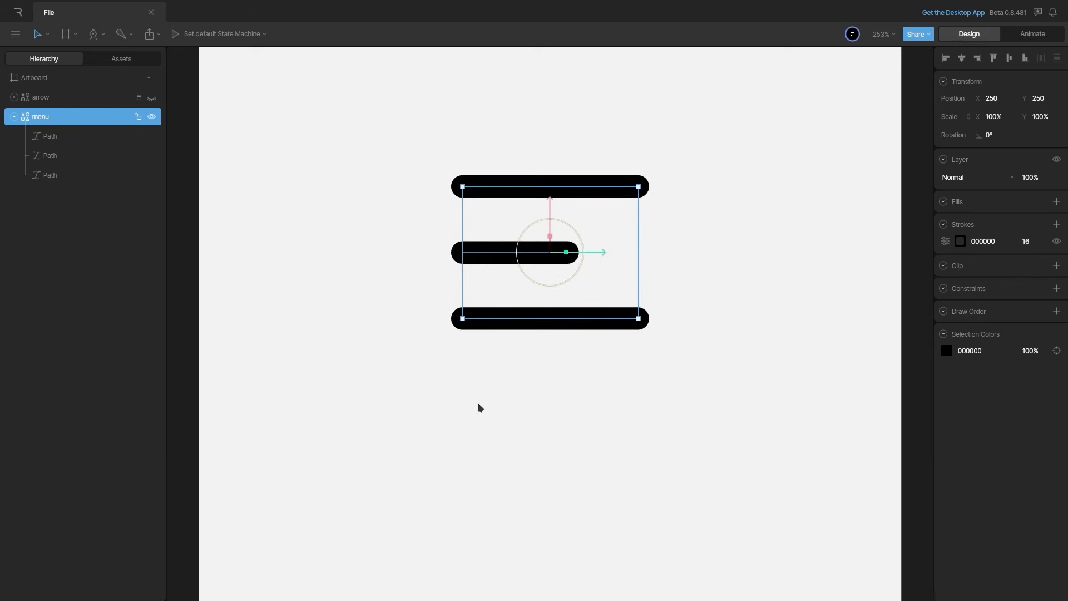
left_click(151, 99)
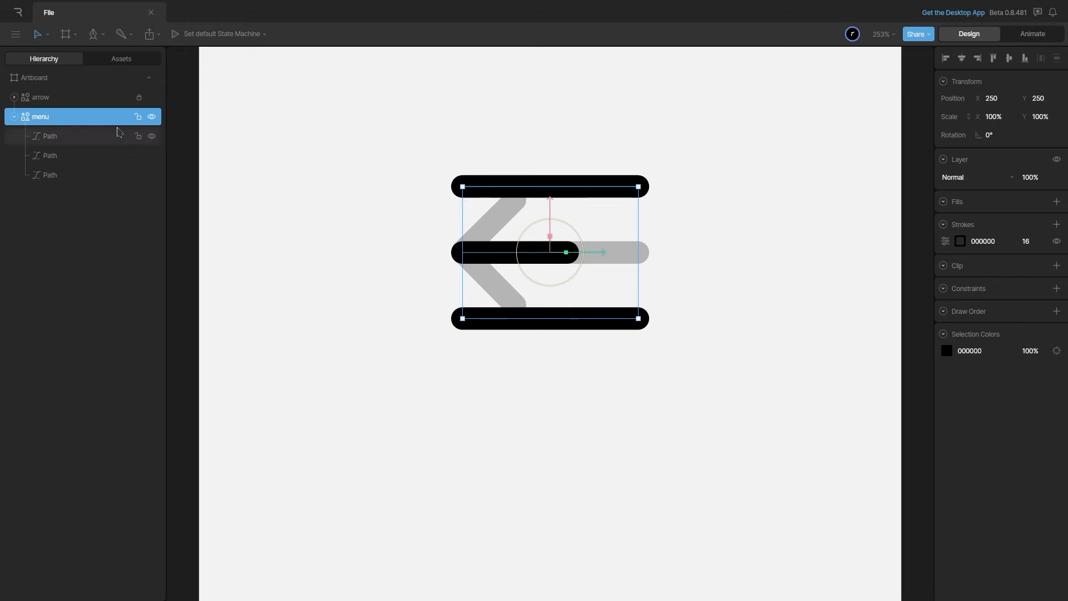
left_click(51, 100)
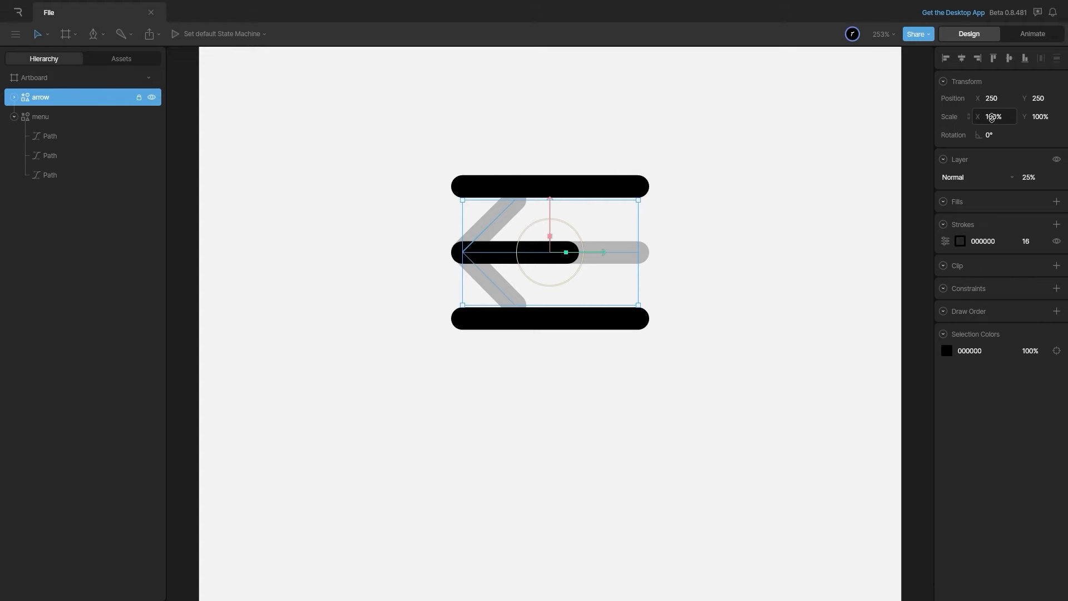
left_click(1001, 115)
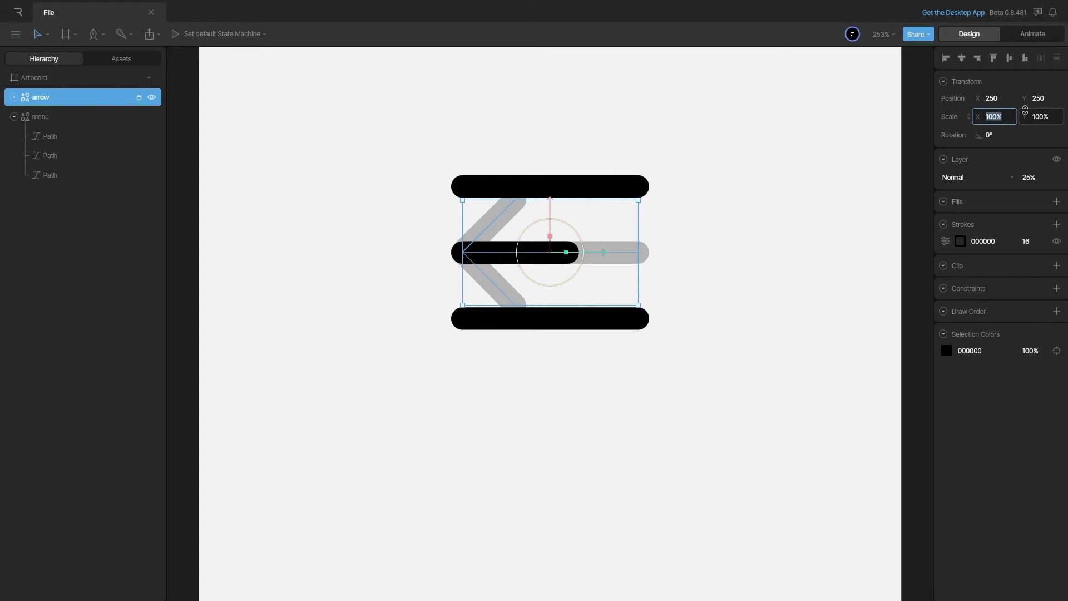
key("Return")
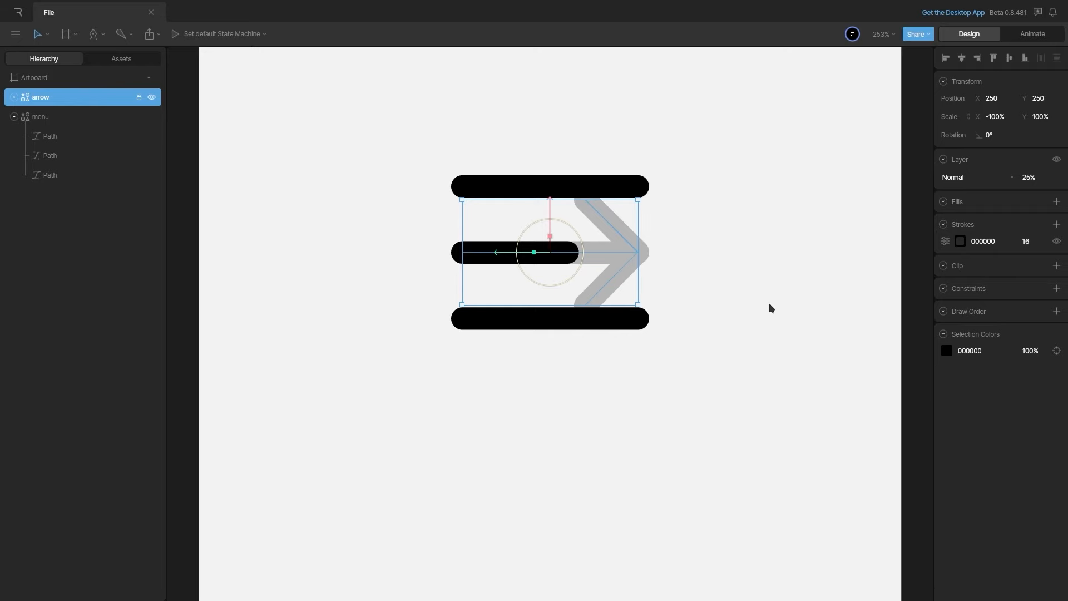
- In Animate mode at frame 30, move the top menu path's vertices onto the flipped arrow's upper stroke and finish editing
key("Tab")
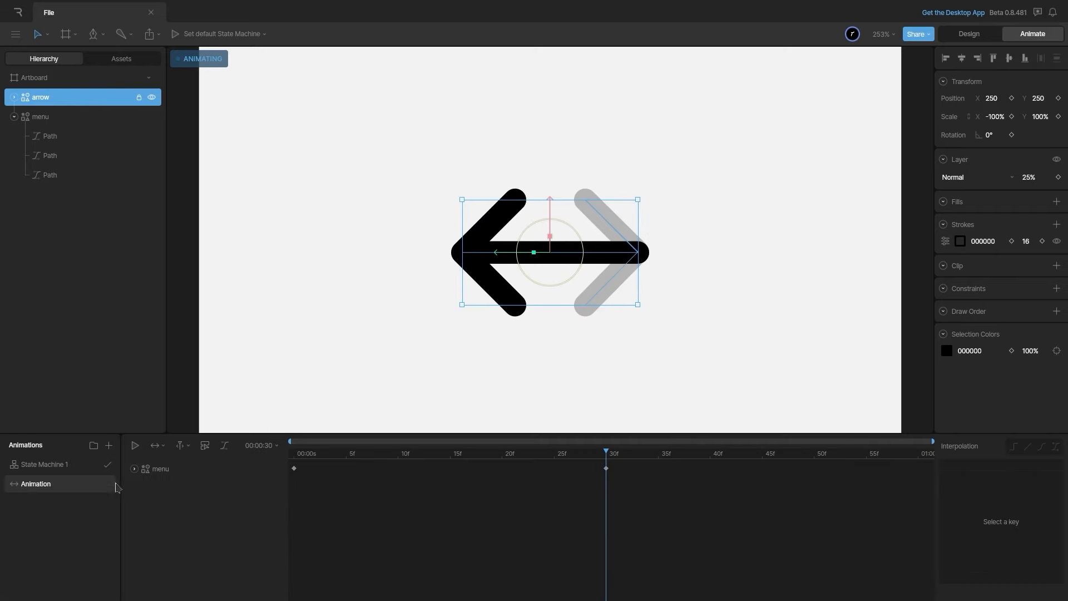
left_click(53, 135)
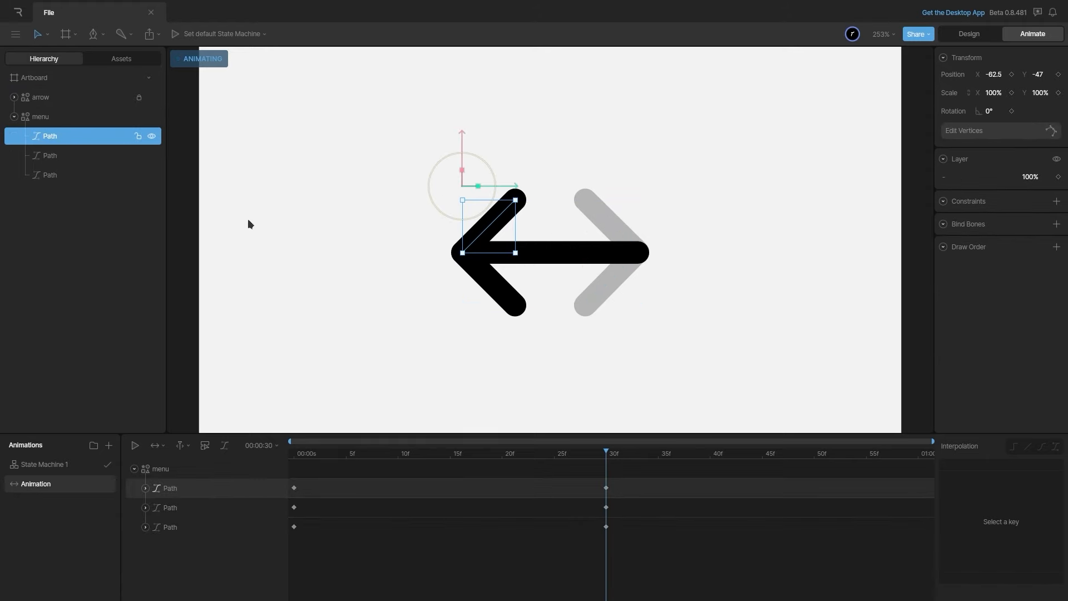
key("Return")
left_click_drag(460, 254, 640, 254)
left_click_drag(515, 200, 586, 200)
left_click(1010, 60)
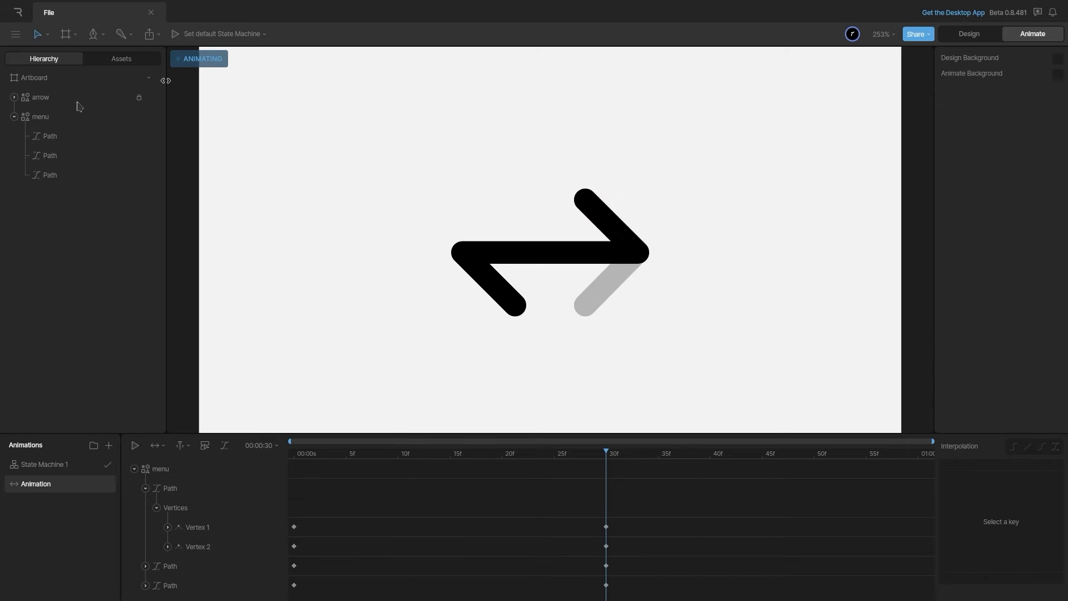
- At frame 30, move the bottom menu path's vertices onto the flipped arrow's lower stroke, end vertex at 87.5, -9.5, and finish editing
left_click(60, 156)
left_click(68, 176)
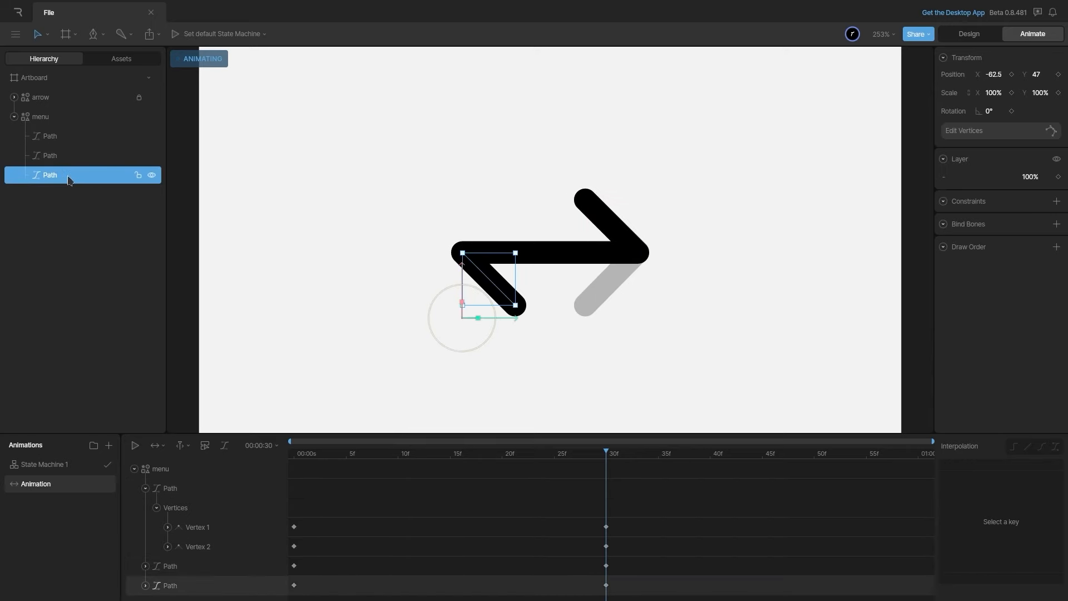
key("Return")
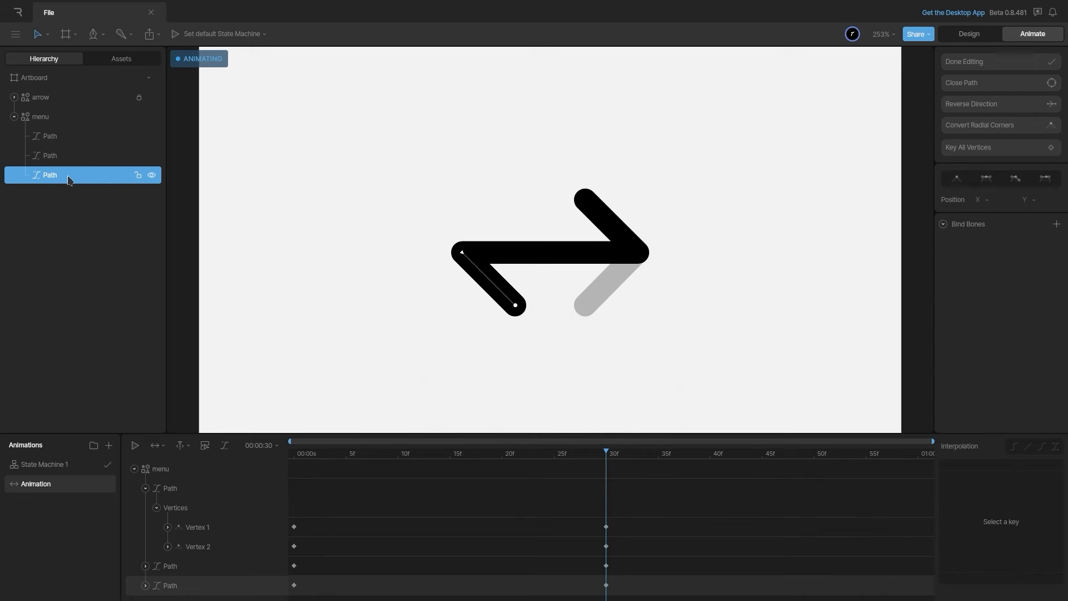
left_click_drag(462, 252, 641, 257)
left_click(520, 308)
left_click_drag(521, 307, 591, 307)
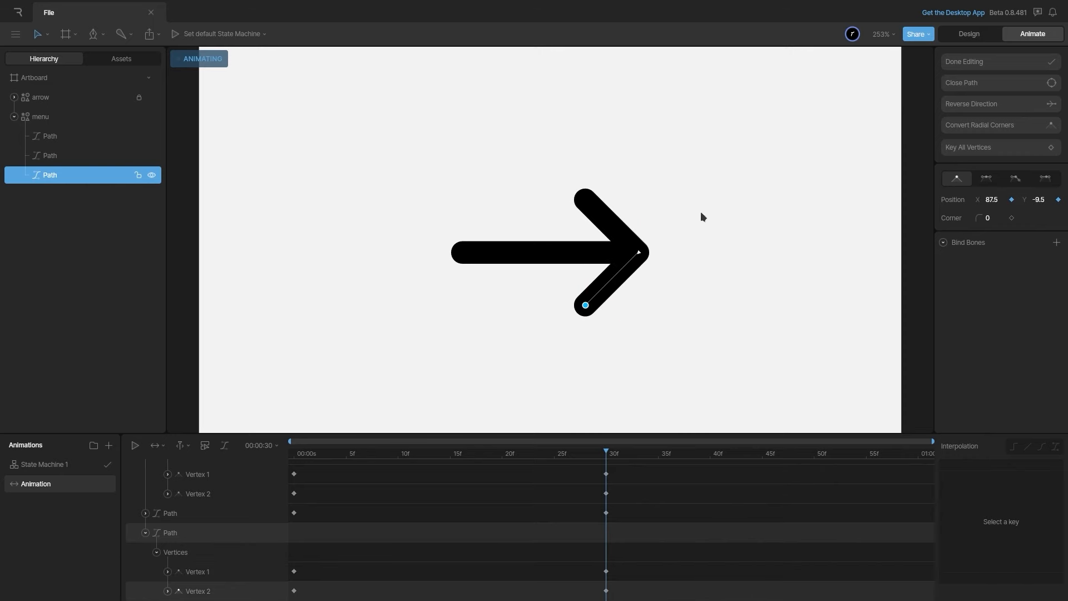
left_click(967, 63)
left_click(783, 117)
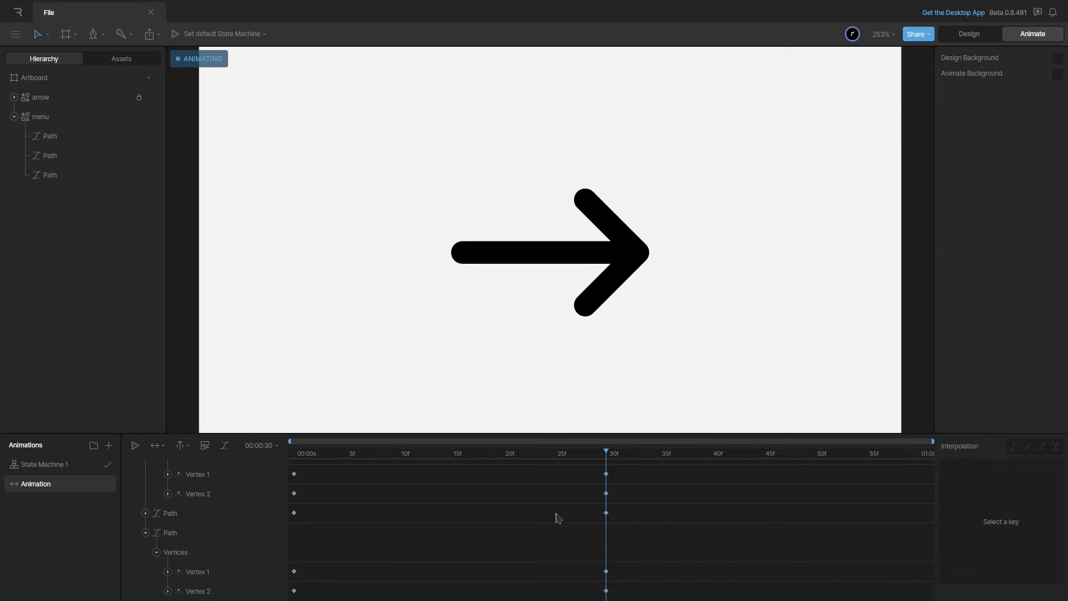
- Collapse the menu group's timeline tracks, return to 00:00:00 and hide the arrow reference group
scroll(355, 548, "up", 2)
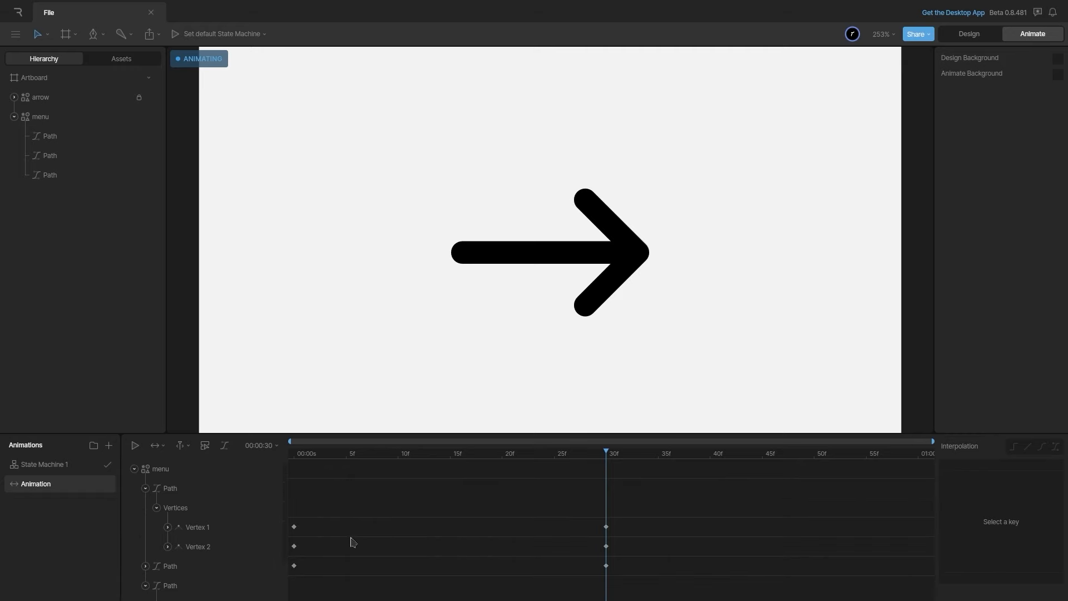
left_click(135, 468)
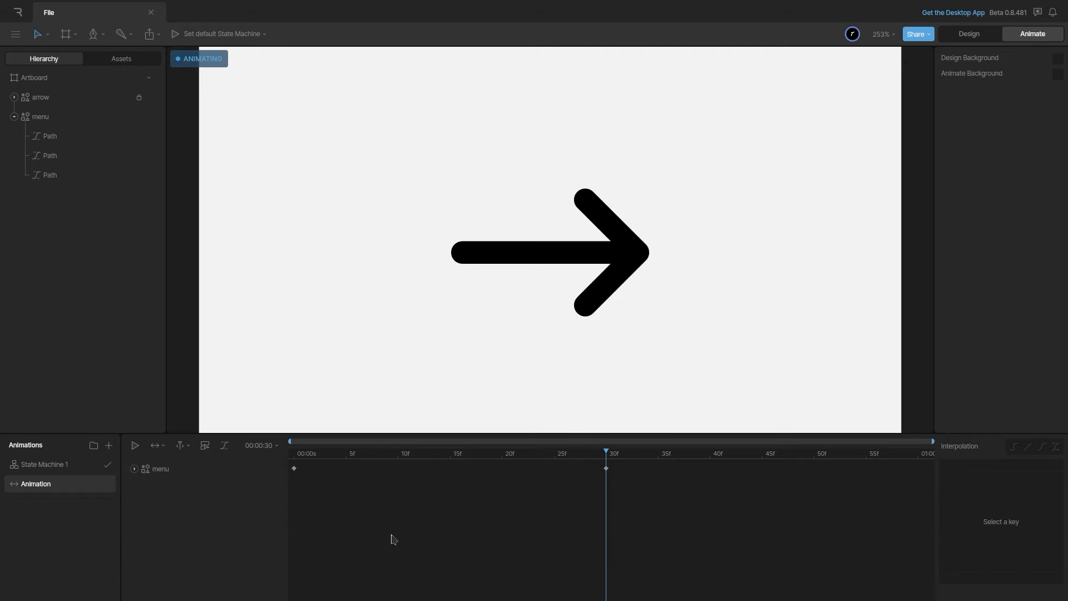
left_click_drag(609, 457, 259, 451)
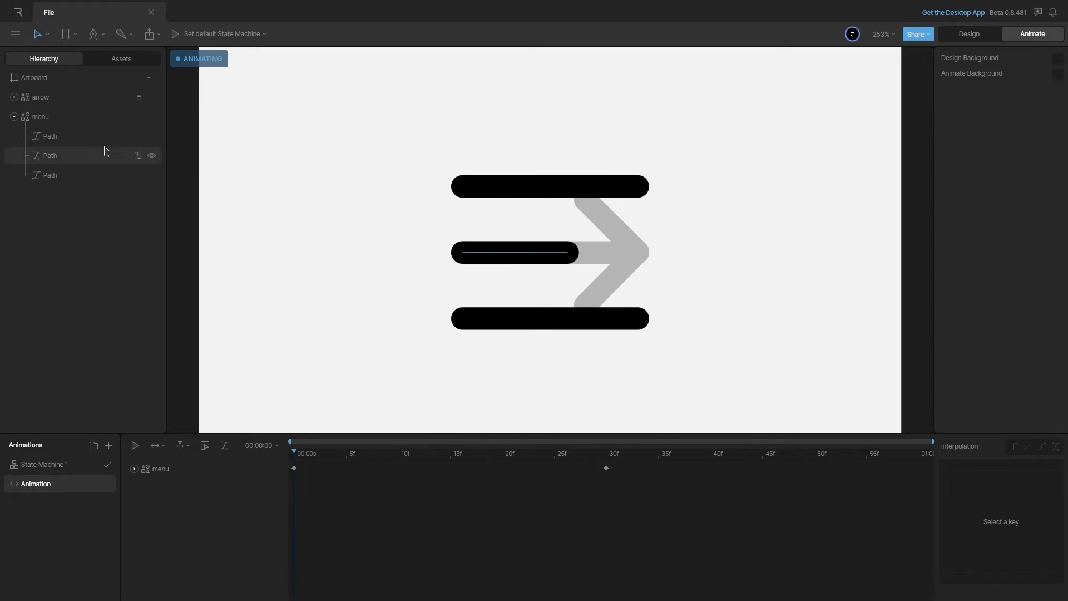
left_click(152, 98)
- Key the menu group's rotation at 0° on 00:00:00 and at 180° on frame 30
left_click(67, 117)
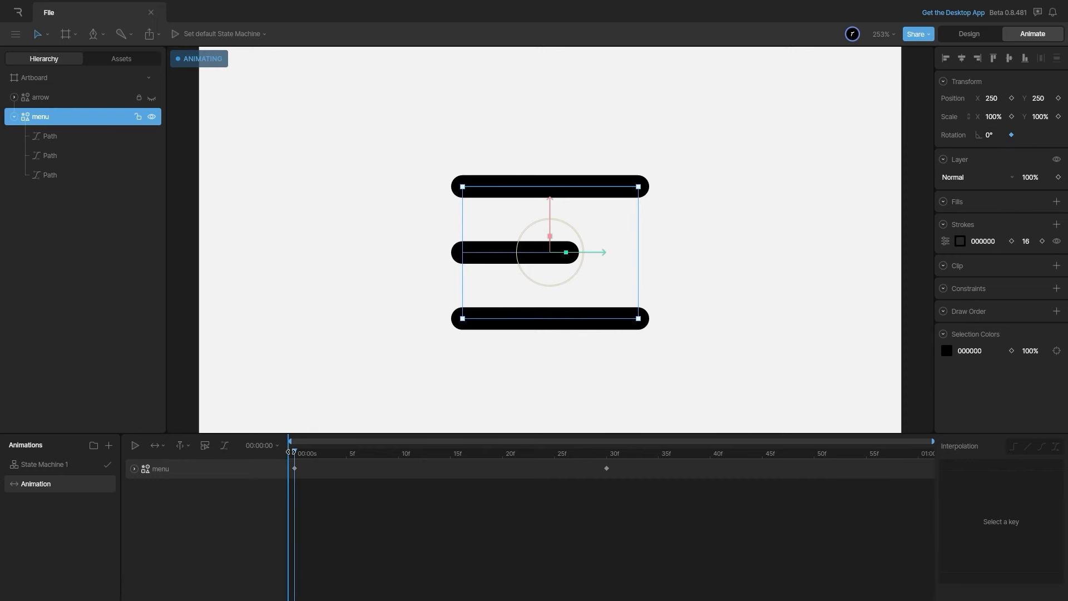
left_click_drag(296, 456, 611, 488)
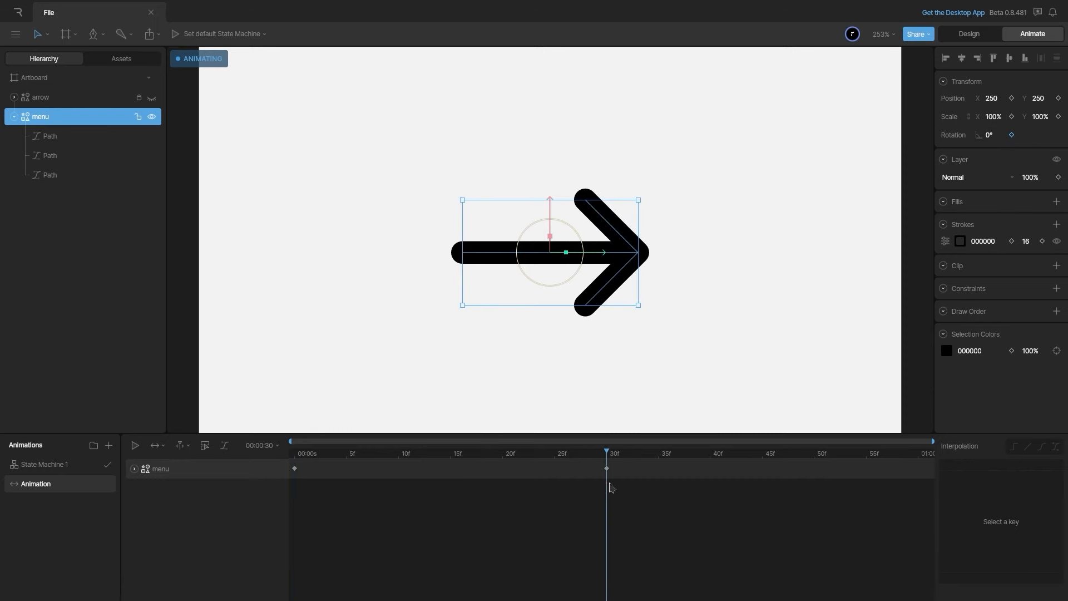
left_click_drag(993, 136, 1006, 253)
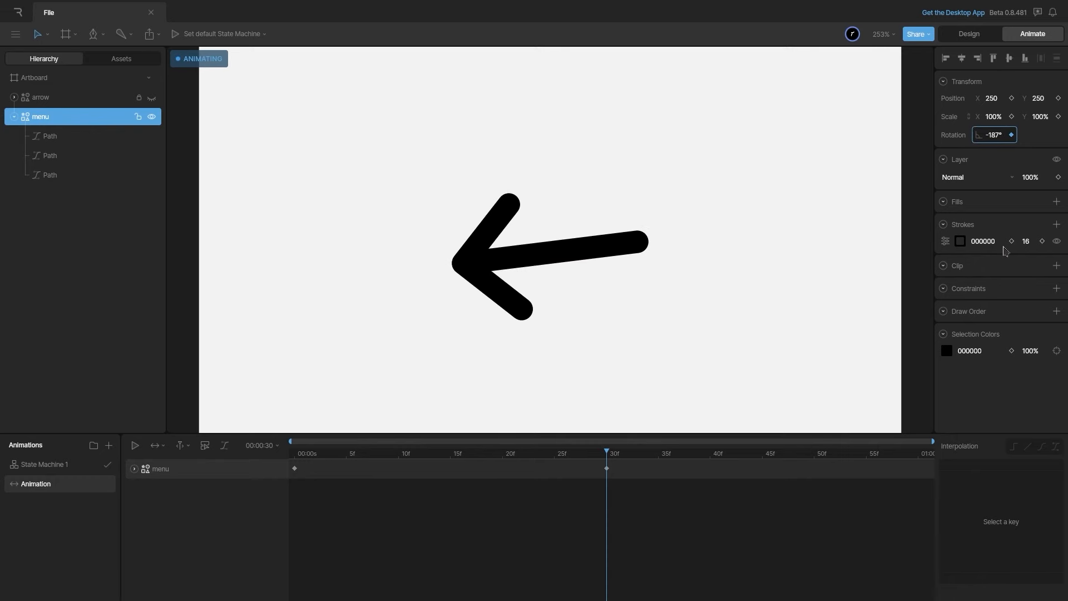
left_click(999, 135)
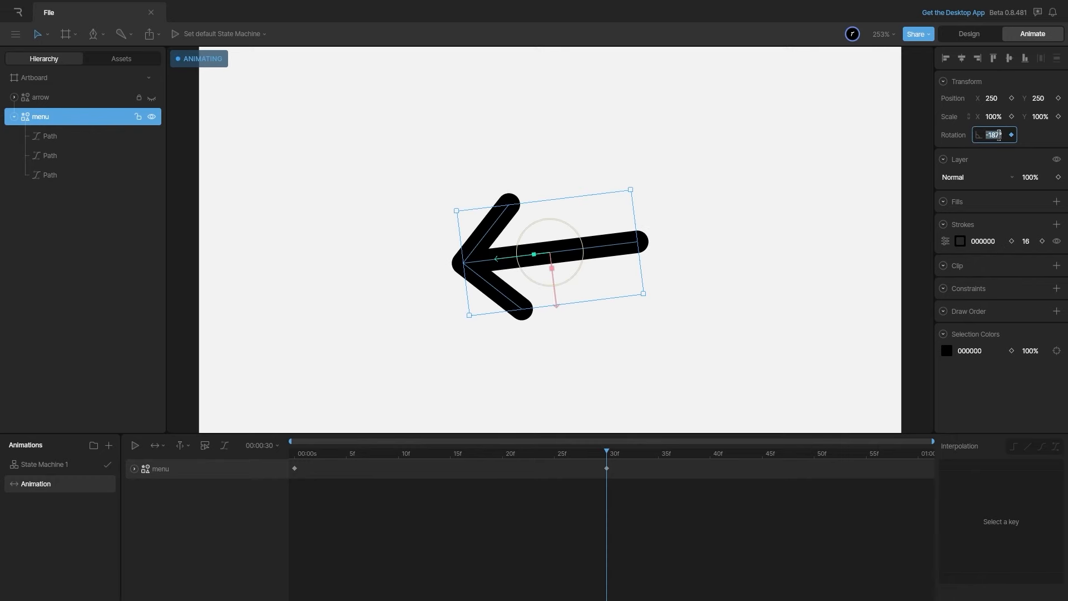
key("Return")
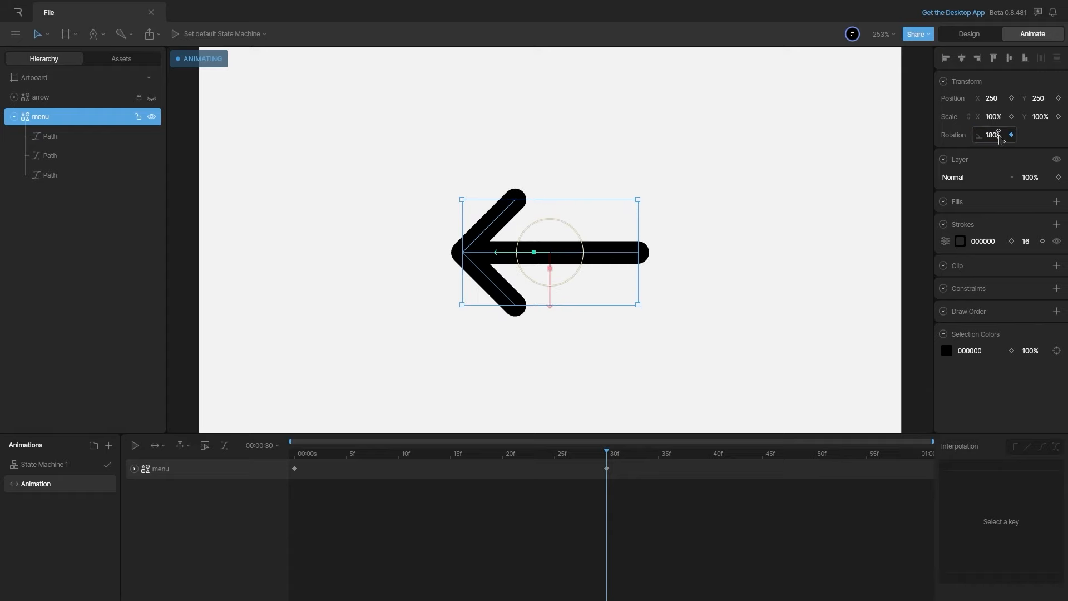
- Apply cubic interpolation with values .74, 0, 0, 1 to all of the menu group's keys at 00:00:00 and play the animation
left_click_drag(611, 464, 178, 488)
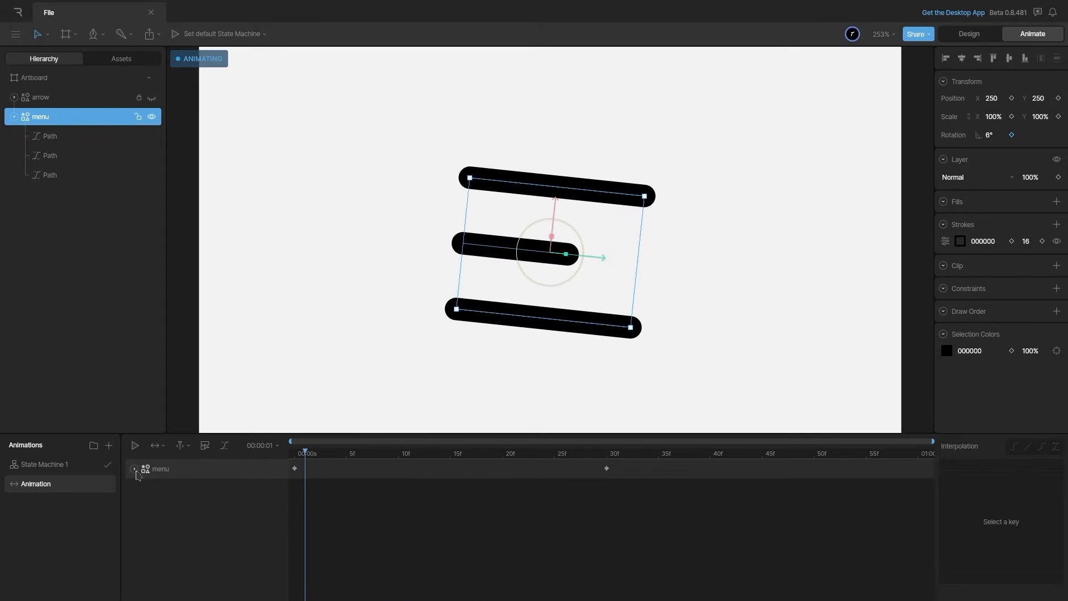
left_click(134, 470)
left_click(145, 508)
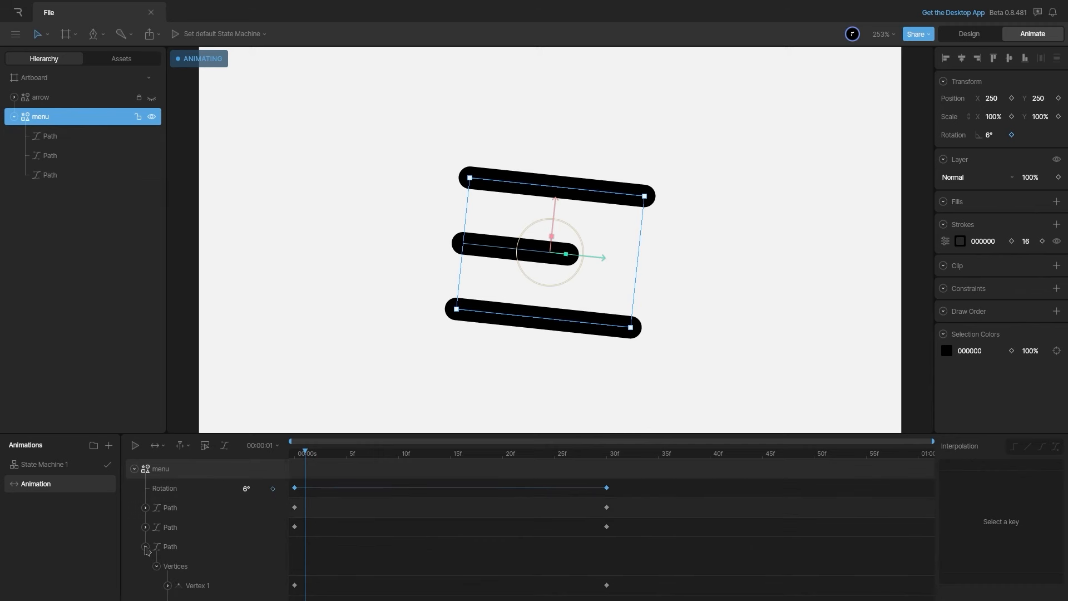
left_click(134, 470)
left_click_drag(372, 543, 290, 460)
left_click(1042, 447)
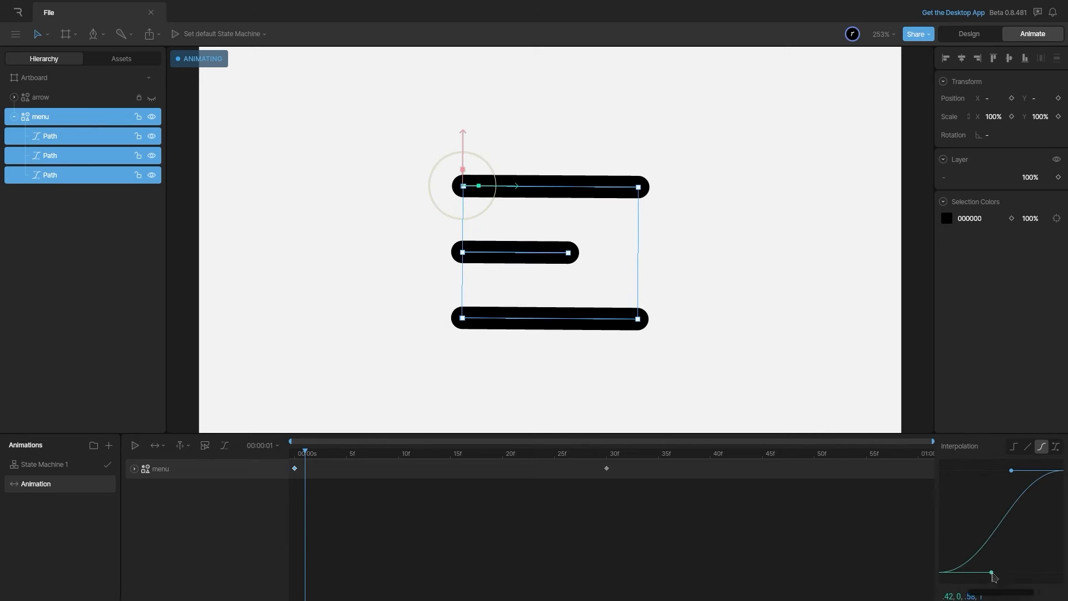
left_click_drag(993, 576, 1033, 576)
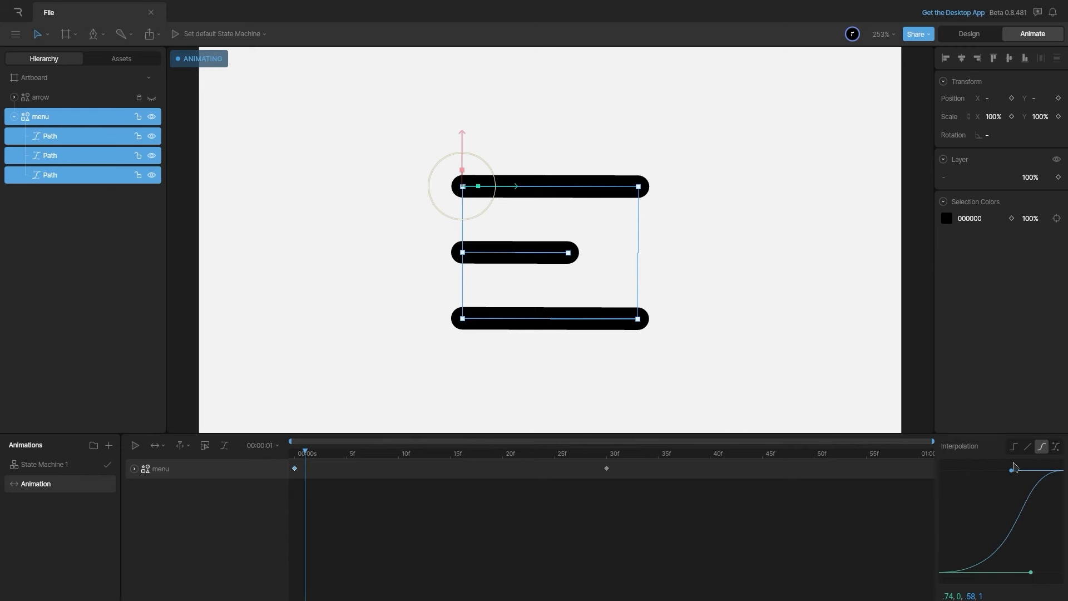
left_click_drag(1013, 474, 938, 474)
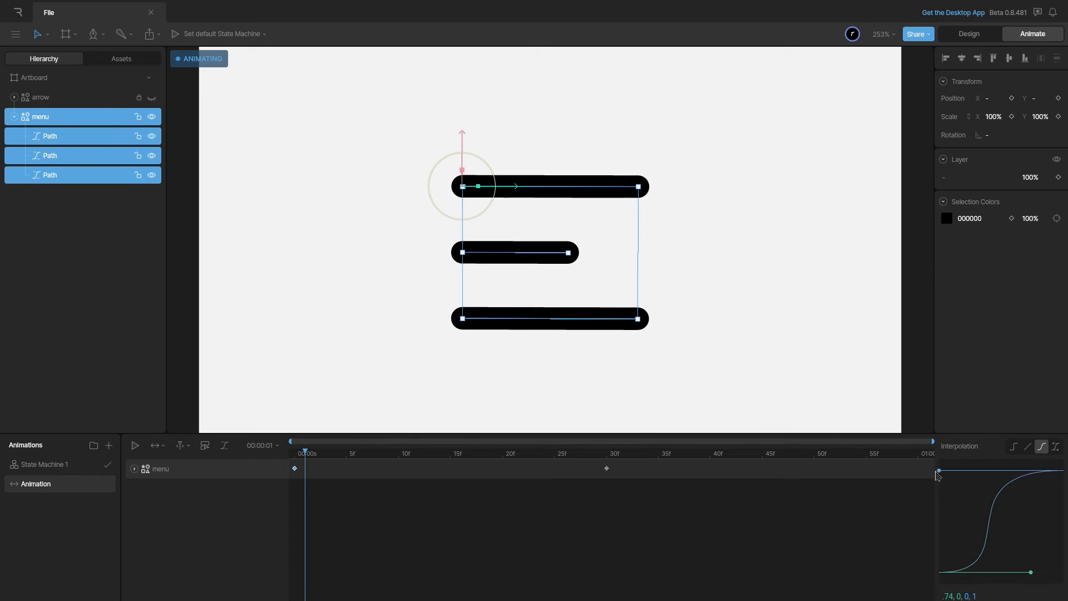
left_click(793, 297)
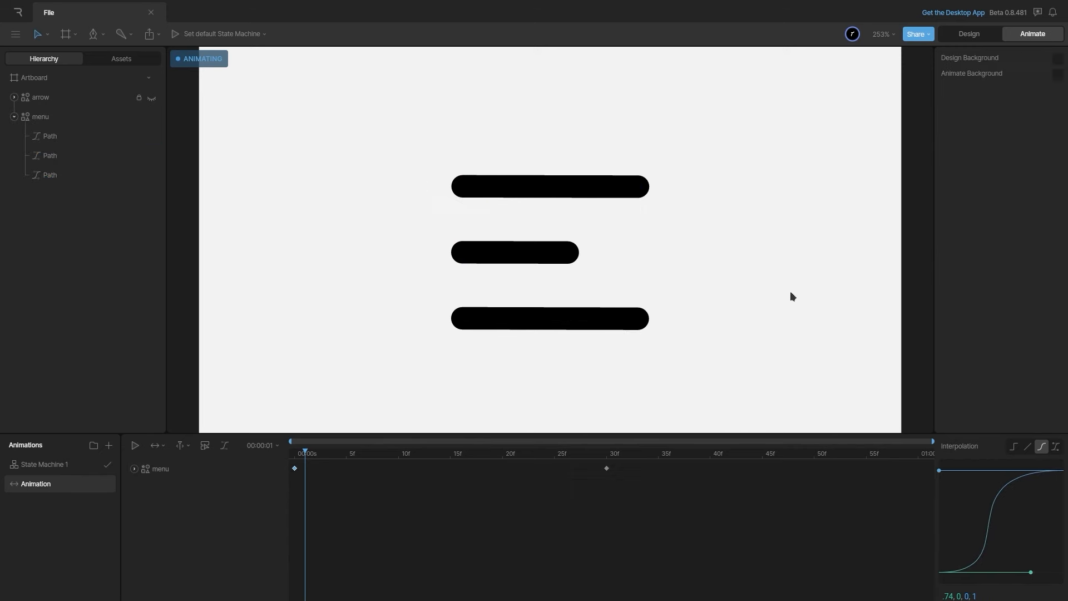
key("space")
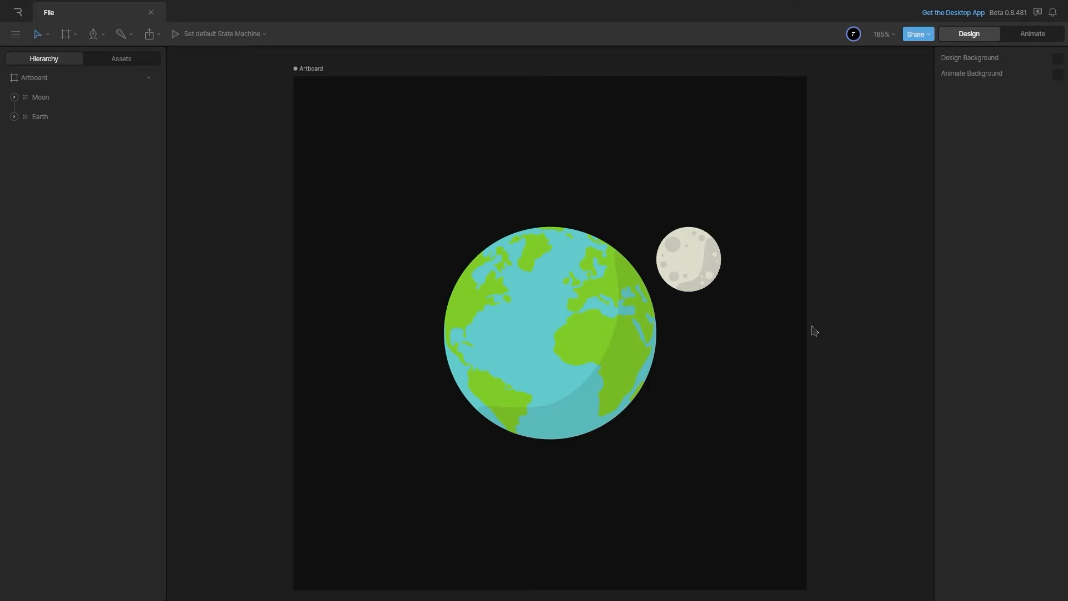
- Move the Moon over the Earth's right edge, try ordering it below Earth in the hierarchy, and undo the reorder
left_click(607, 326)
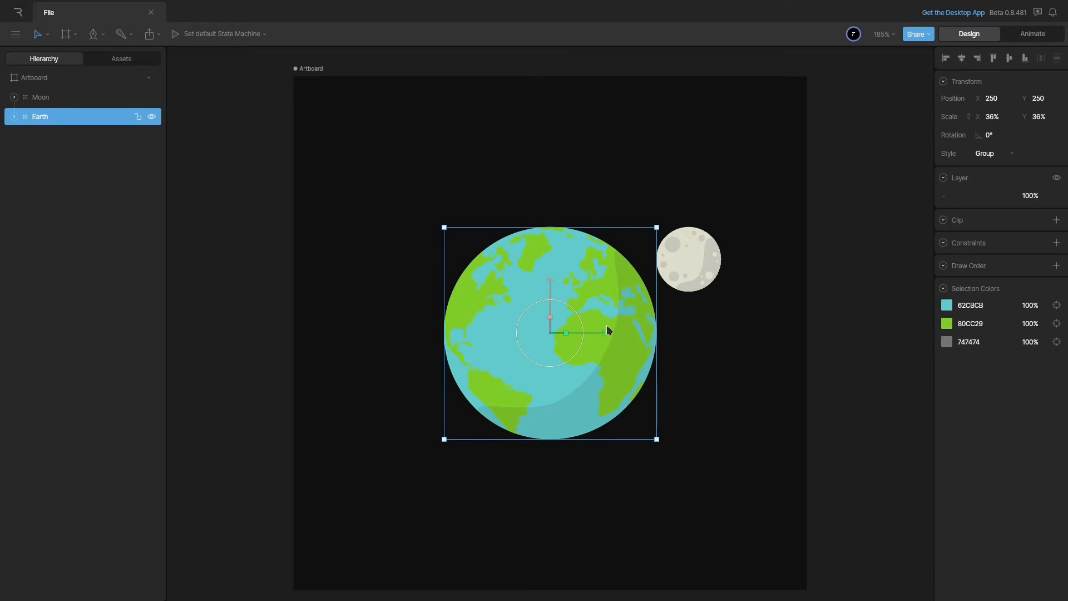
left_click(709, 274)
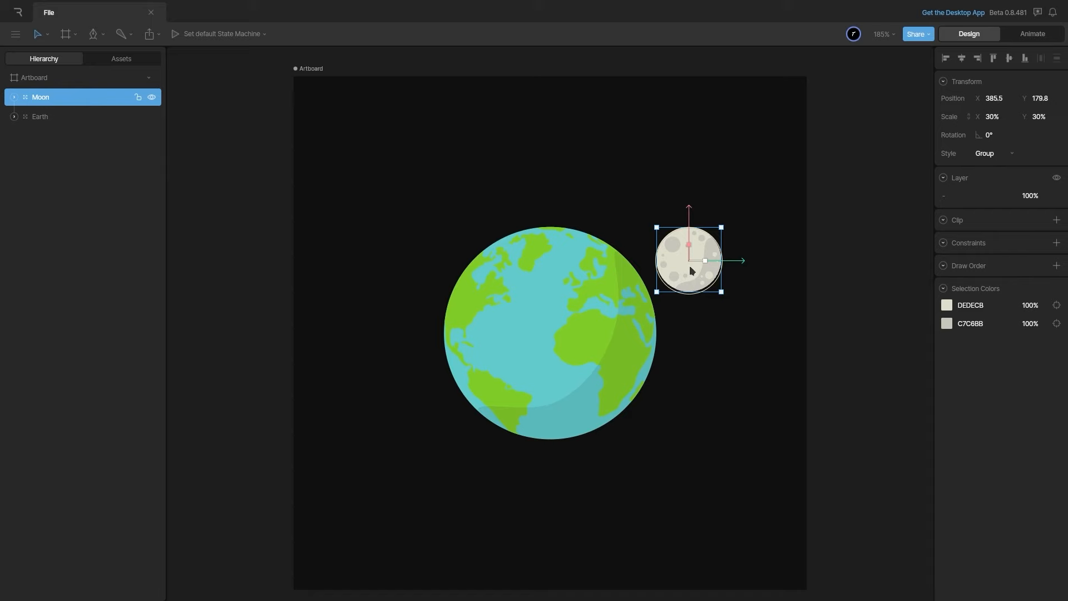
left_click_drag(706, 265, 664, 332)
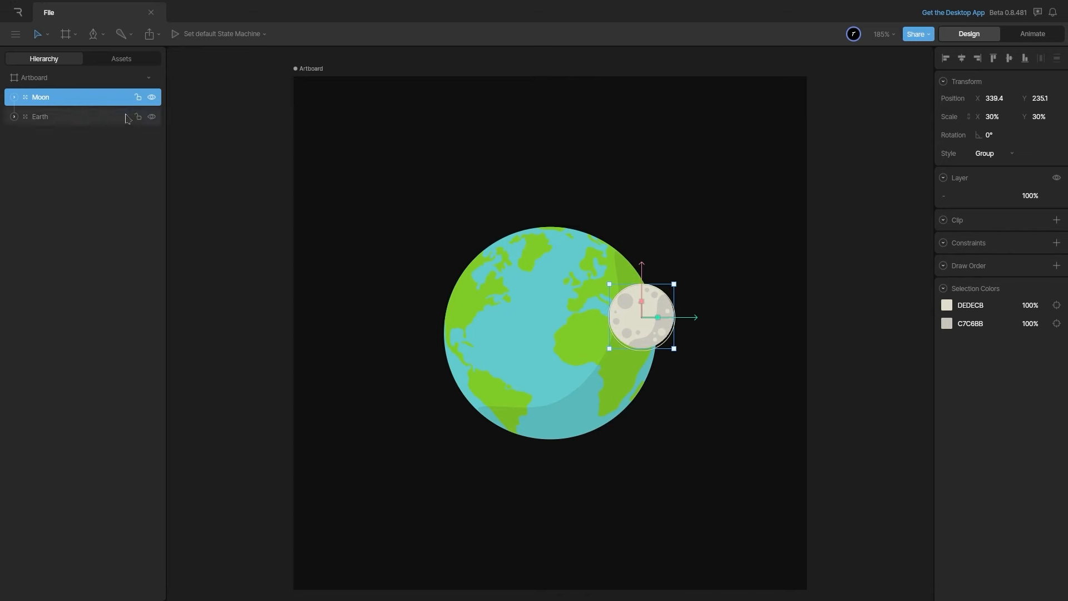
left_click_drag(88, 102, 87, 134)
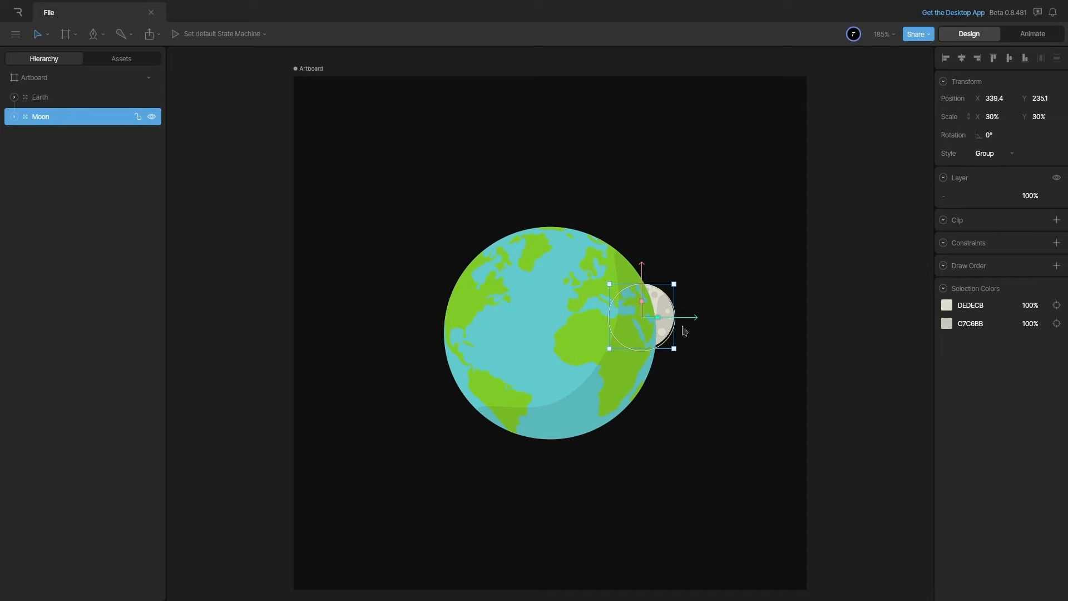
key("ctrl+z")
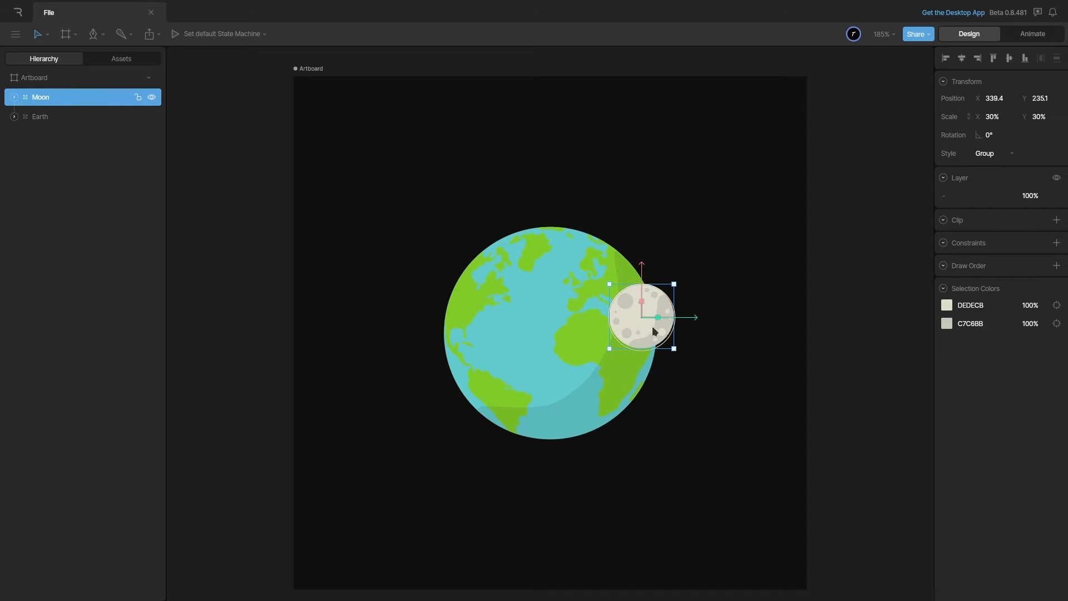
- Move the Moon around and across the Earth, ending just outside the Earth's upper-right edge
left_click_drag(653, 331, 416, 301)
left_click_drag(364, 361, 548, 412)
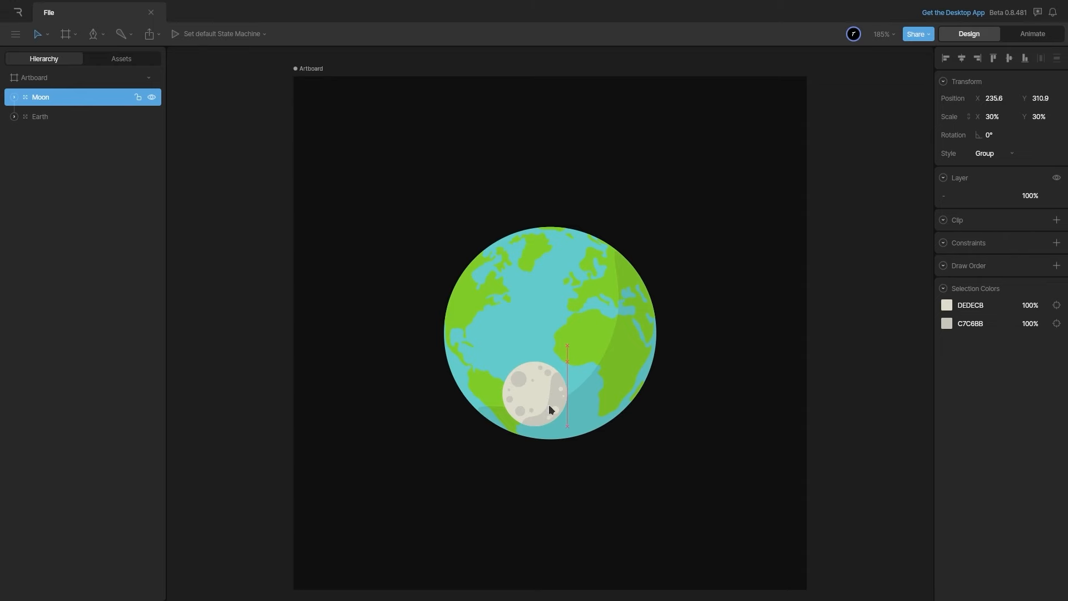
left_click_drag(548, 411, 718, 290)
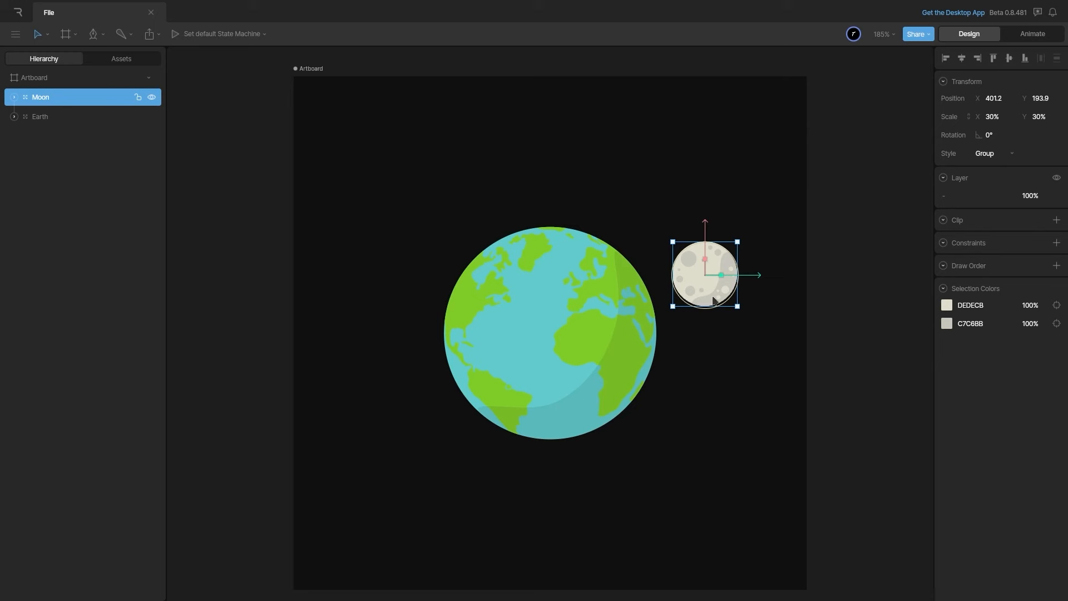
left_click_drag(712, 300, 692, 300)
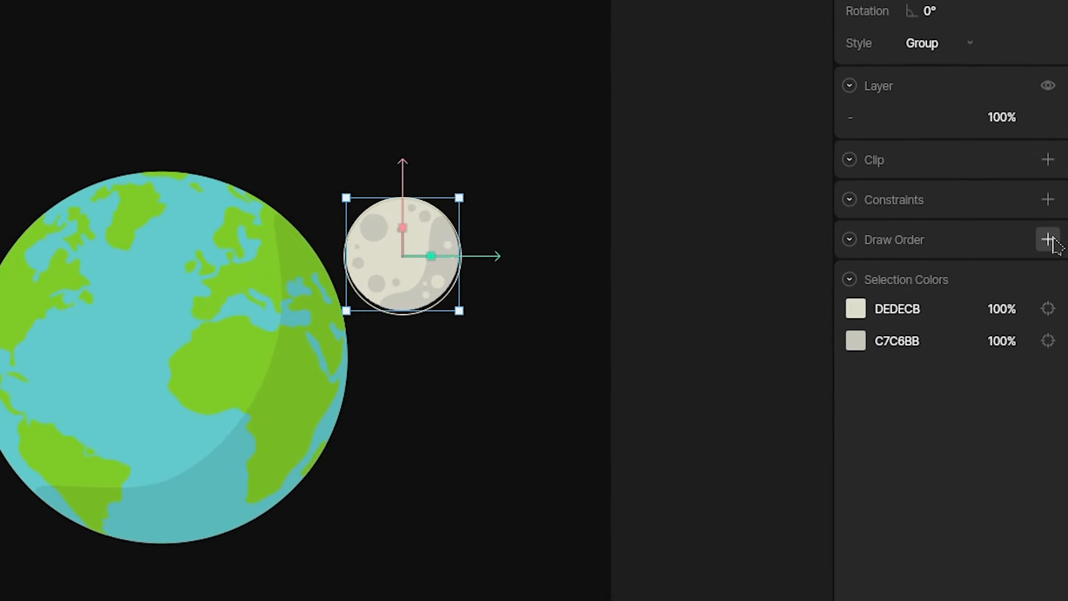
- Add a draw order rule named Below Earth to the Moon and move the Moon to overlap the Earth's right edge
left_click(1048, 240)
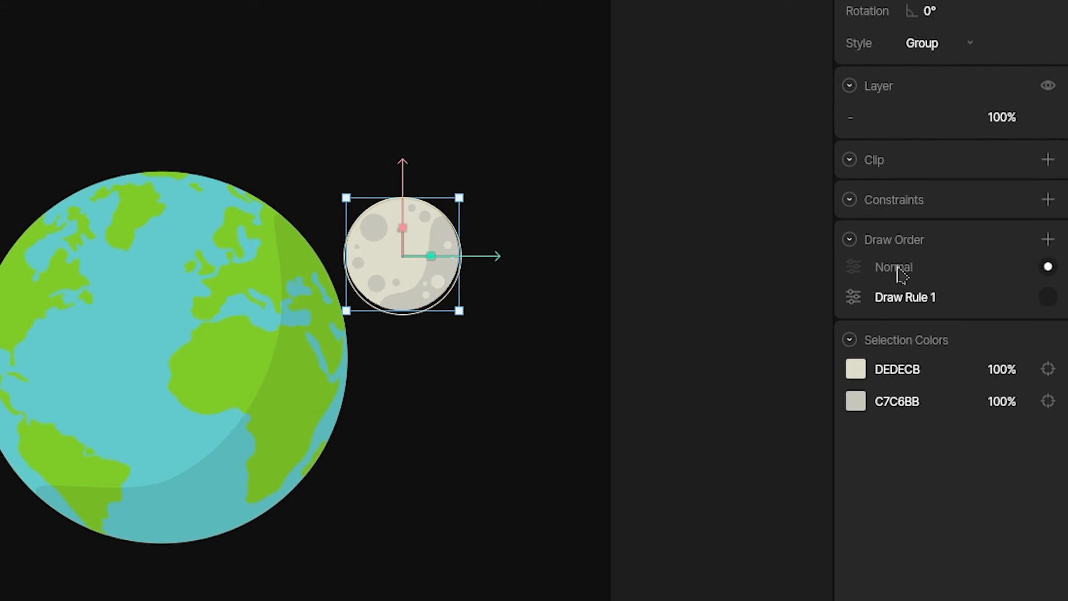
left_click_drag(429, 295, 347, 330)
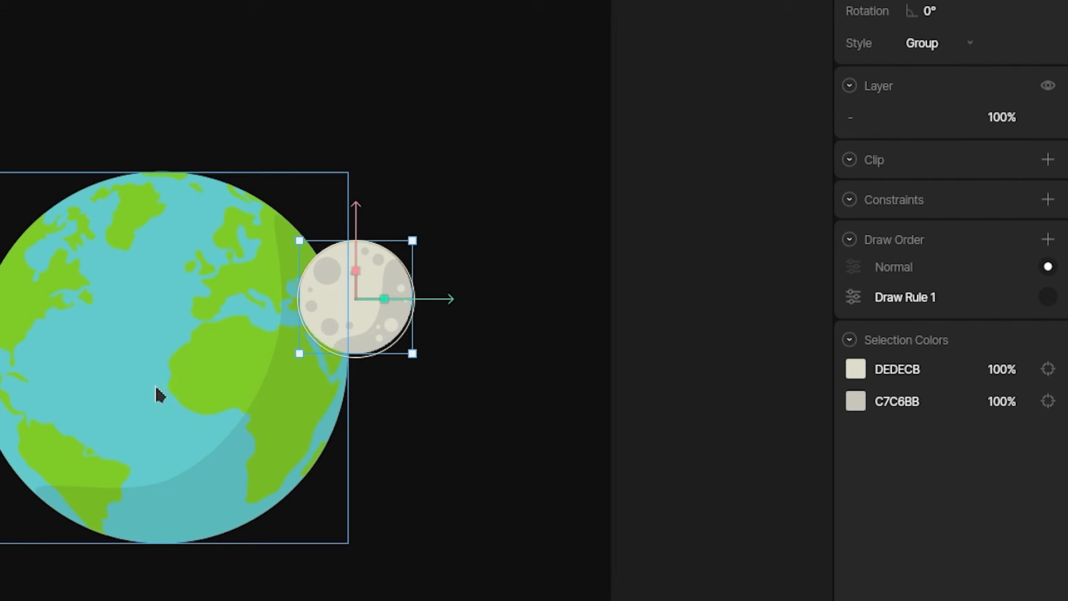
double_click(978, 297)
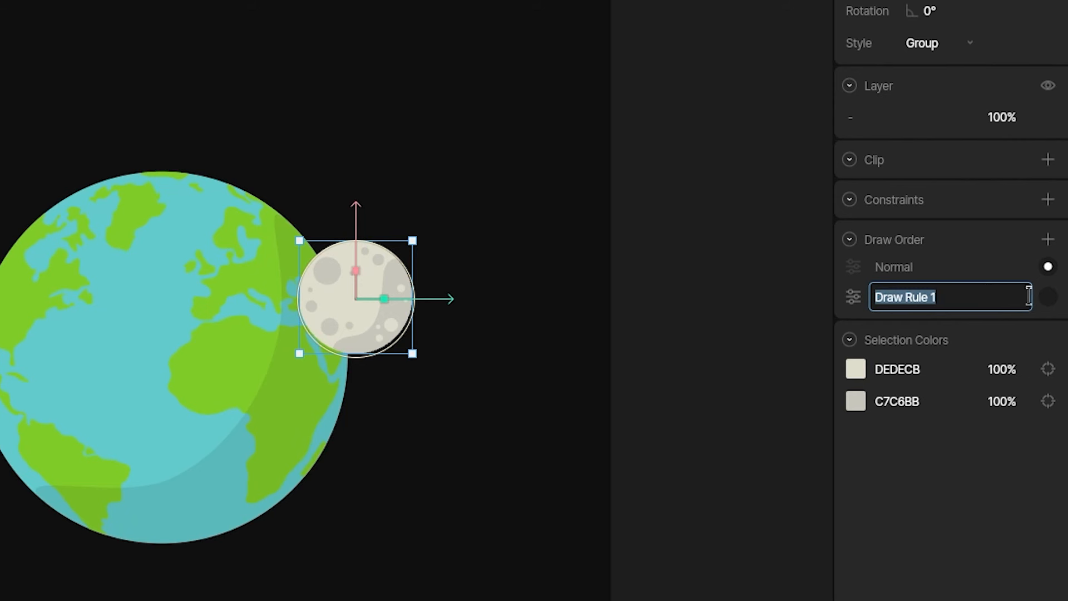
type("Below ")
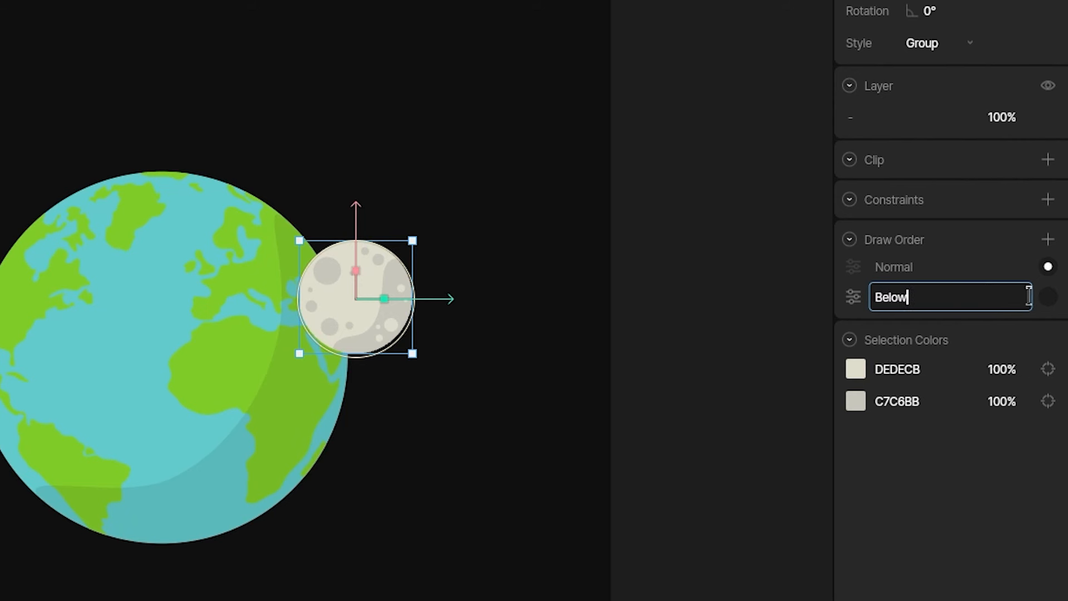
type("Earth")
key("Return")
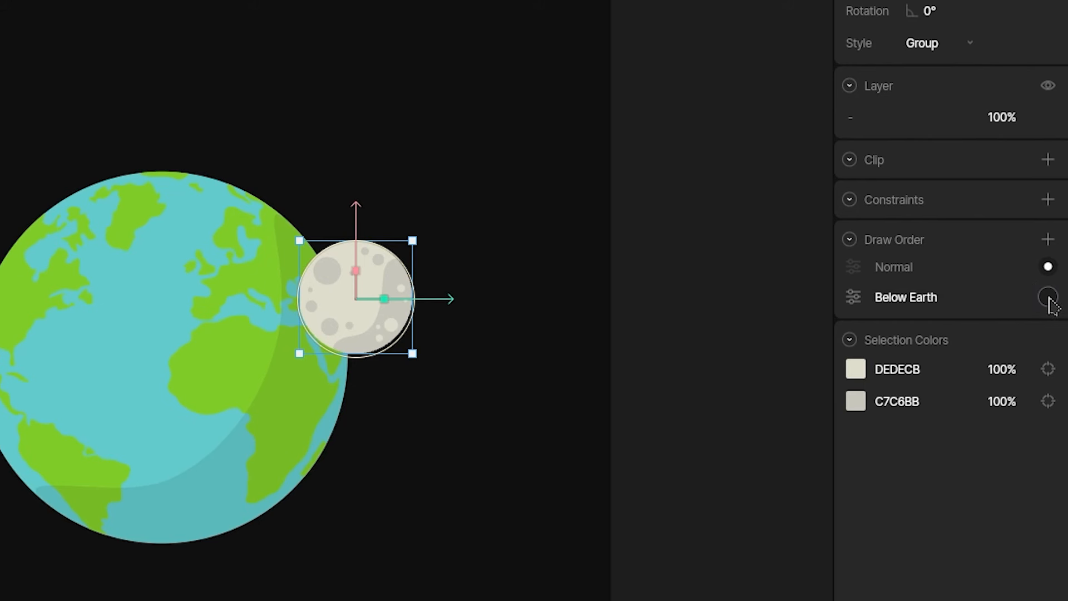
- Activate the Below Earth rule and set it to draw below target, with the Earth's ocean shape as the target
left_click(1049, 298)
left_click(855, 298)
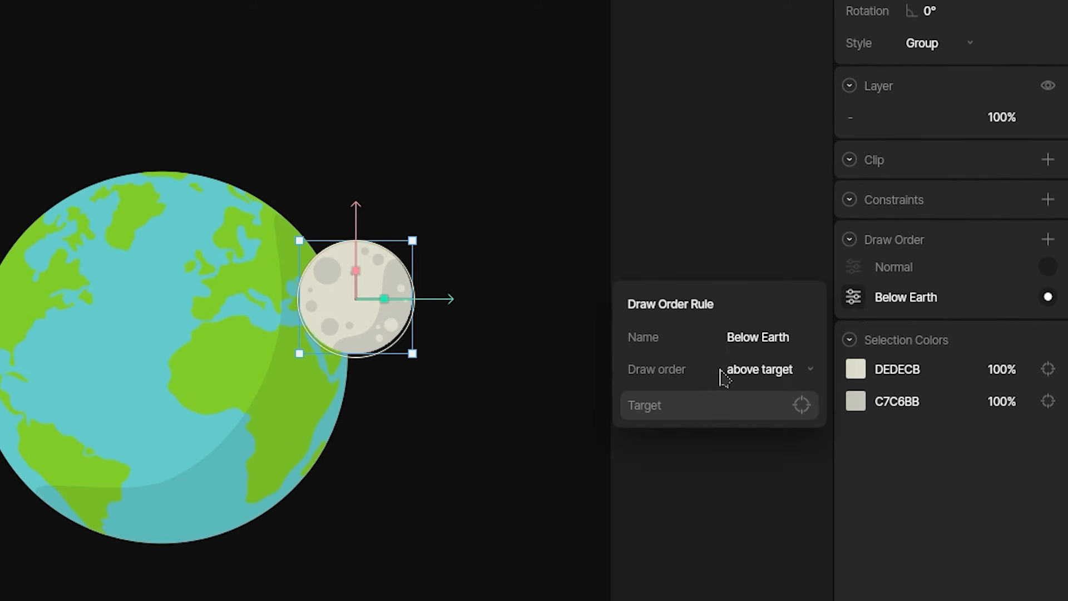
left_click(811, 382)
left_click(805, 408)
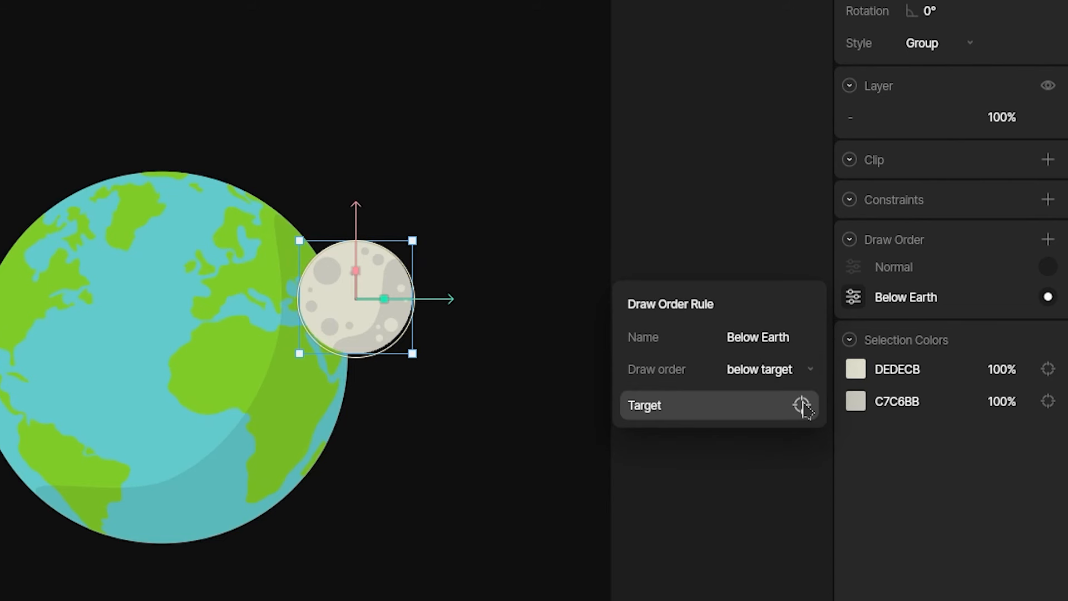
left_click(776, 416)
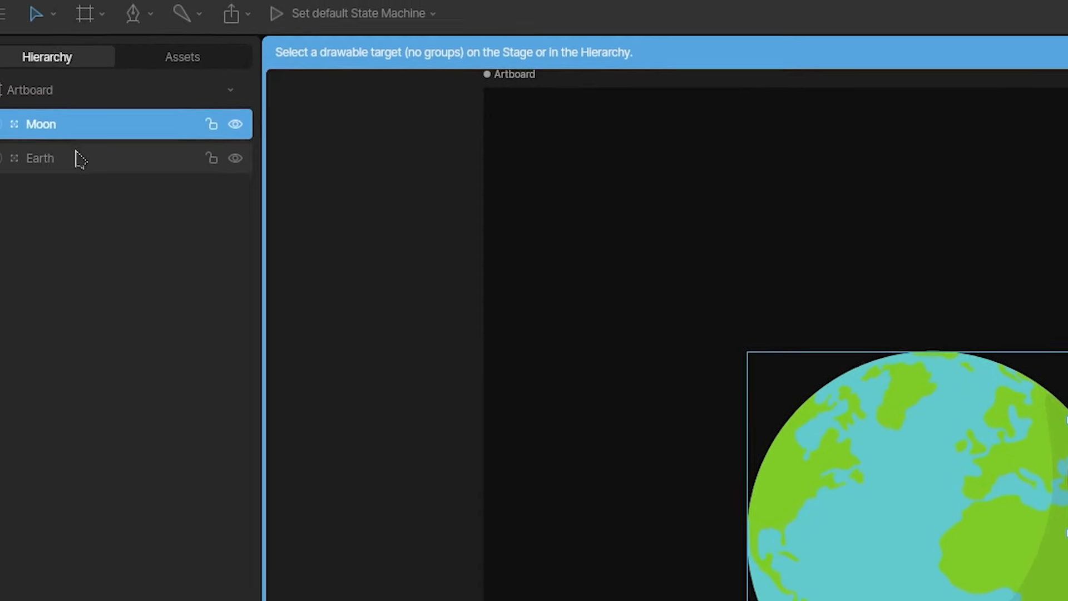
left_click(1, 159)
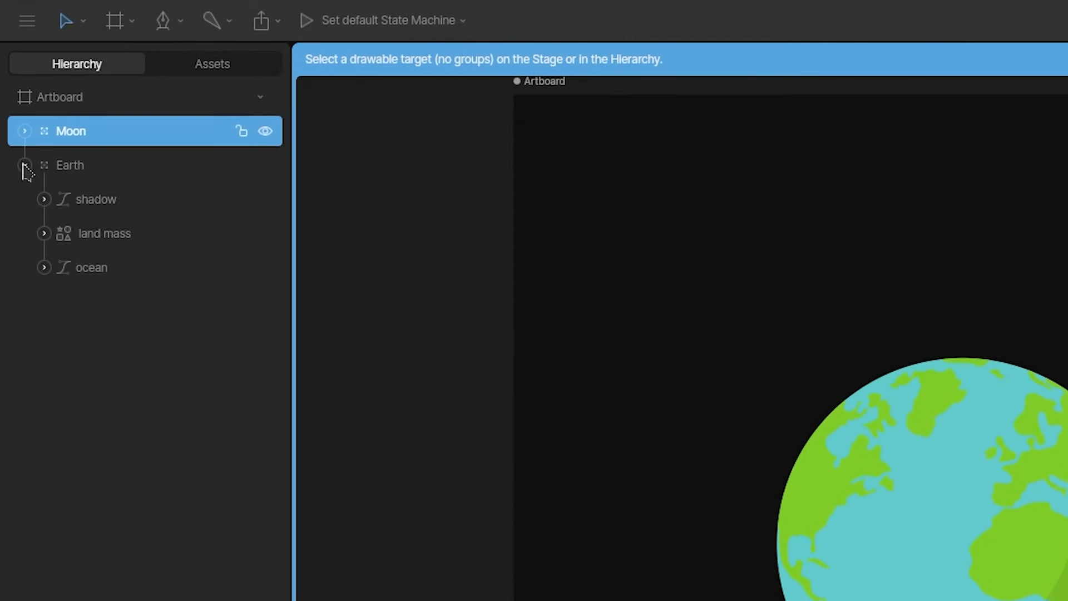
left_click(134, 268)
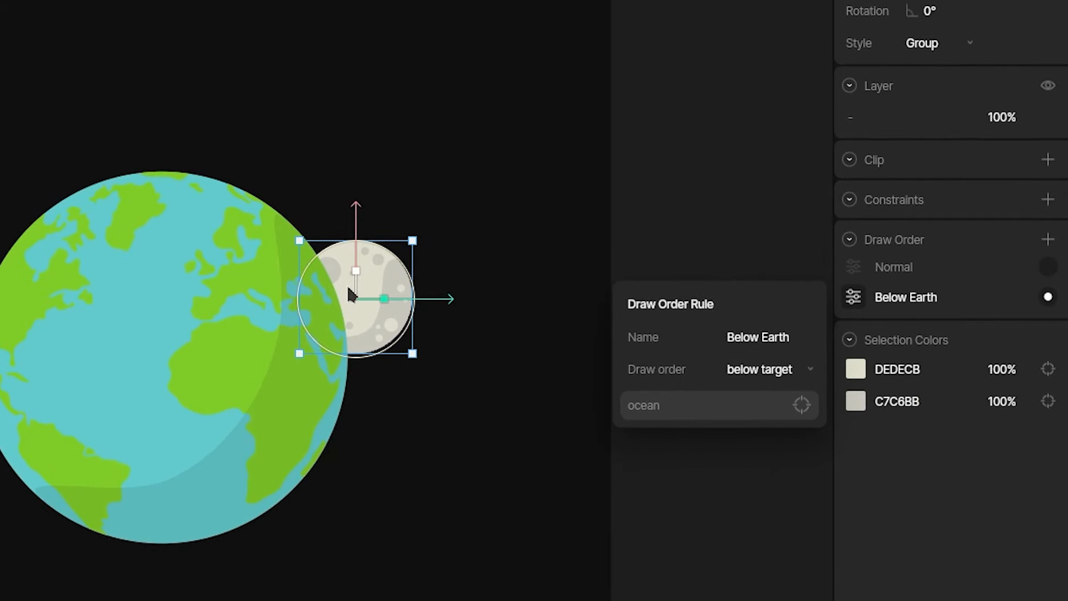
left_click(784, 177)
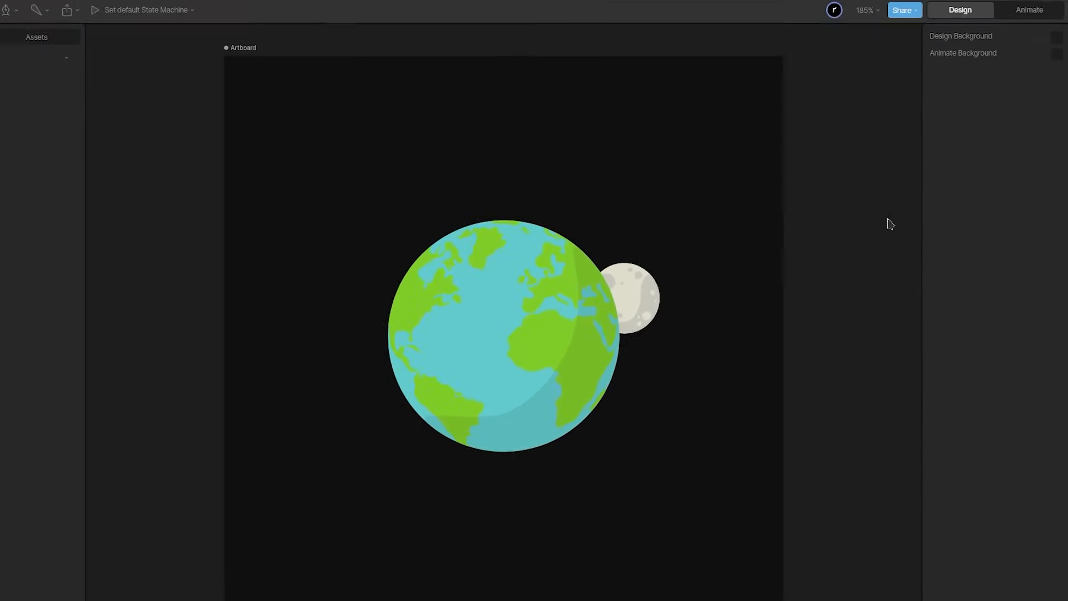
- Switch the Moon's draw order to Normal and back to Below Earth
left_click(41, 97)
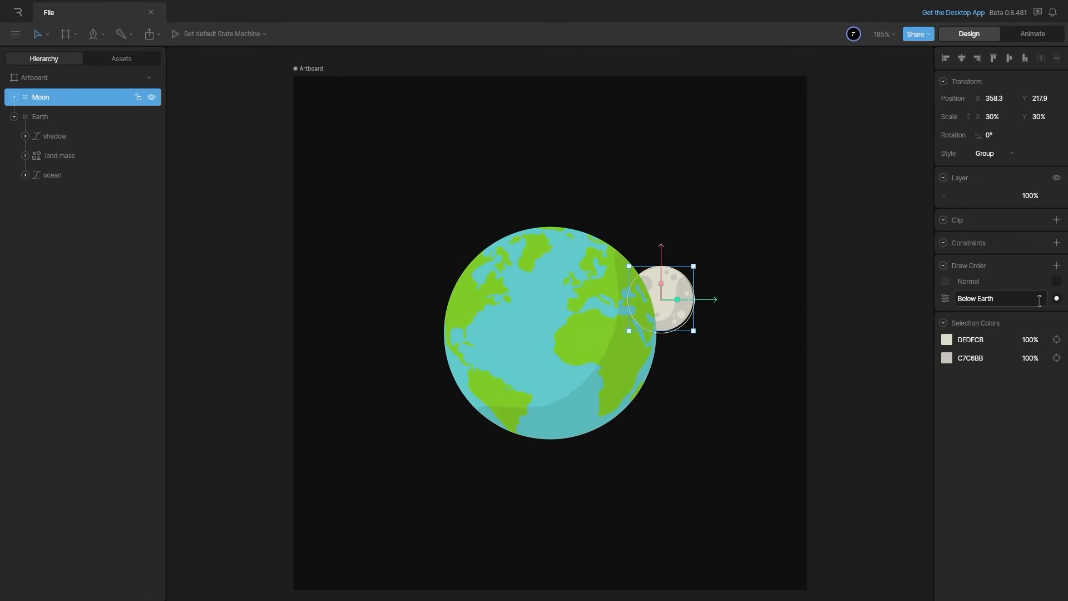
left_click(1057, 281)
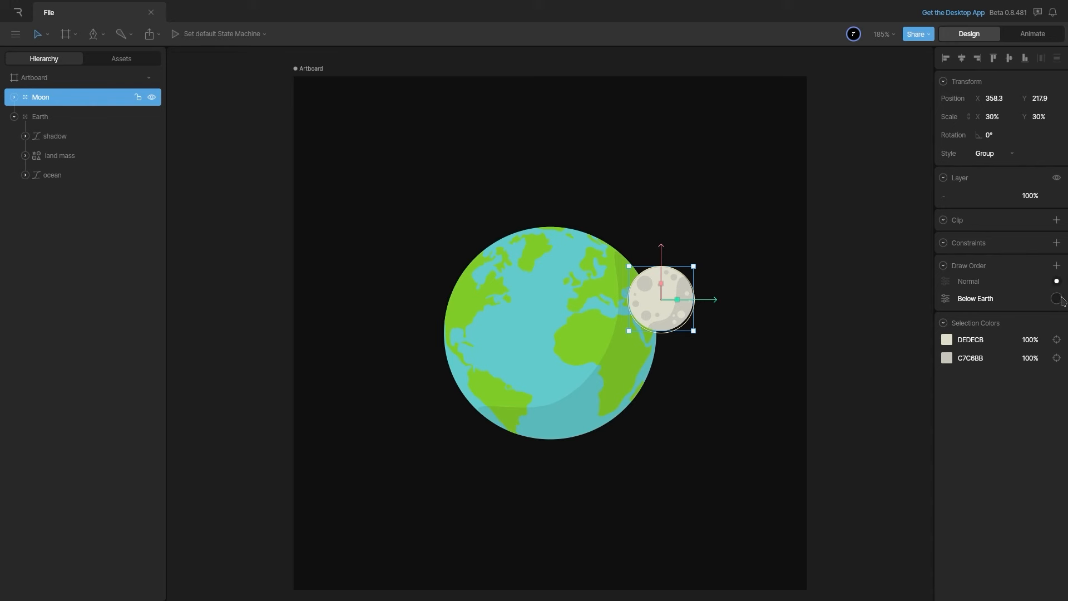
left_click(1056, 299)
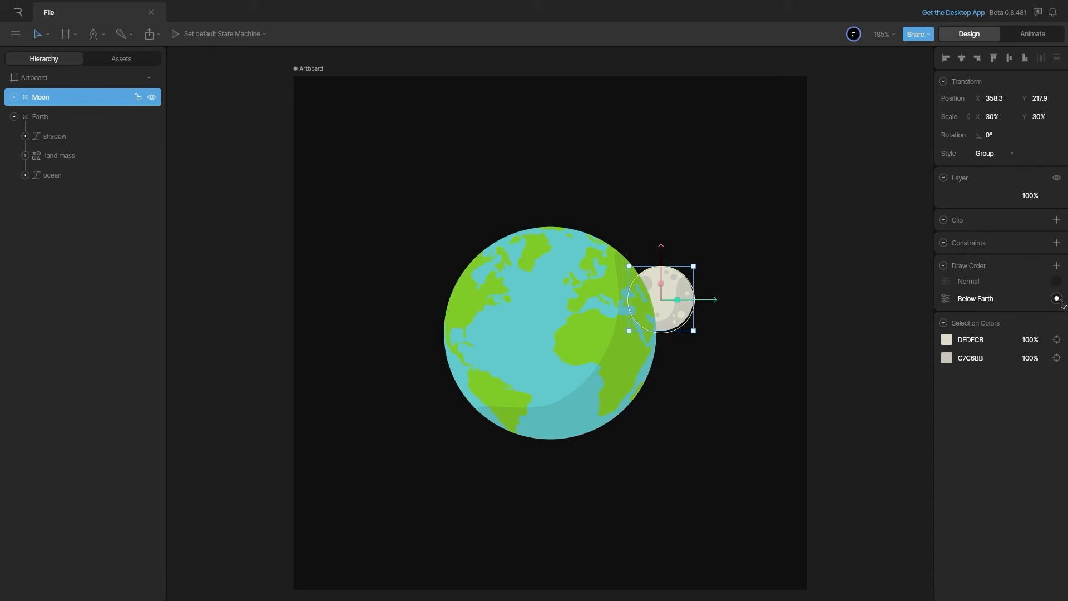
- Add a second draw order rule to the Moon, name it Above Earth, and make it active
left_click(1056, 265)
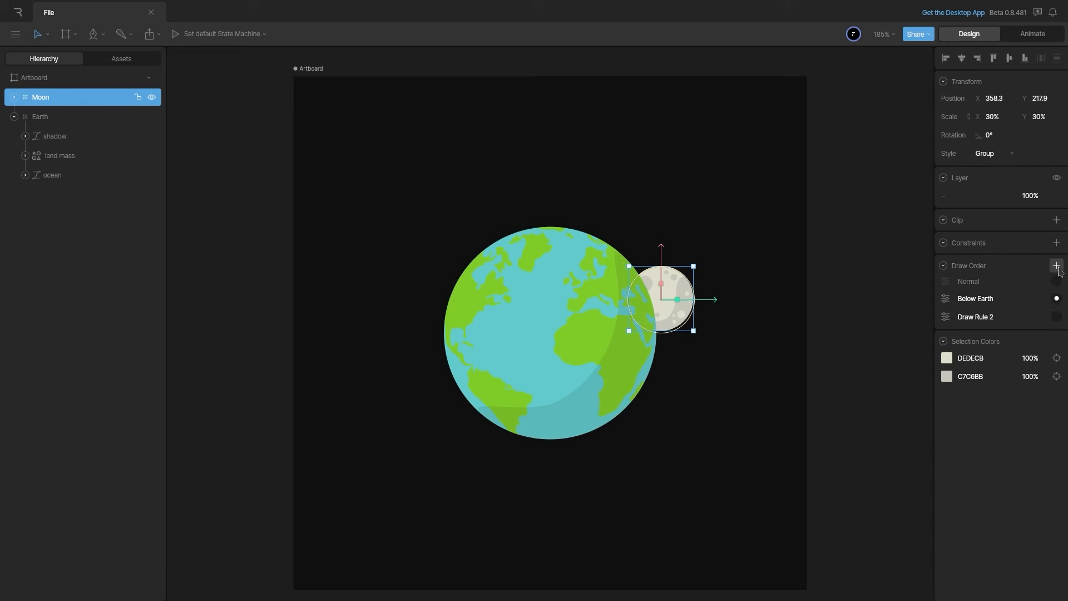
left_click(1009, 317)
type("A")
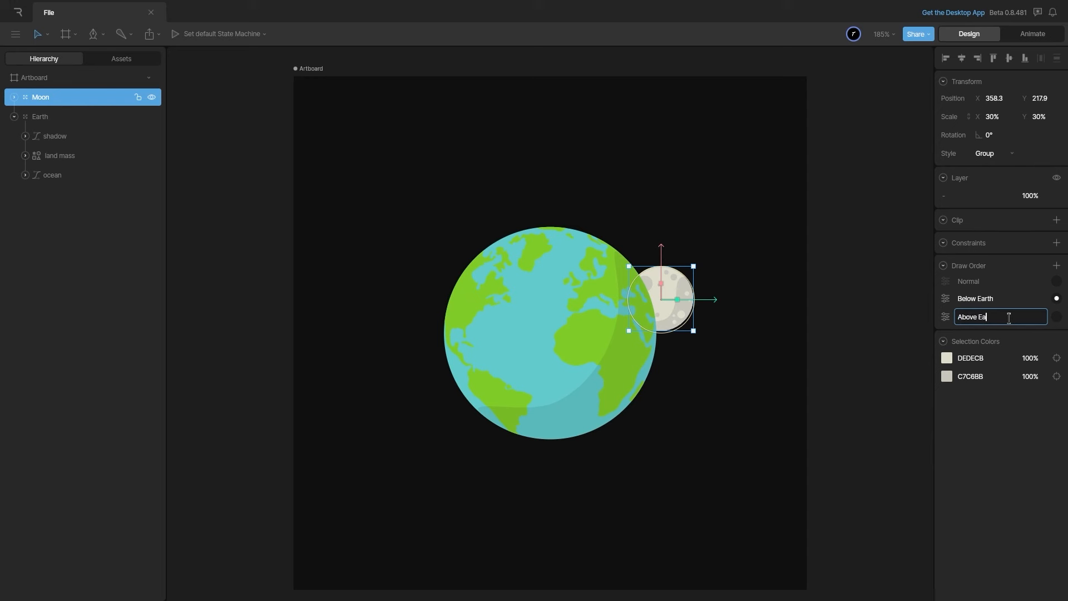
type("bove Earth")
key("Return")
left_click(1057, 316)
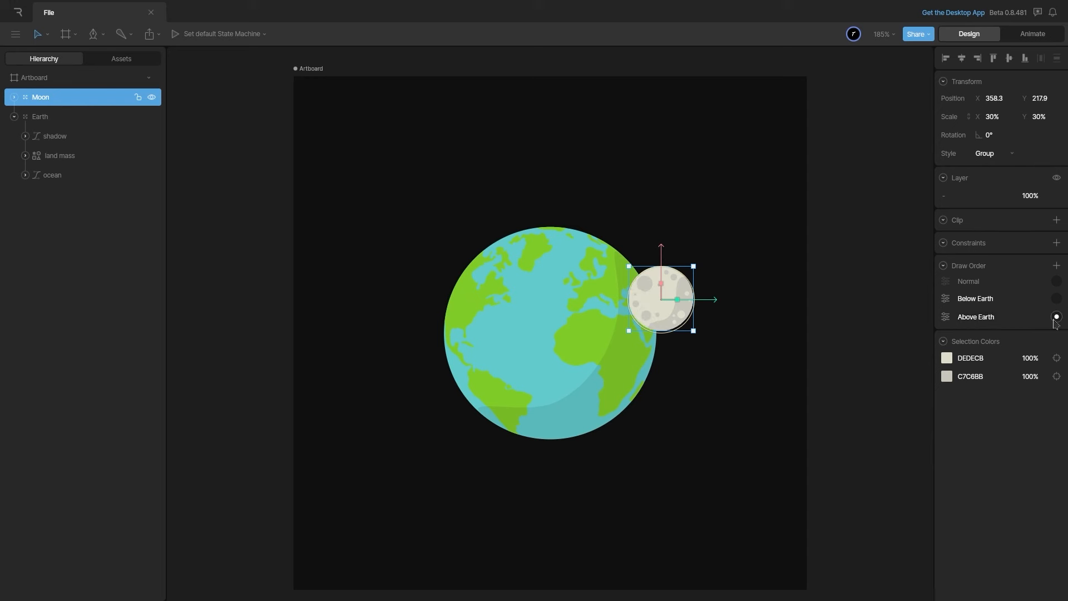
- Set the Earth's shadow shape as the target of the Above Earth rule
left_click(946, 317)
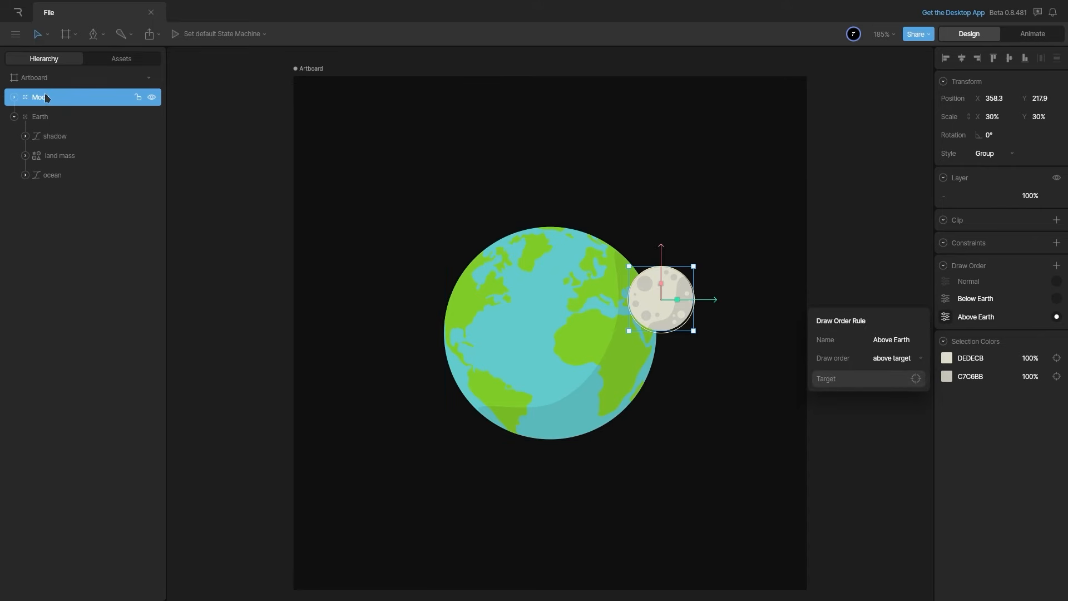
left_click(916, 379)
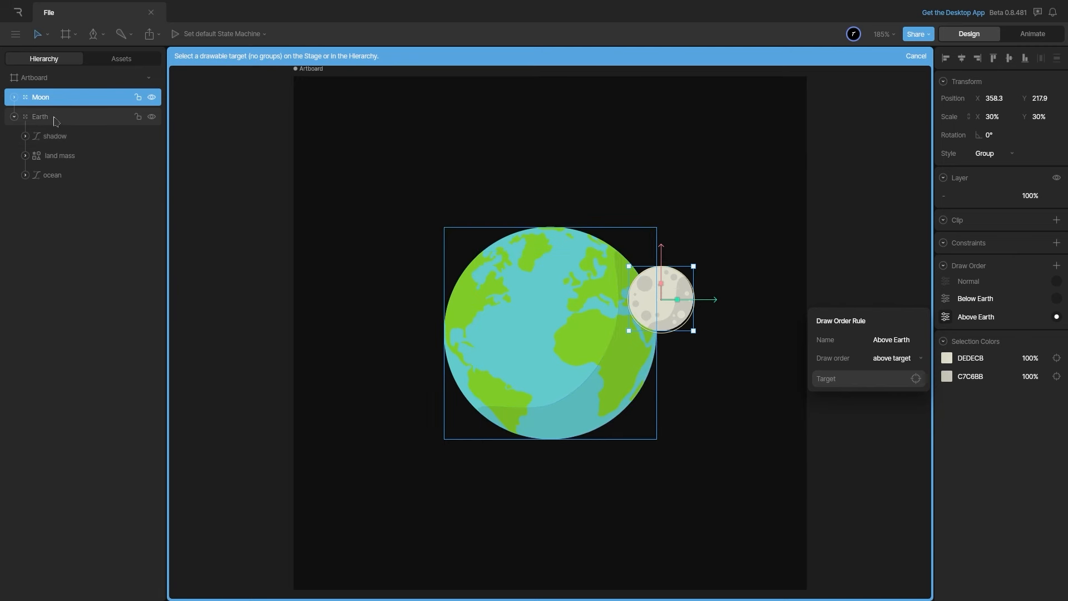
left_click(92, 143)
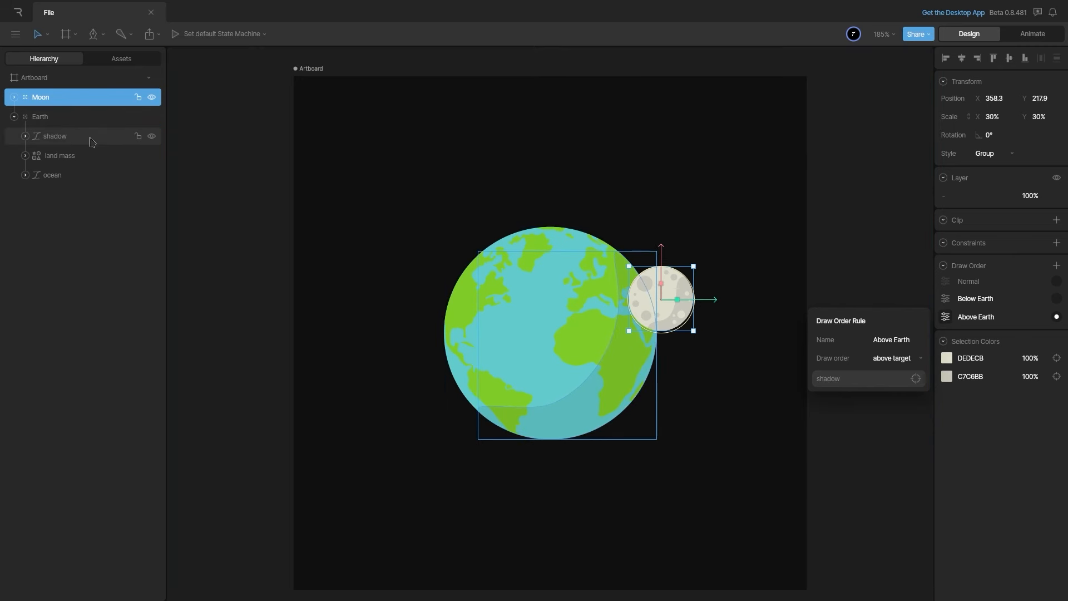
- Move the Moon along Earth's edge and compare the Below Earth and Above Earth draw order rules
mouse_move(674, 318)
left_mouse_down()
mouse_move(678, 271)
mouse_move(395, 360)
mouse_move(401, 376)
mouse_move(515, 389)
mouse_move(718, 303)
mouse_move(560, 311)
mouse_move(422, 425)
mouse_move(709, 326)
mouse_move(718, 309)
left_mouse_up()
left_click(1057, 298)
left_click(1057, 317)
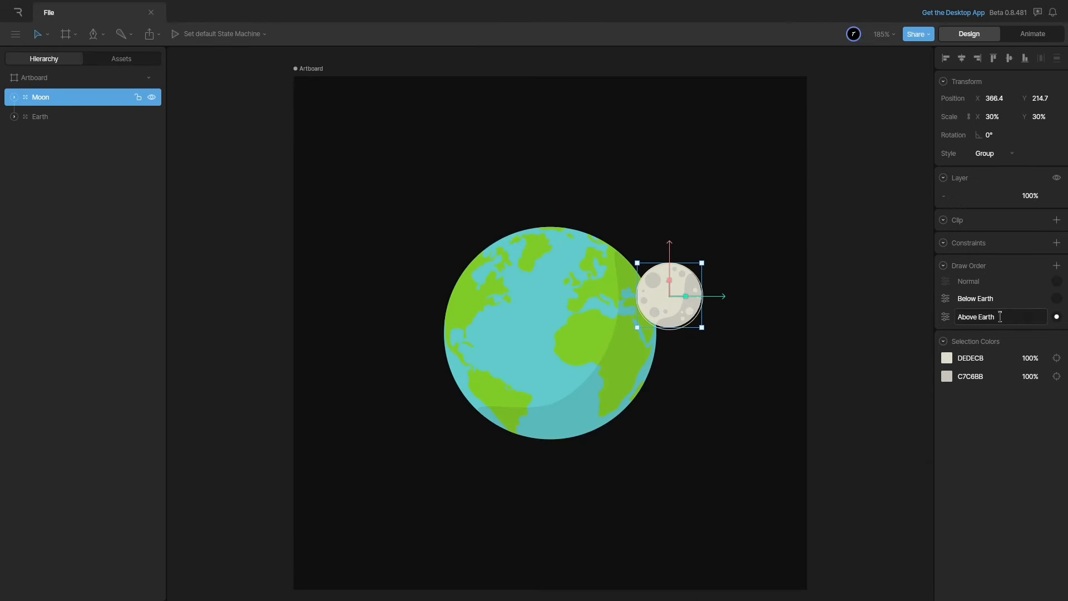
left_click(1057, 299)
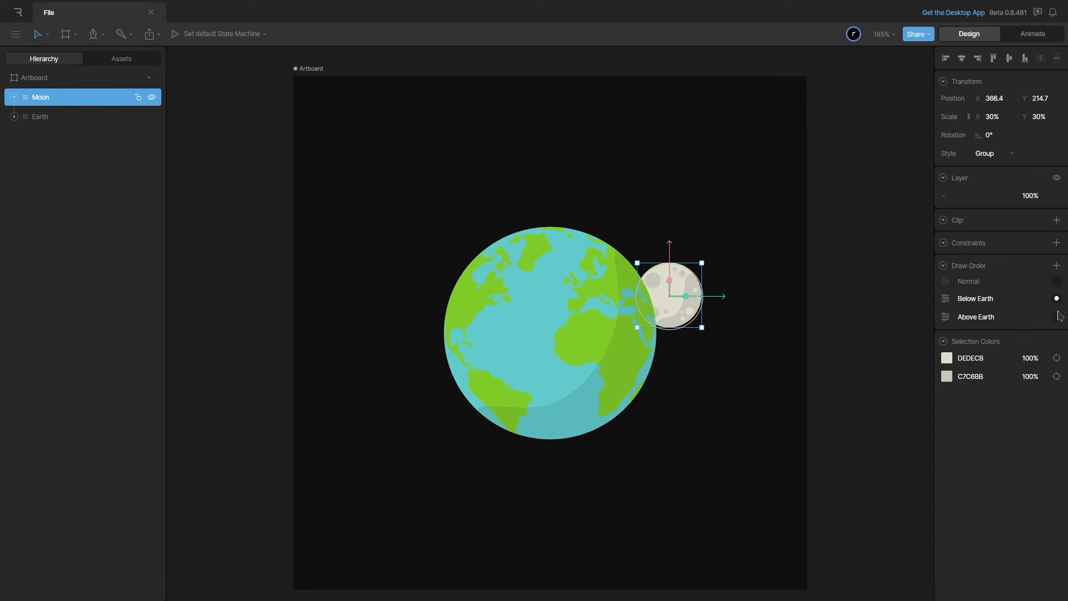
left_click(1057, 317)
left_click(1057, 299)
left_click(1057, 316)
- Move the Moon clear of Earth to about X 390.8, Y 197.3, deselect it and switch to Animate mode
mouse_move(676, 318)
left_mouse_down()
mouse_move(708, 310)
mouse_move(690, 258)
mouse_move(384, 336)
mouse_move(534, 428)
mouse_move(694, 306)
mouse_move(374, 423)
mouse_move(789, 359)
mouse_move(450, 343)
mouse_move(590, 382)
mouse_move(694, 313)
left_mouse_up()
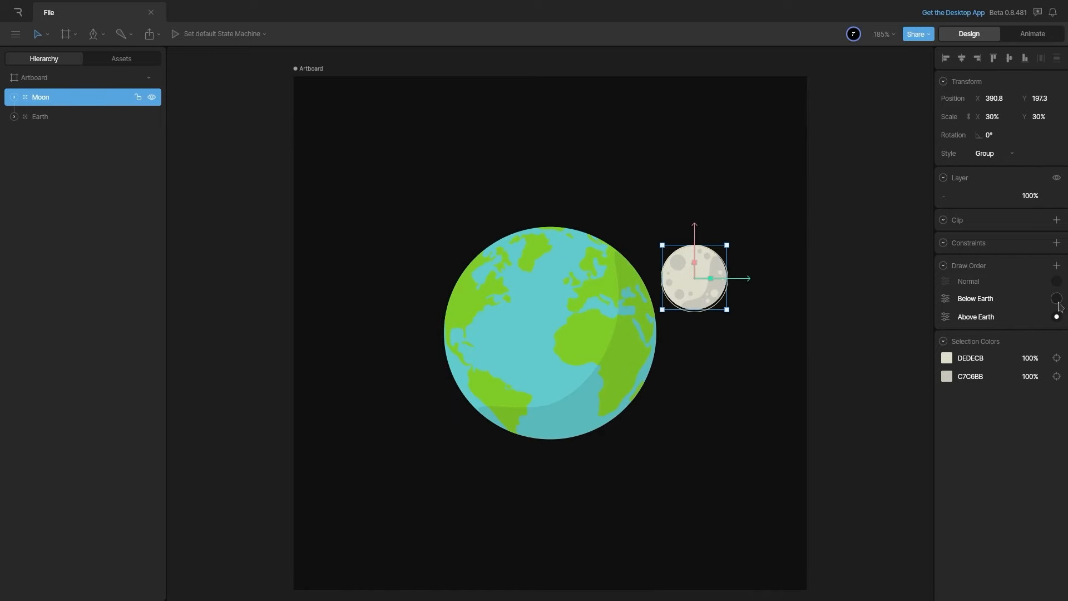
left_click(853, 350)
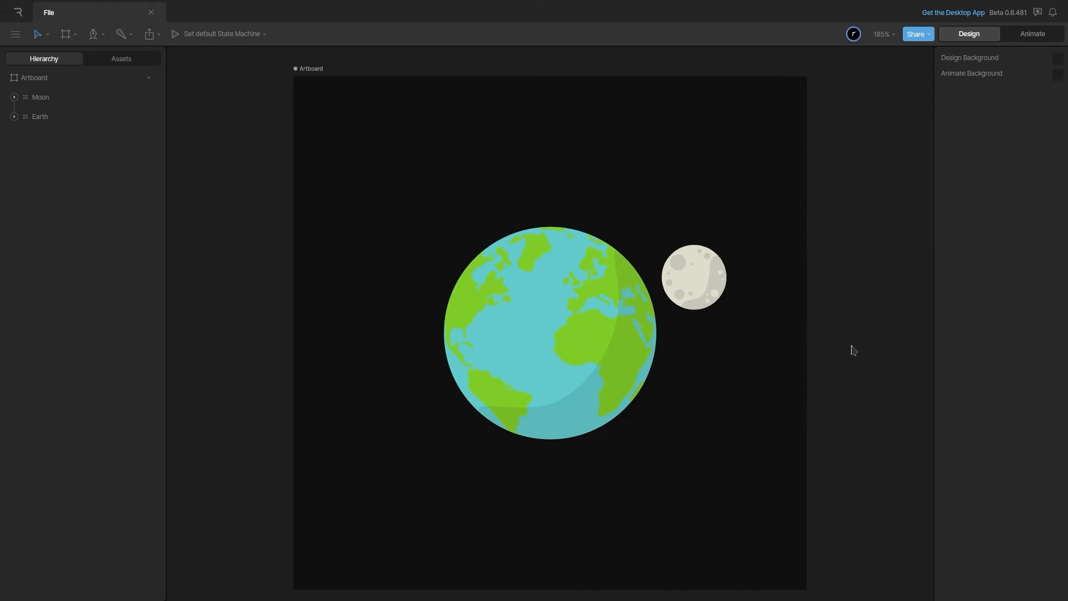
key("Tab")
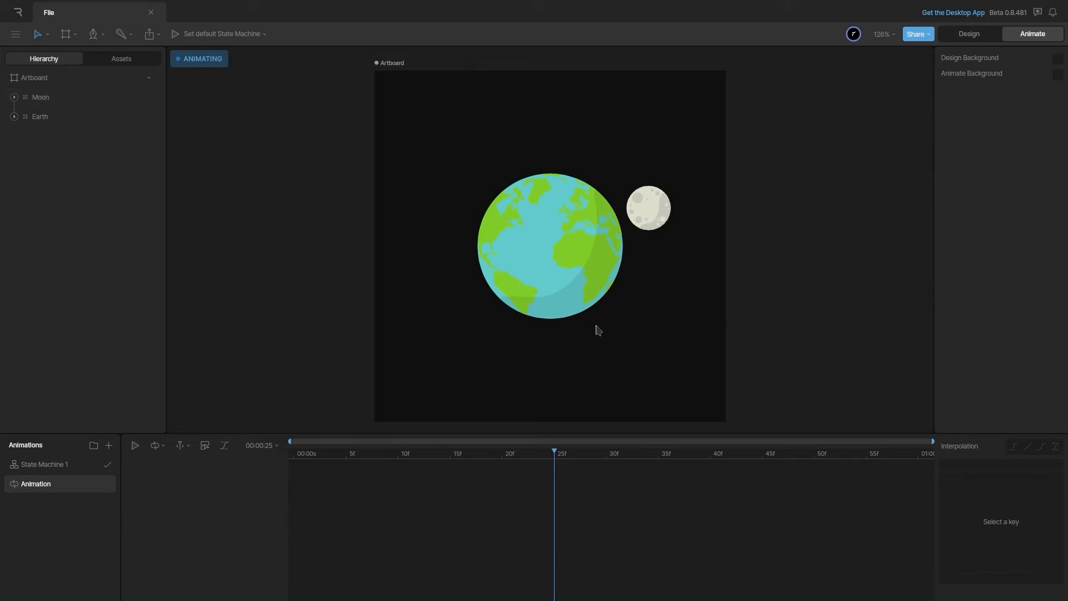
- Key the Moon's position at about X 412.1, Y 171.9 on frame 0 and about X 85.8, Y 335.1 on frame 30
left_click_drag(559, 455, 255, 451)
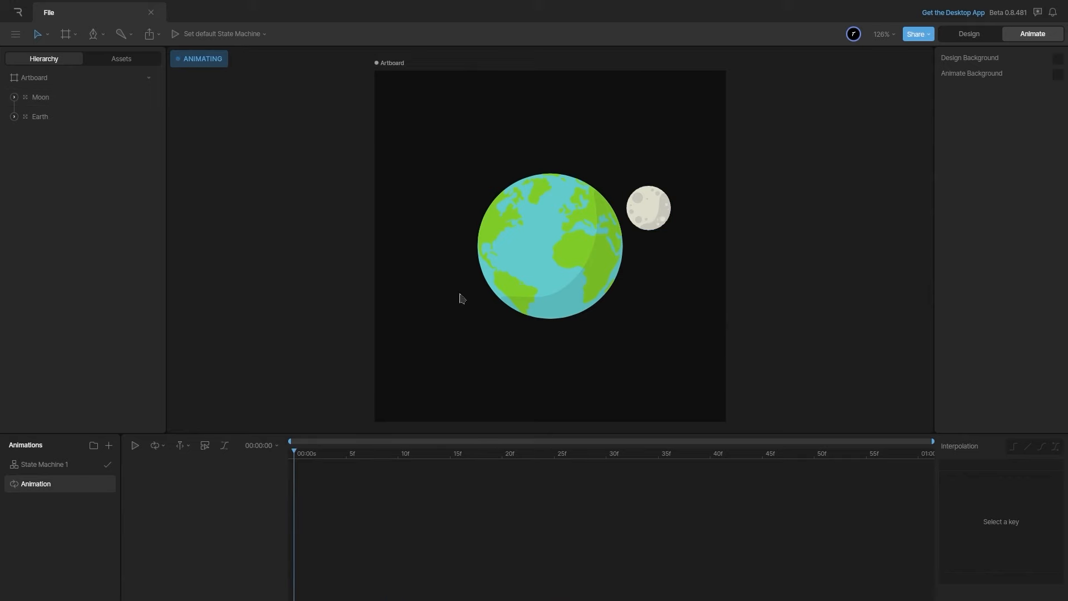
left_click_drag(648, 221, 668, 206)
left_click_drag(310, 456, 604, 465)
left_click_drag(671, 206, 437, 321)
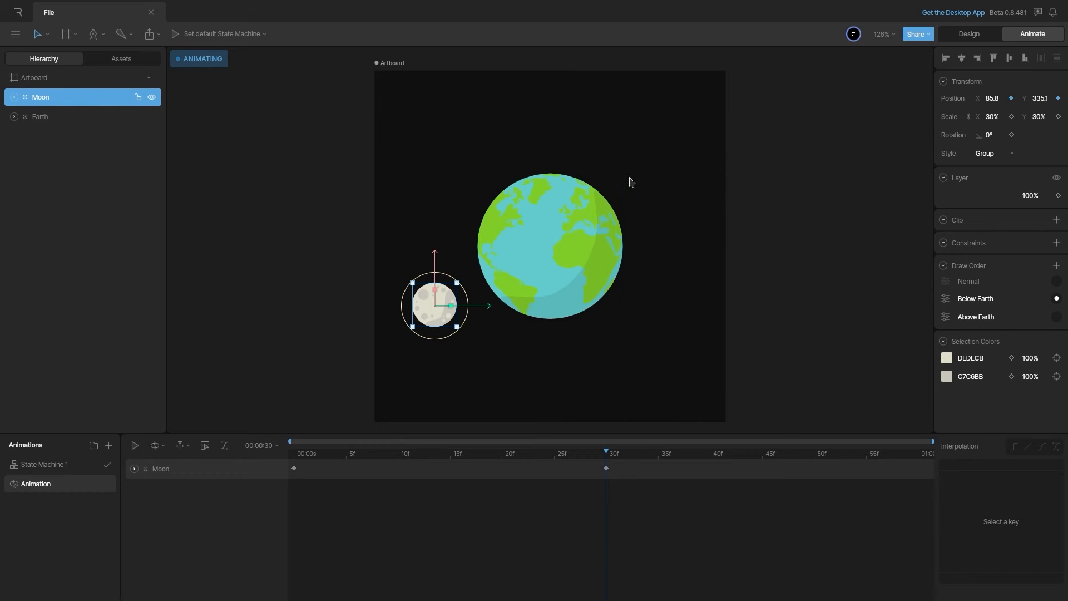
- Copy the Moon's starting position keys to the 1-second mark and apply cubic interpolation to its position keys
left_click_drag(607, 454, 959, 485)
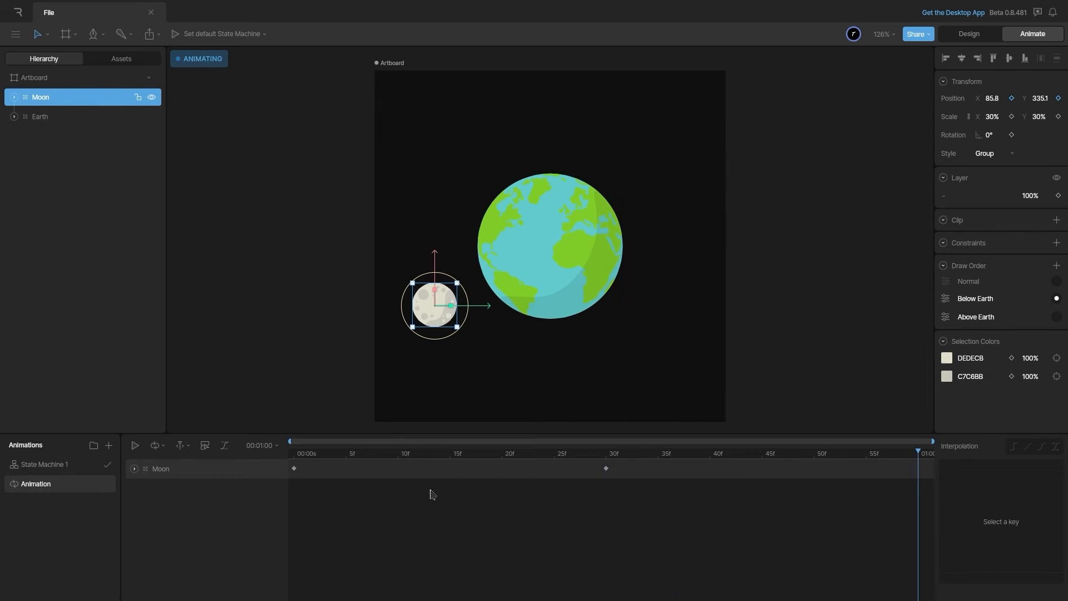
left_click_drag(367, 495, 288, 460)
key("ctrl+v")
left_click_drag(800, 547, 284, 389)
left_click(1043, 447)
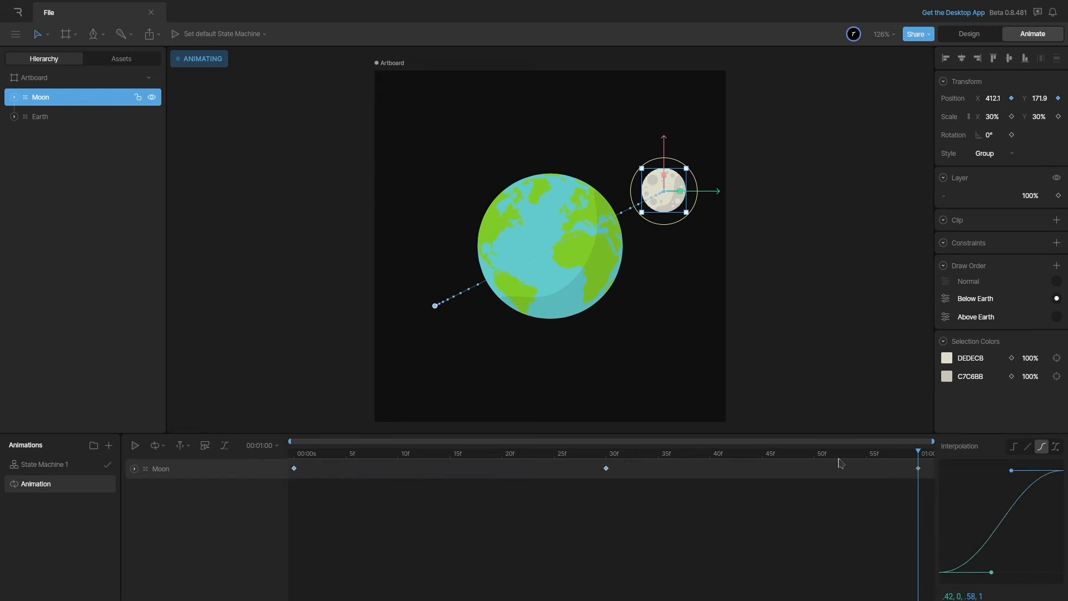
- Play the animation from the start to check the Moon's back-and-forth motion
left_click_drag(881, 458, 254, 444)
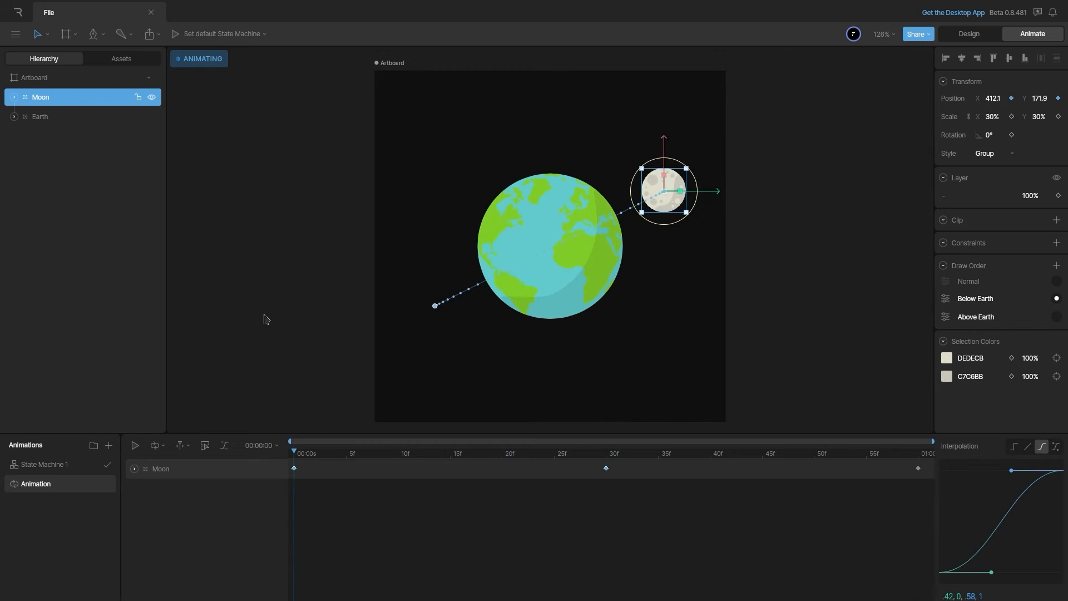
key("space")
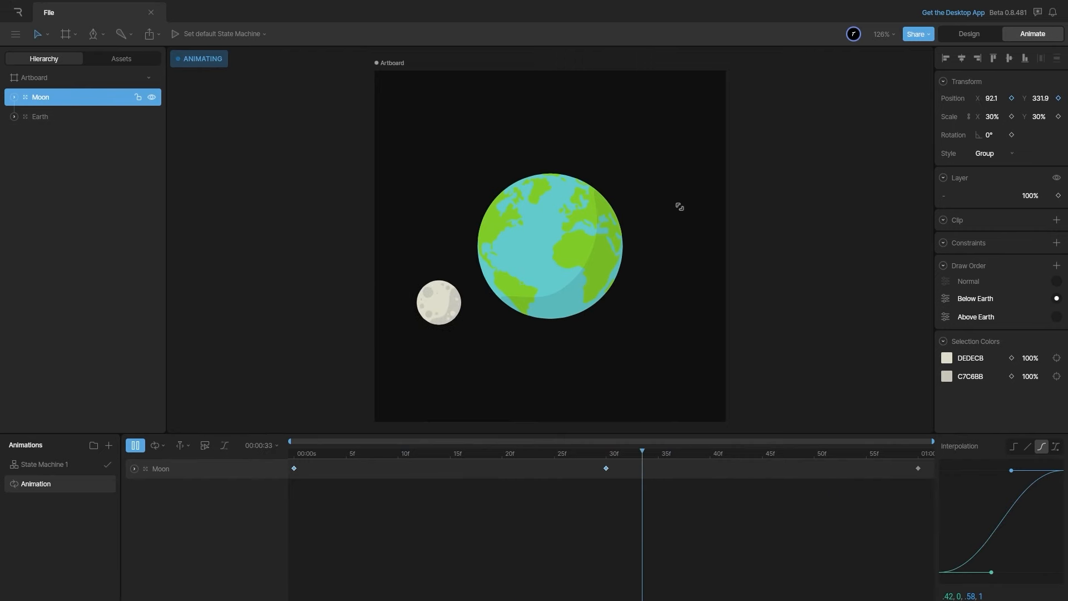
key("space")
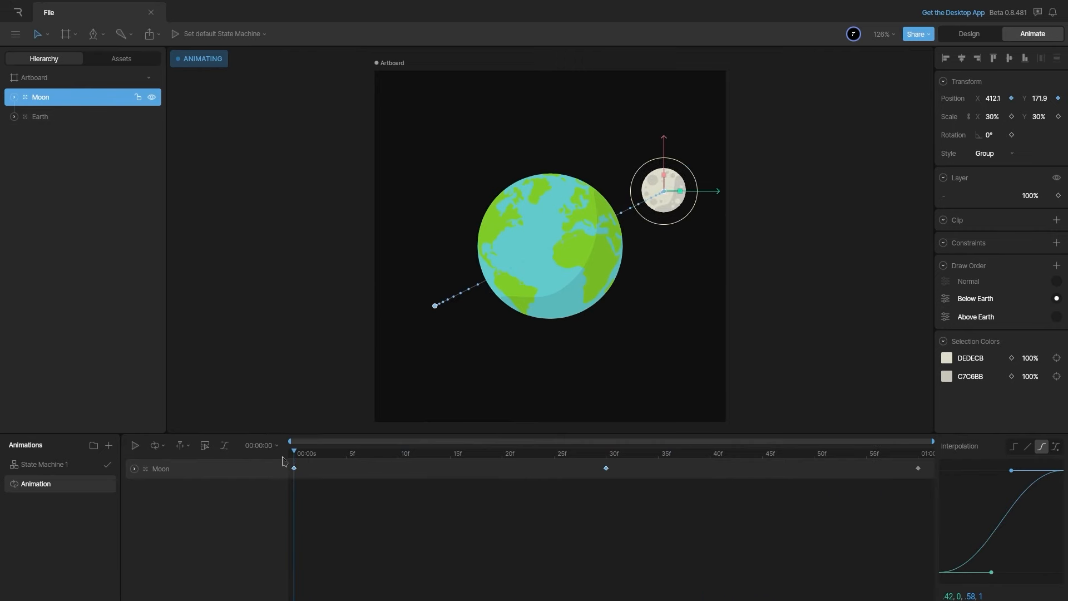
- Expand the Moon's timeline properties and key its draw rule as Above Earth on frame 0
left_click_drag(295, 468, 267, 488)
left_click(134, 470)
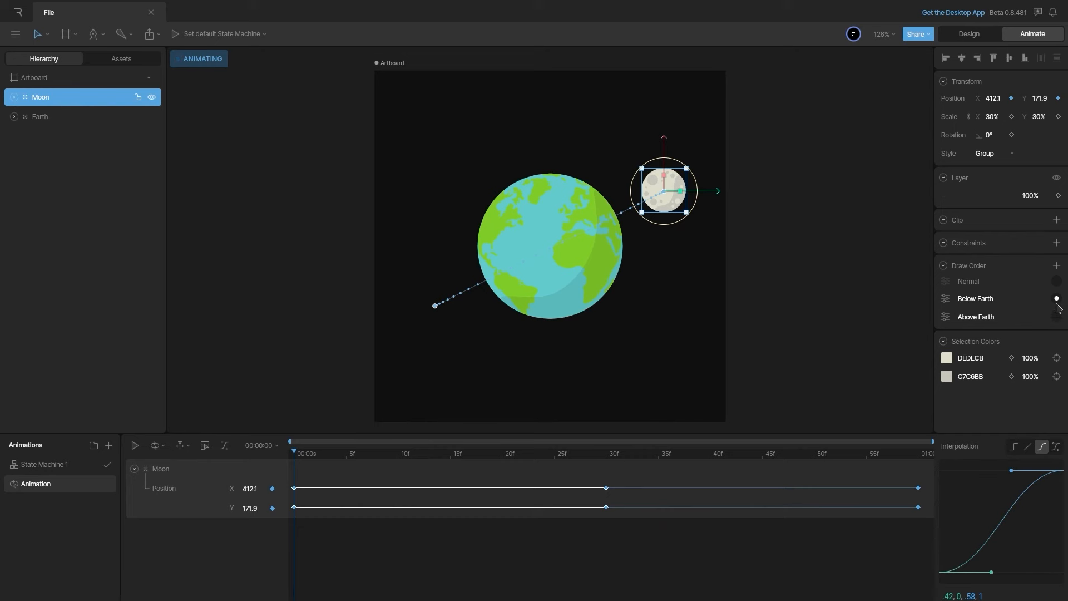
left_click(1057, 282)
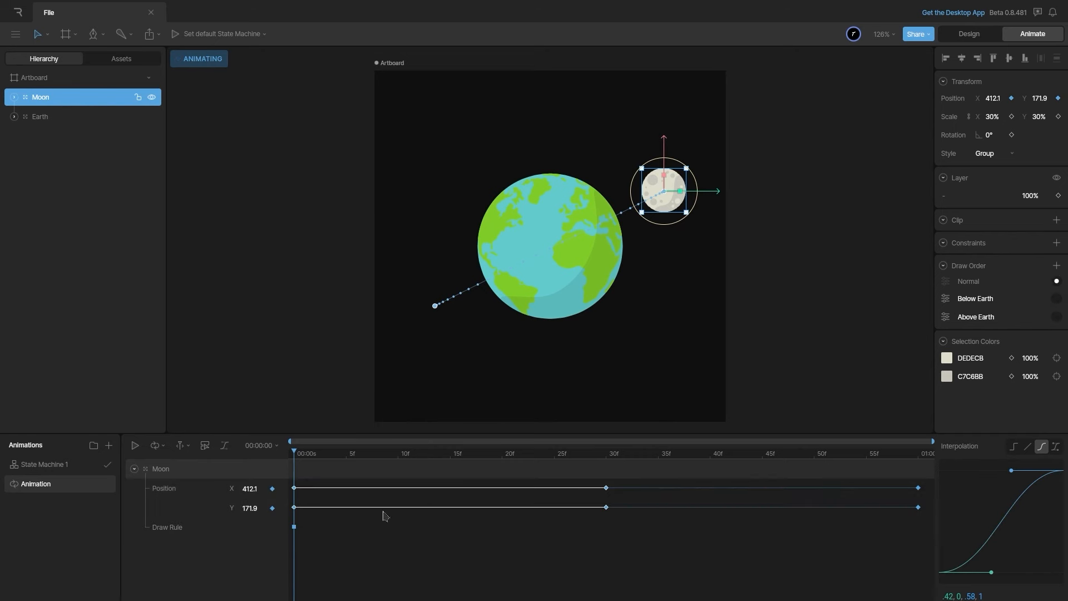
left_click_drag(351, 568, 299, 548)
left_click_drag(280, 529, 280, 529)
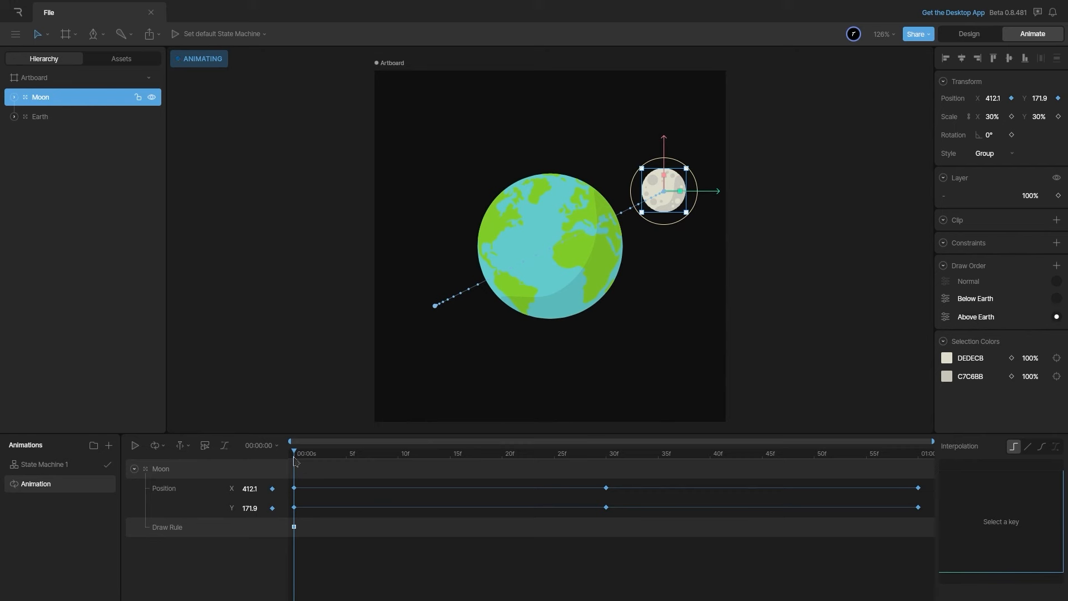
- Key the Moon's draw rule as Below Earth on frame 30
left_click_drag(299, 461, 356, 503)
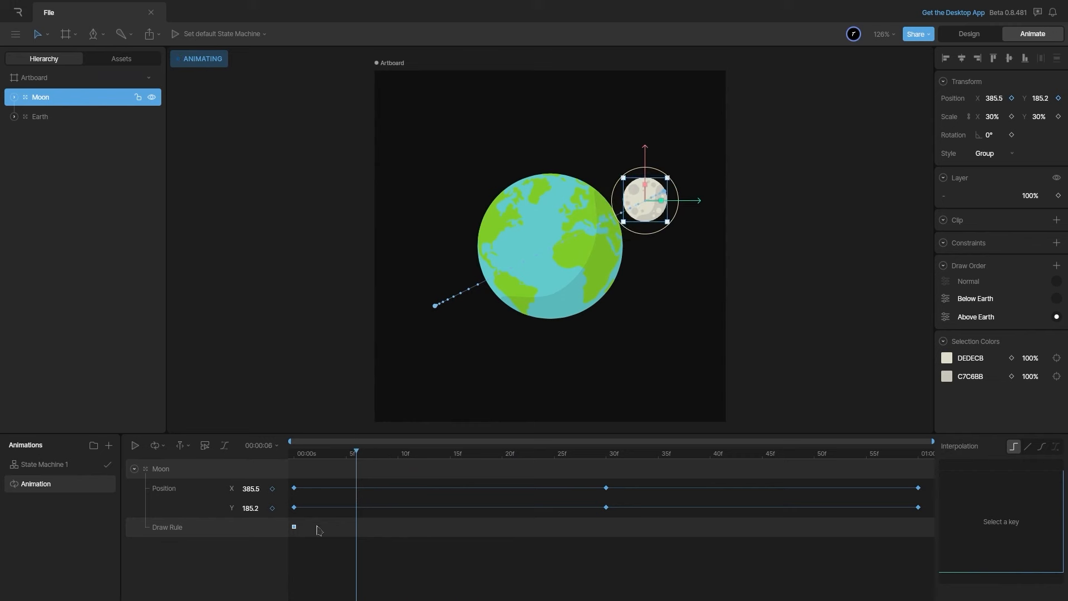
left_click_drag(301, 536, 296, 530)
left_click_drag(357, 454, 608, 505)
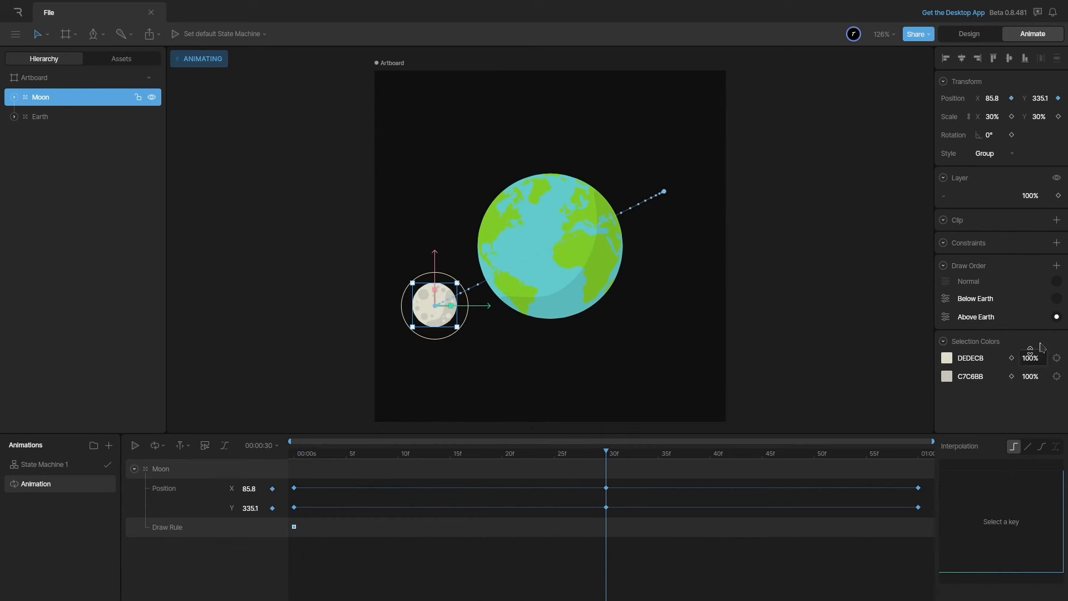
left_click(1056, 299)
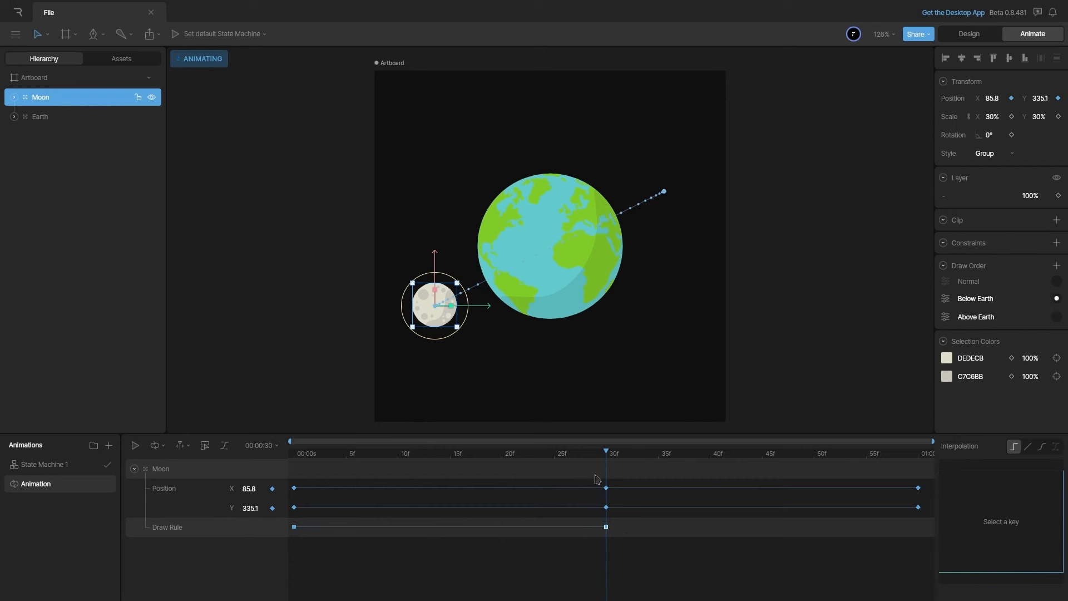
- Play the animation from the start and scrub back to frame 15 to check the Moon's draw order changes
mouse_move(611, 459)
left_mouse_down()
mouse_move(783, 479)
mouse_move(670, 494)
mouse_move(919, 495)
mouse_move(718, 507)
mouse_move(267, 496)
left_mouse_up()
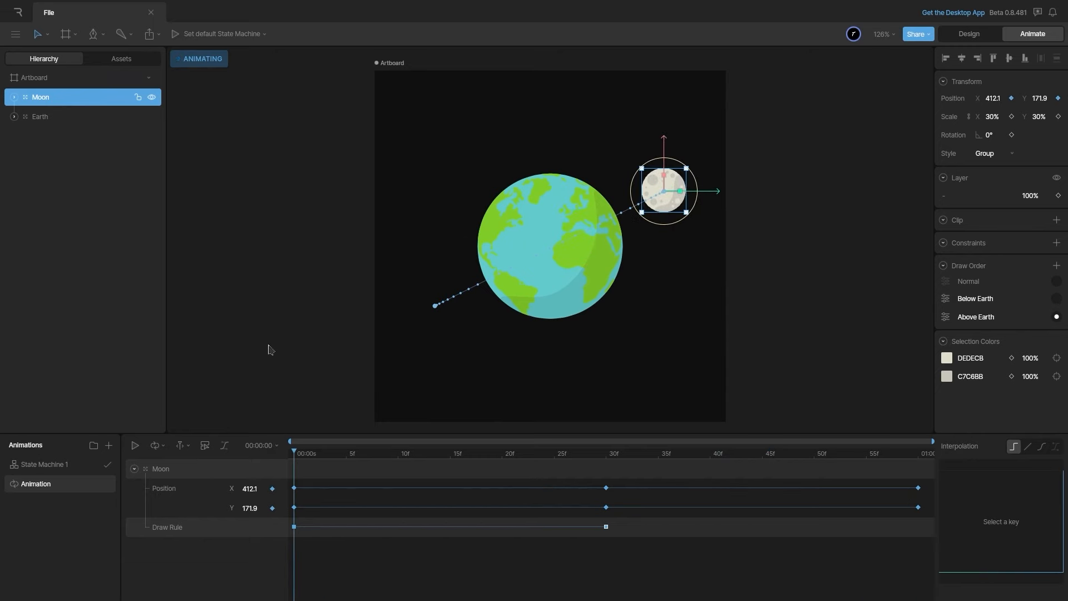
key("space")
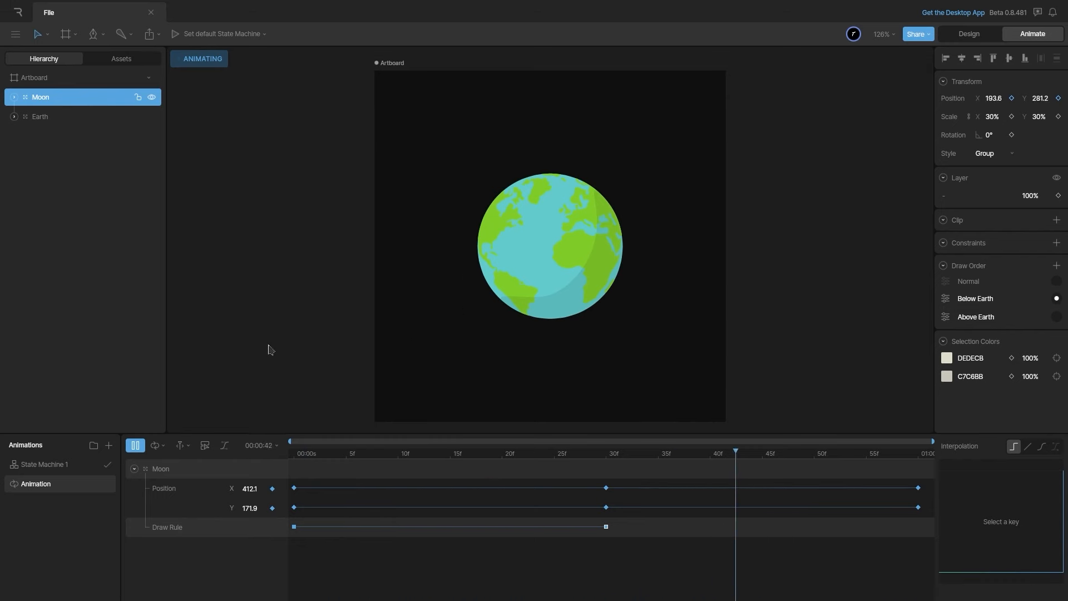
key("space")
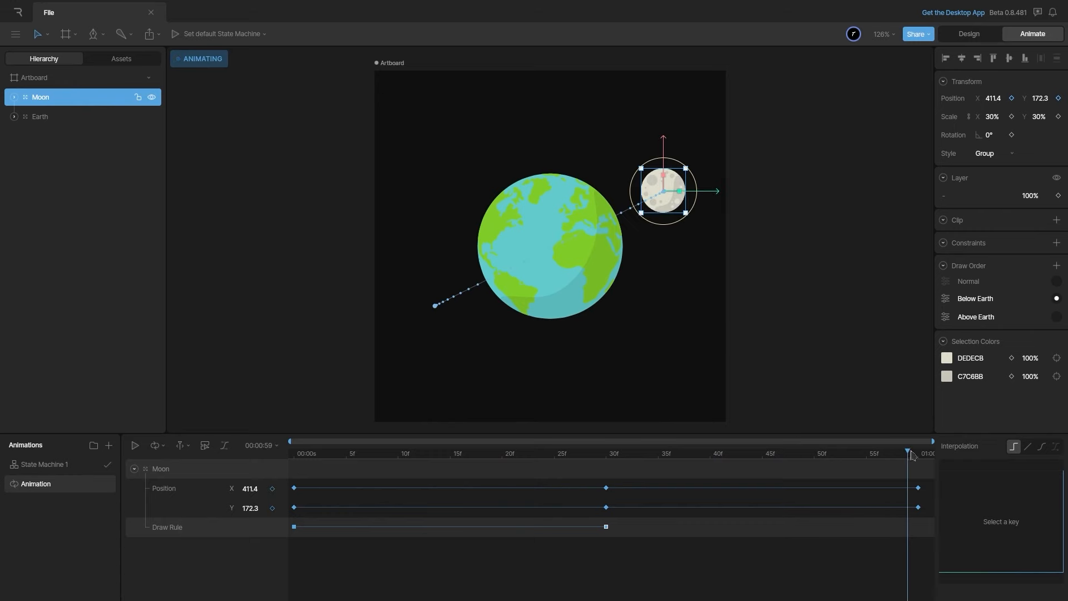
left_click_drag(912, 456, 454, 505)
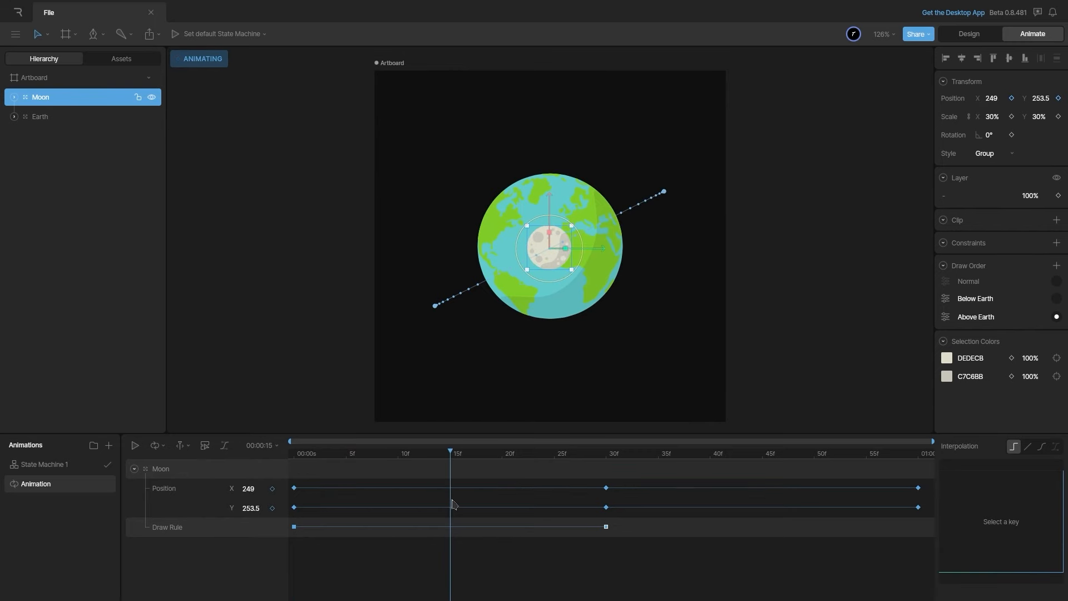
- Key the Moon's X and Y scale at 30% on frame 0 and 35% on frame 15
mouse_move(451, 450)
left_mouse_down()
mouse_move(782, 485)
mouse_move(249, 470)
left_mouse_up()
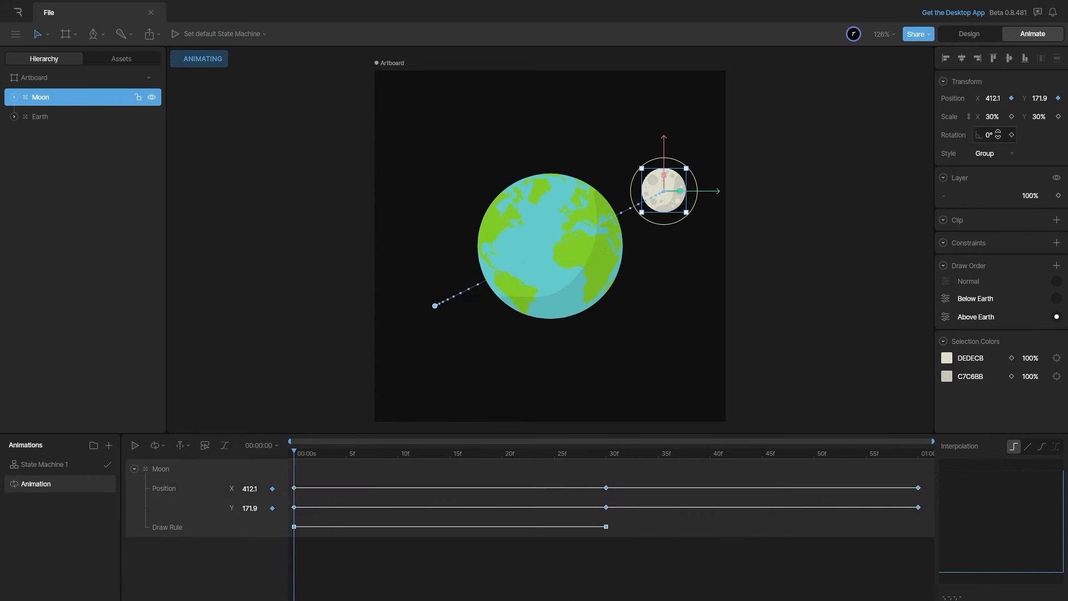
left_click(1011, 117)
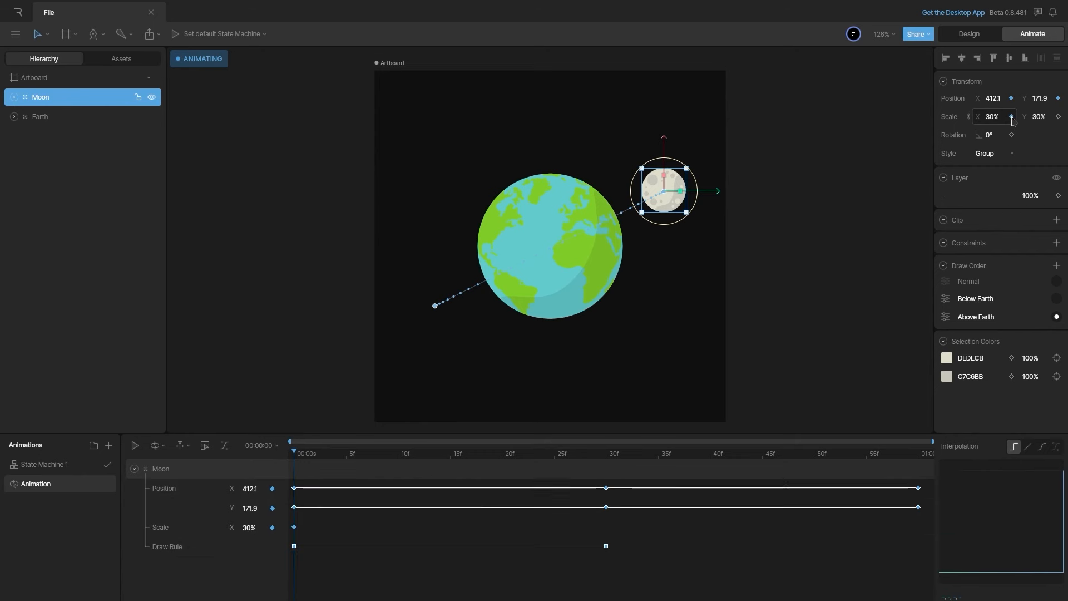
left_click(1058, 117)
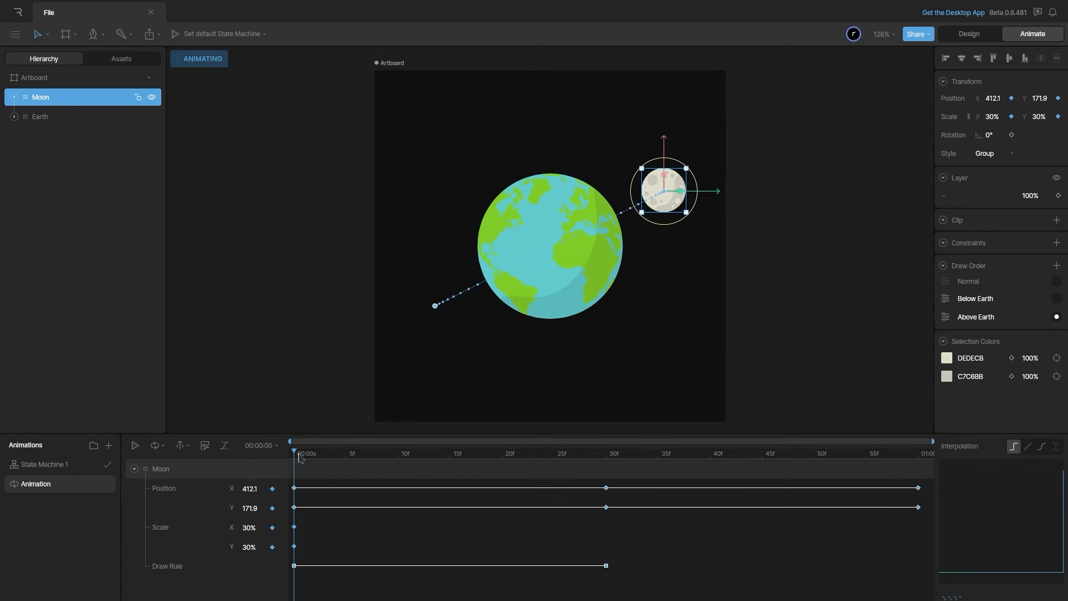
left_click_drag(300, 458, 452, 494)
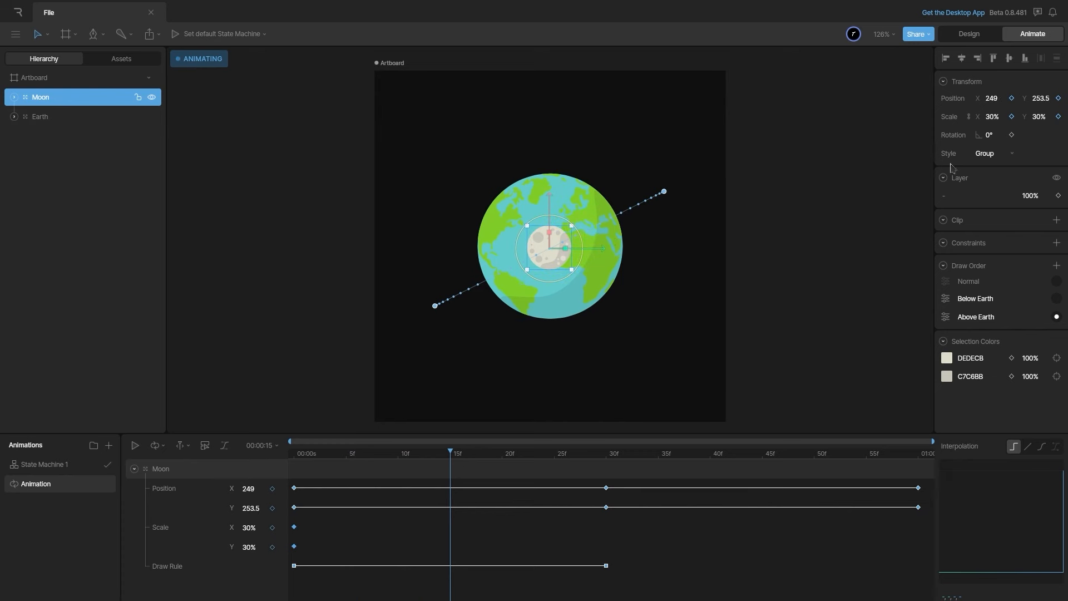
left_click(996, 116)
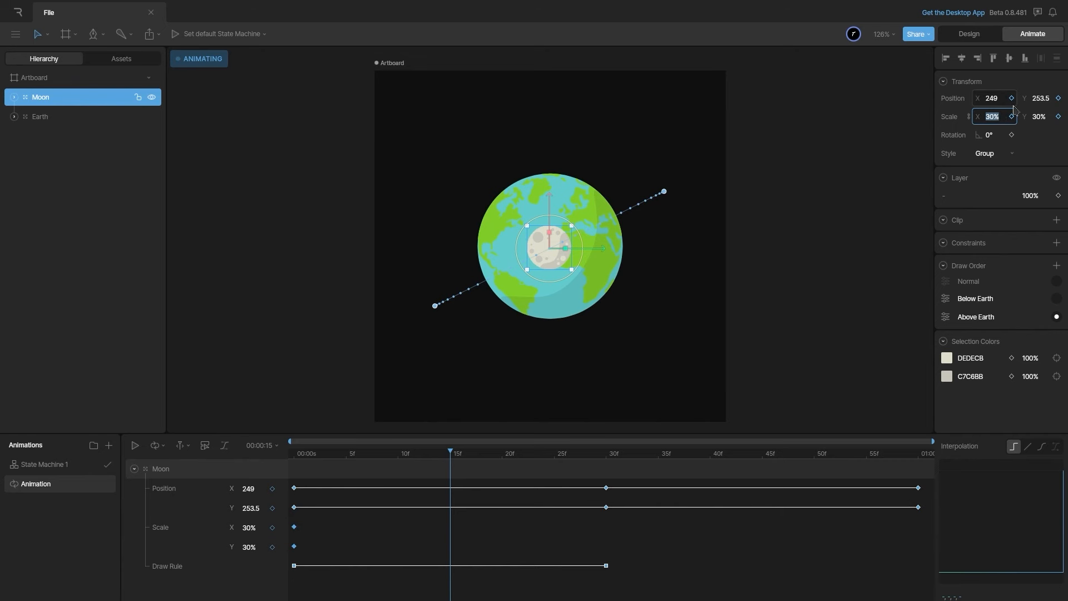
type("35")
key("Return")
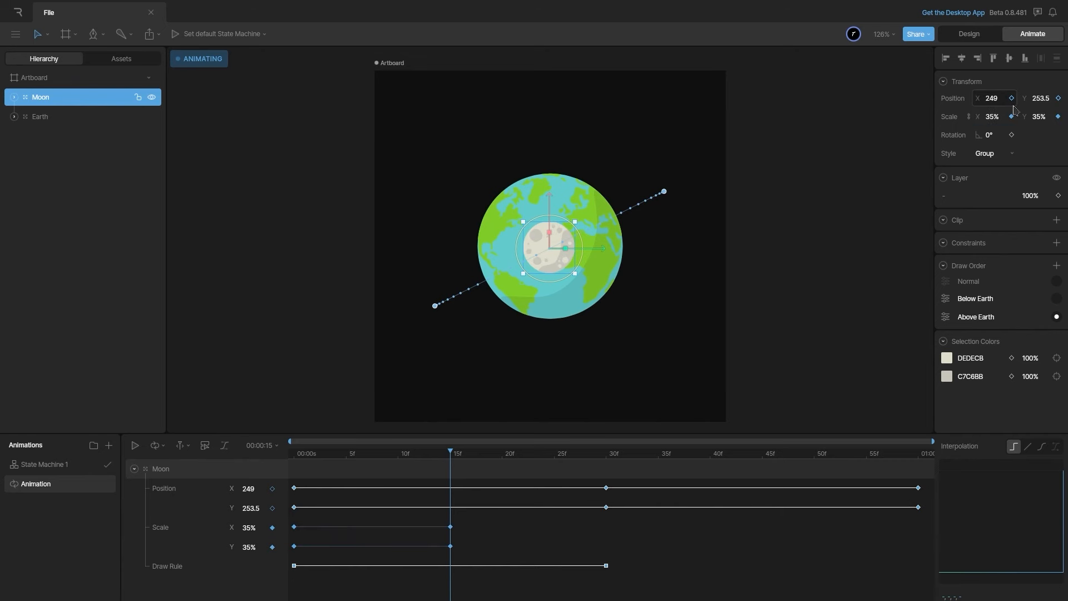
- Key the Moon's X and Y scale at 30% on frame 30 and 25% on frame 45
mouse_move(450, 456)
left_mouse_down()
mouse_move(596, 457)
mouse_move(603, 470)
left_mouse_up()
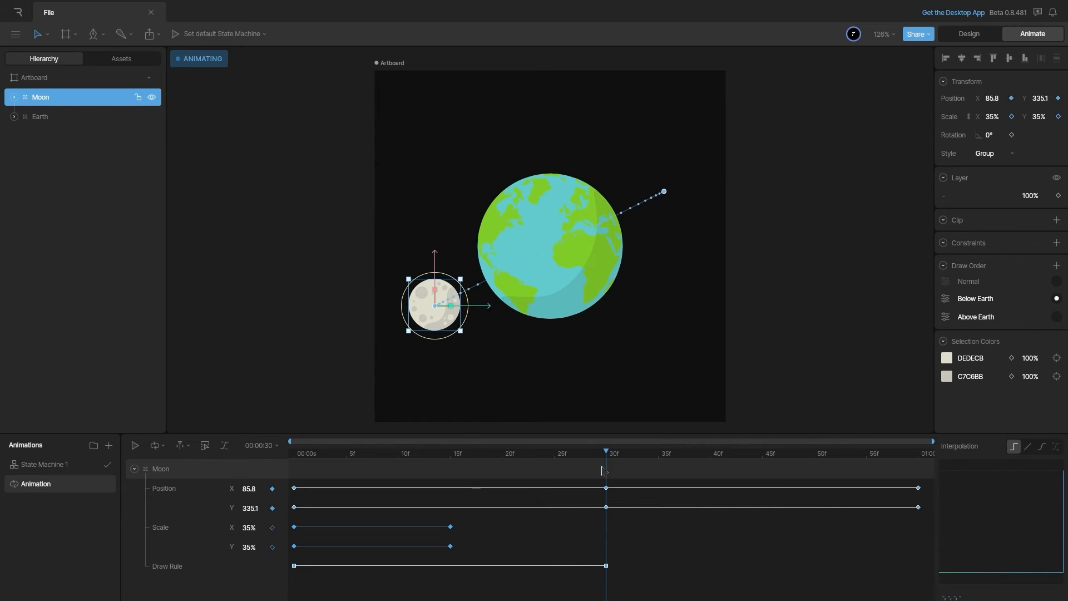
left_click(996, 115)
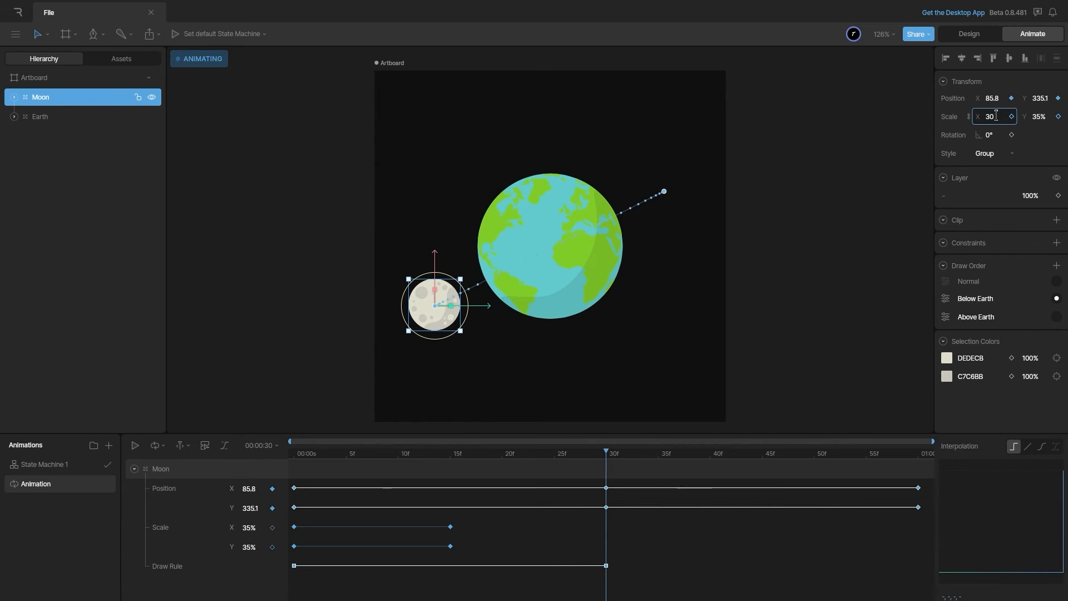
type("30")
key("Return")
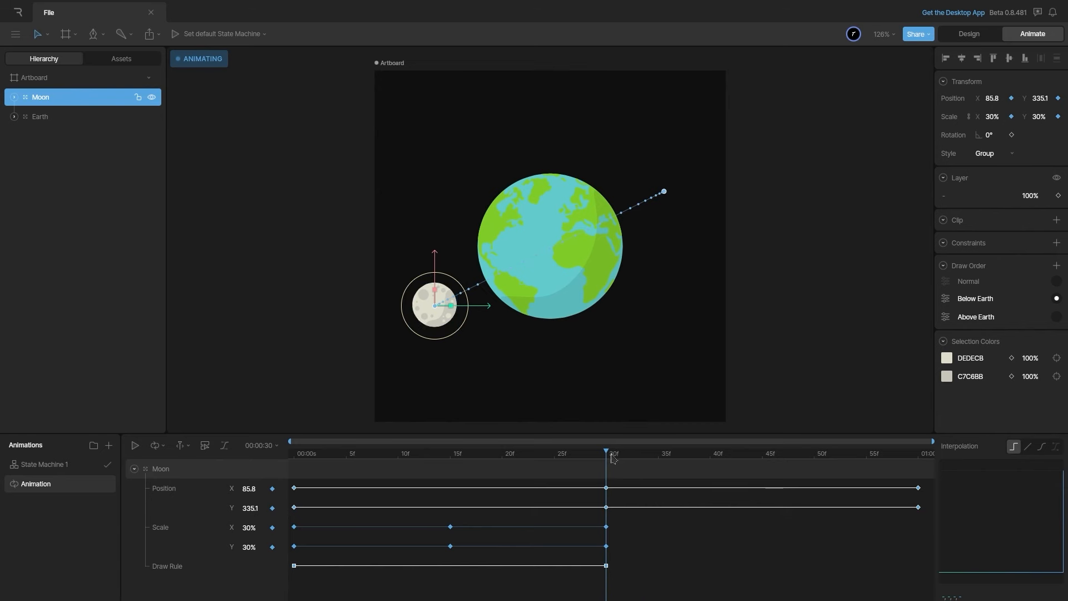
left_click_drag(612, 458, 762, 483)
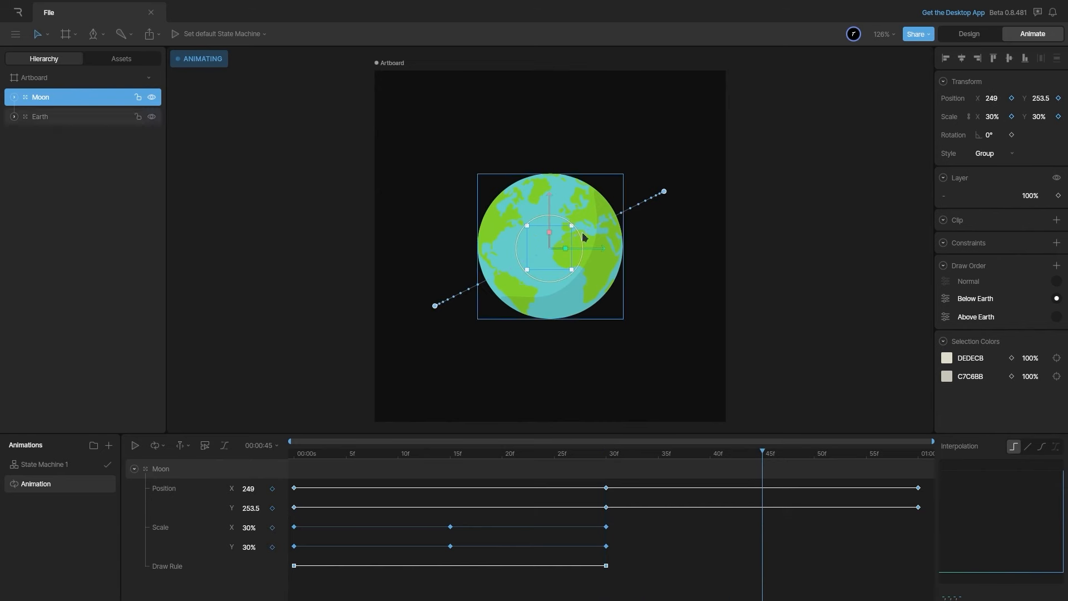
left_click(993, 116)
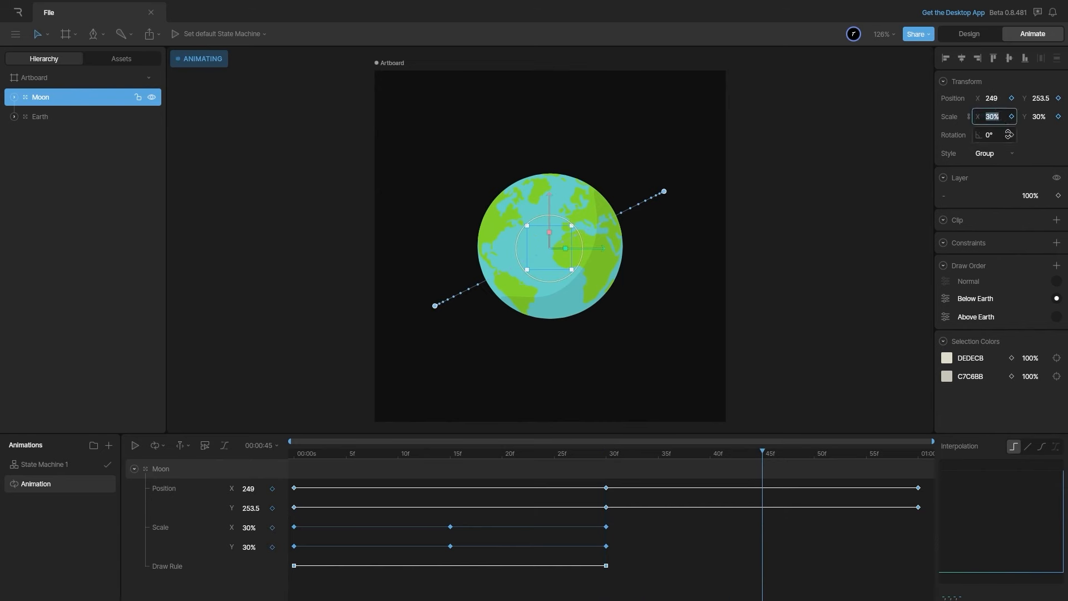
type("25")
key("Return")
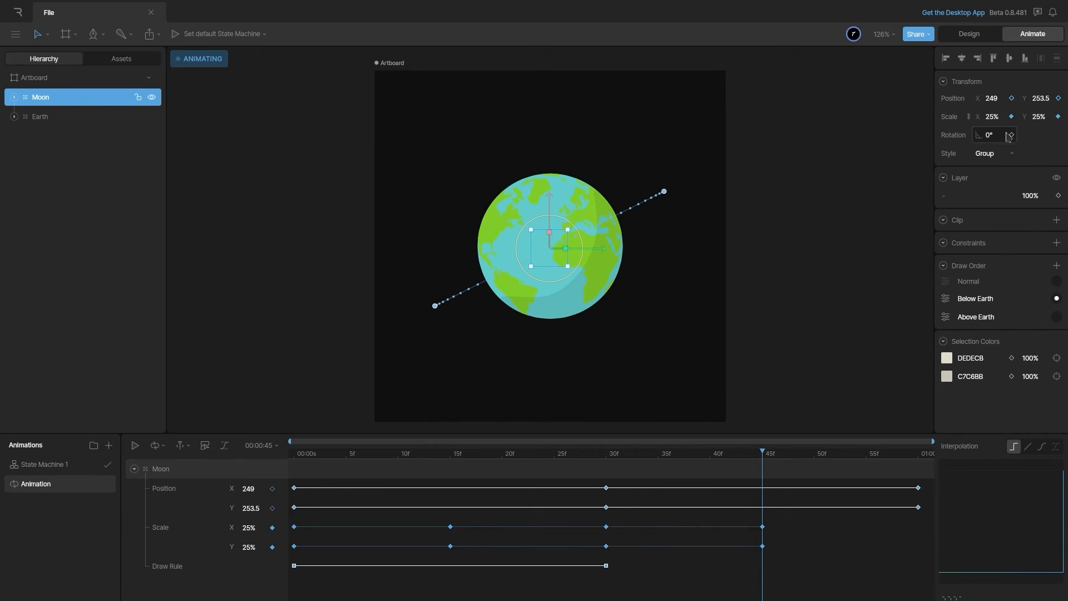
- Key the Moon's X and Y scale at 30% at the 1-second mark
left_click_drag(764, 455, 919, 463)
left_click(1039, 116)
type("30")
key("Return")
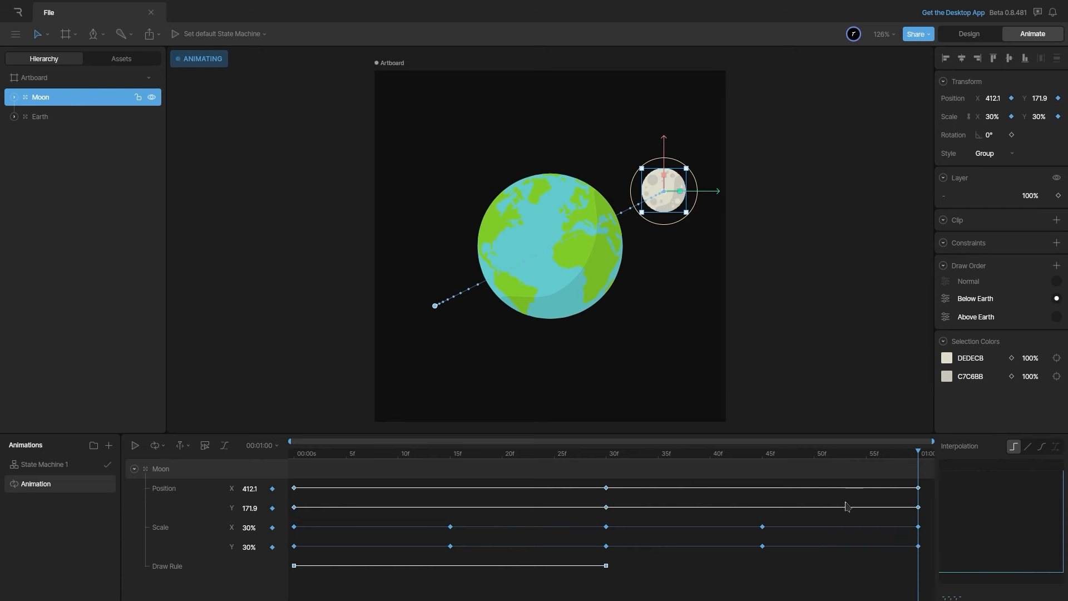
- Apply cubic interpolation to all of the Moon's scale keys and play the animation from the start
left_click_drag(799, 552, 282, 513)
left_click(1042, 449)
left_click(712, 473)
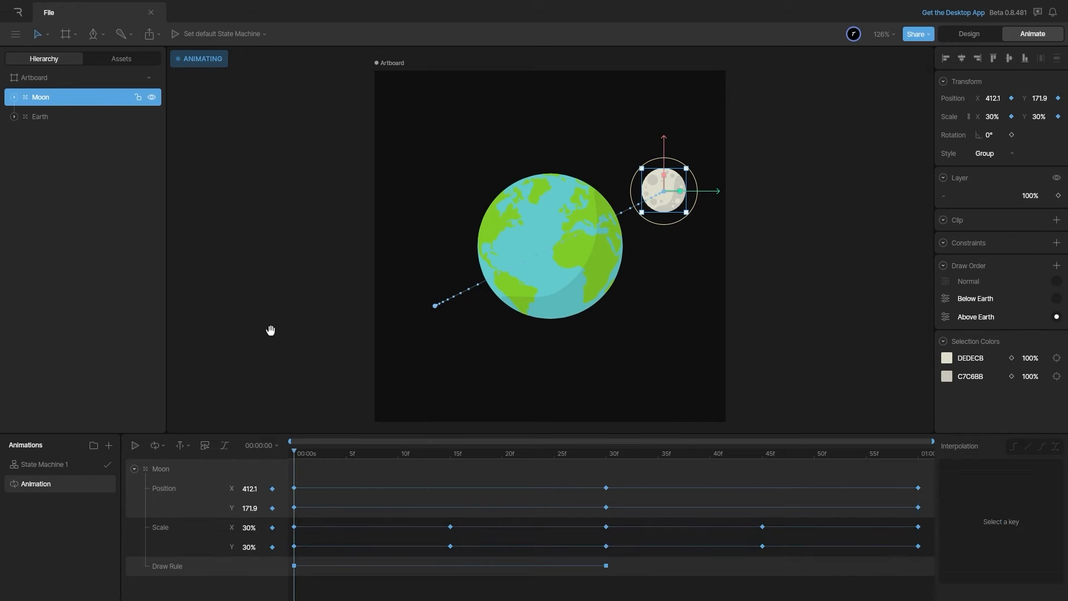
key("space")
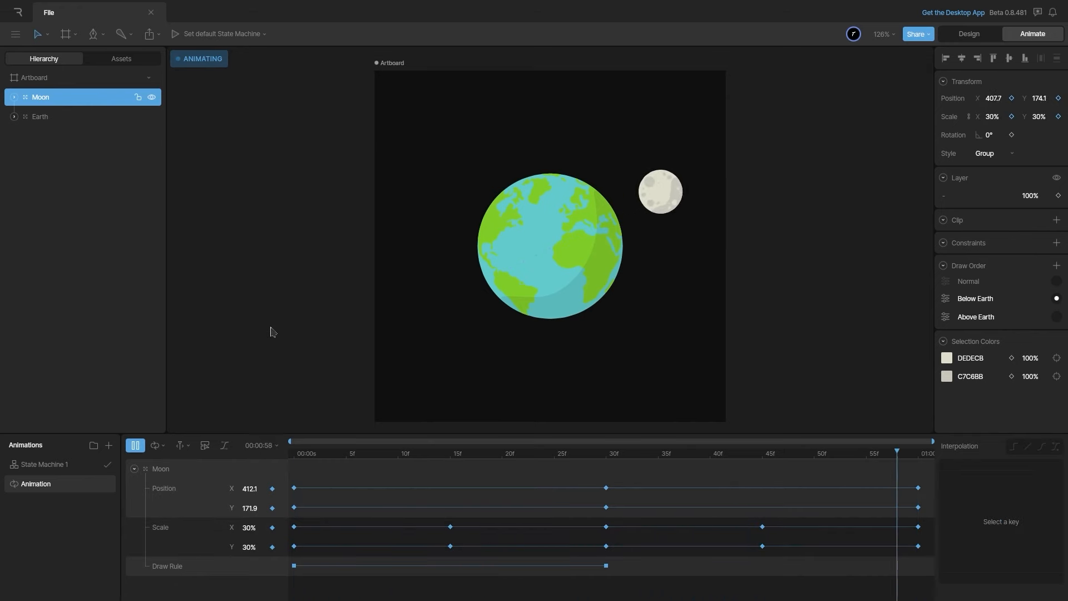